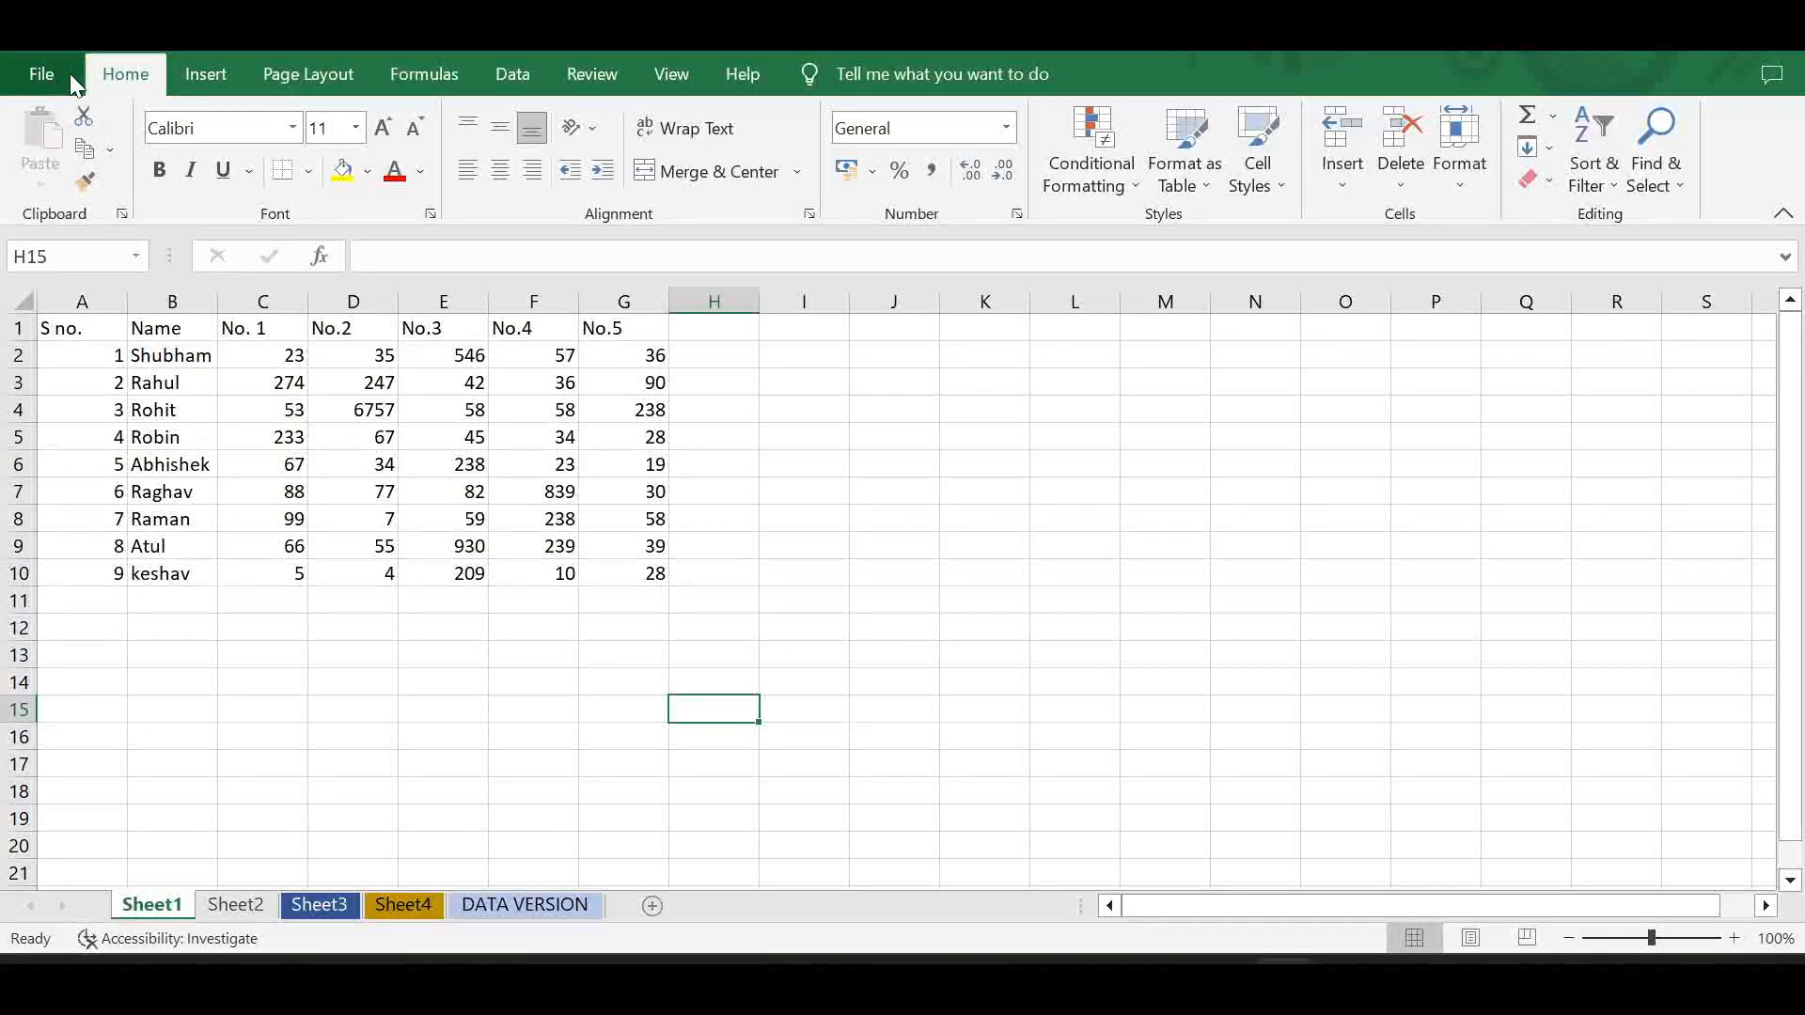
- Look through the ribbon's command sets from Insert through Help, and return to the Home commands
left_click(208, 77)
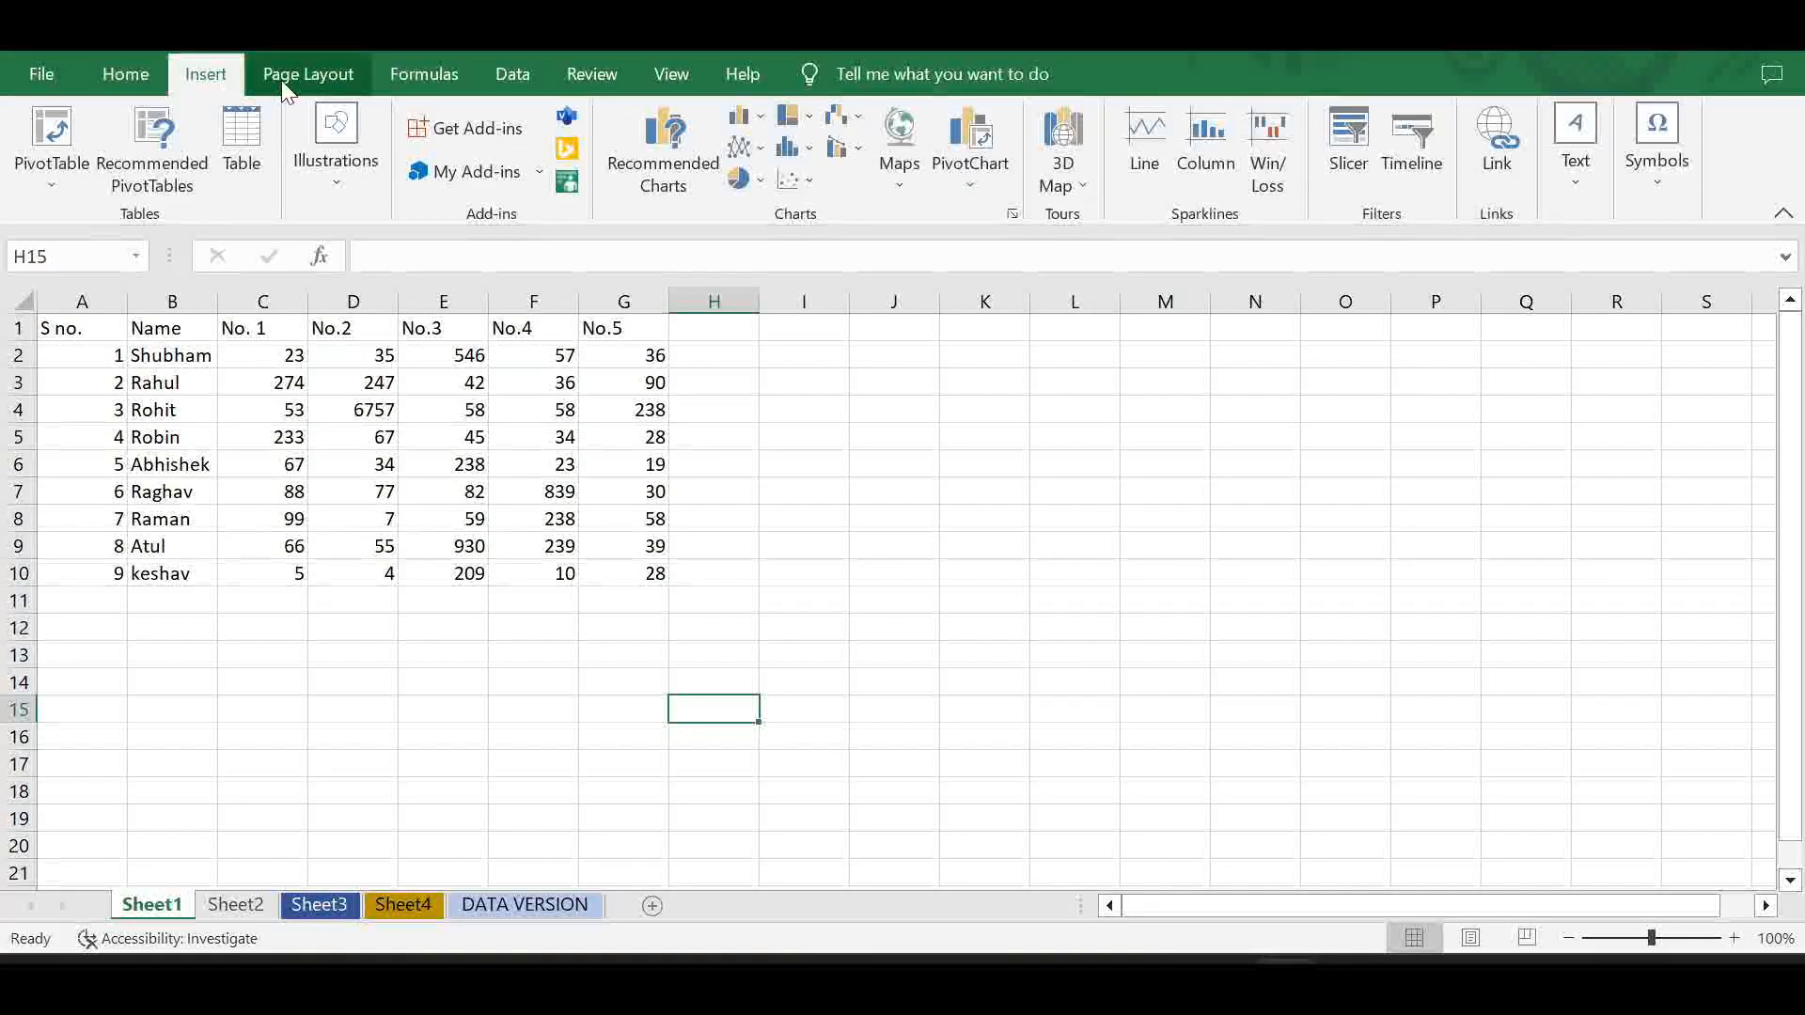
left_click(280, 81)
left_click(420, 75)
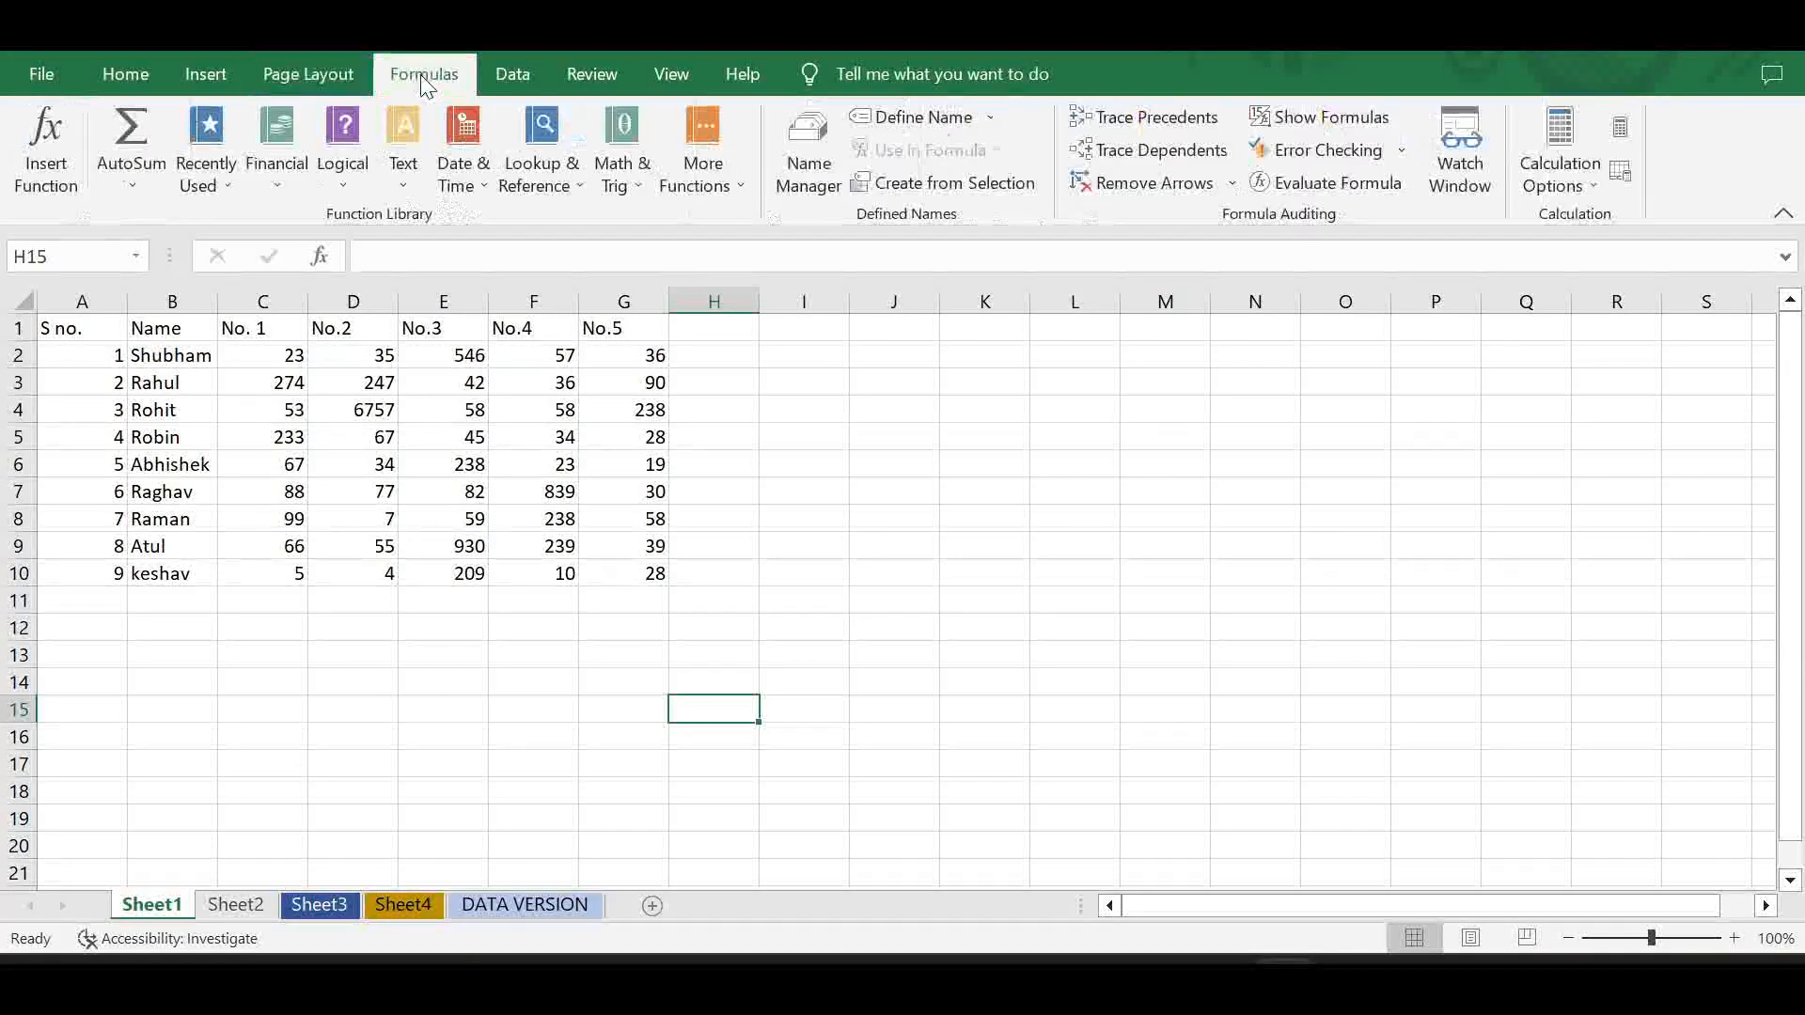
left_click(522, 74)
left_click(594, 80)
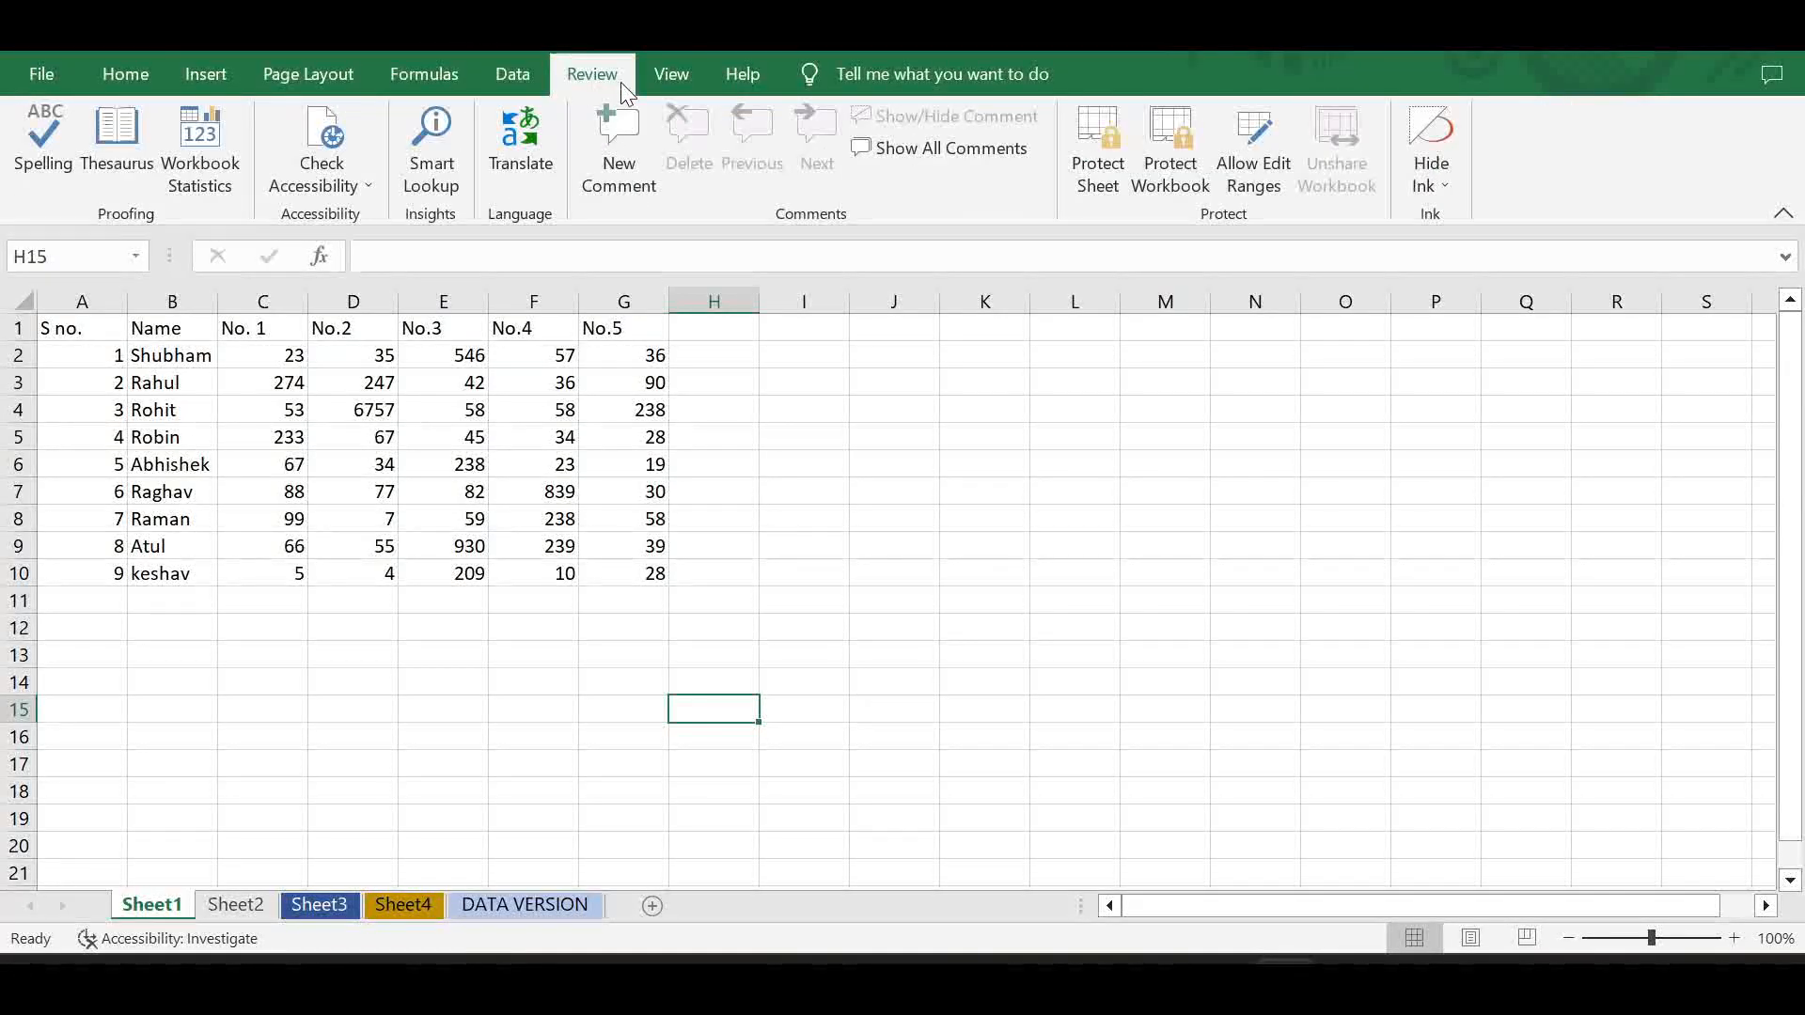
left_click(670, 81)
left_click(738, 79)
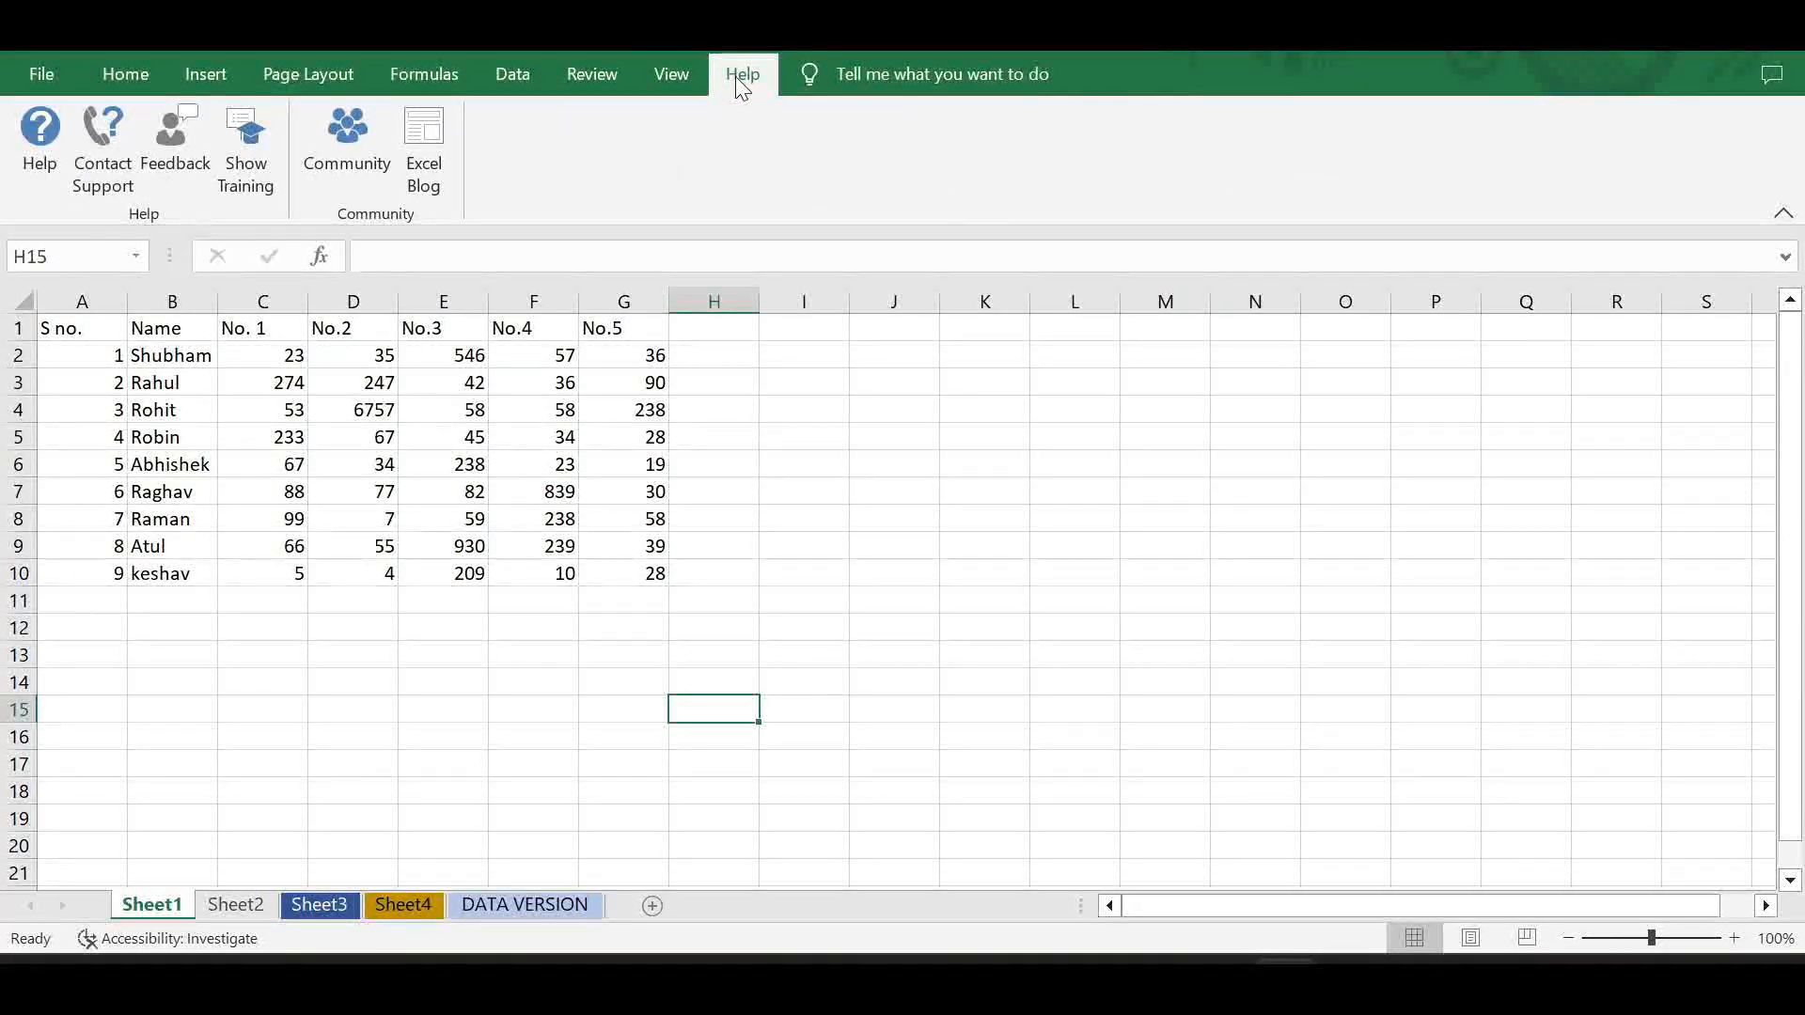
left_click(150, 78)
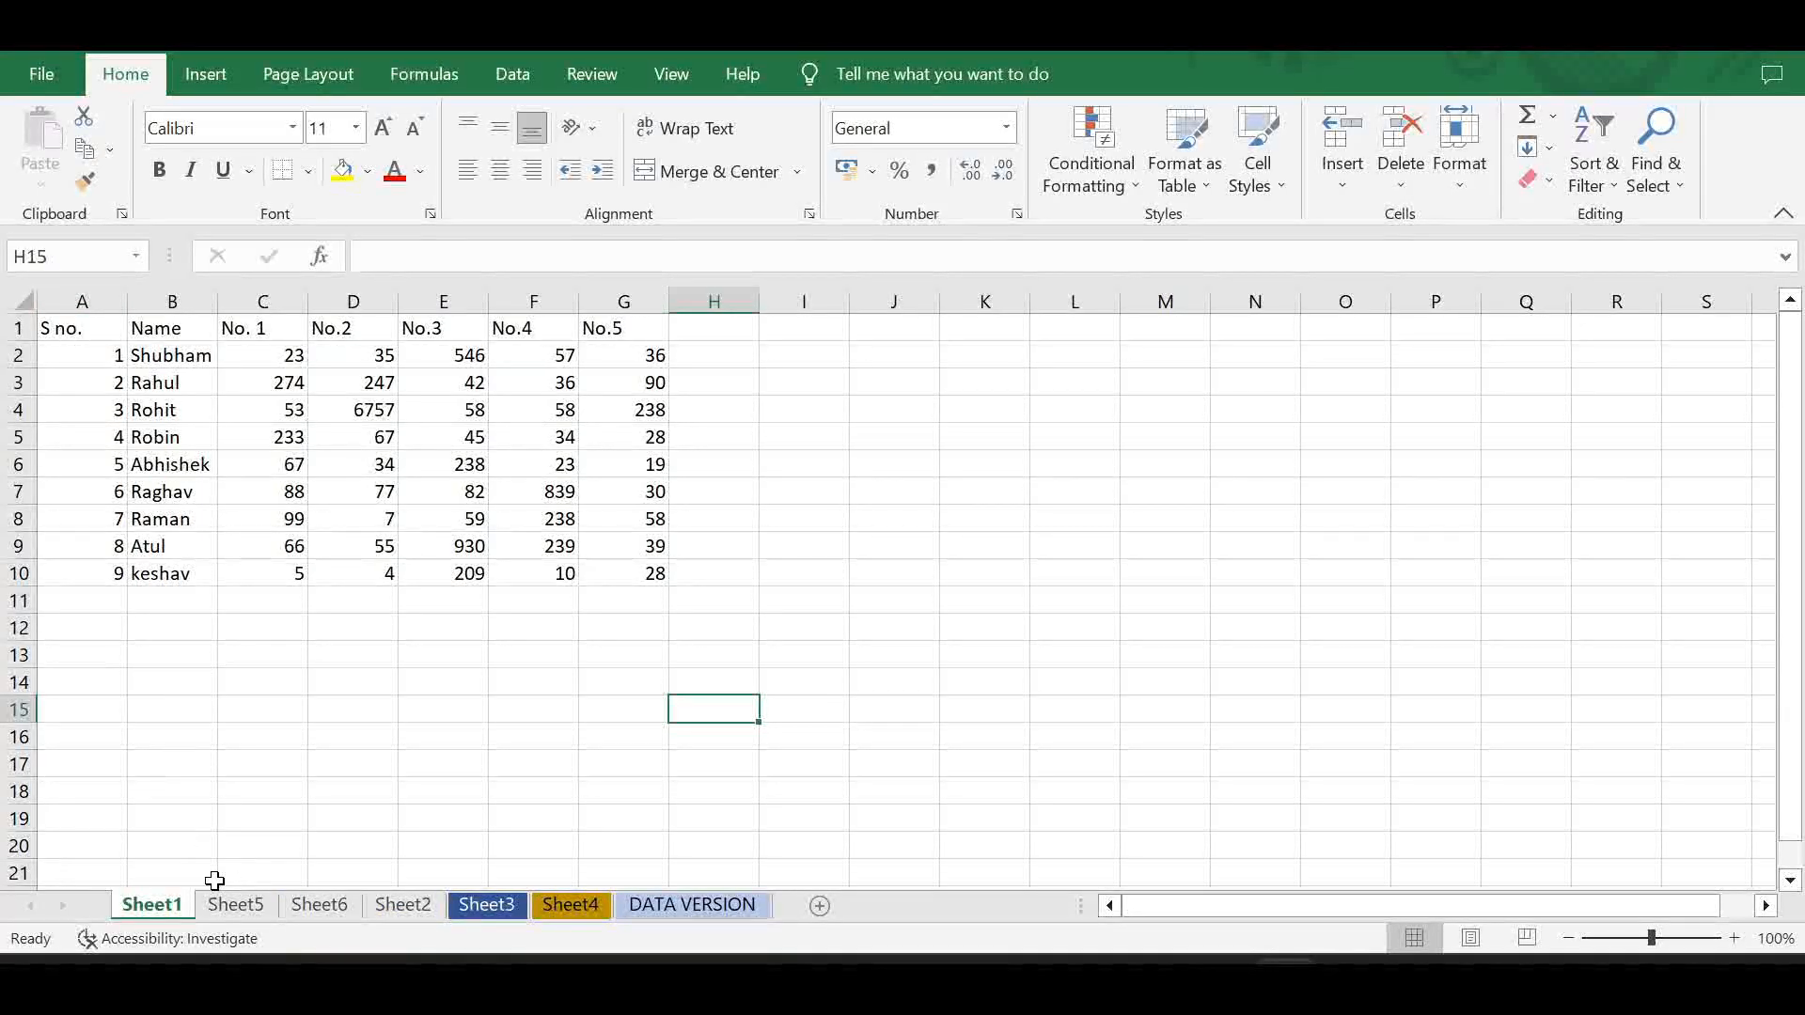
- Add three new blank worksheets to the workbook and return to Sheet1
left_click(818, 908)
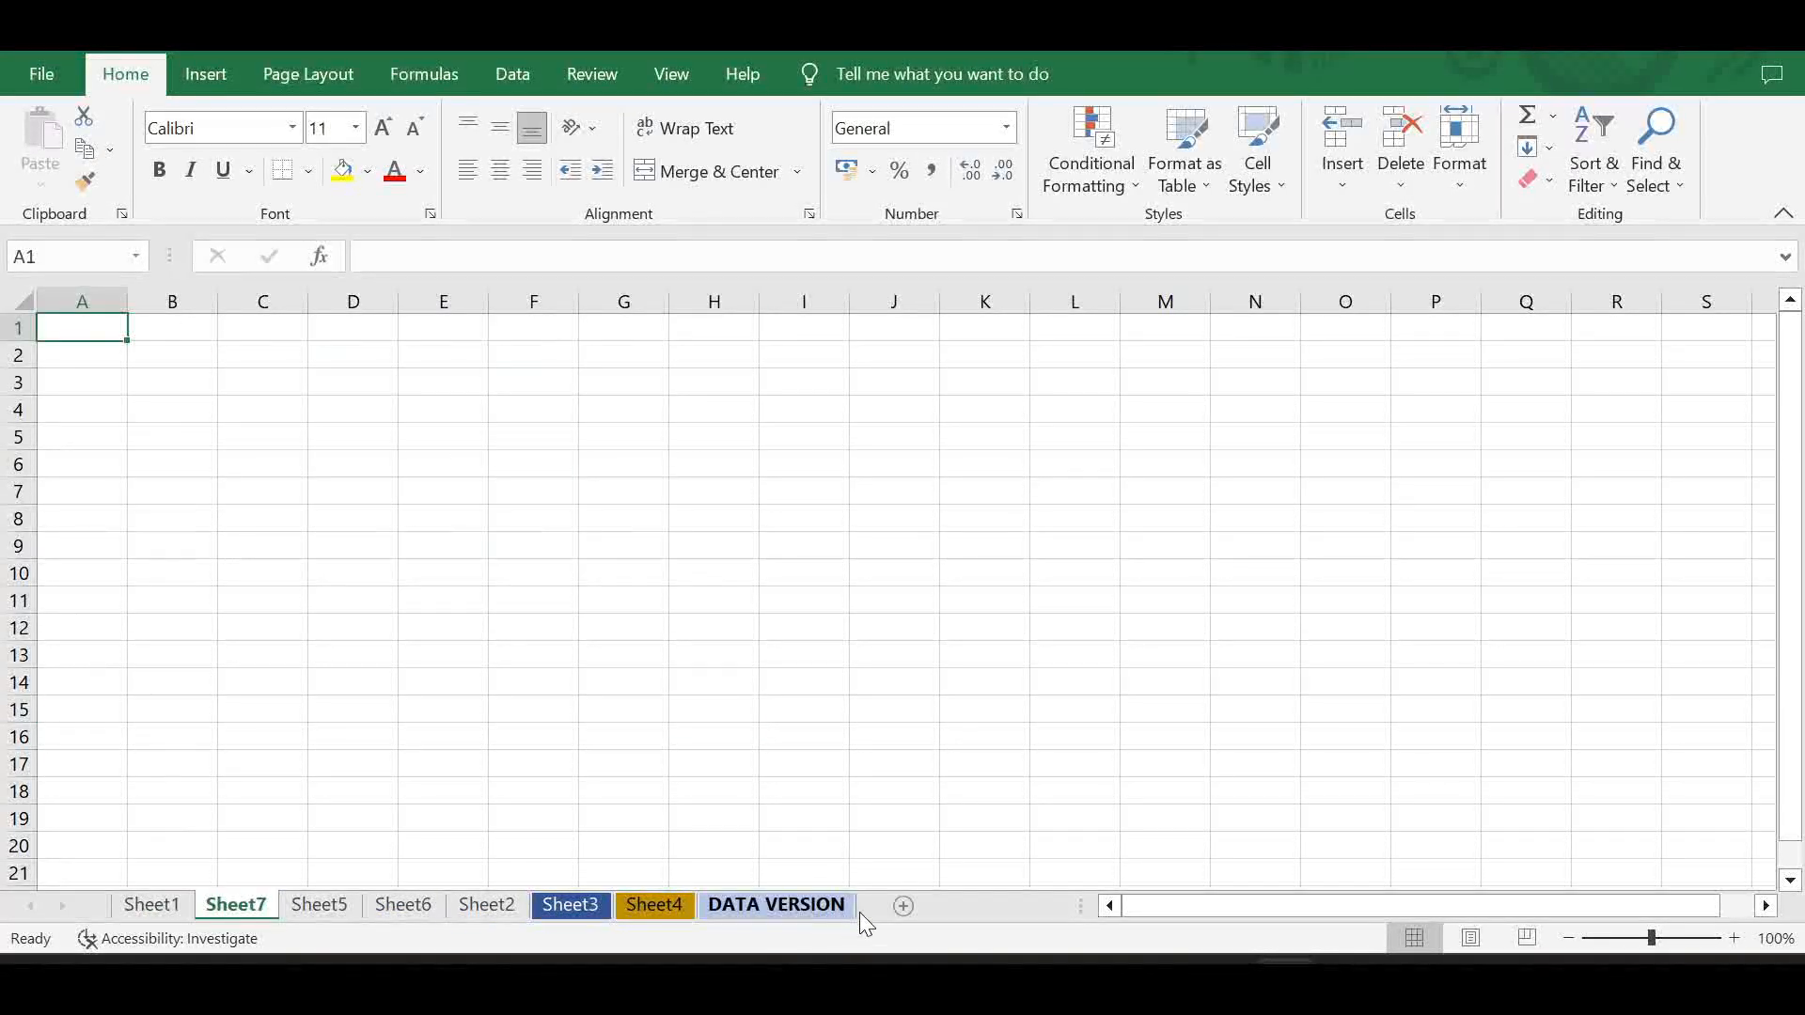
left_click(901, 906)
left_click(985, 906)
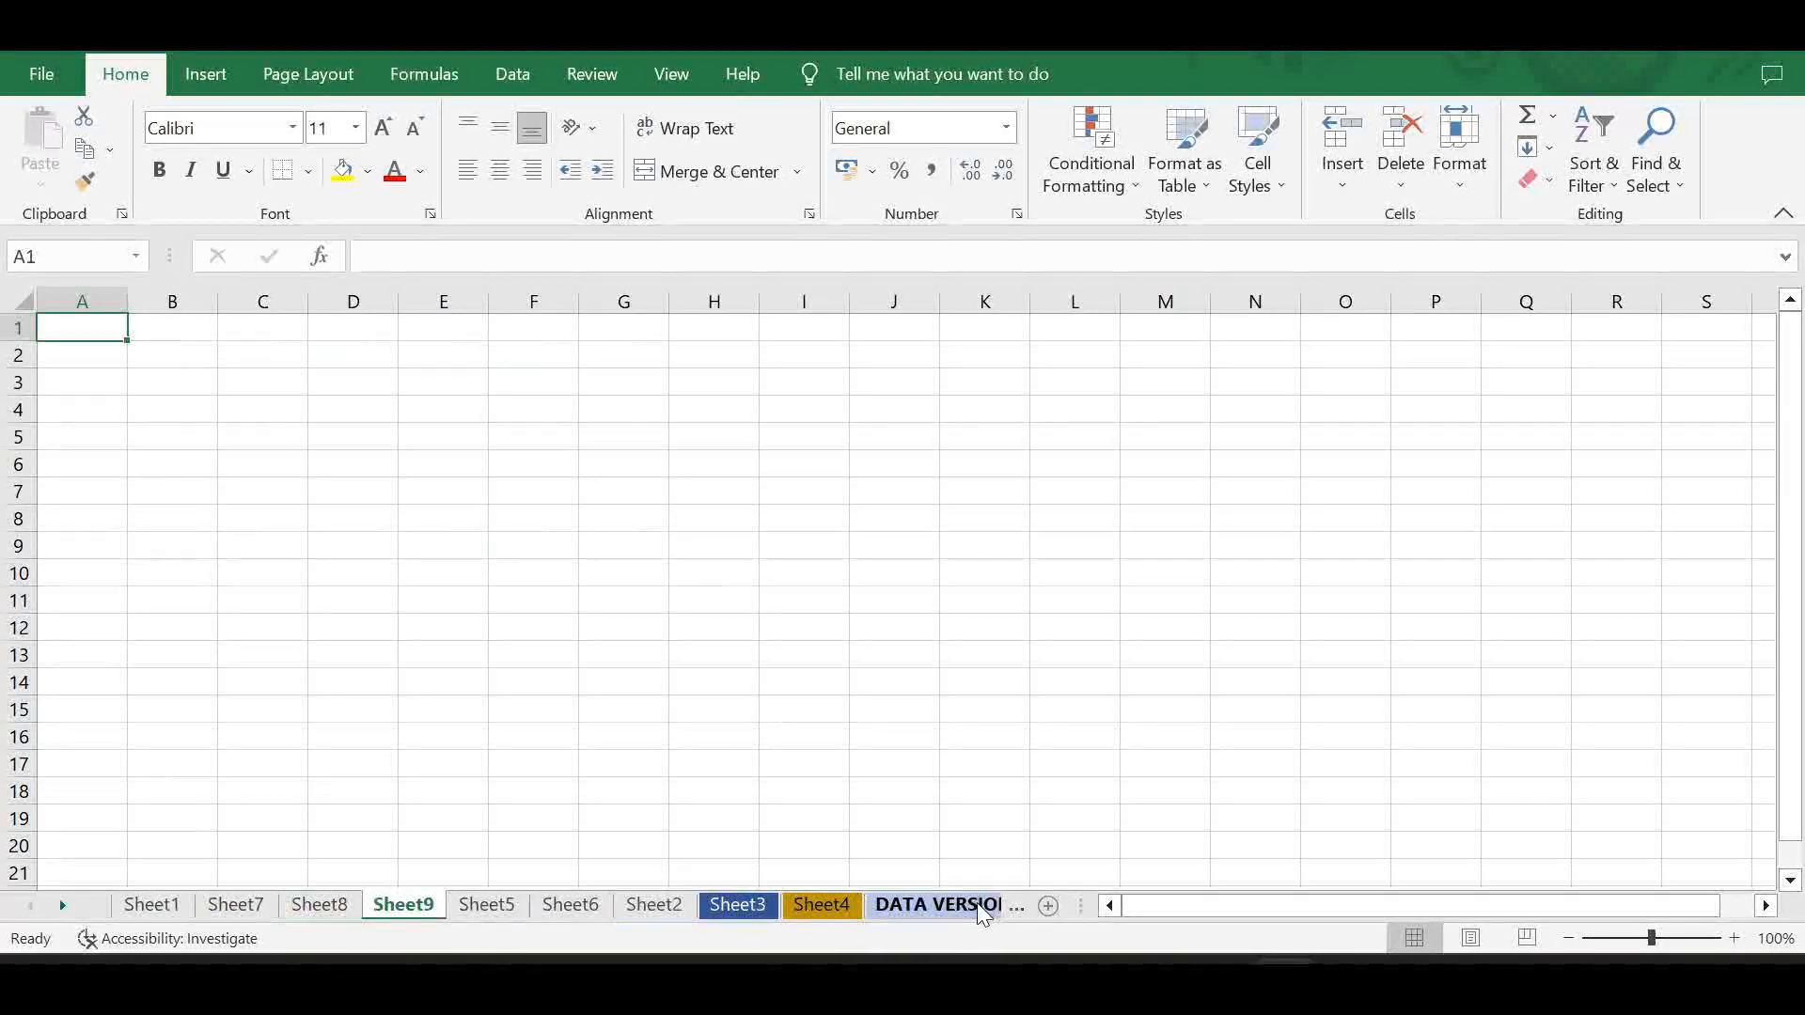
left_click(155, 906)
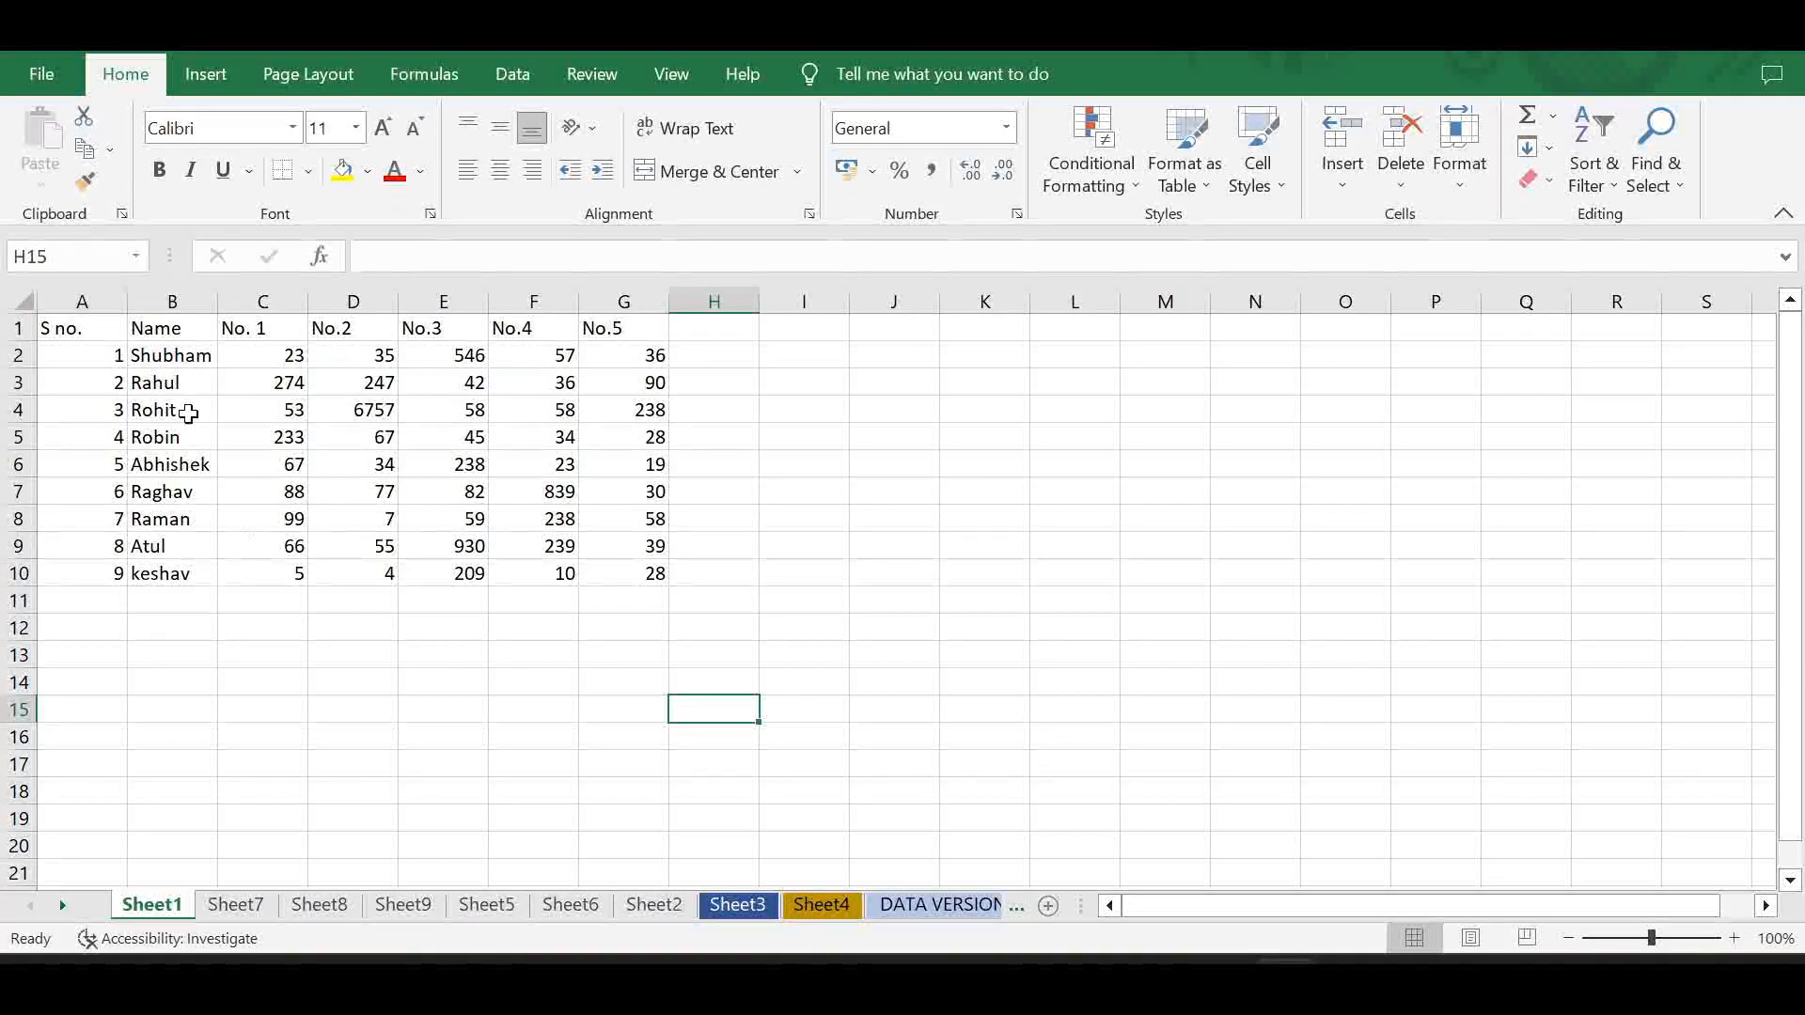
- Check the formula bar for the empty cell D13 and highlight the whole data table A1:G10
left_click(372, 653)
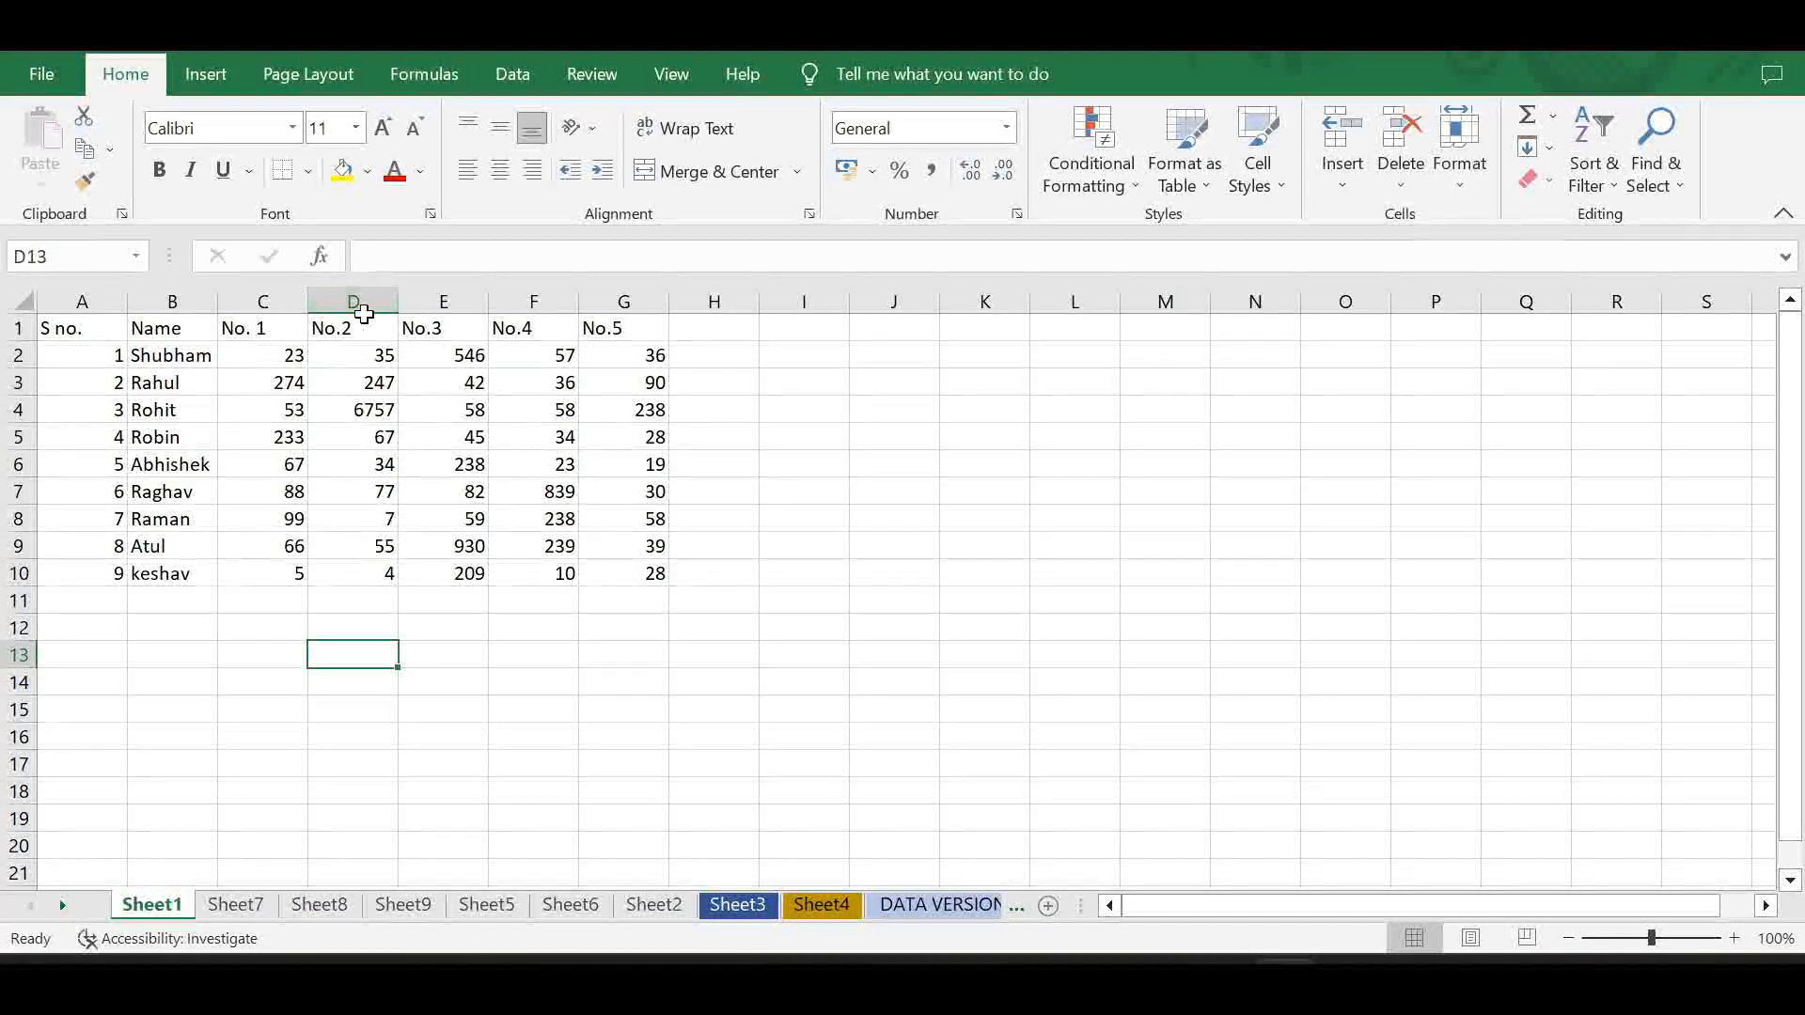
left_click(385, 256)
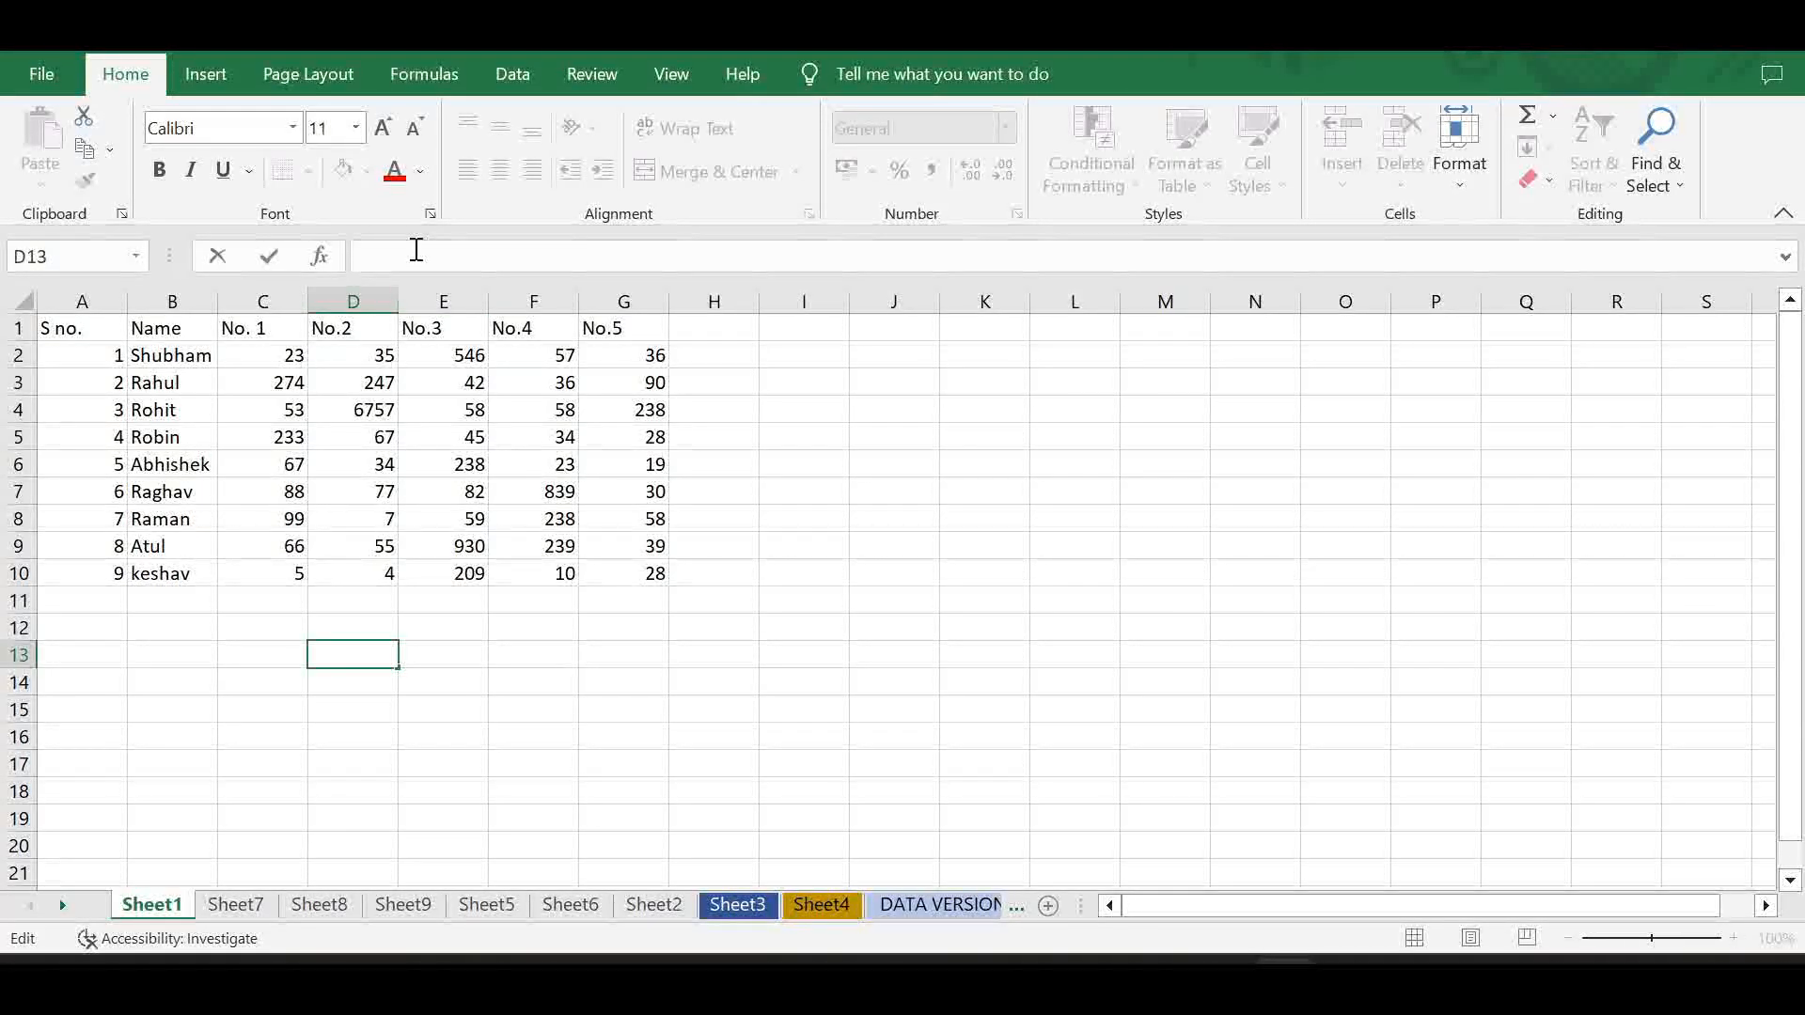
left_click(83, 326)
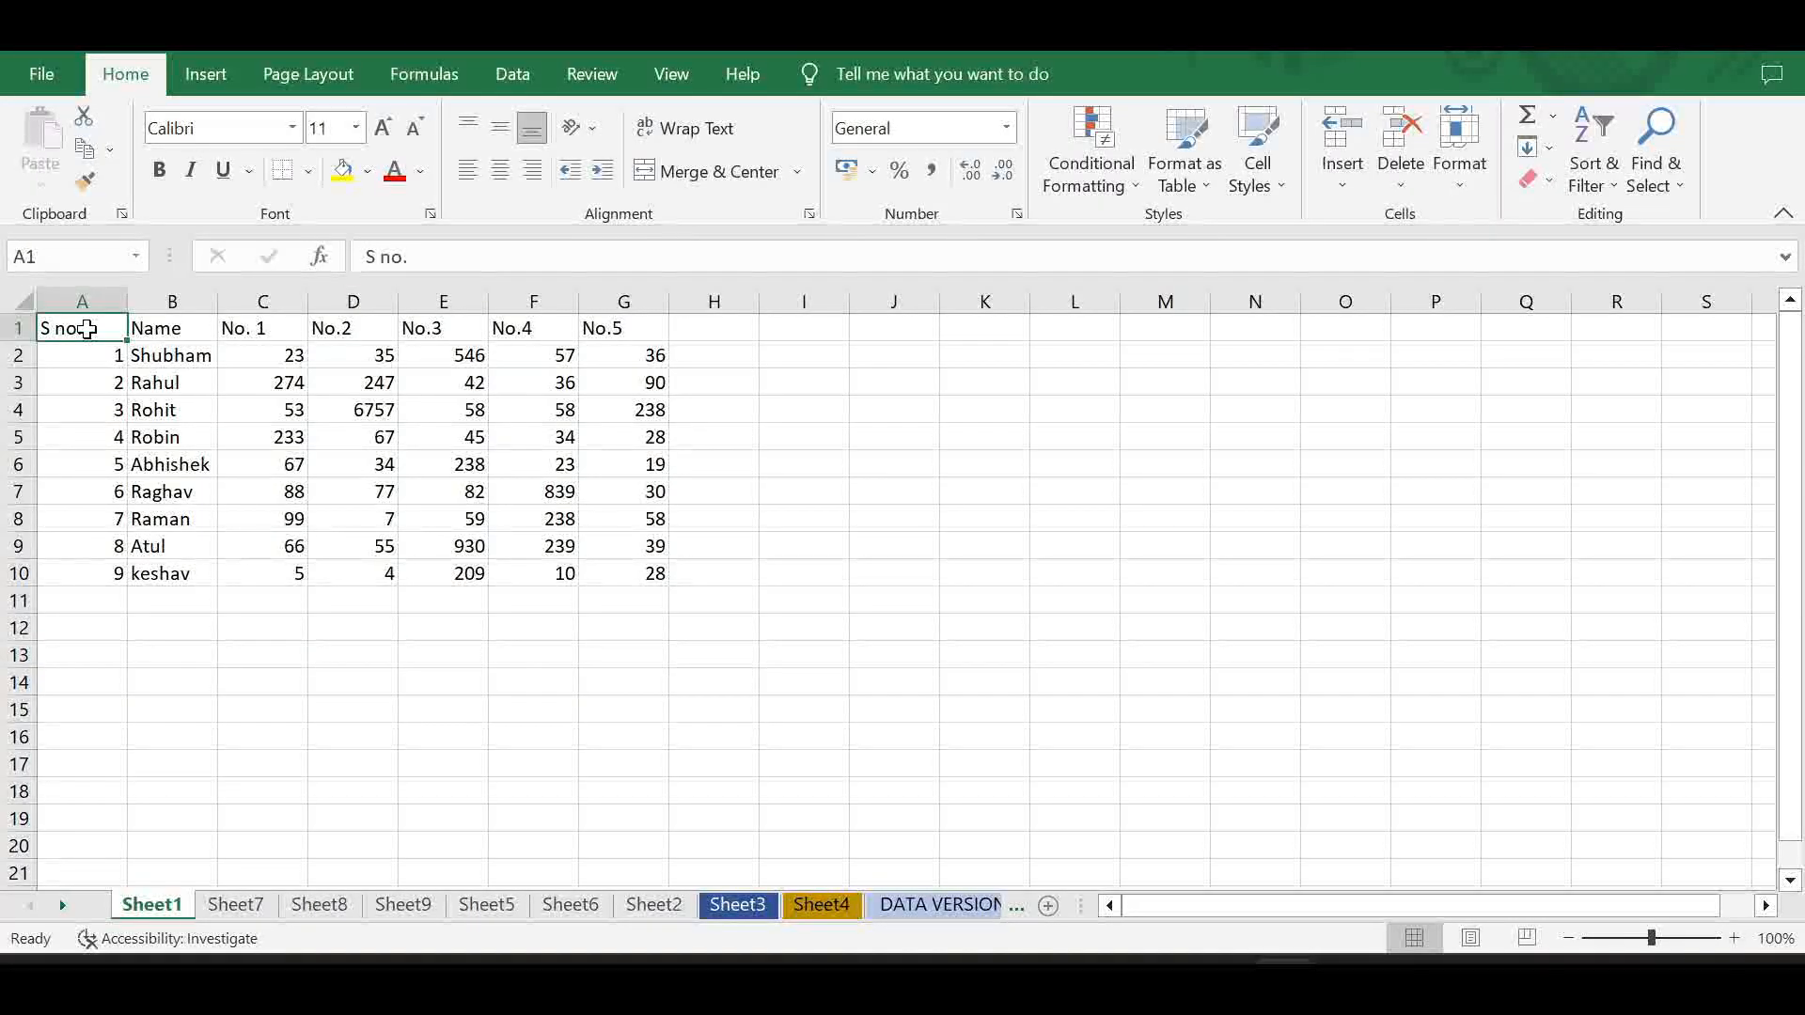
left_click_drag(83, 326, 658, 571)
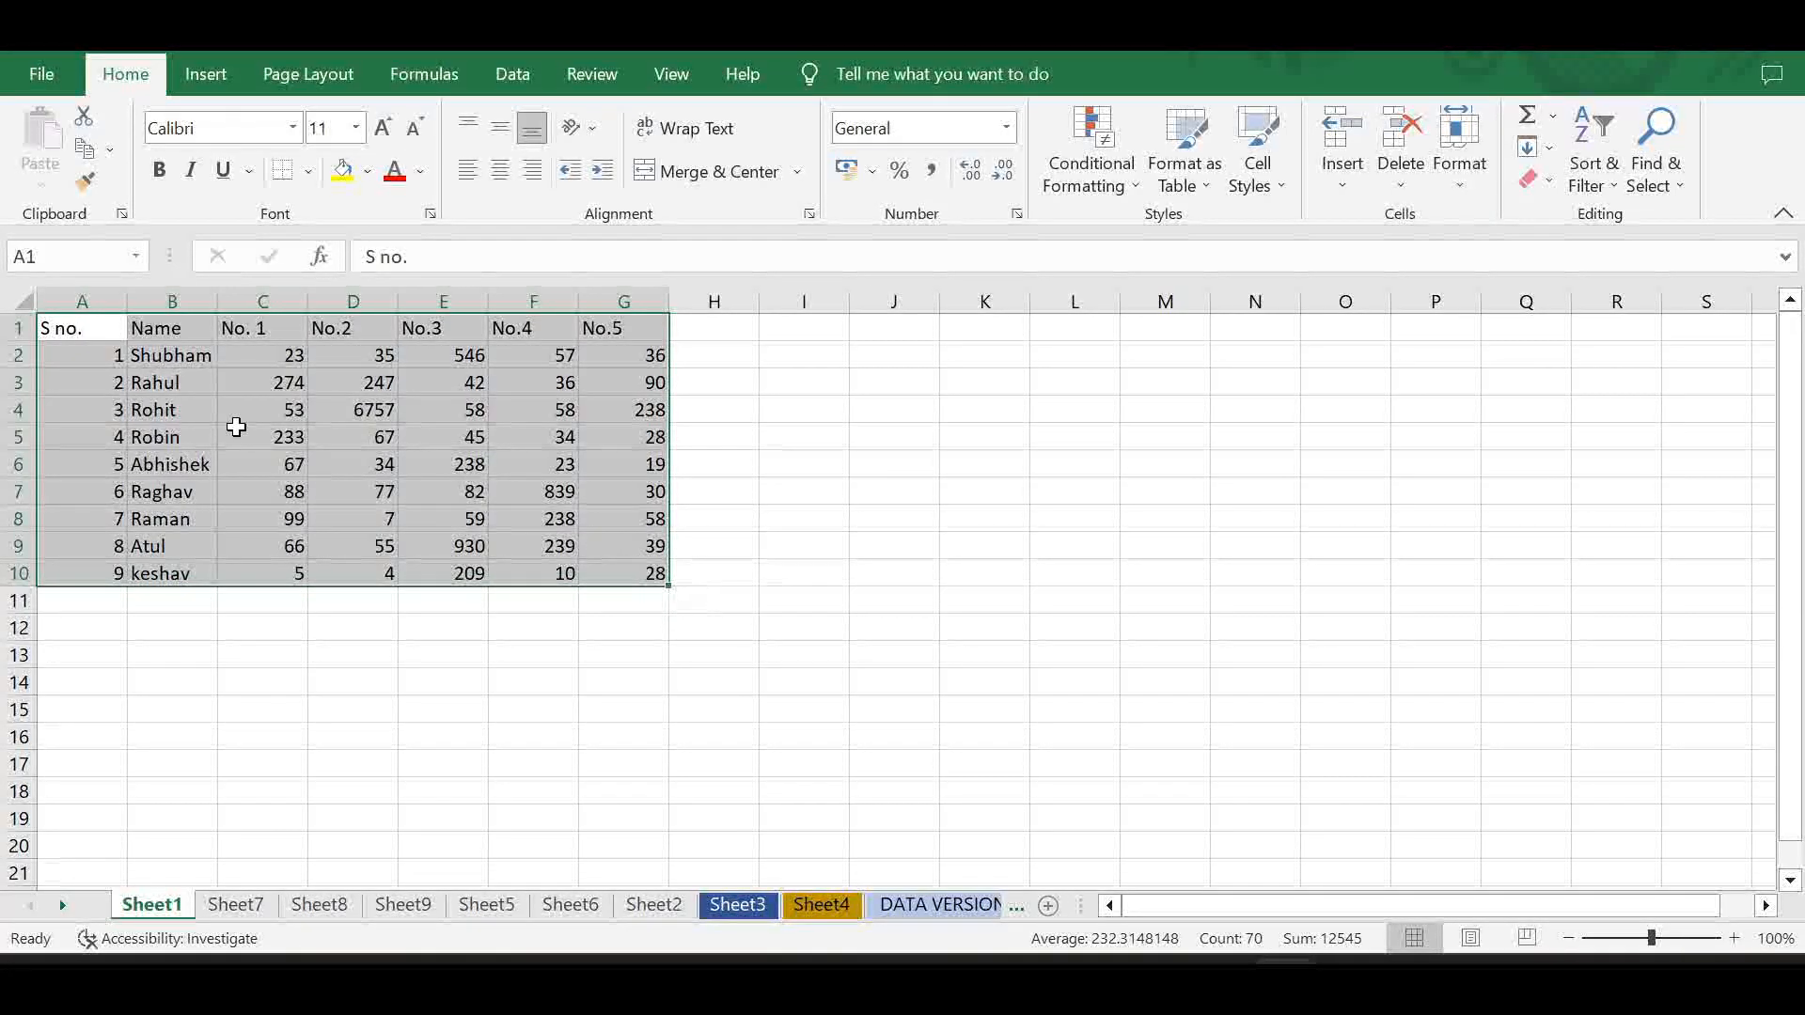
- Examine the contents of the individual S no. cells in column A, from the header to row 10
left_click(82, 349)
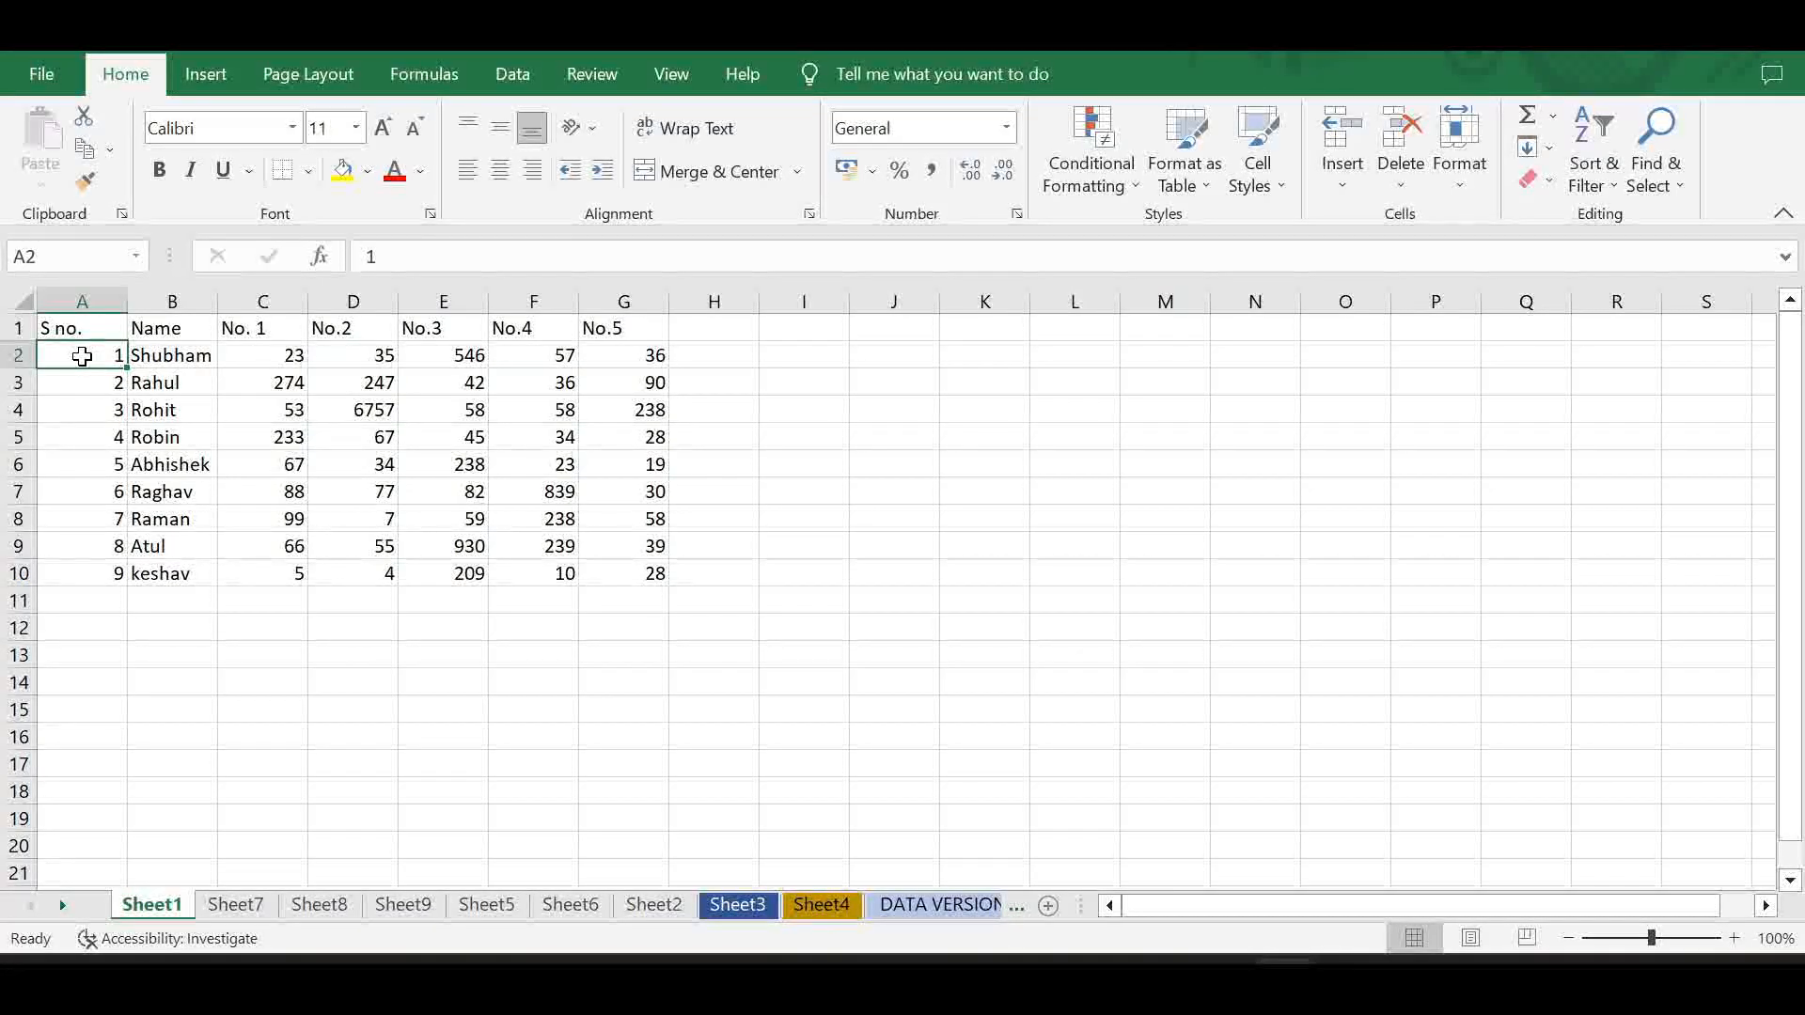
left_click(91, 328)
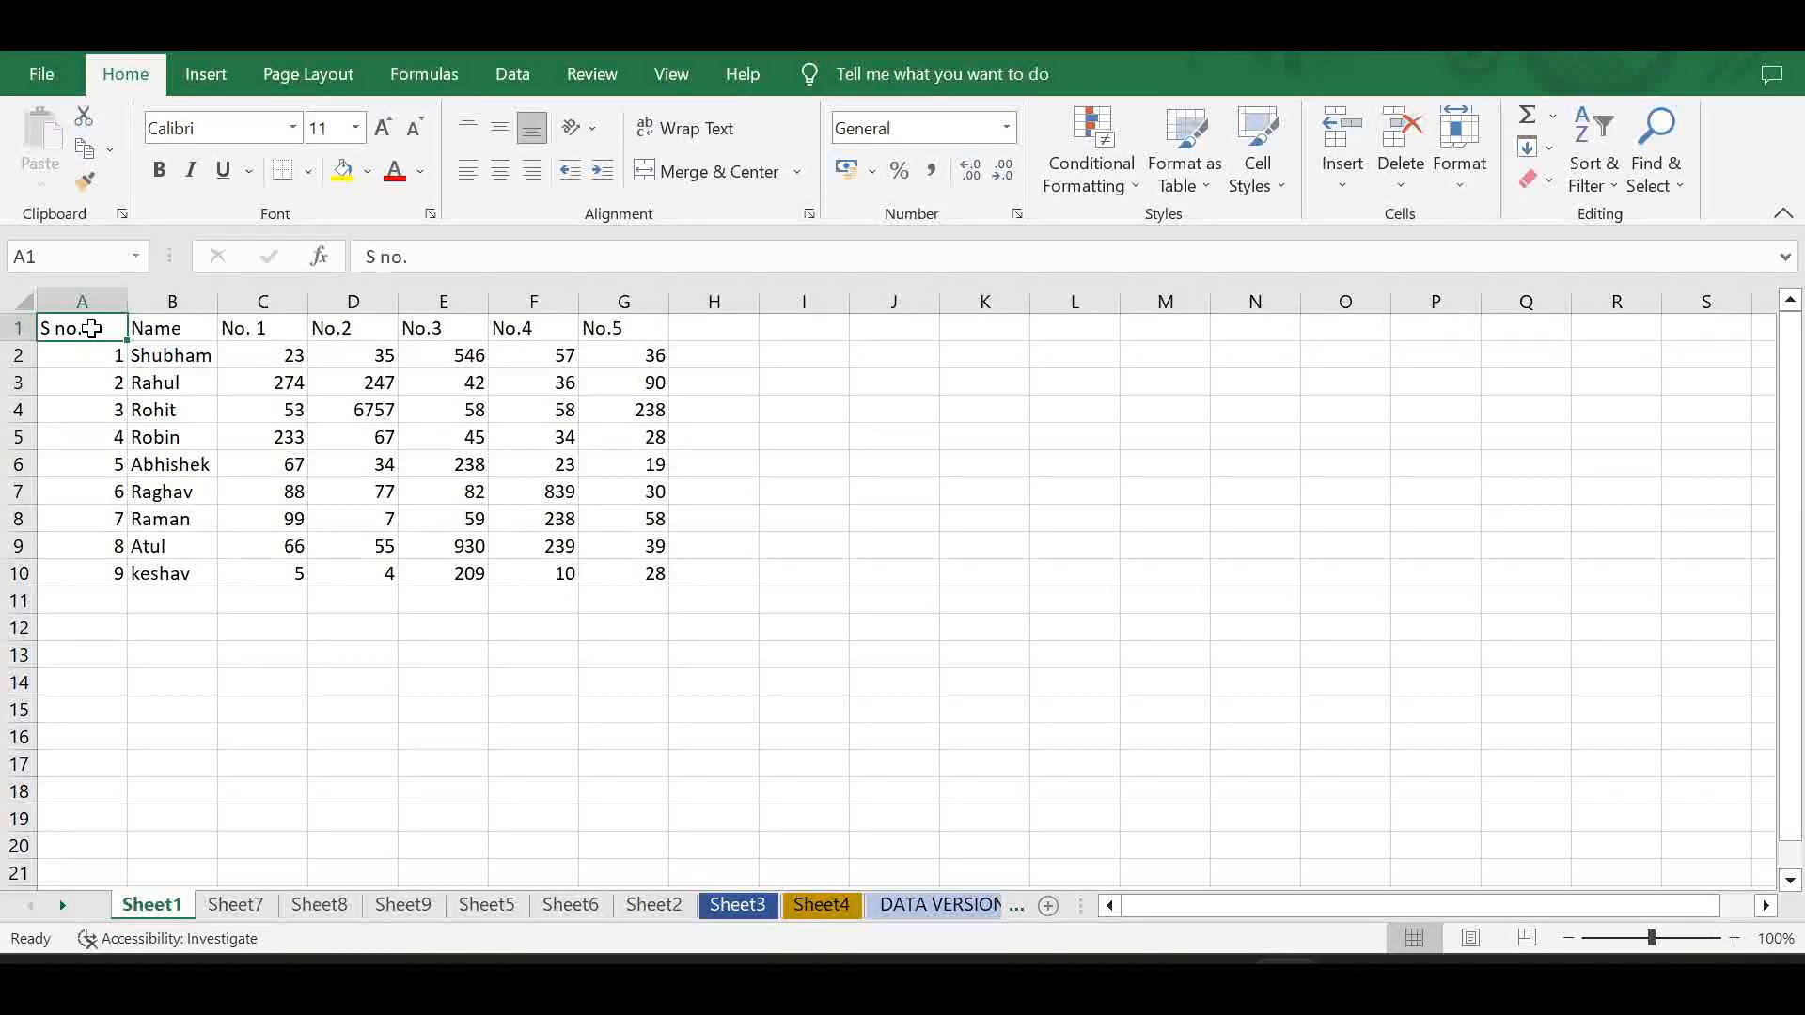
left_click(98, 362)
left_click(94, 384)
left_click(94, 410)
left_click(98, 488)
left_click(99, 517)
left_click(98, 546)
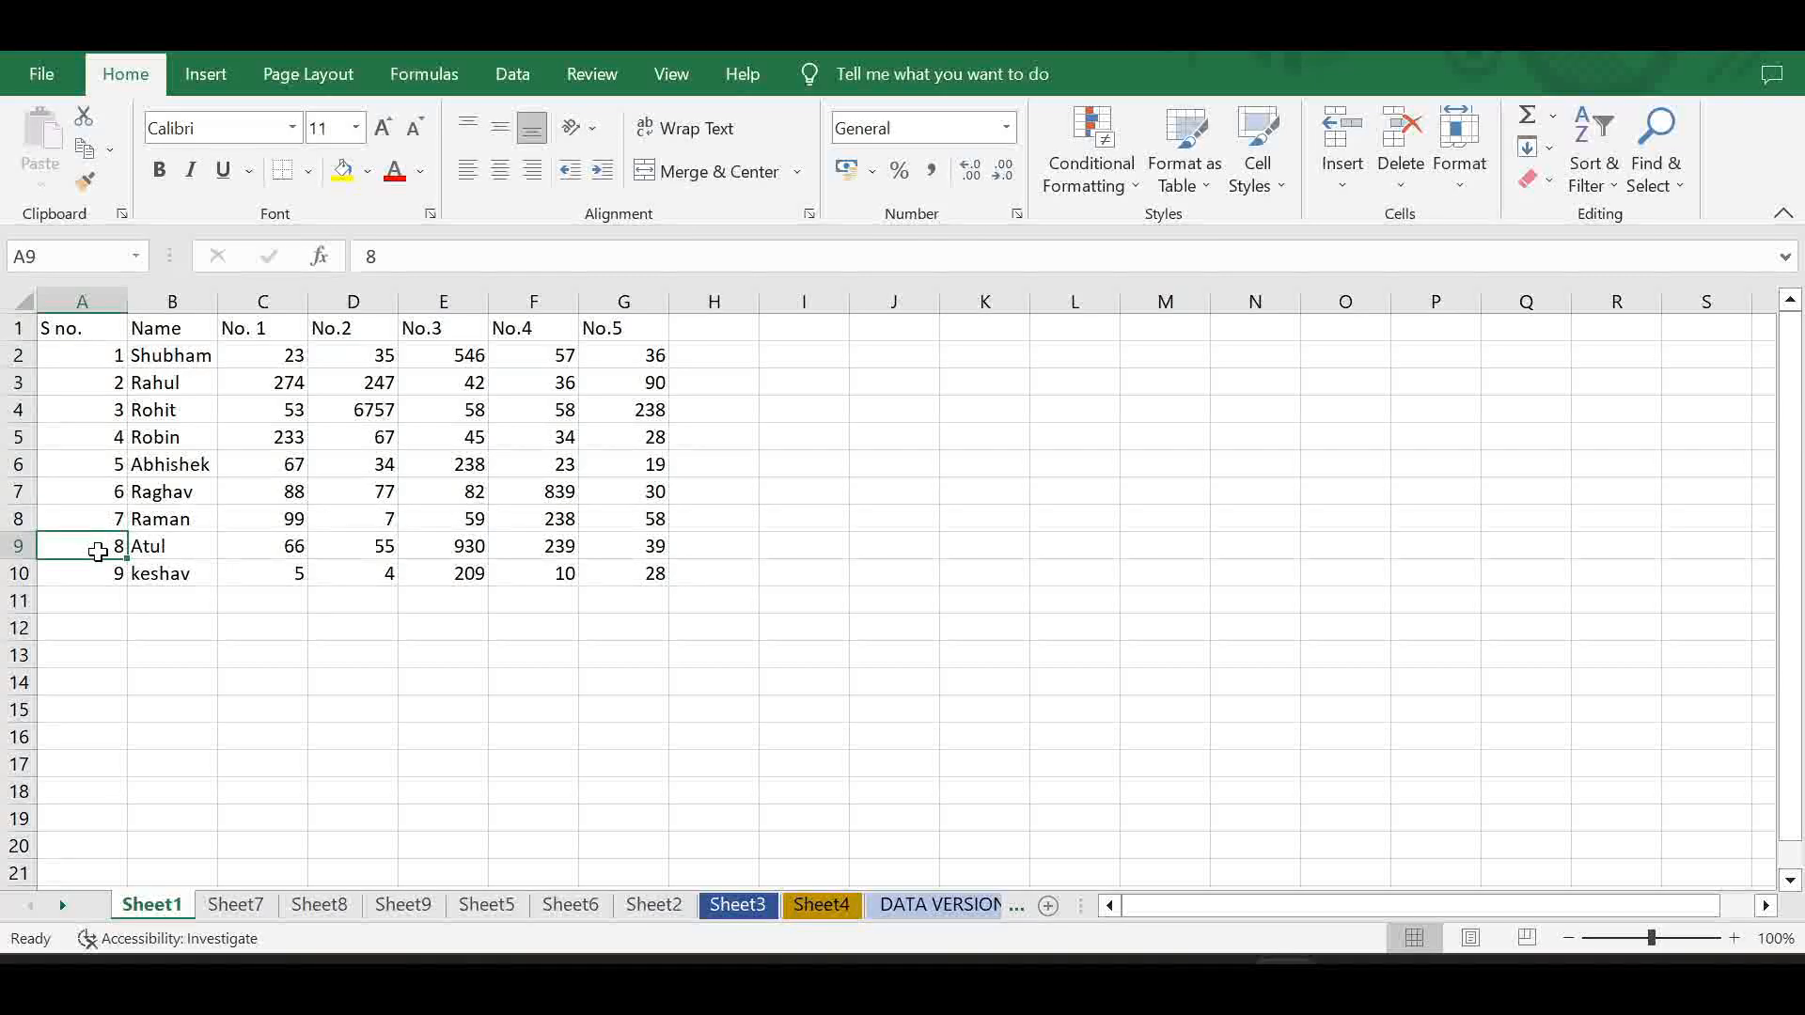
left_click(92, 360)
left_click(90, 385)
left_click(92, 437)
left_click(92, 465)
left_click(96, 491)
left_click(96, 517)
left_click(99, 546)
left_click(100, 571)
left_click(103, 491)
left_click(102, 444)
left_click(97, 522)
left_click(97, 548)
left_click(100, 569)
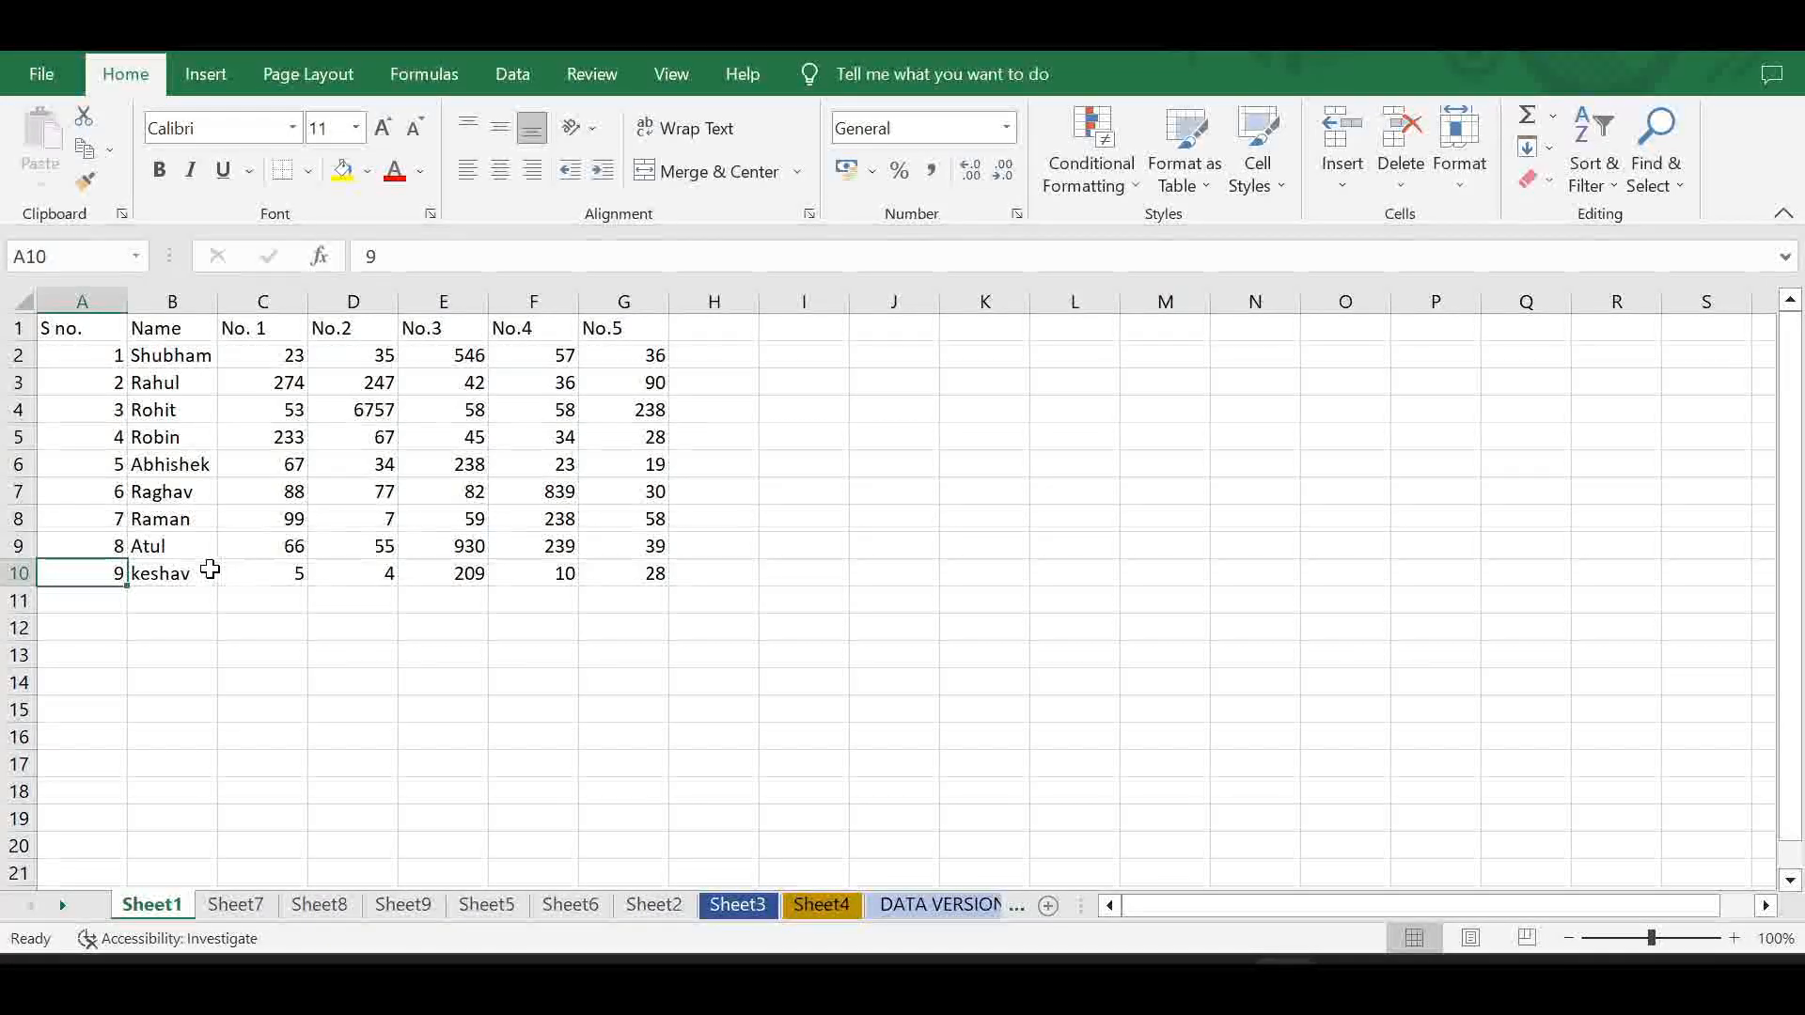
- Enter the serial numbers 10 in A11 and 11 in A12
key("Return")
type("10")
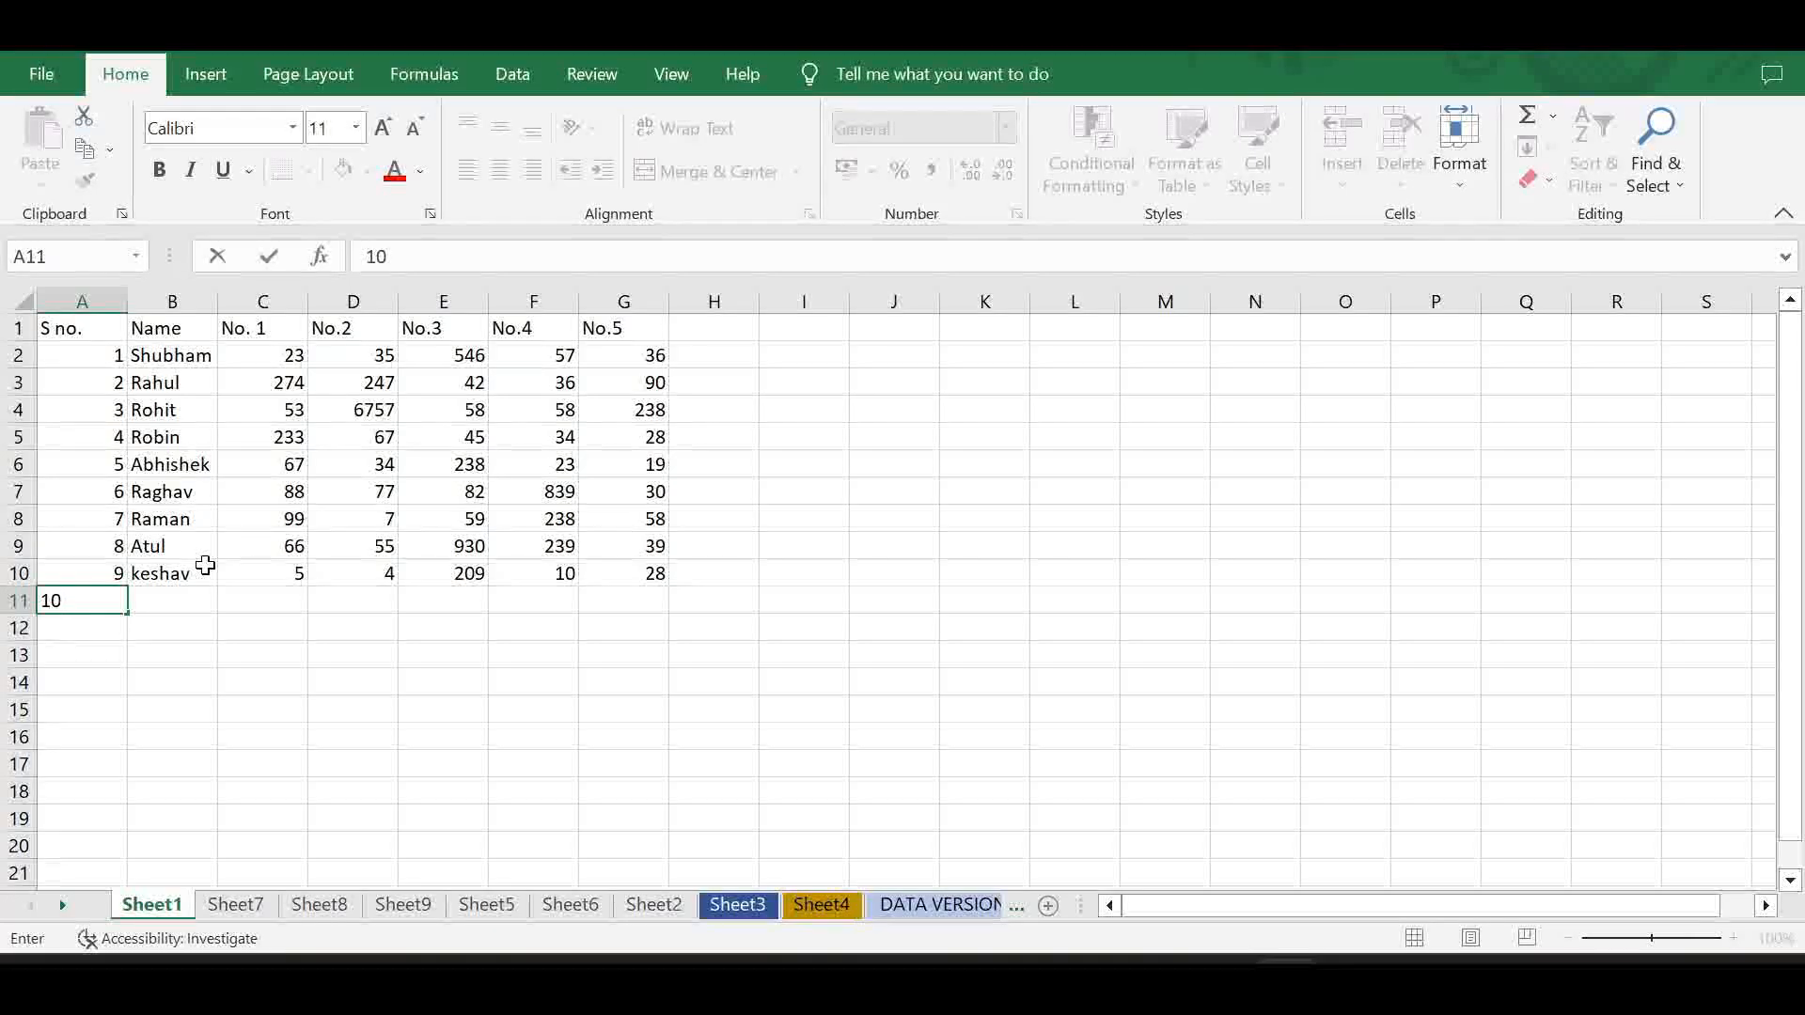
key("Return")
type("11")
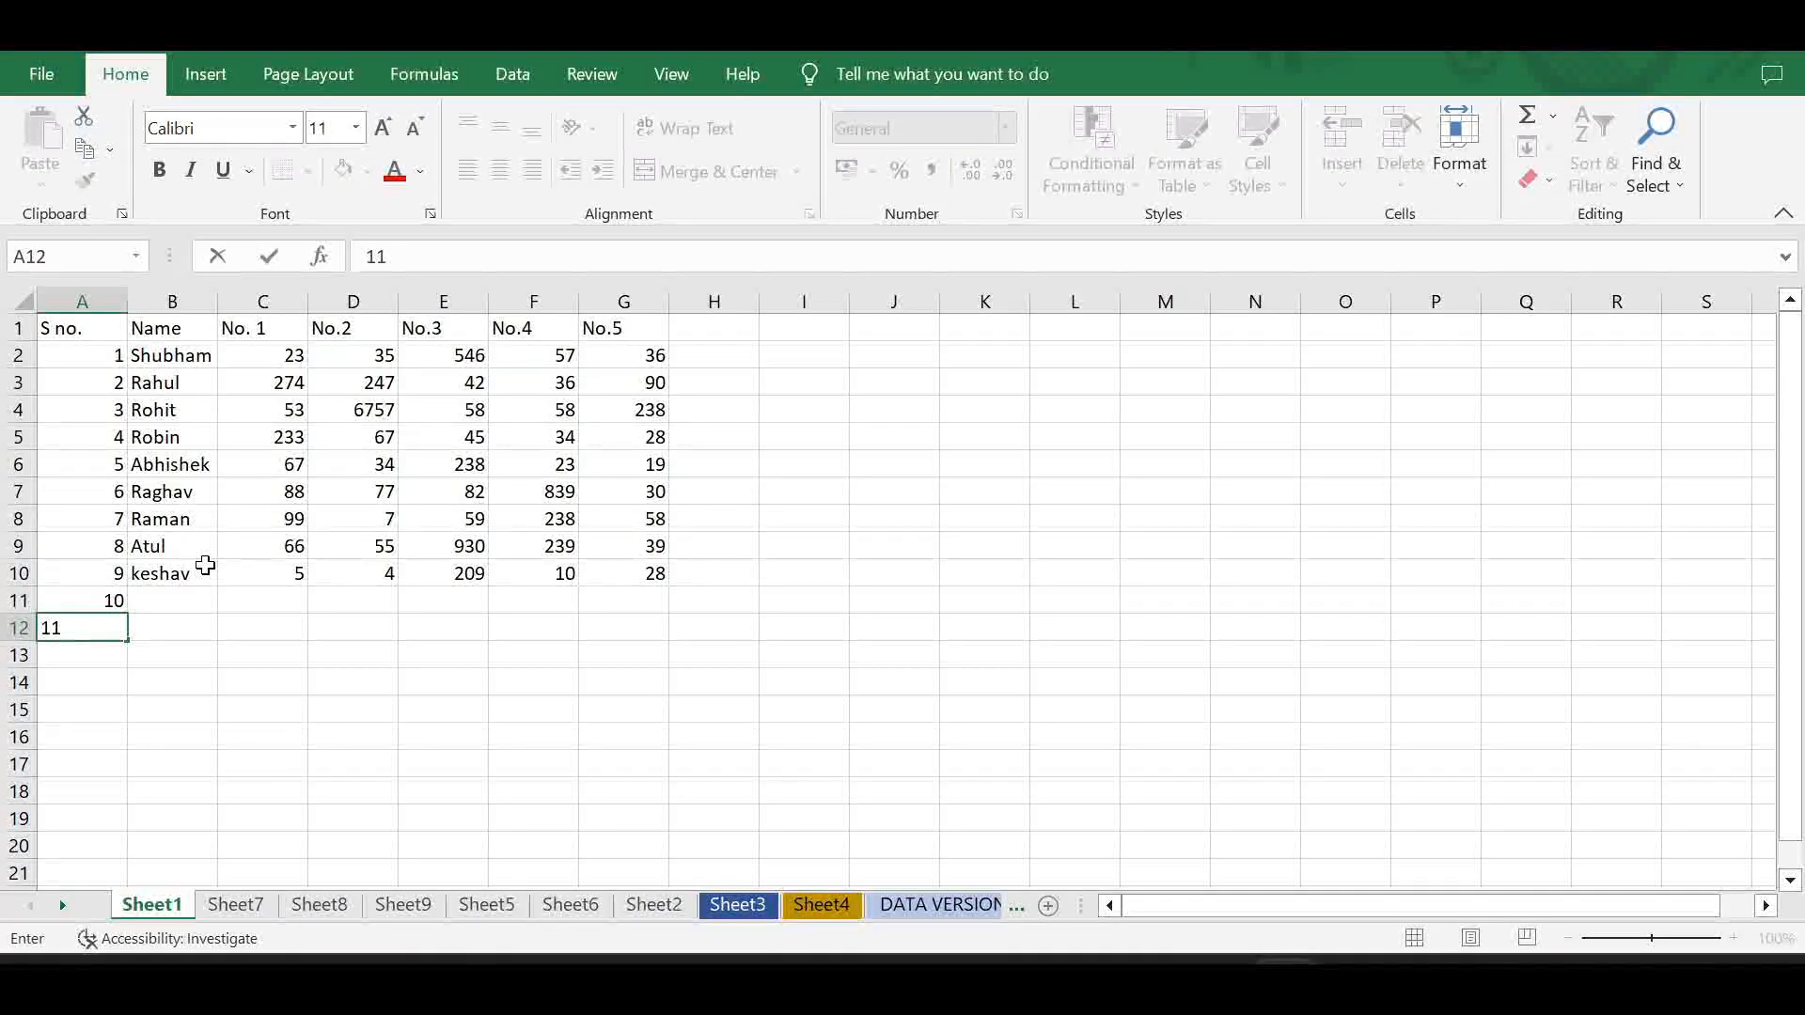
key("Return")
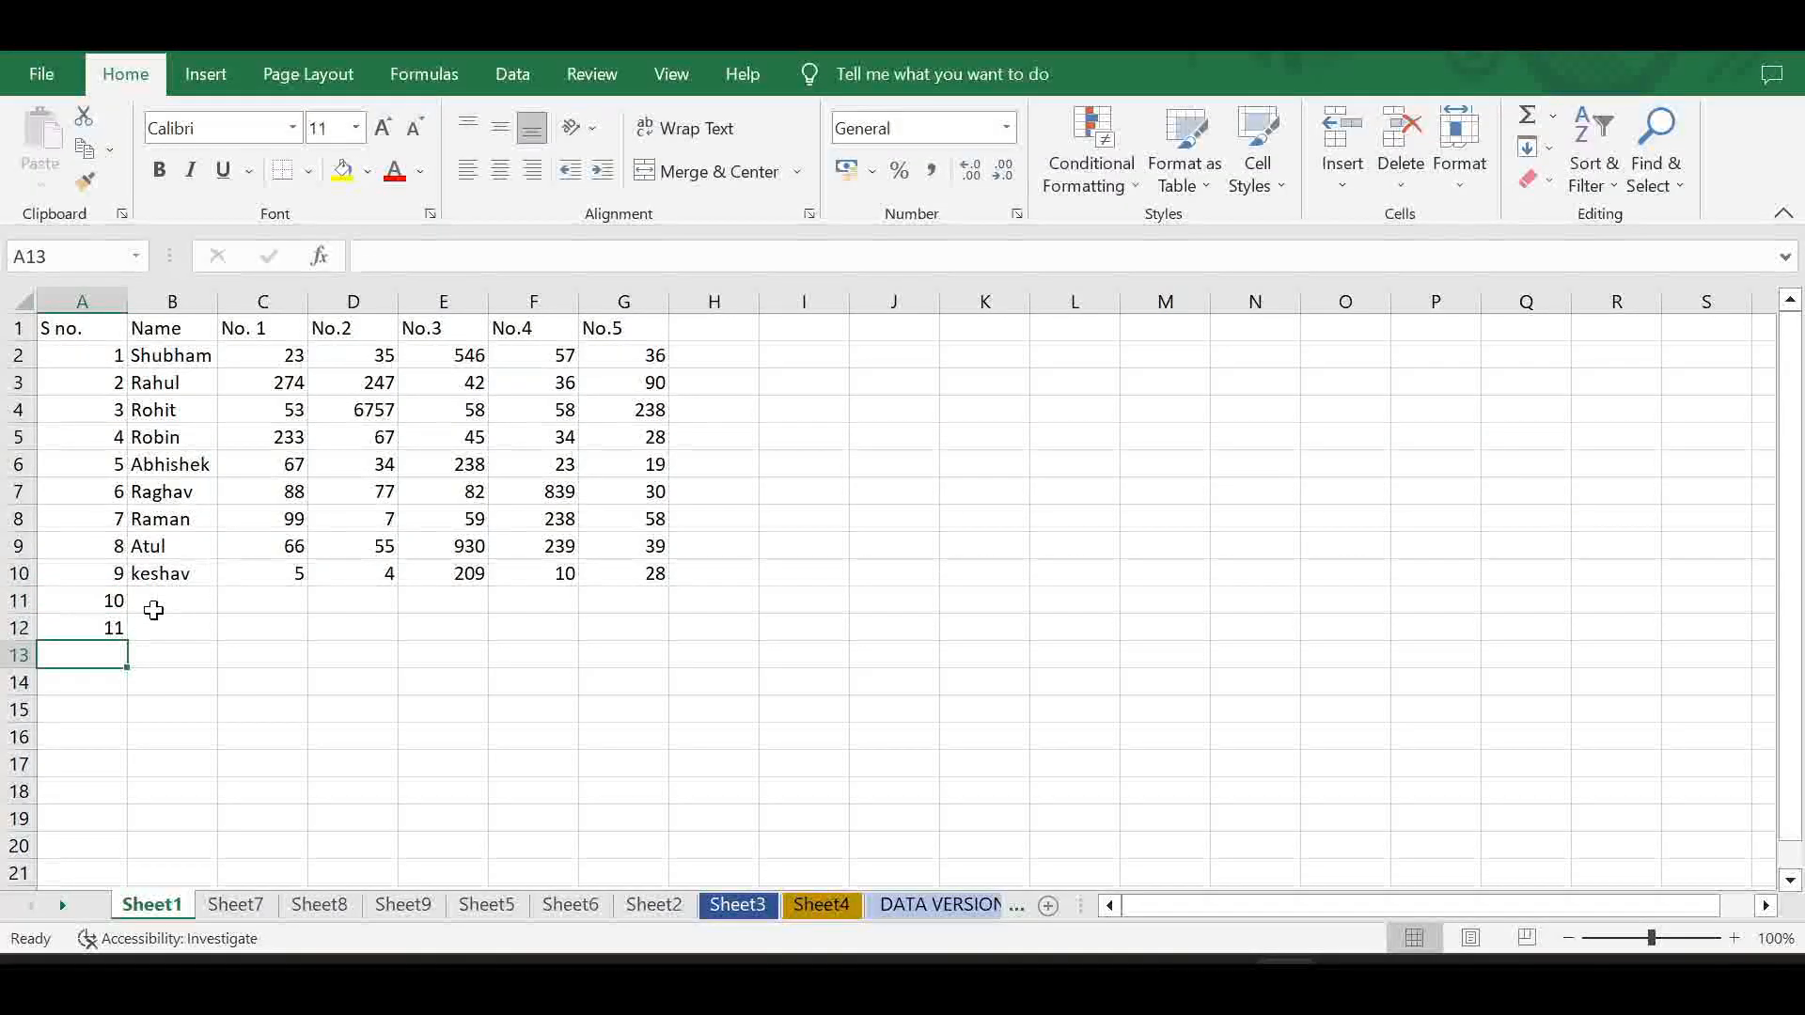
- Autofill the serial number in A12 down to A18 with the Fill Series option
left_click(113, 624)
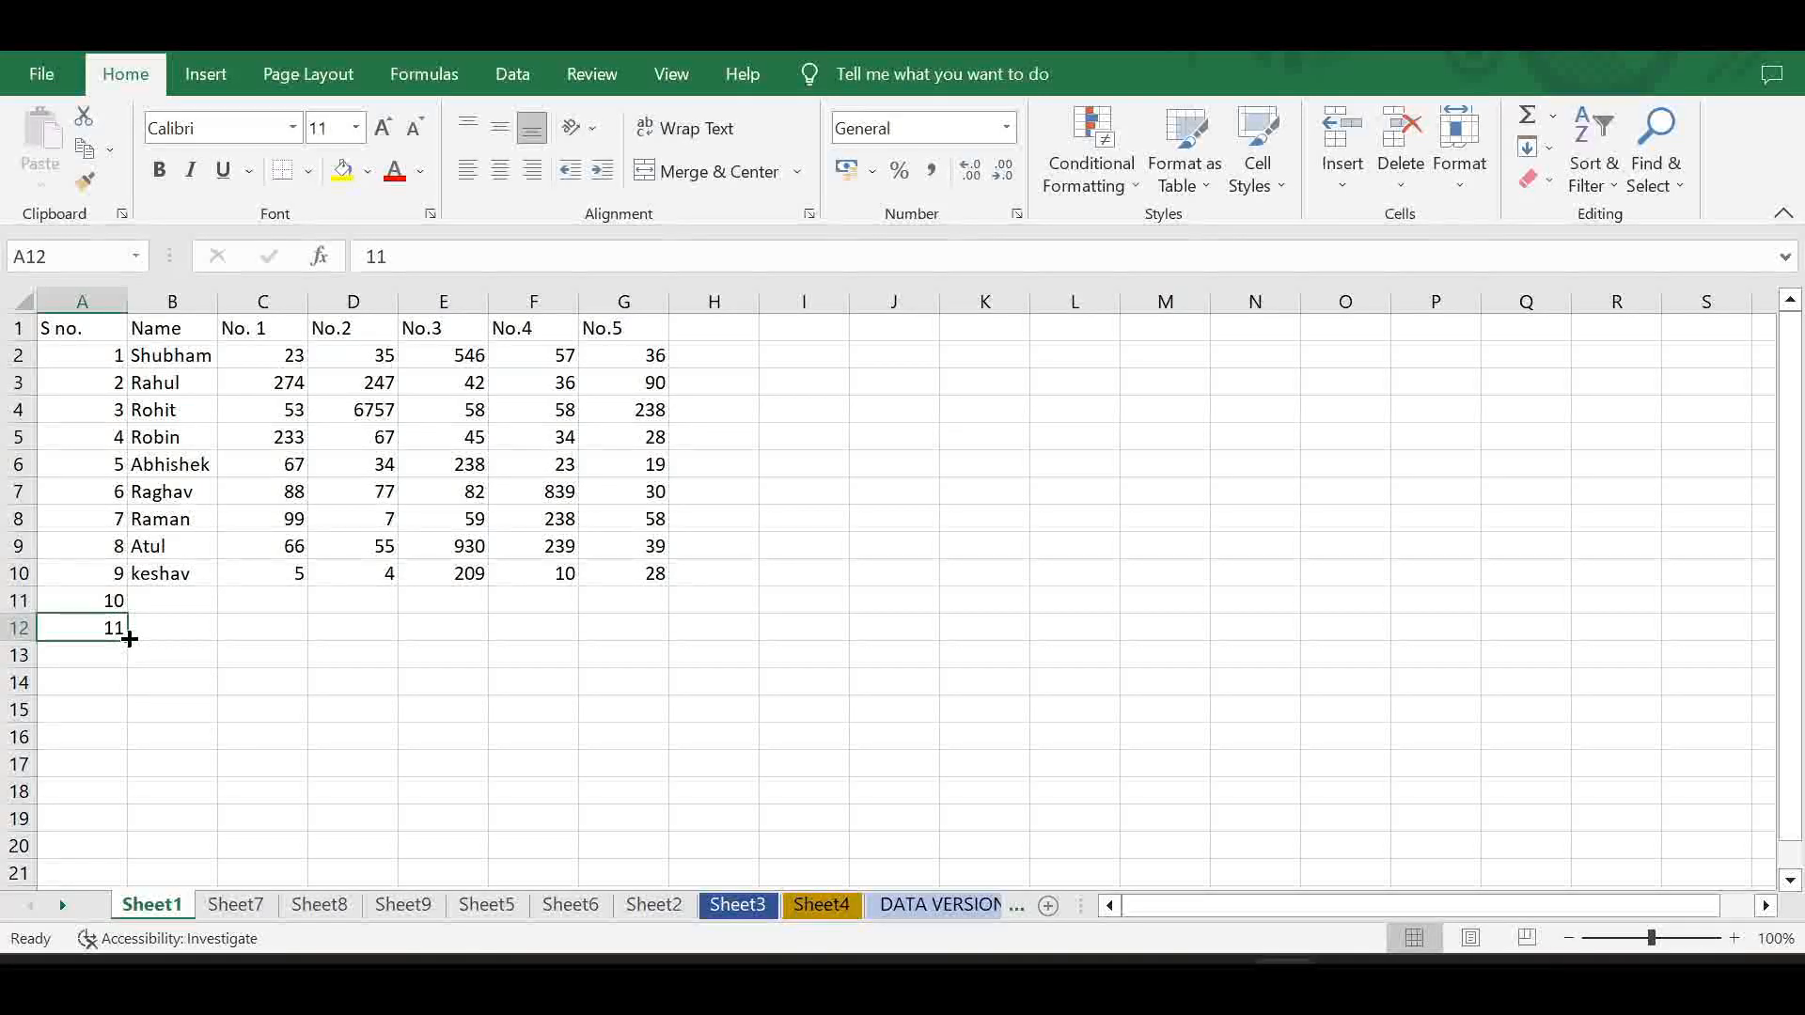
left_click_drag(128, 656, 129, 806)
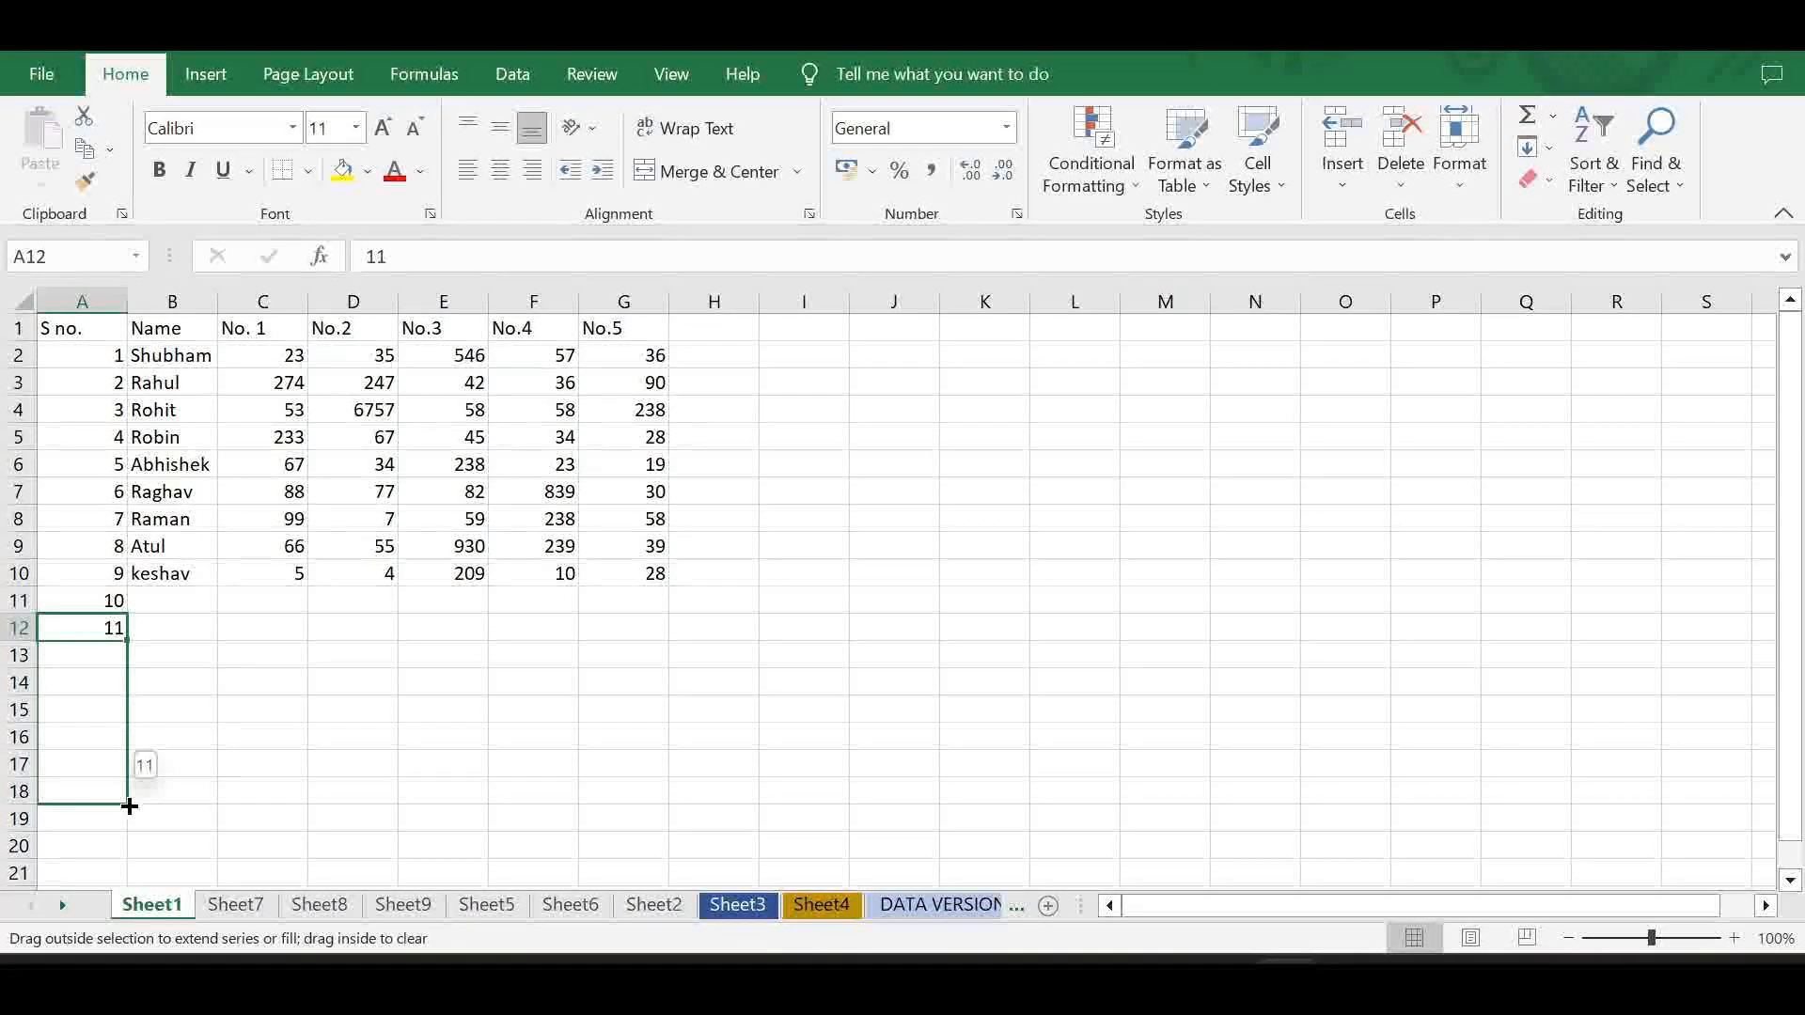
left_click_drag(128, 805, 129, 806)
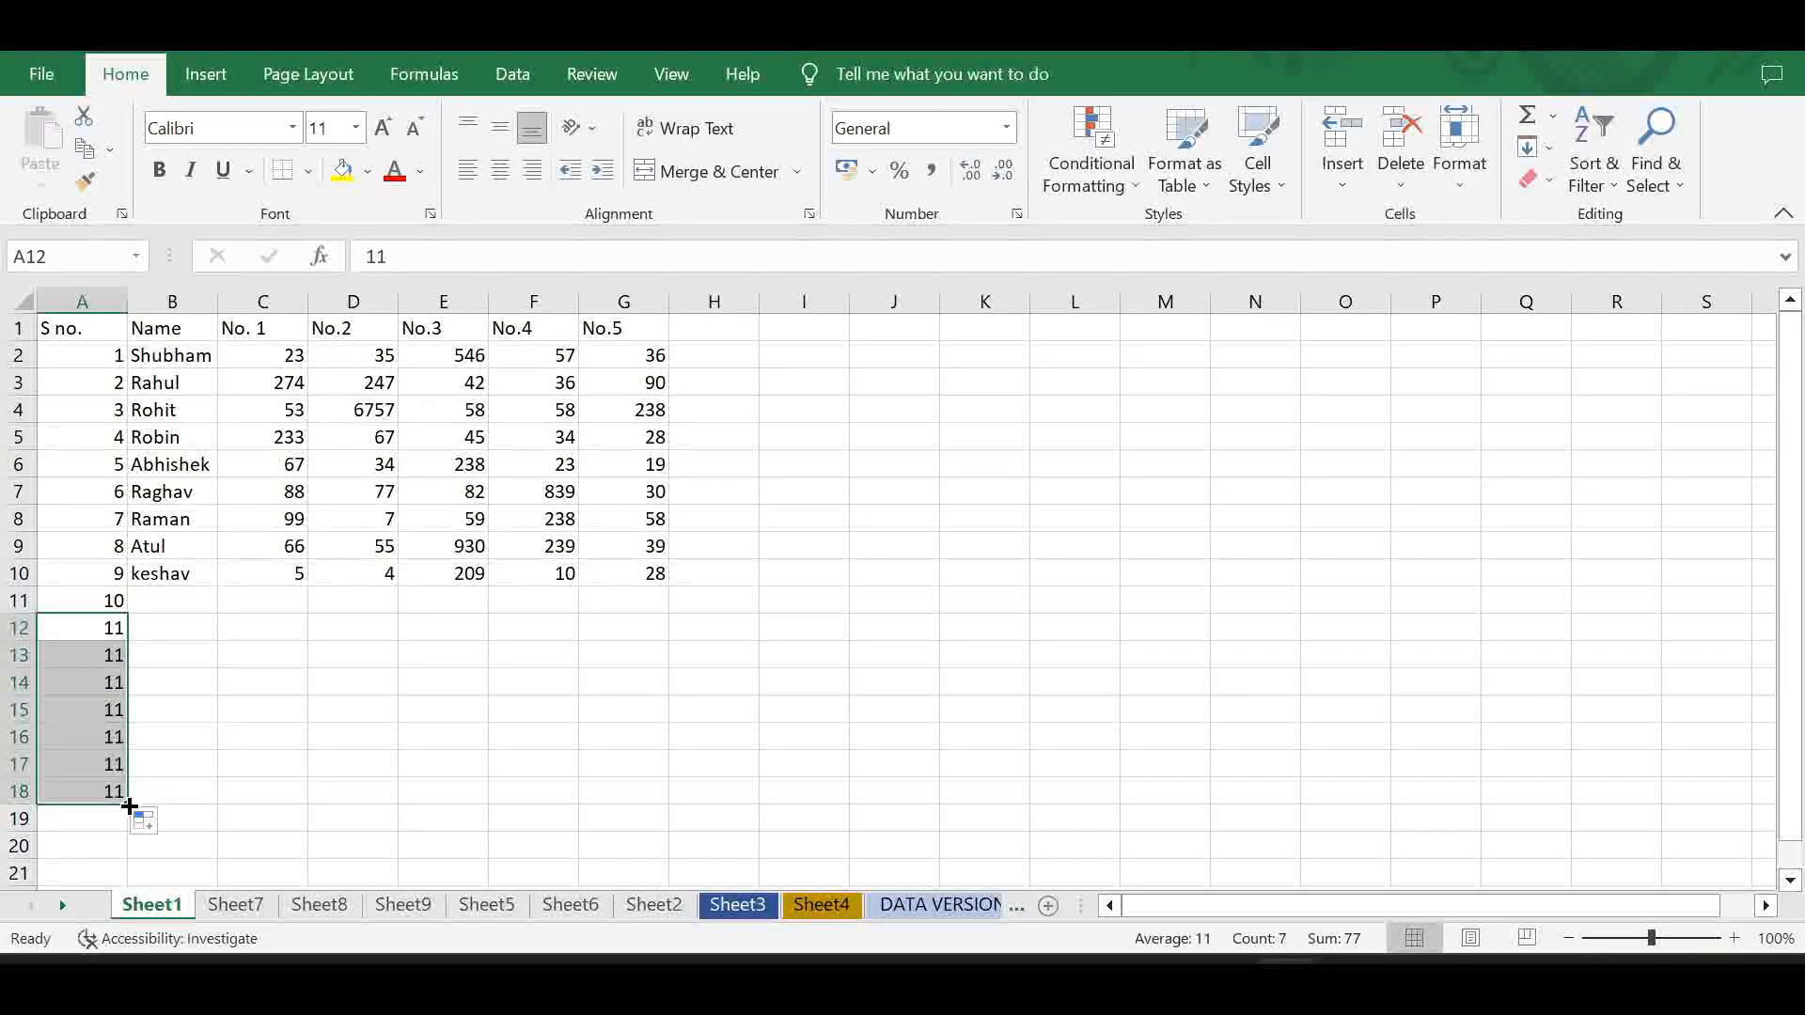
left_click(168, 824)
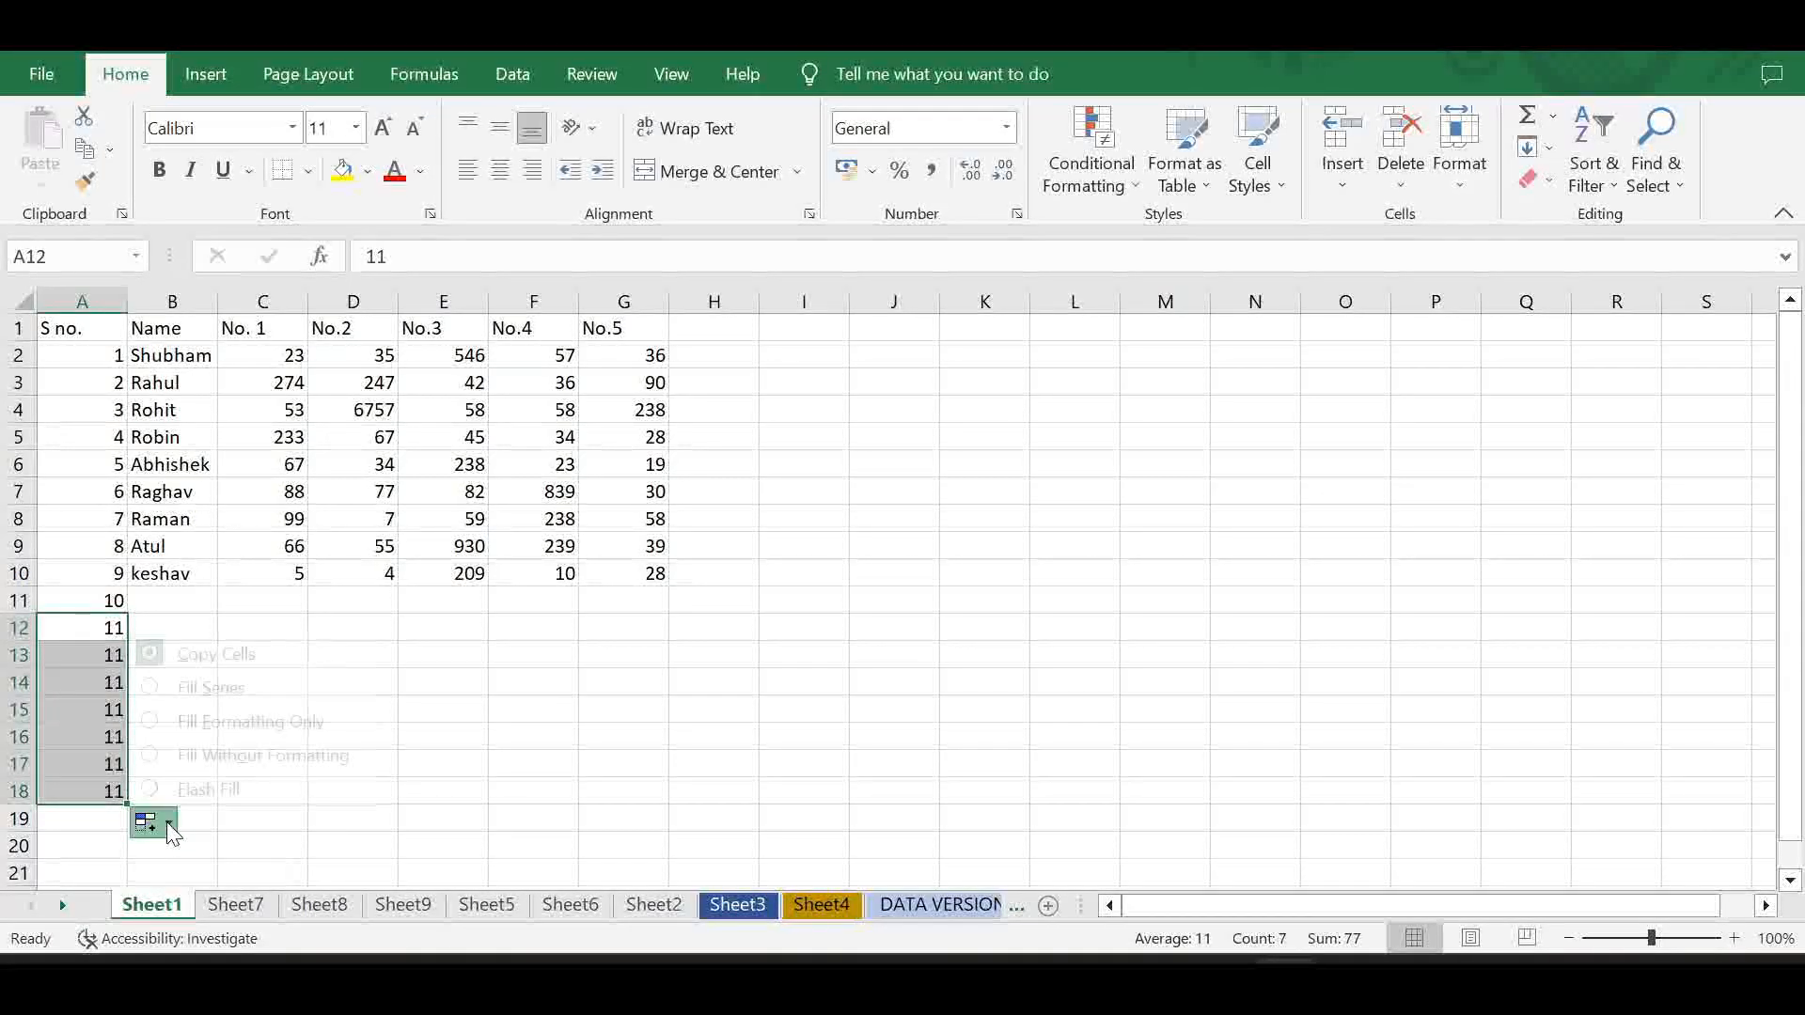
left_click(175, 698)
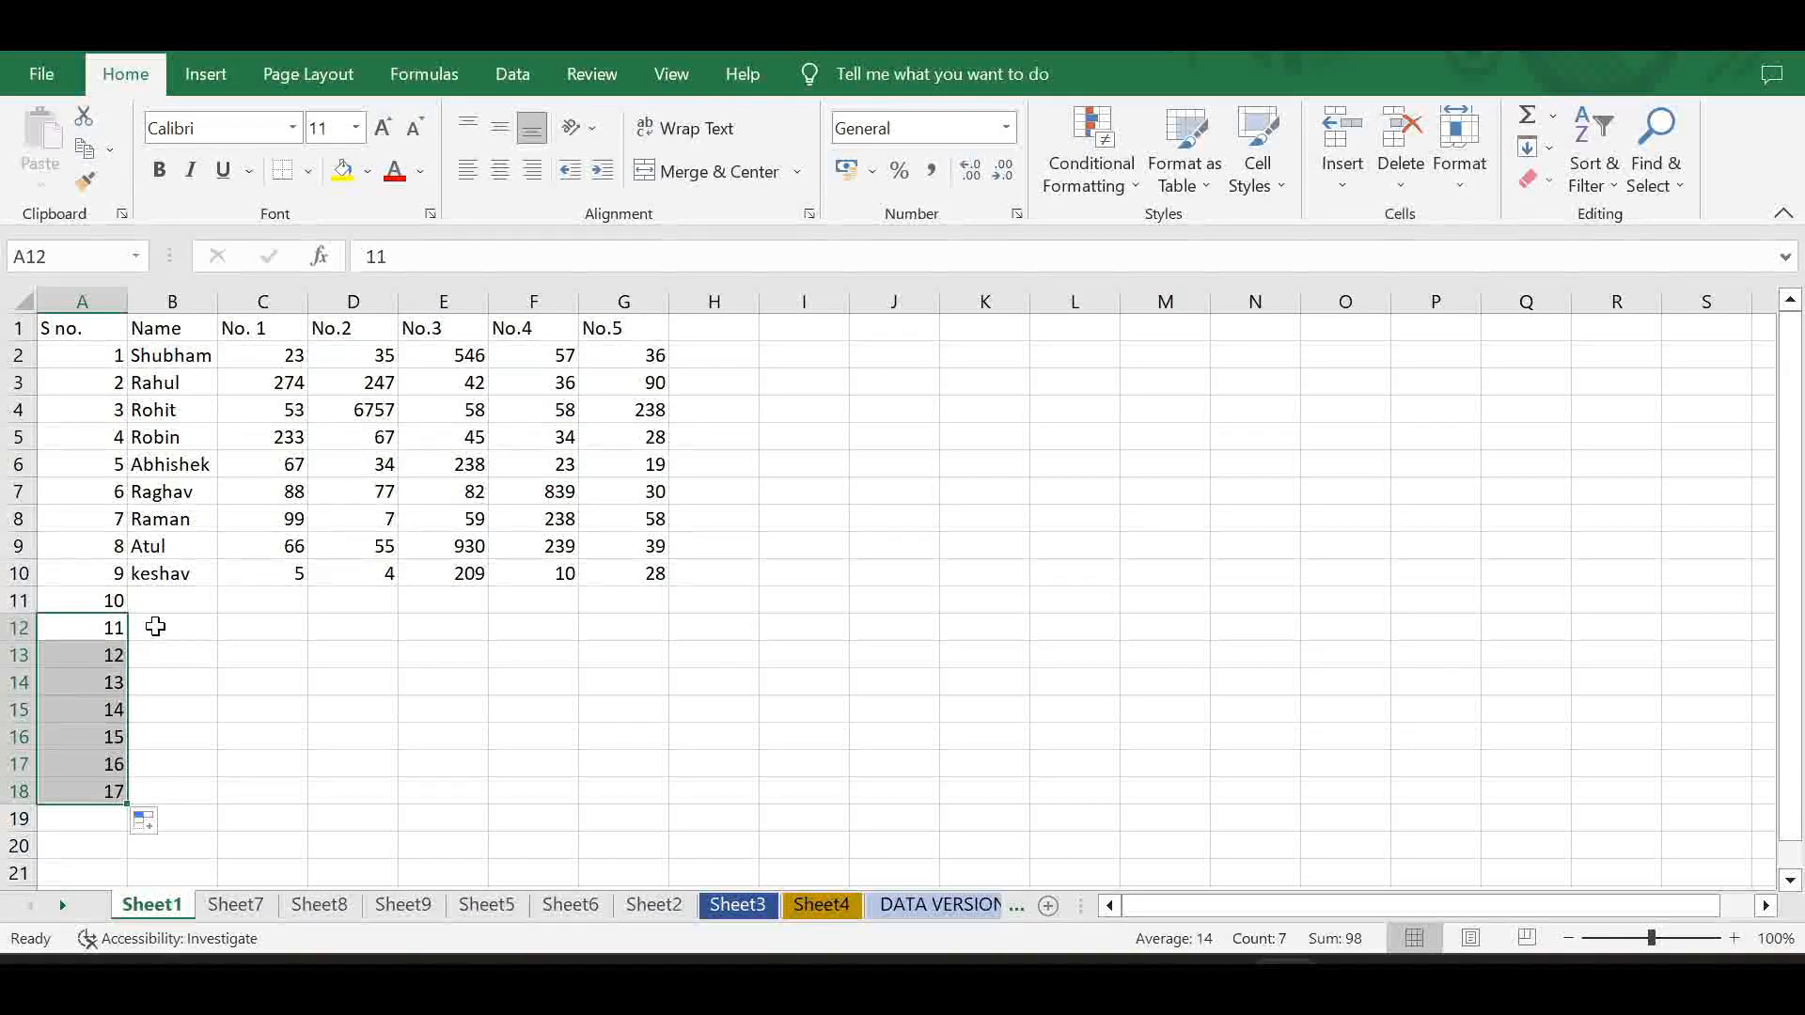
- Undo the series fill and the serial numbers entered below row 10 in column A
left_click(156, 626)
key("ctrl+z")
key("ctrl+z")
- Select A2:B10, widen the Name column slightly, and clear the selection by choosing the empty cell C14
left_click_drag(69, 347, 169, 575)
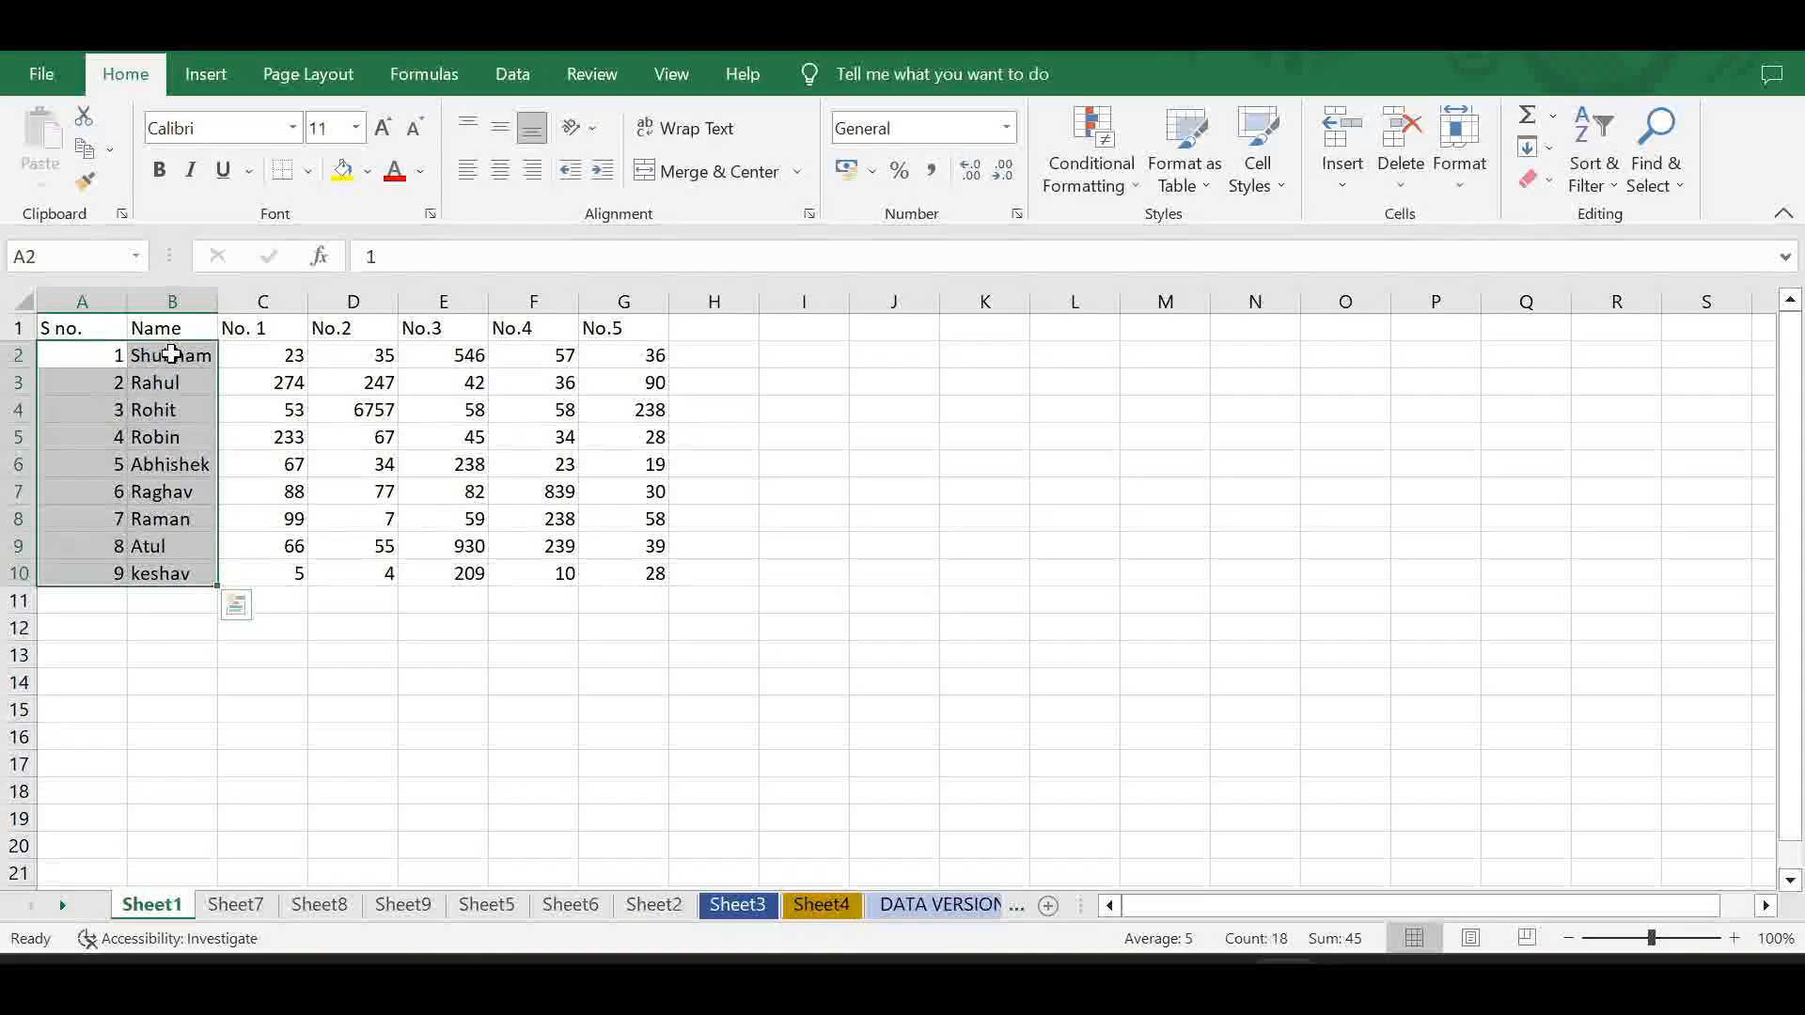
left_click_drag(217, 302, 239, 303)
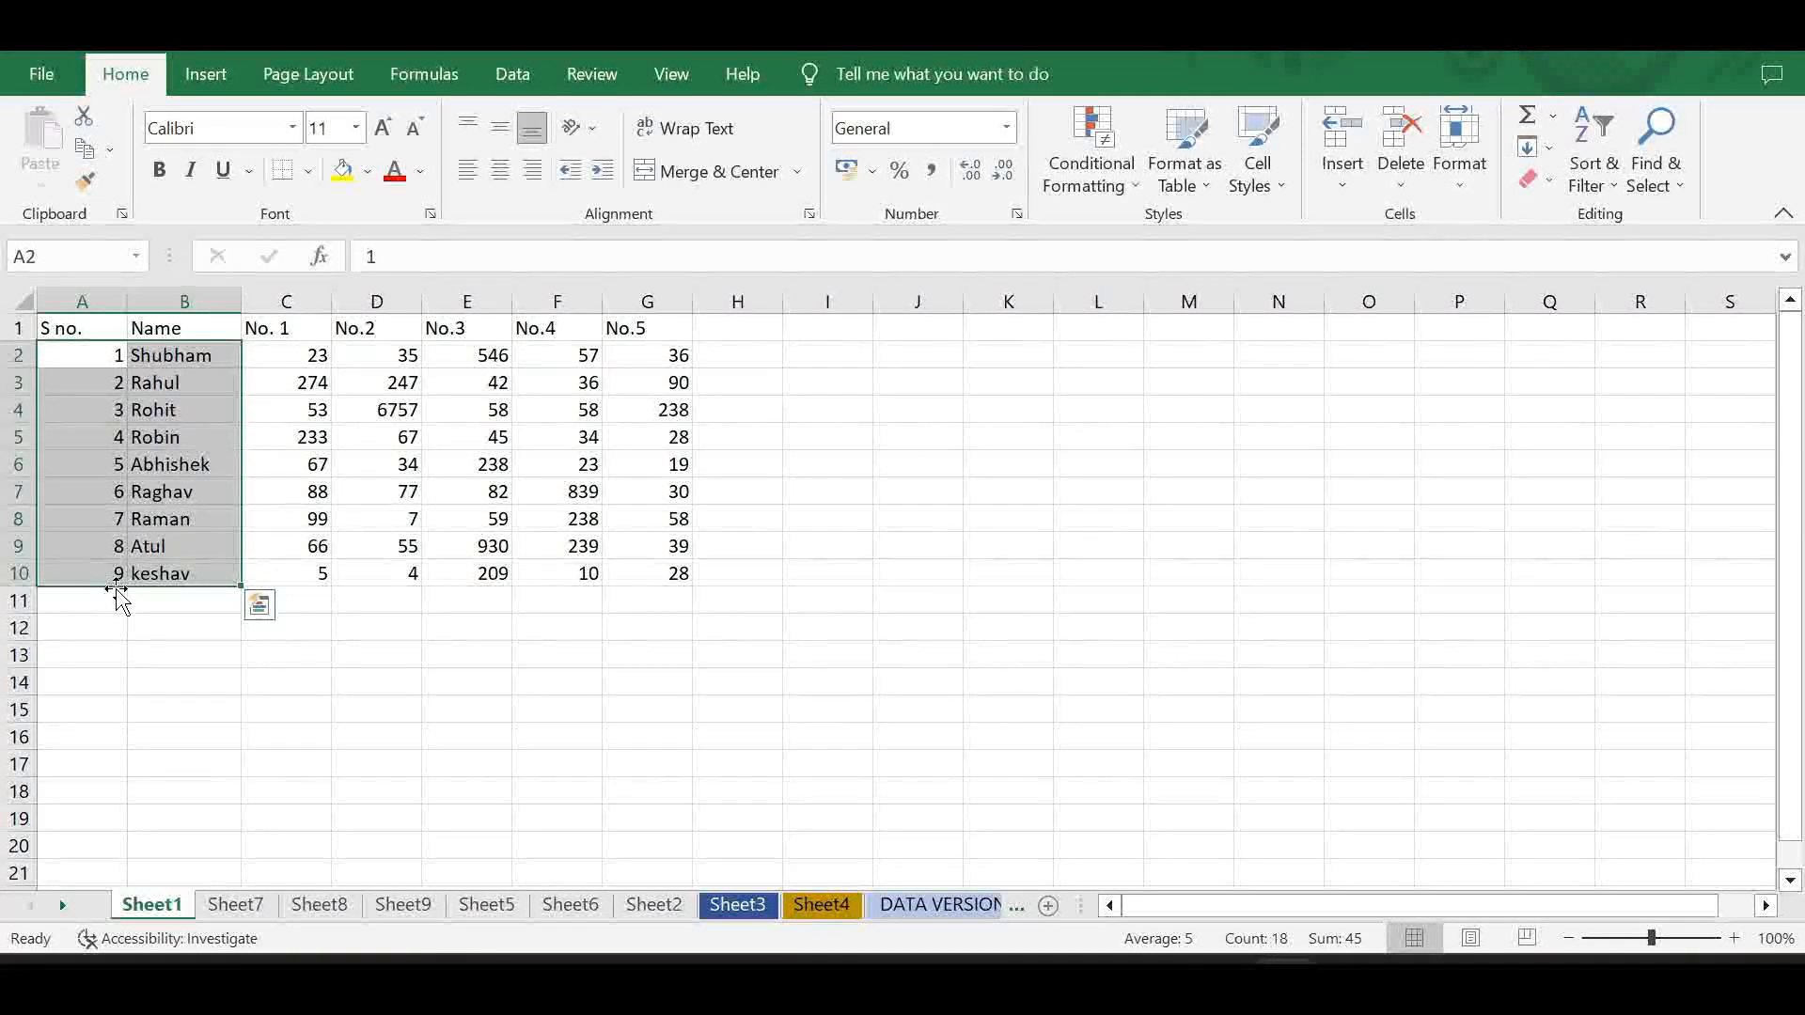
left_click(281, 673)
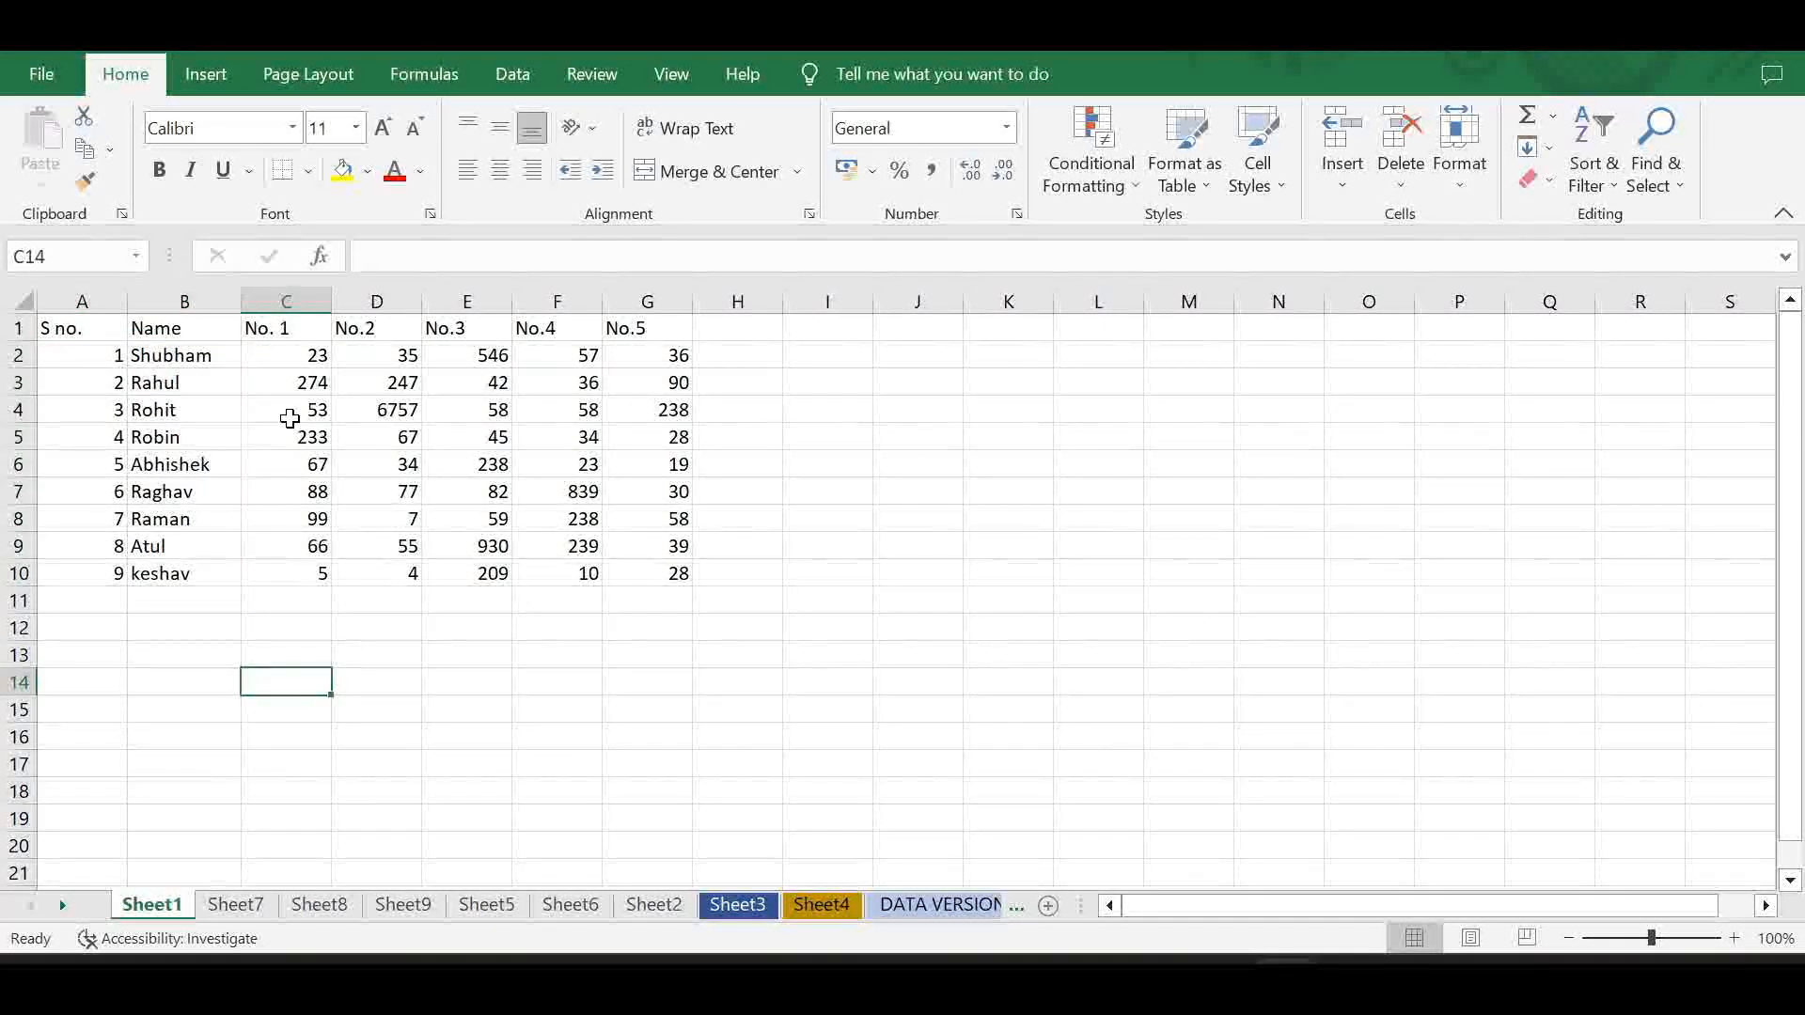
- Examine individual cells in the S no. and Name columns between rows 3 and 6
left_click(141, 438)
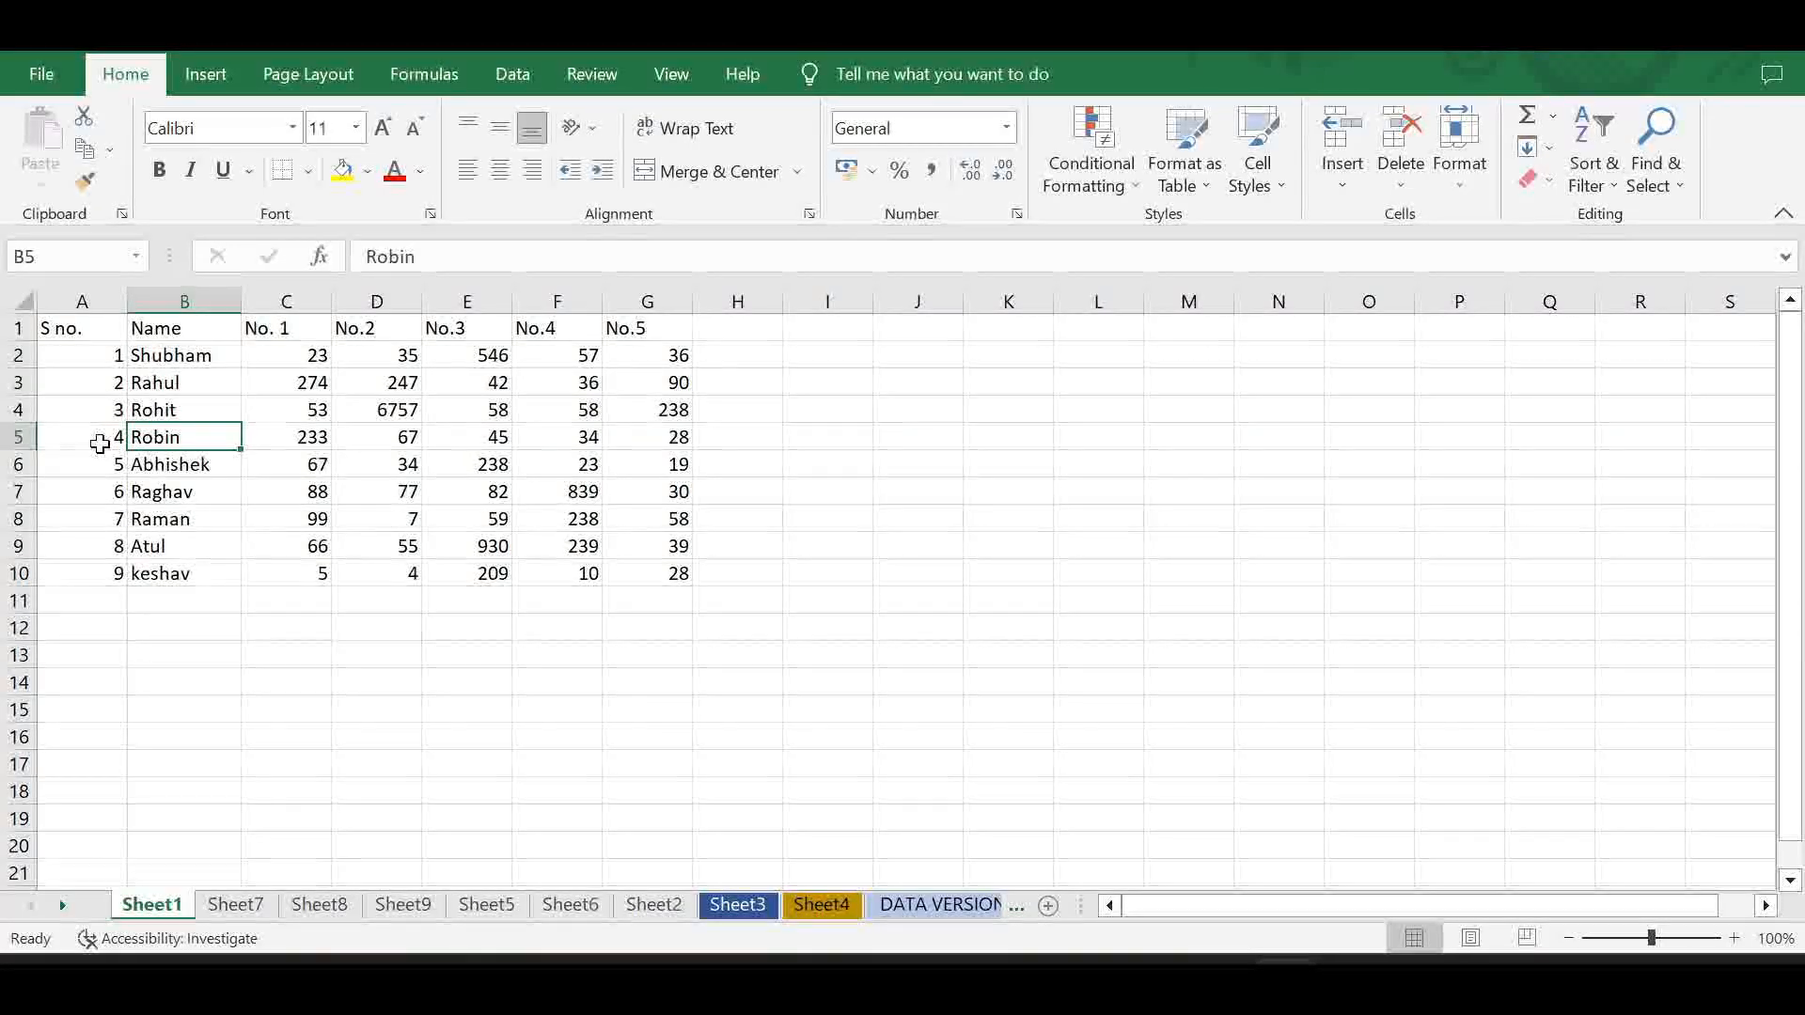
left_click(97, 439)
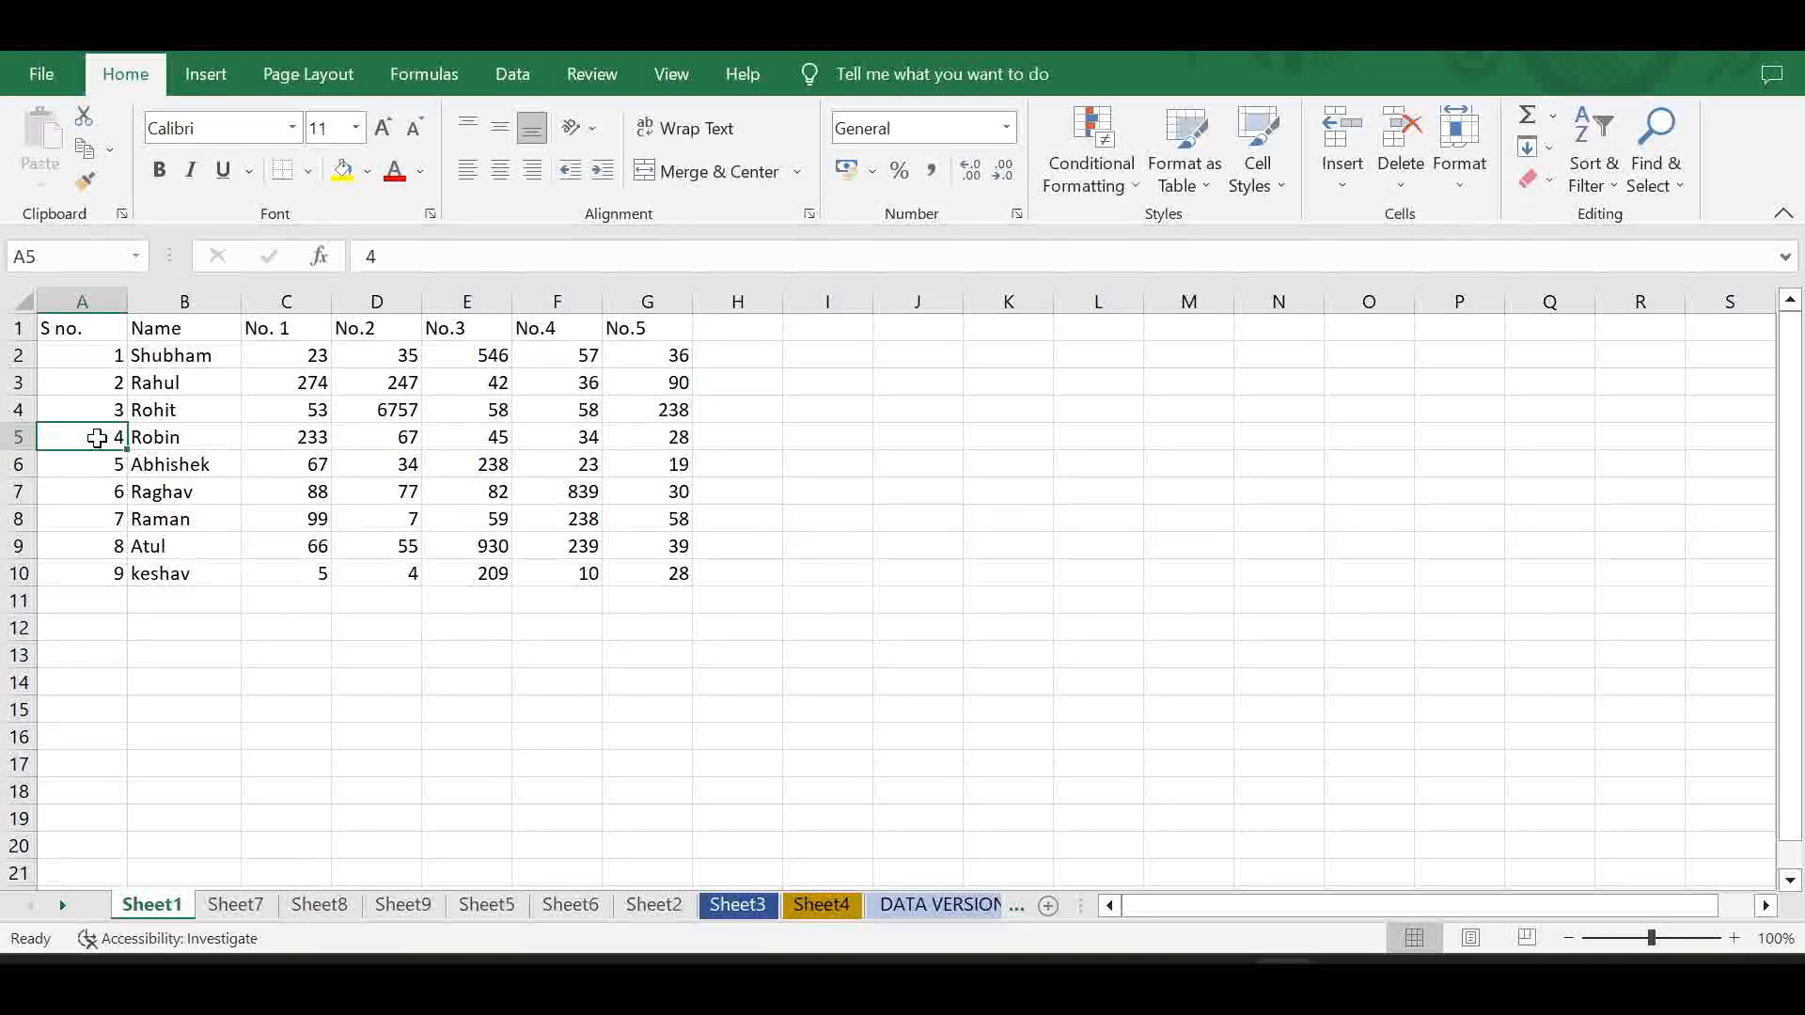
left_click(106, 466)
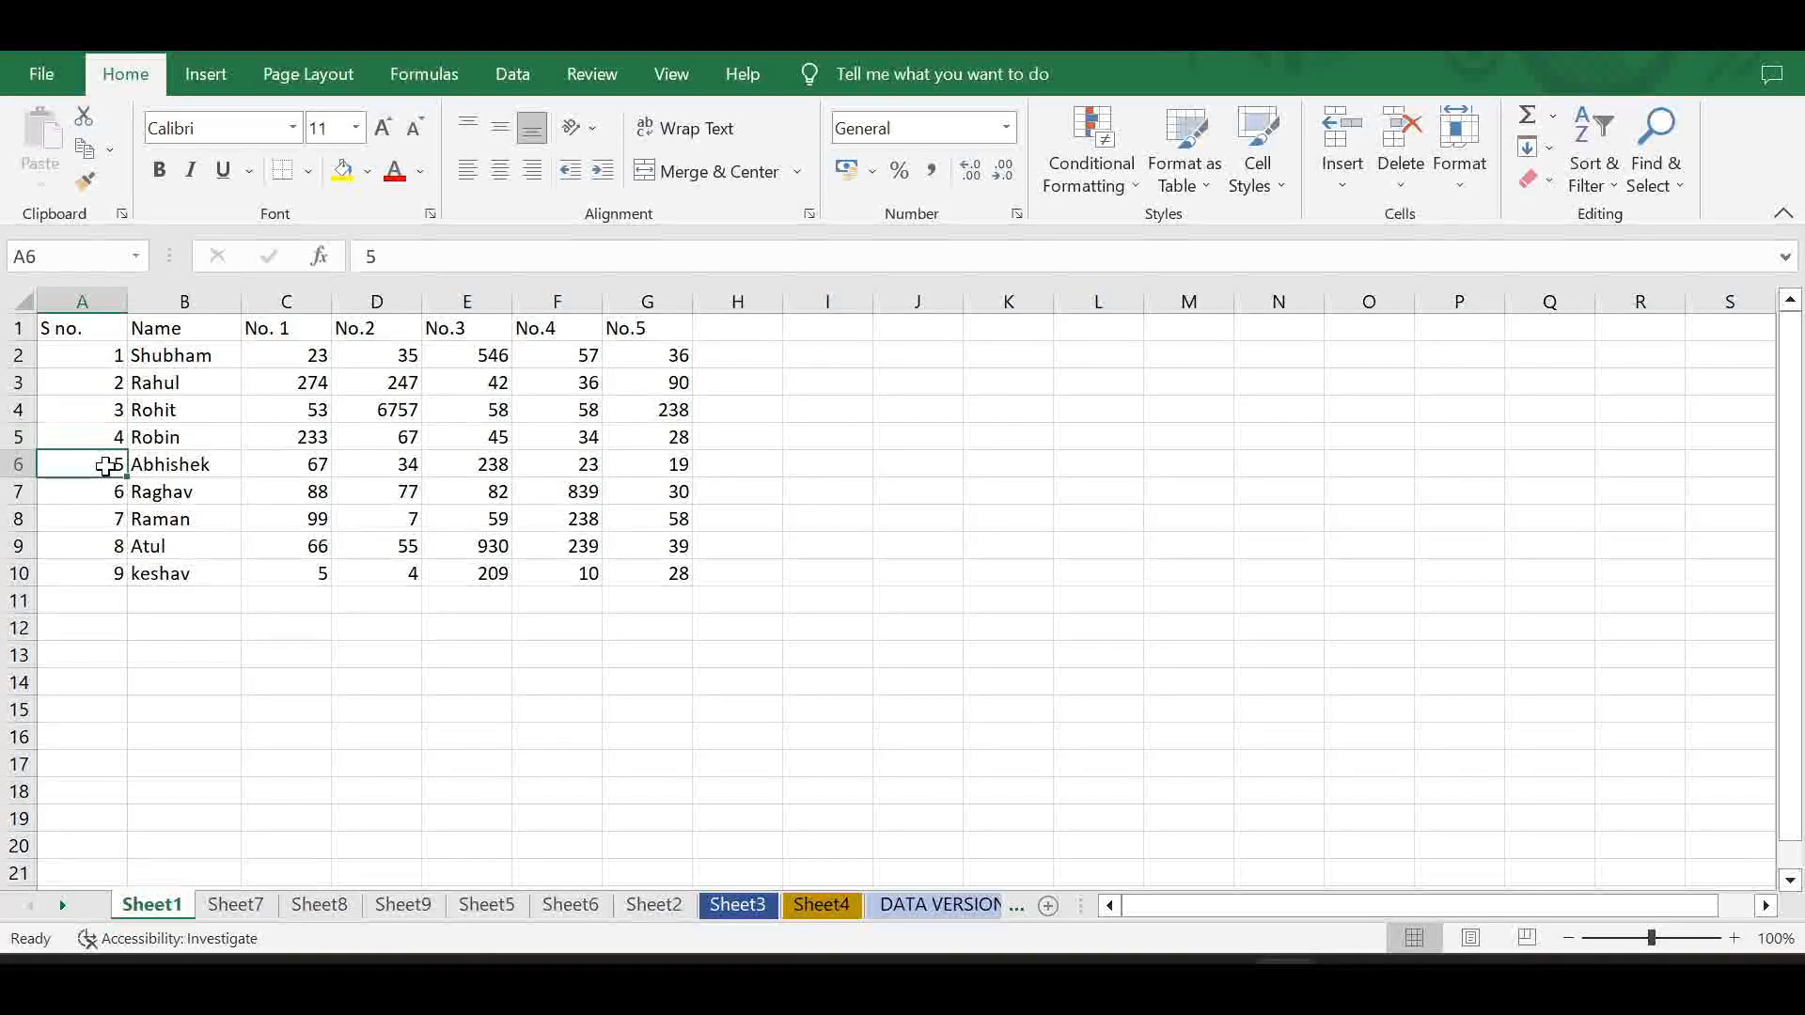
left_click(162, 464)
left_click(156, 436)
left_click(156, 414)
left_click(152, 383)
left_click(193, 466)
- Rename the worksheet Sheet7 as Mydataversion
left_click(227, 531)
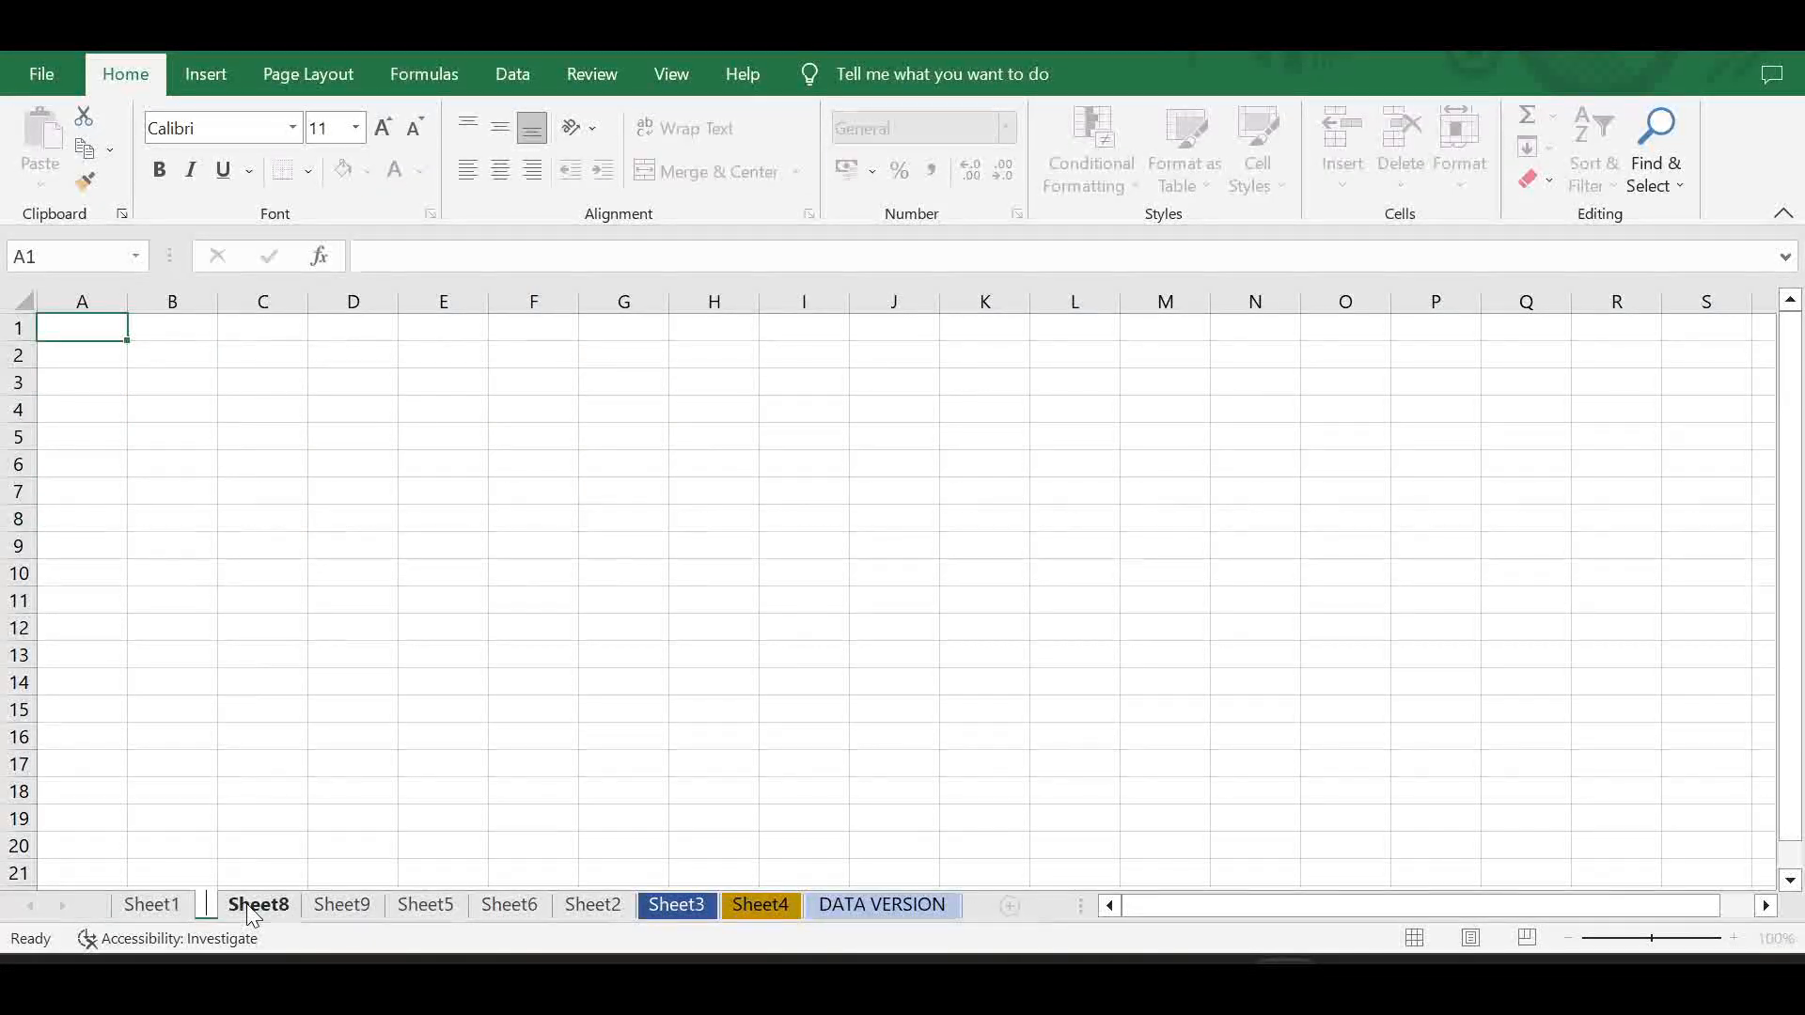
type("M")
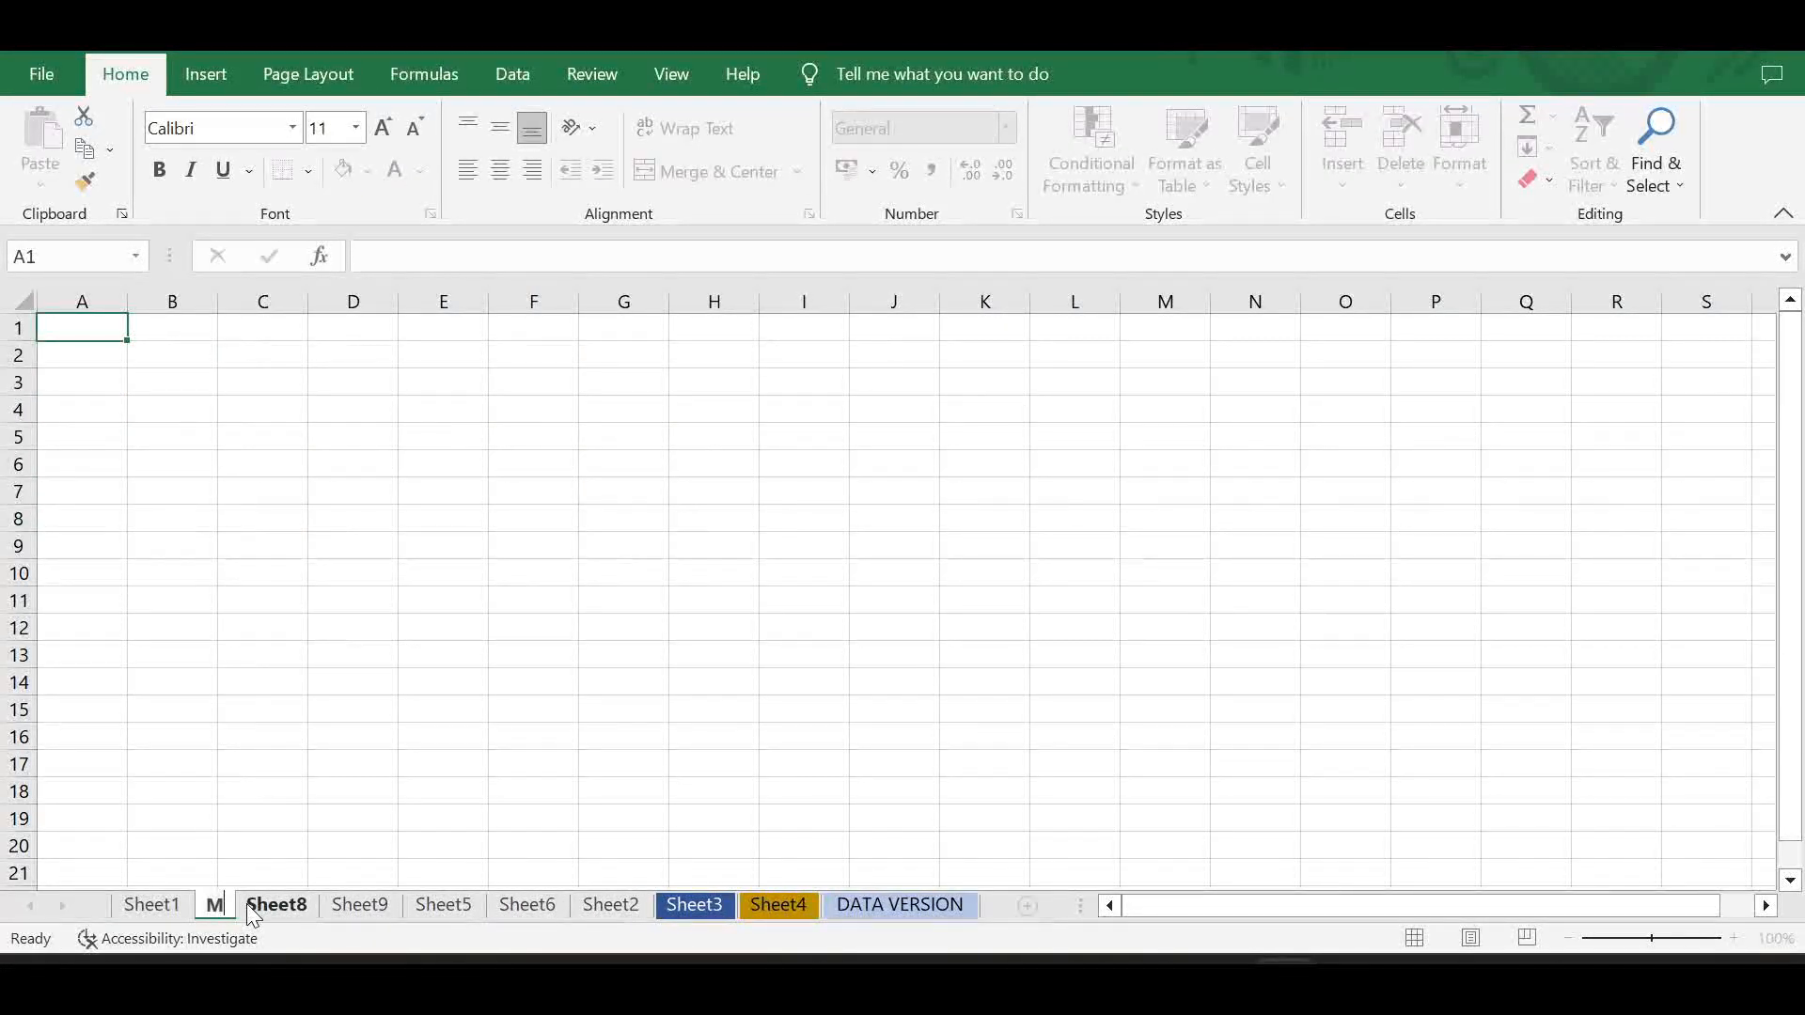
type("ydata")
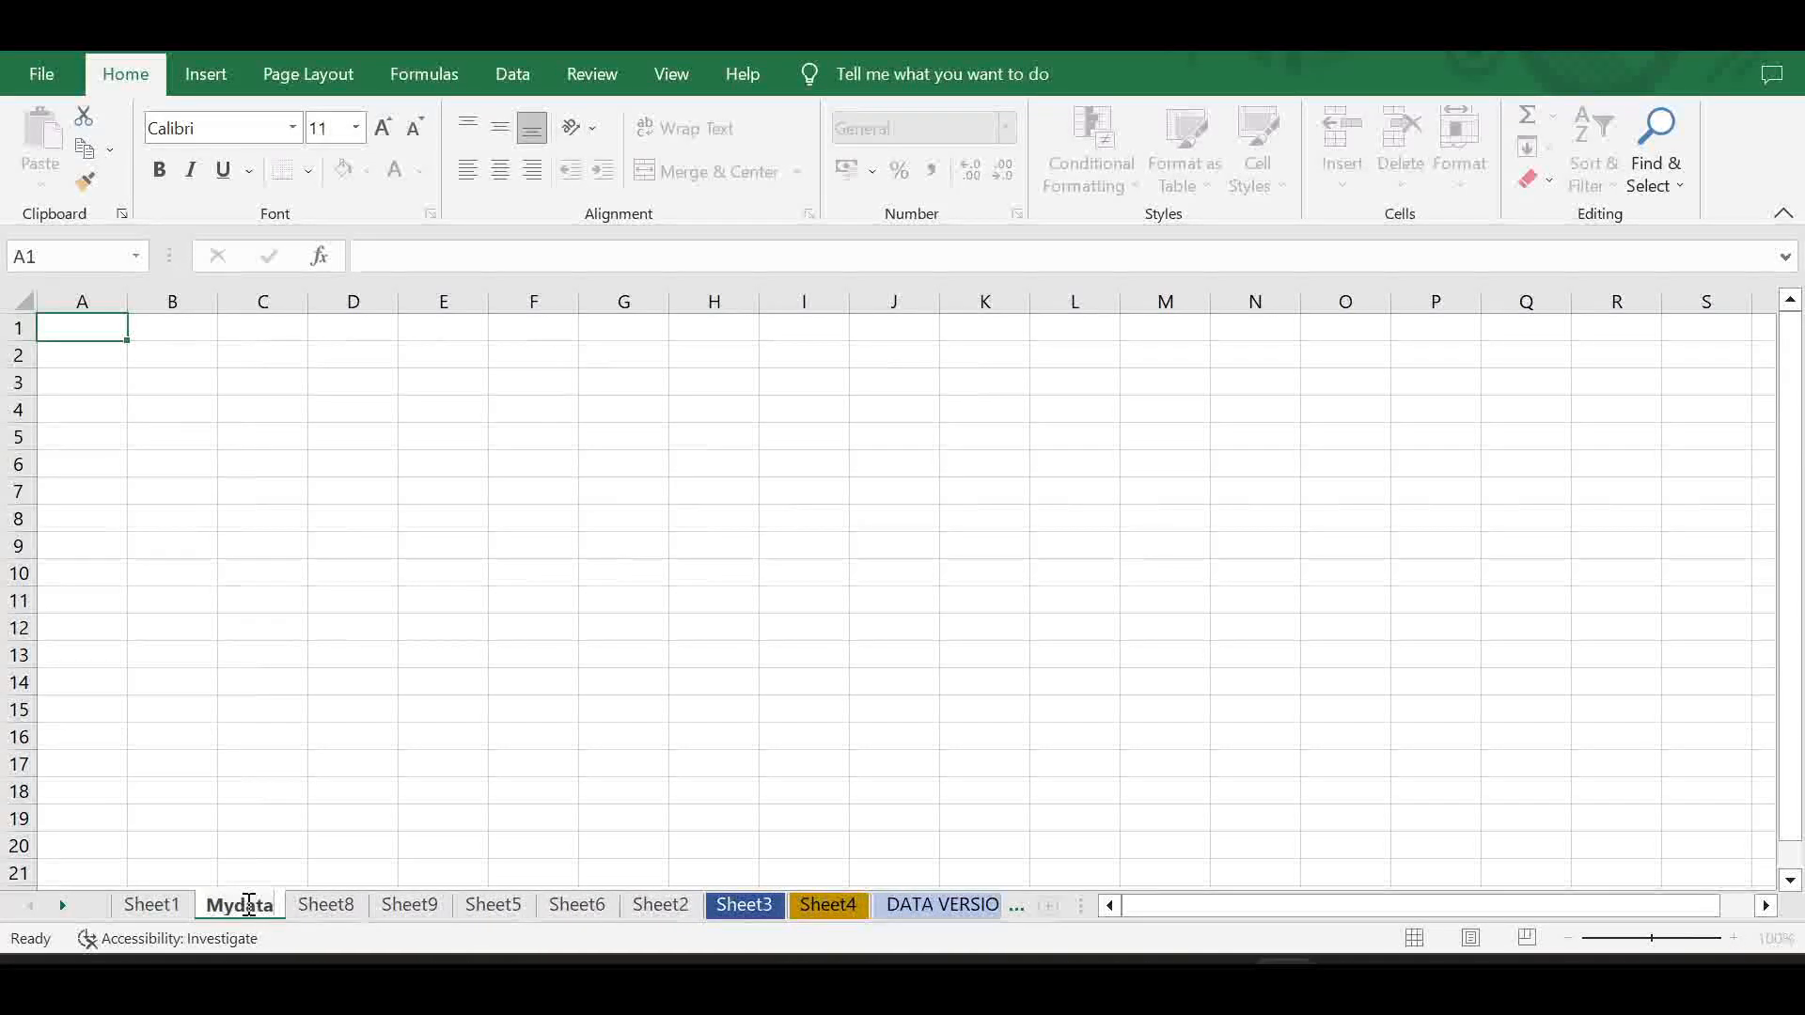
type("version")
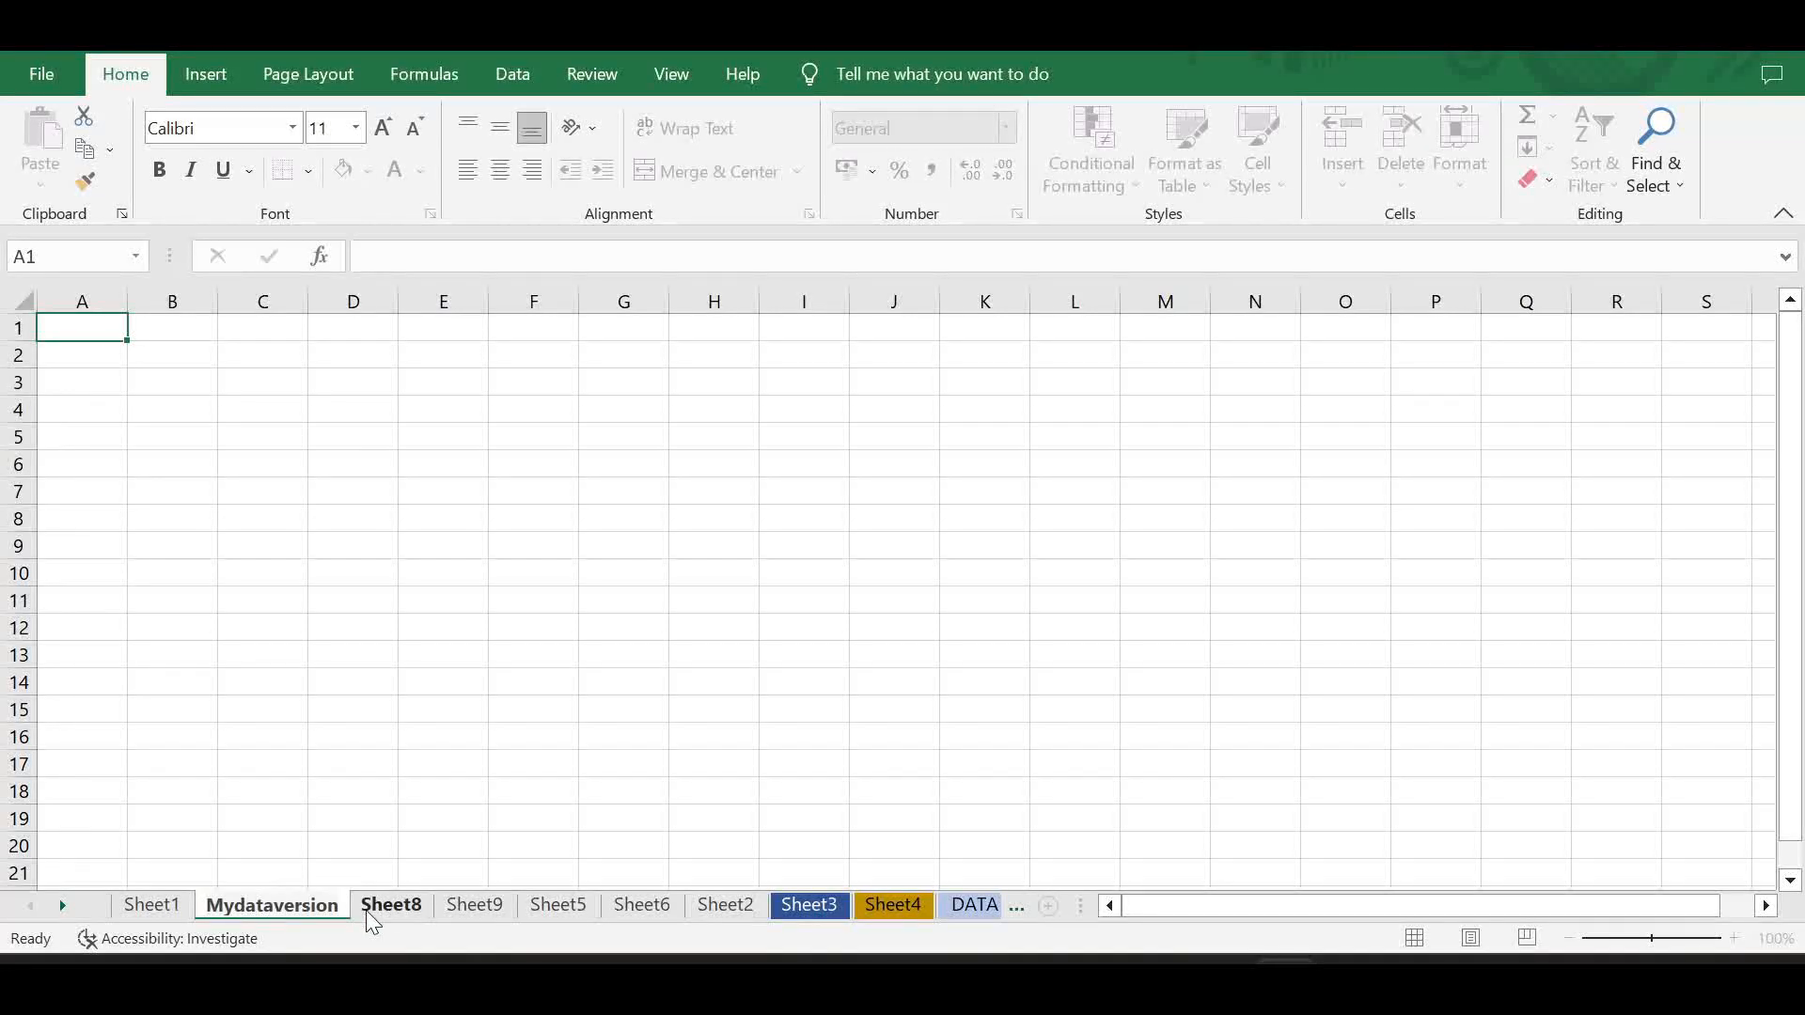
key("Return")
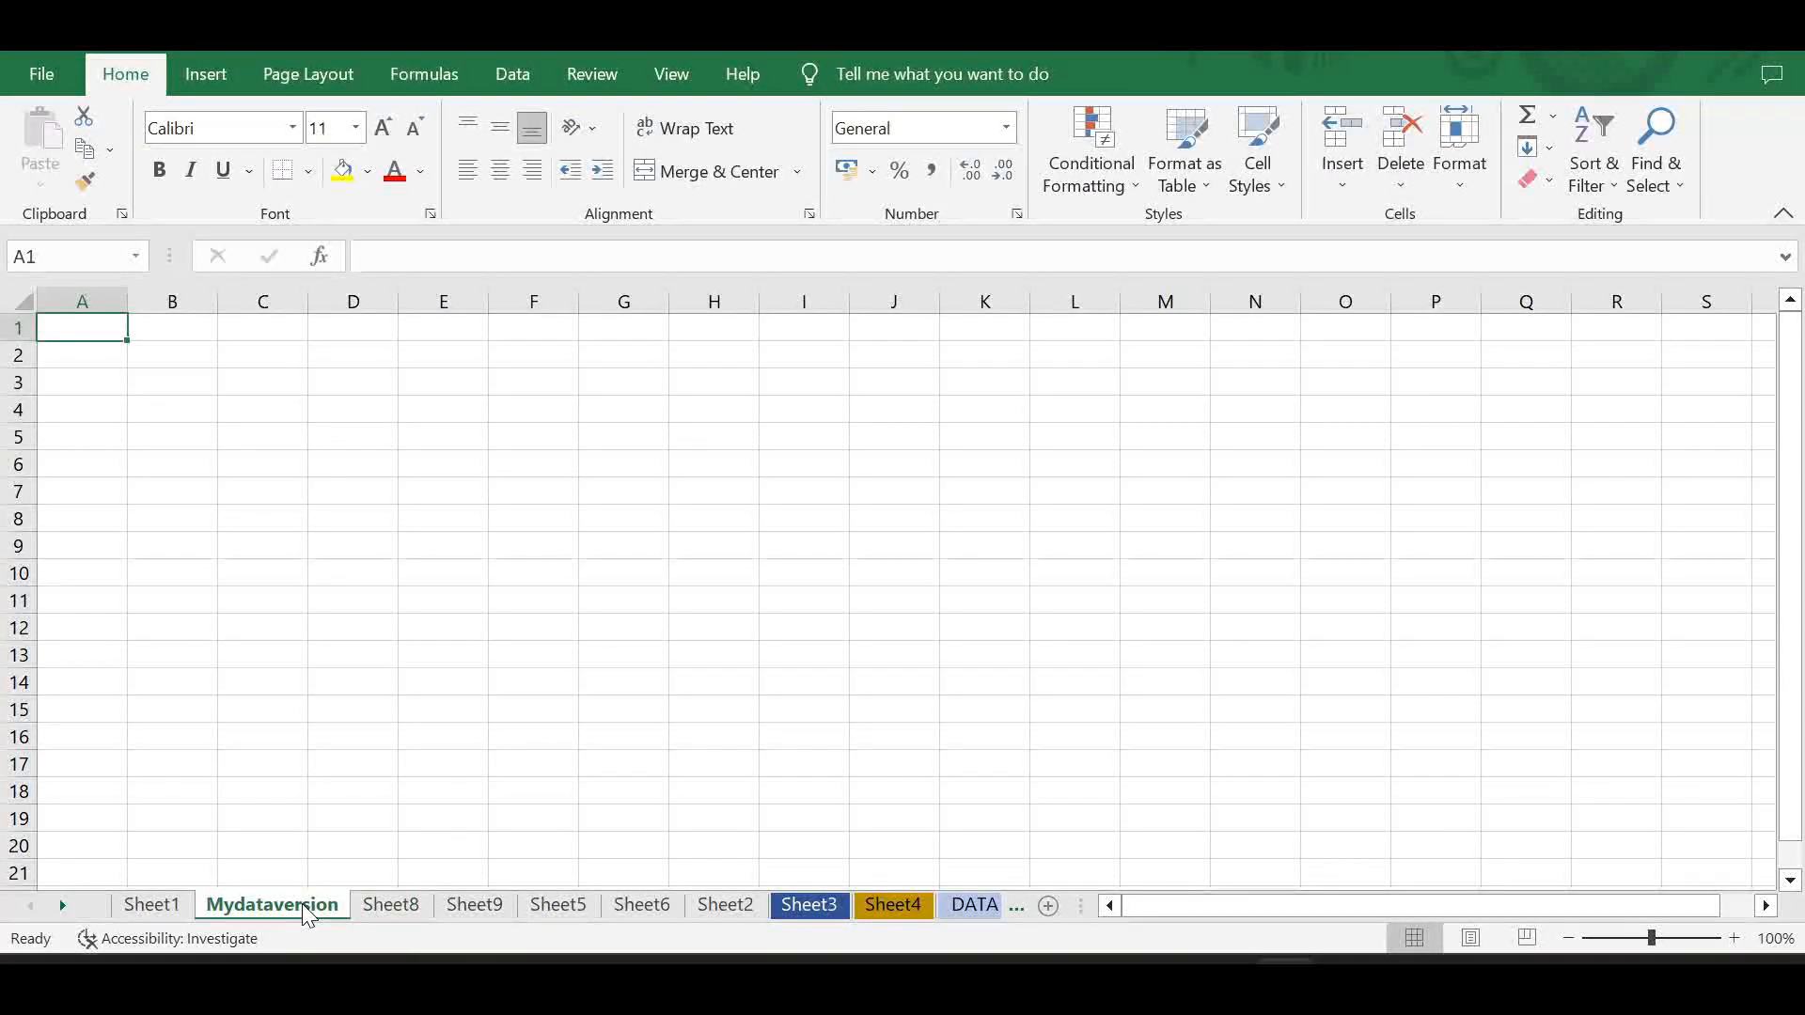
- Set the tab color of the Mydataversion sheet to a dark gray theme shade
right_click(303, 906)
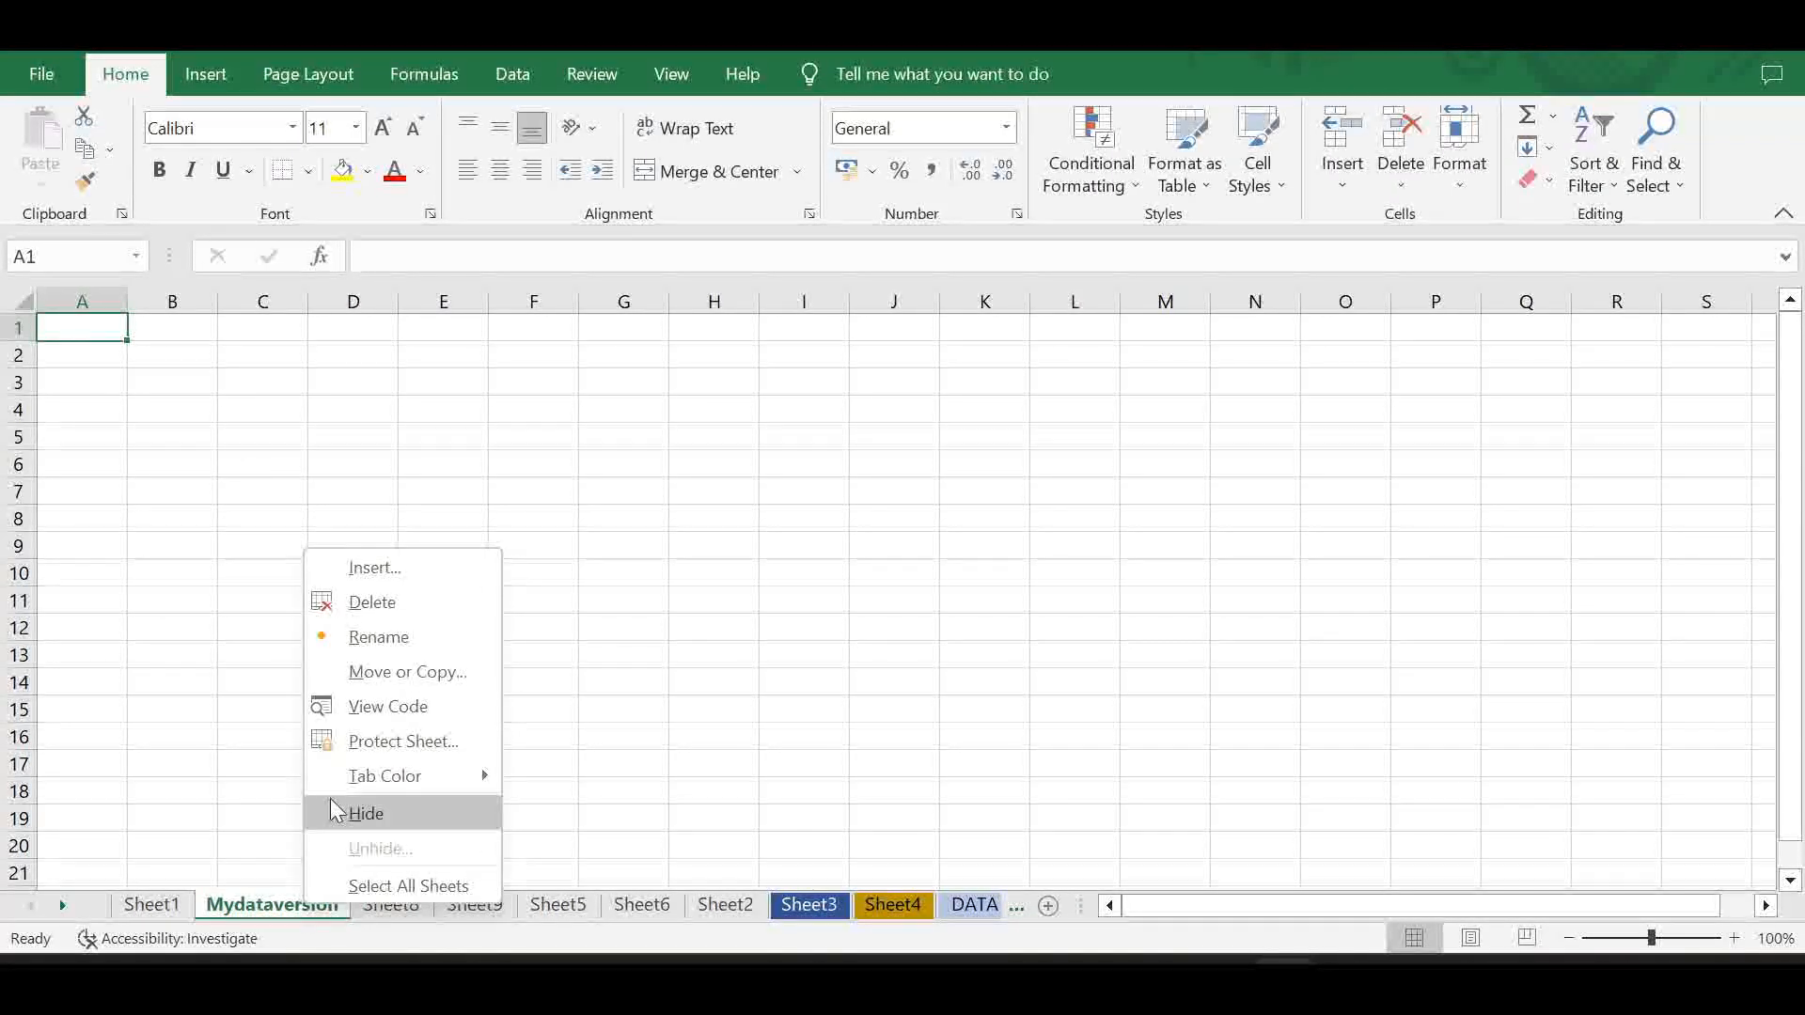
mouse_move(416, 778)
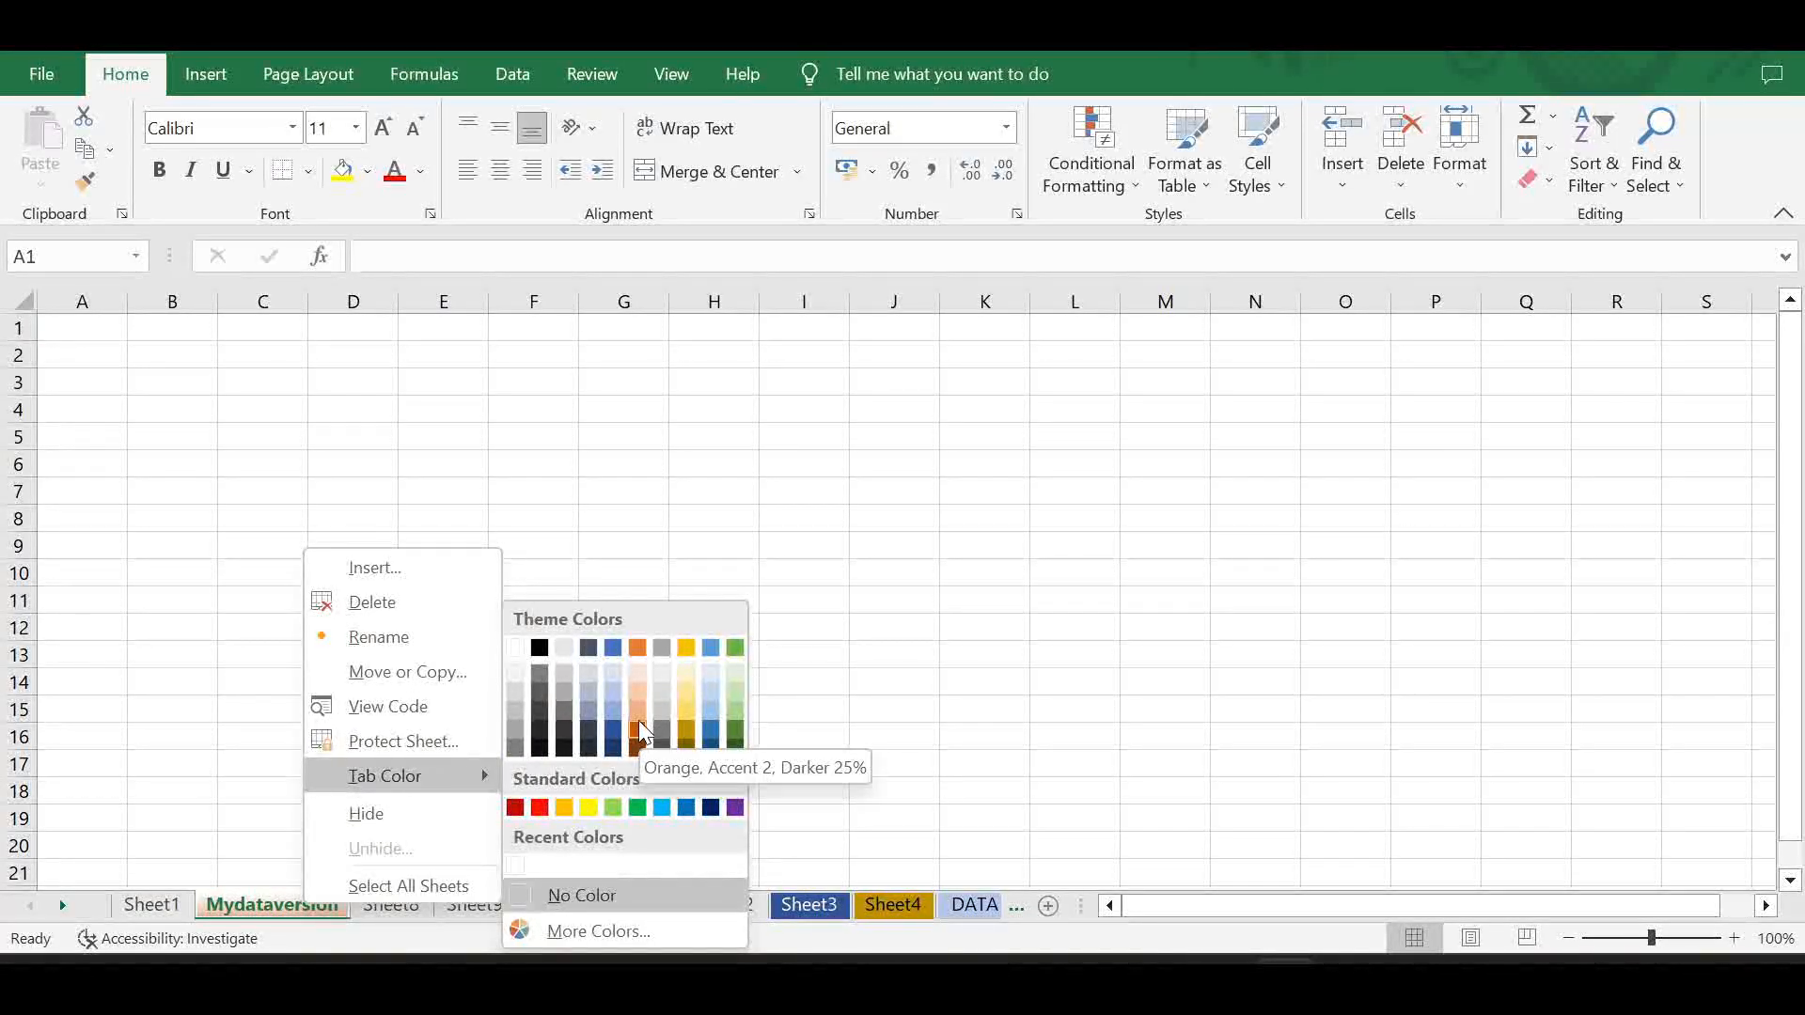
left_click(663, 728)
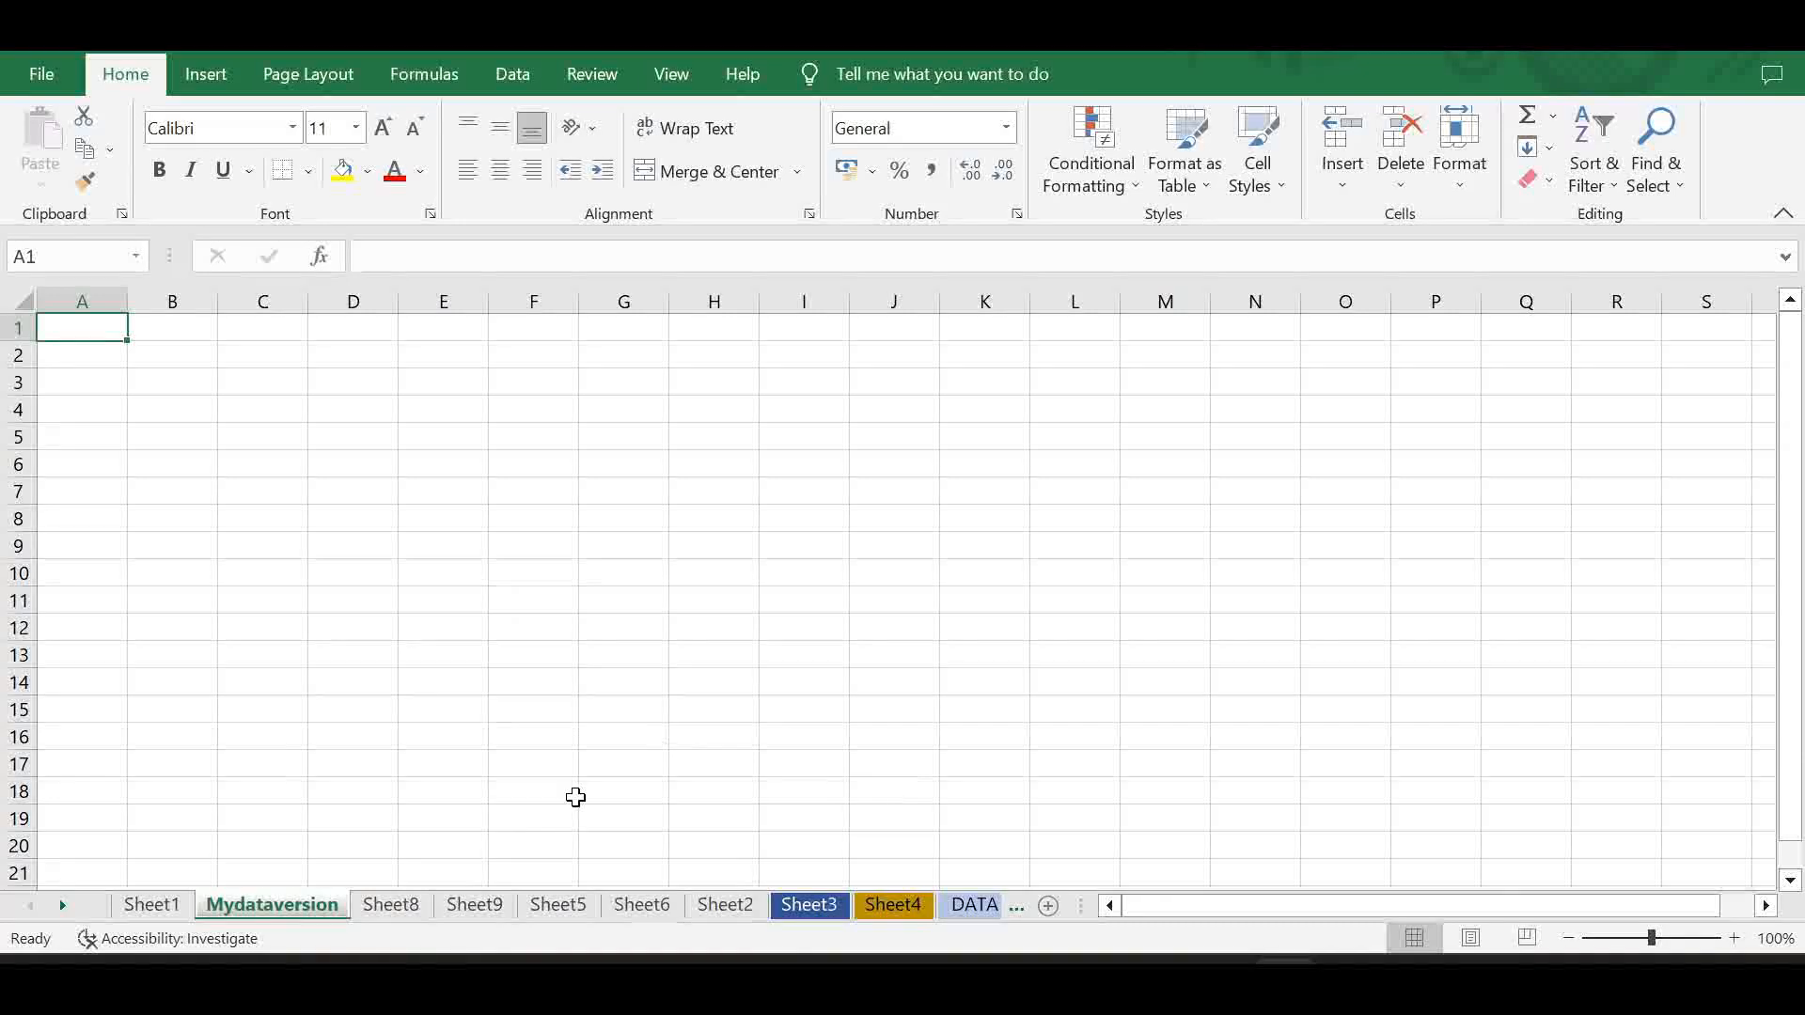
- Change the Mydataversion sheet's tab color to a dark green theme shade
right_click(331, 904)
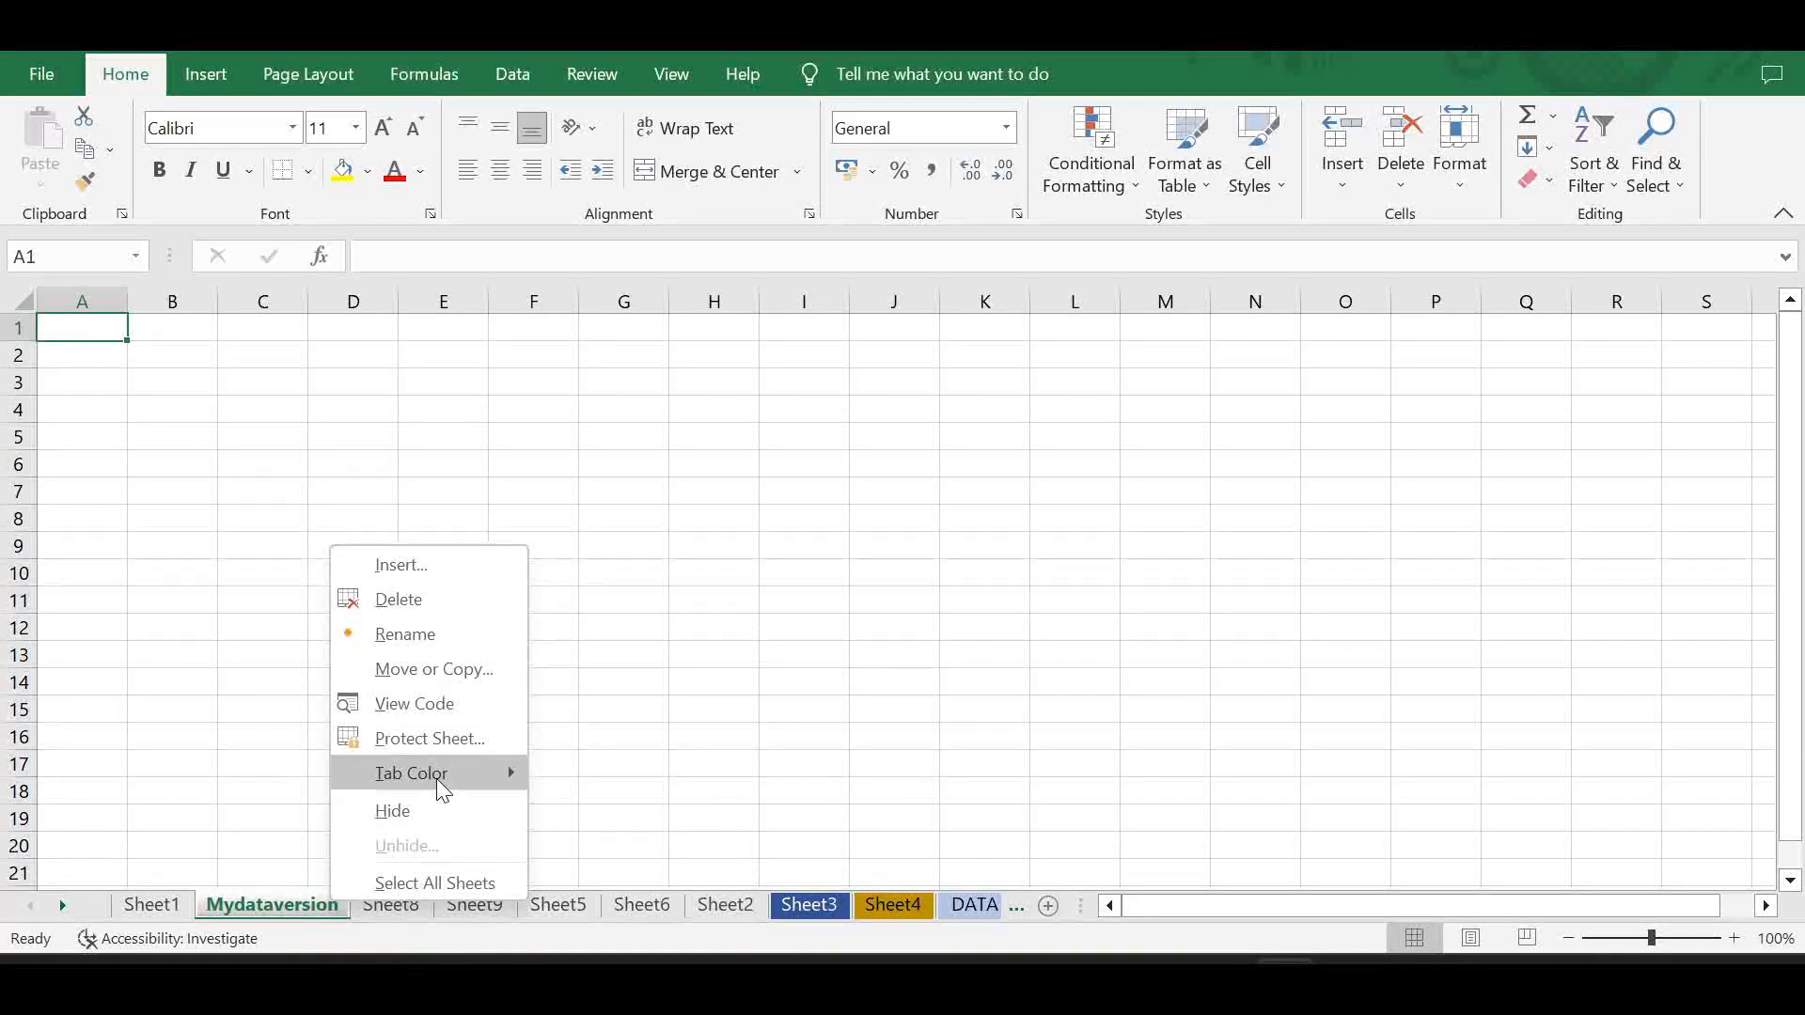
mouse_move(442, 780)
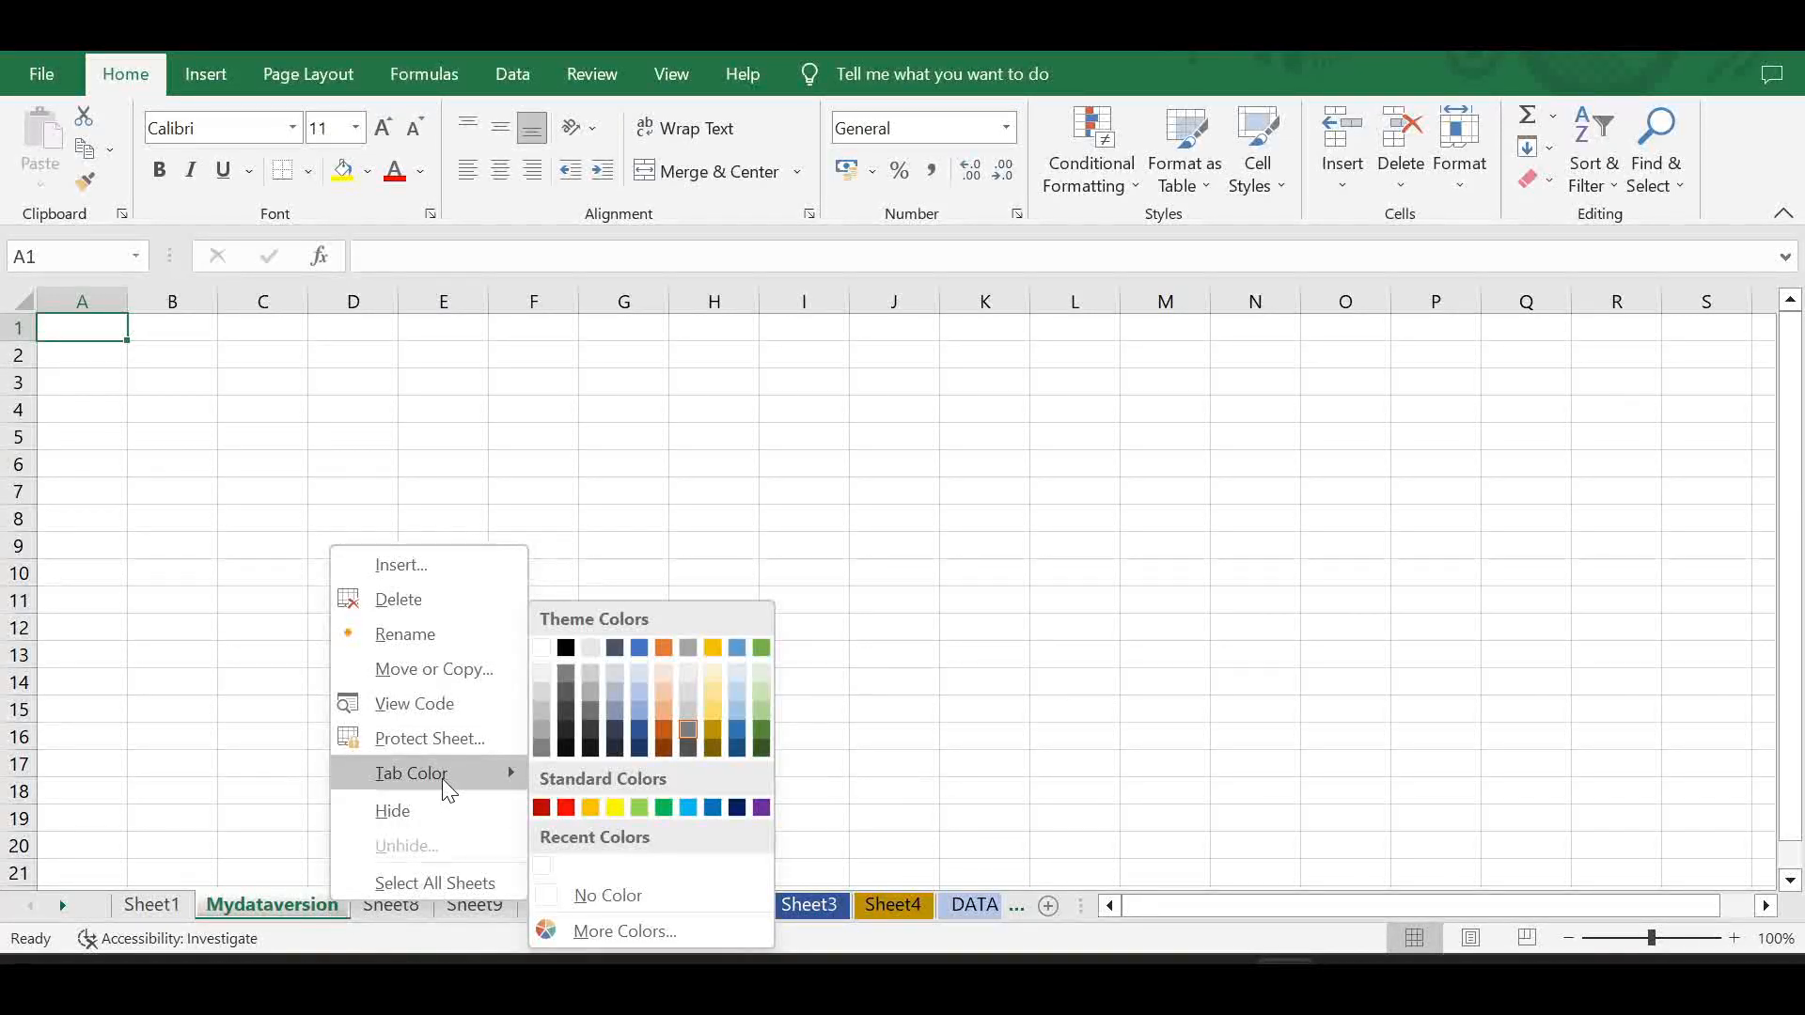
left_click(762, 727)
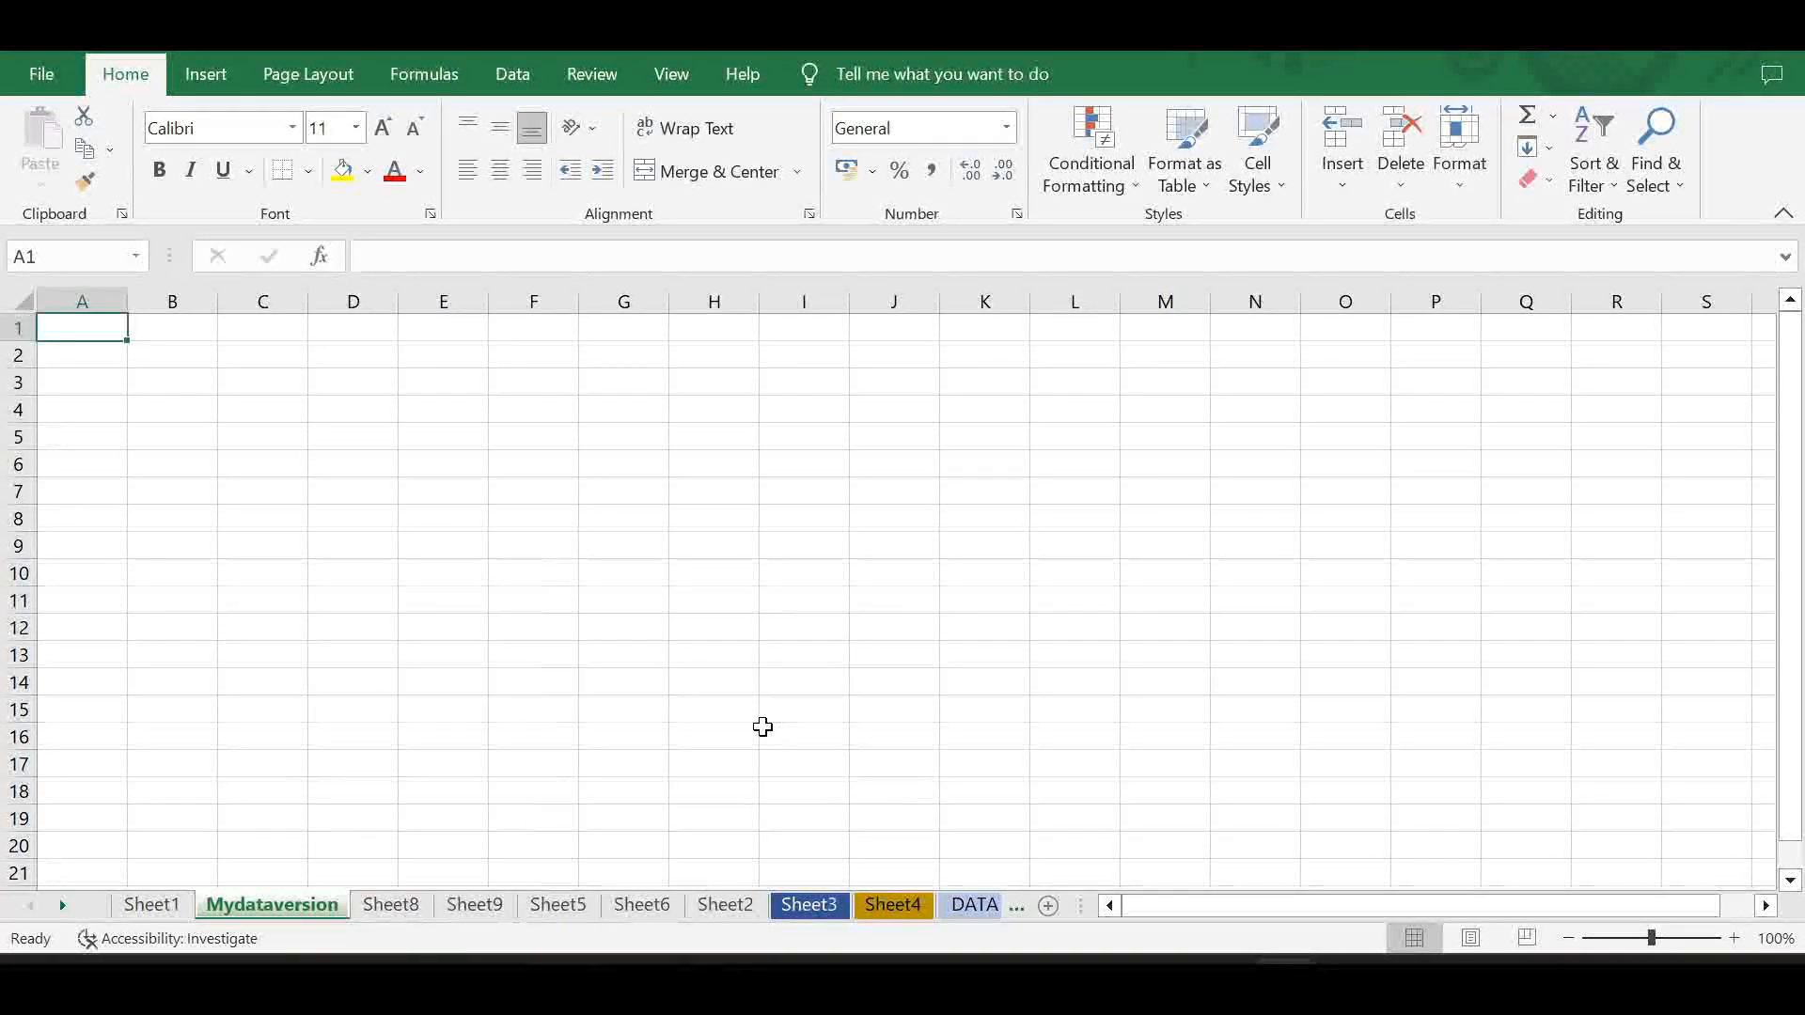
- Add the headers Sum, Avg, Count, Max and Min in H1:L1 of Sheet1
left_click(182, 900)
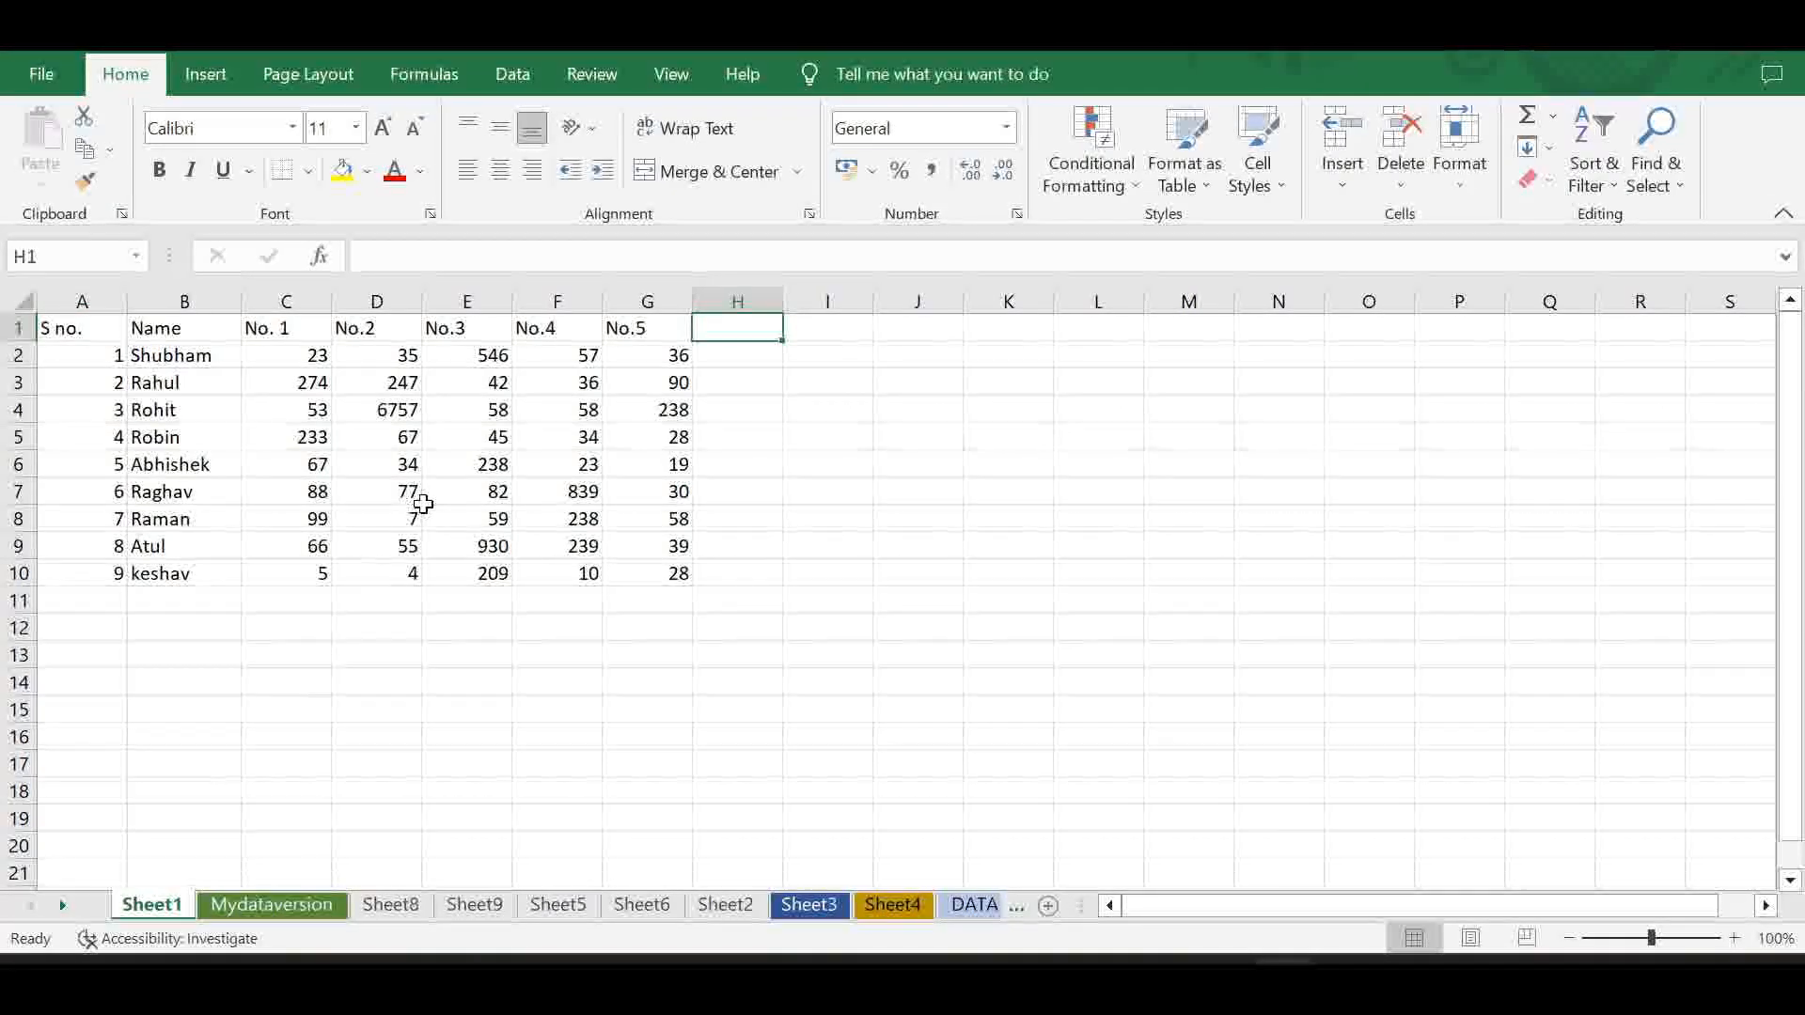
type("Sum\tAvg\tCount\tMax\tMin")
left_click(701, 407)
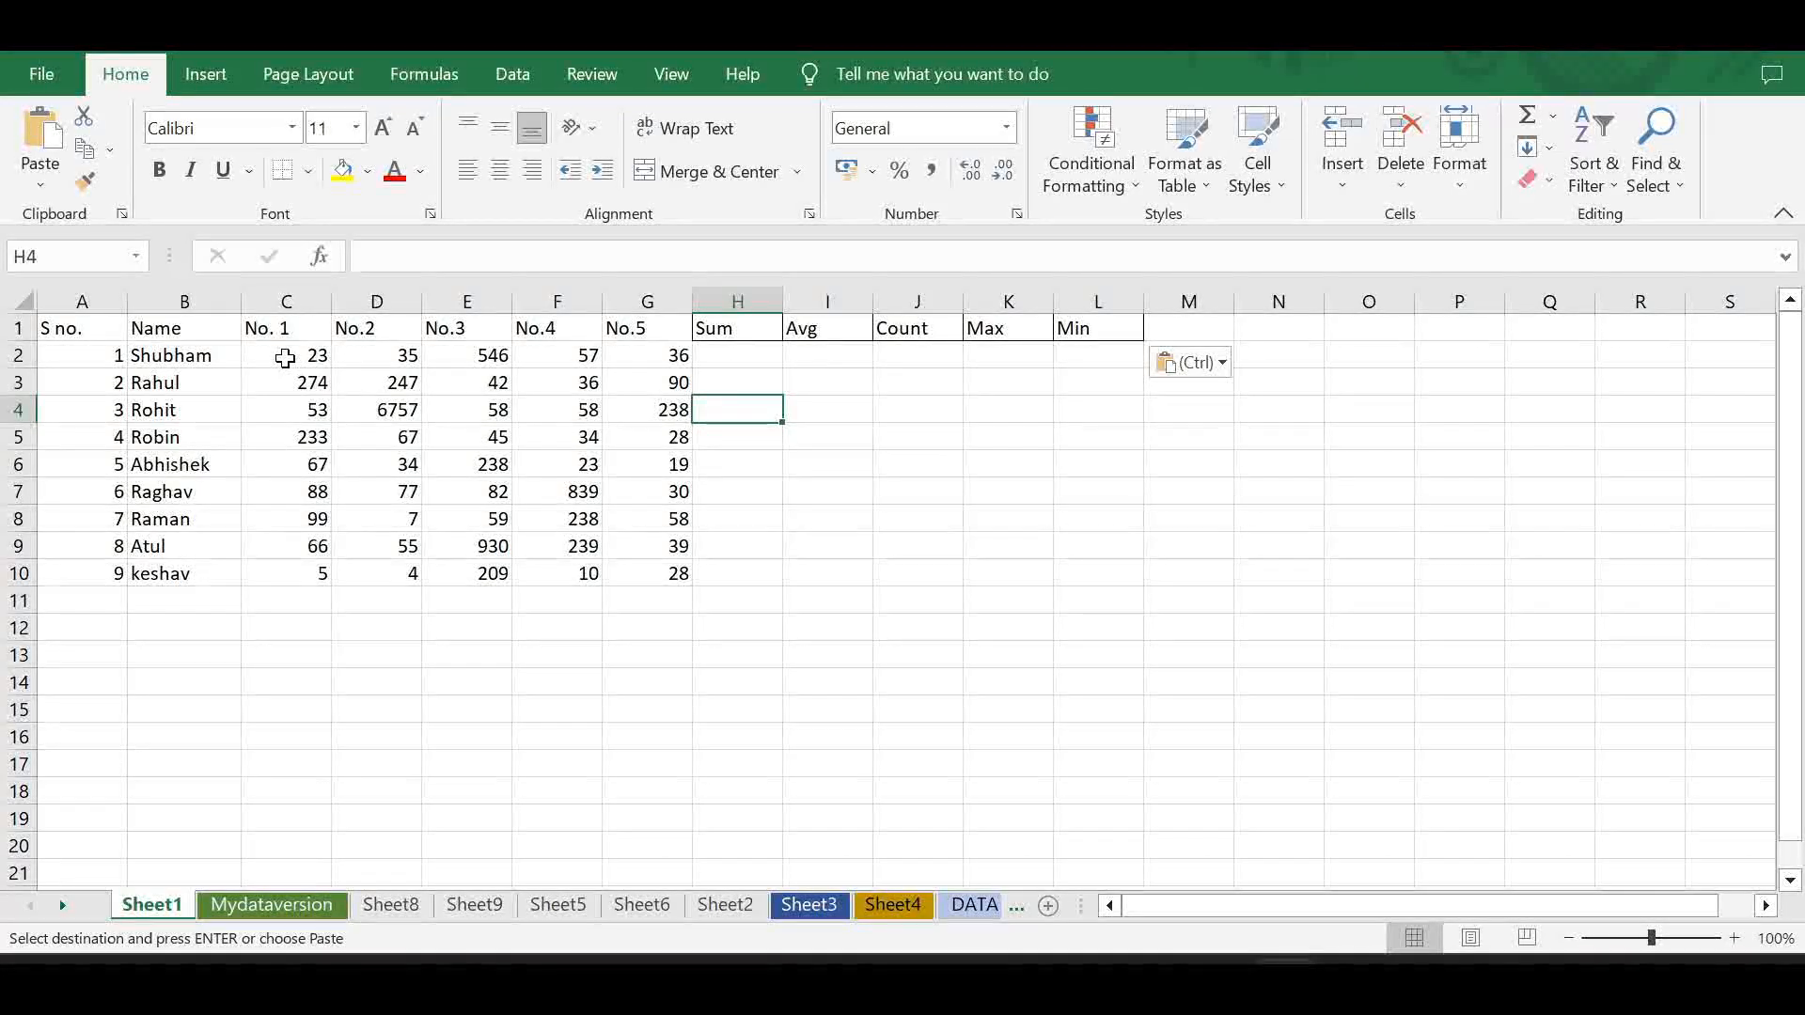
- Enter the formula =SUM(C2:G2) in H2 to total the first person's numbers
left_click(710, 361)
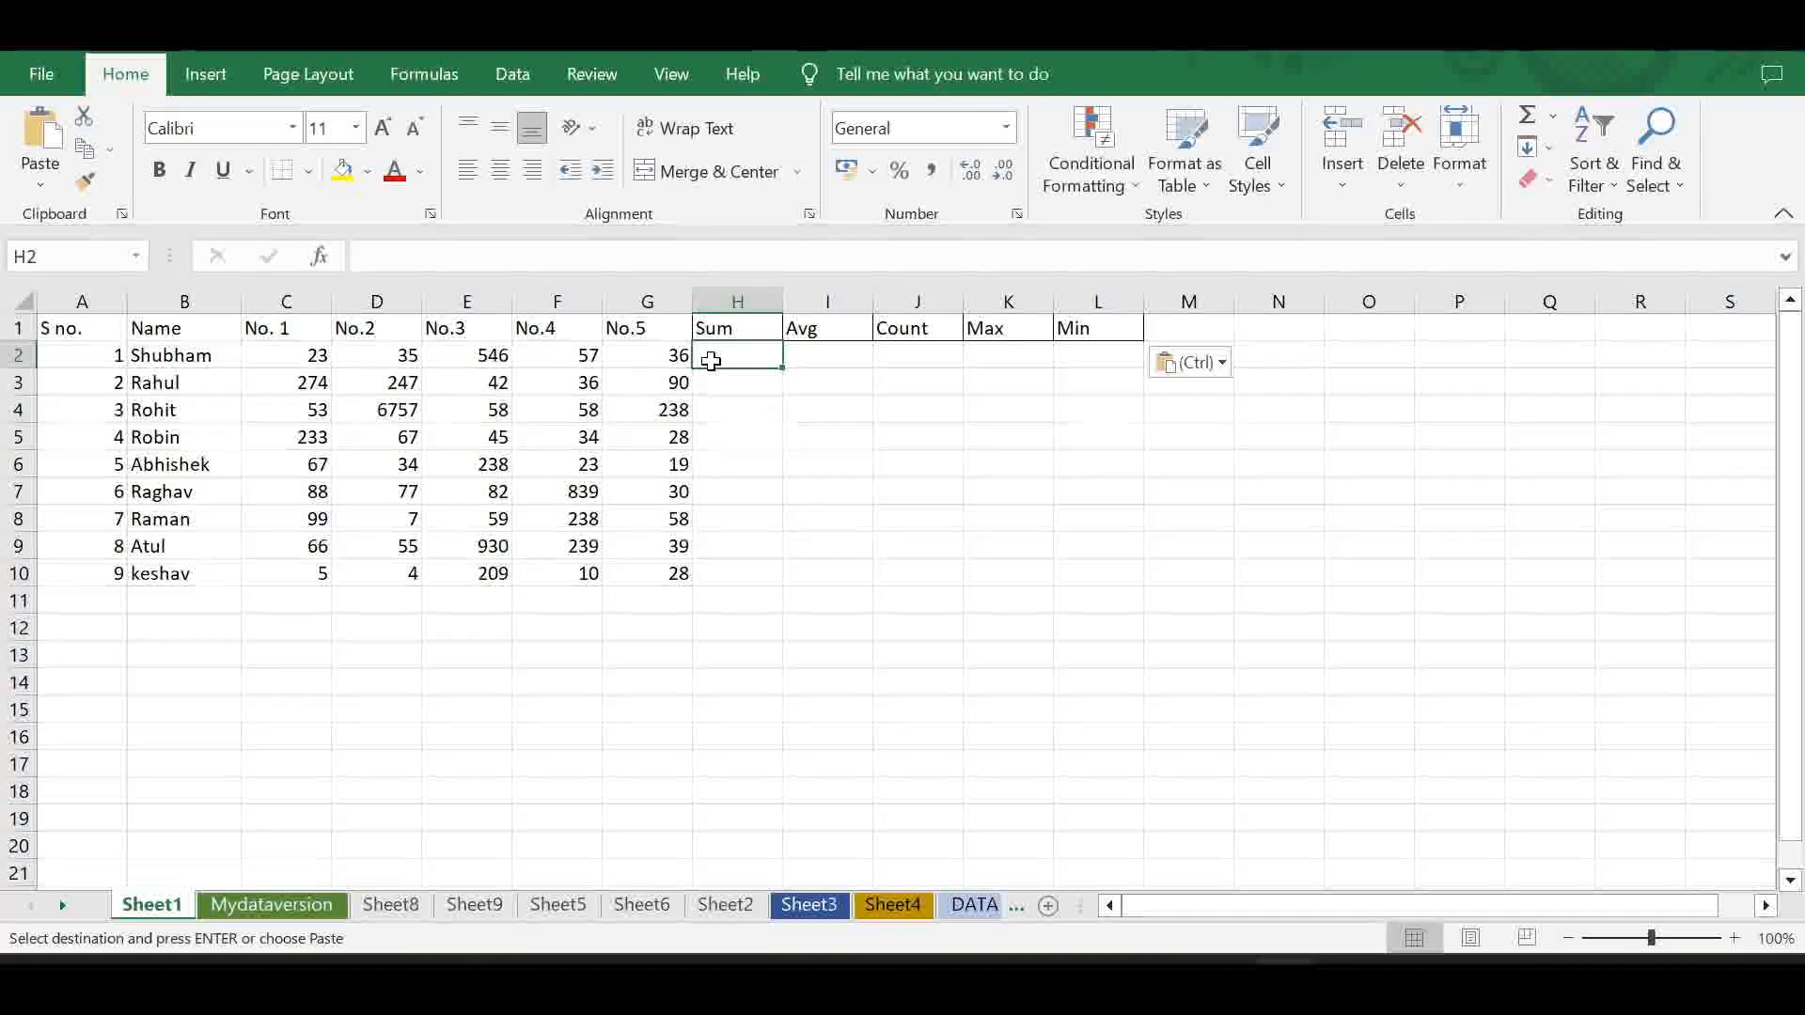
left_click(557, 258)
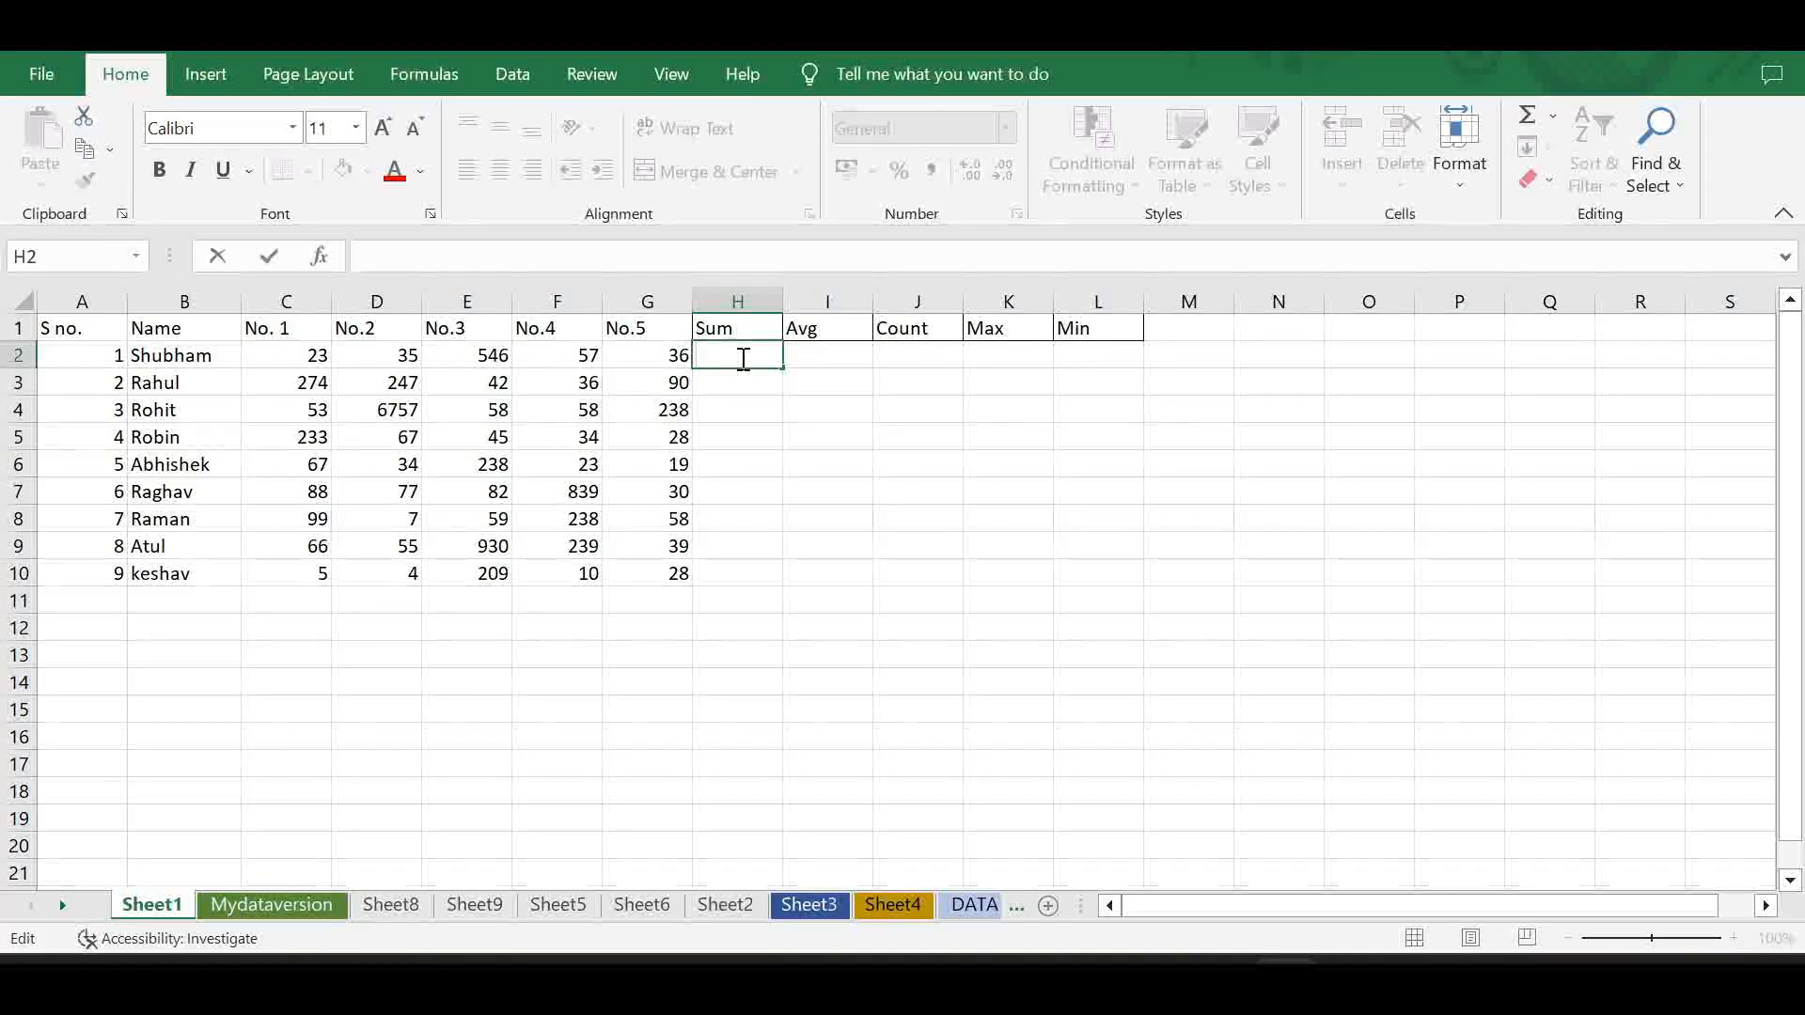
type("=s")
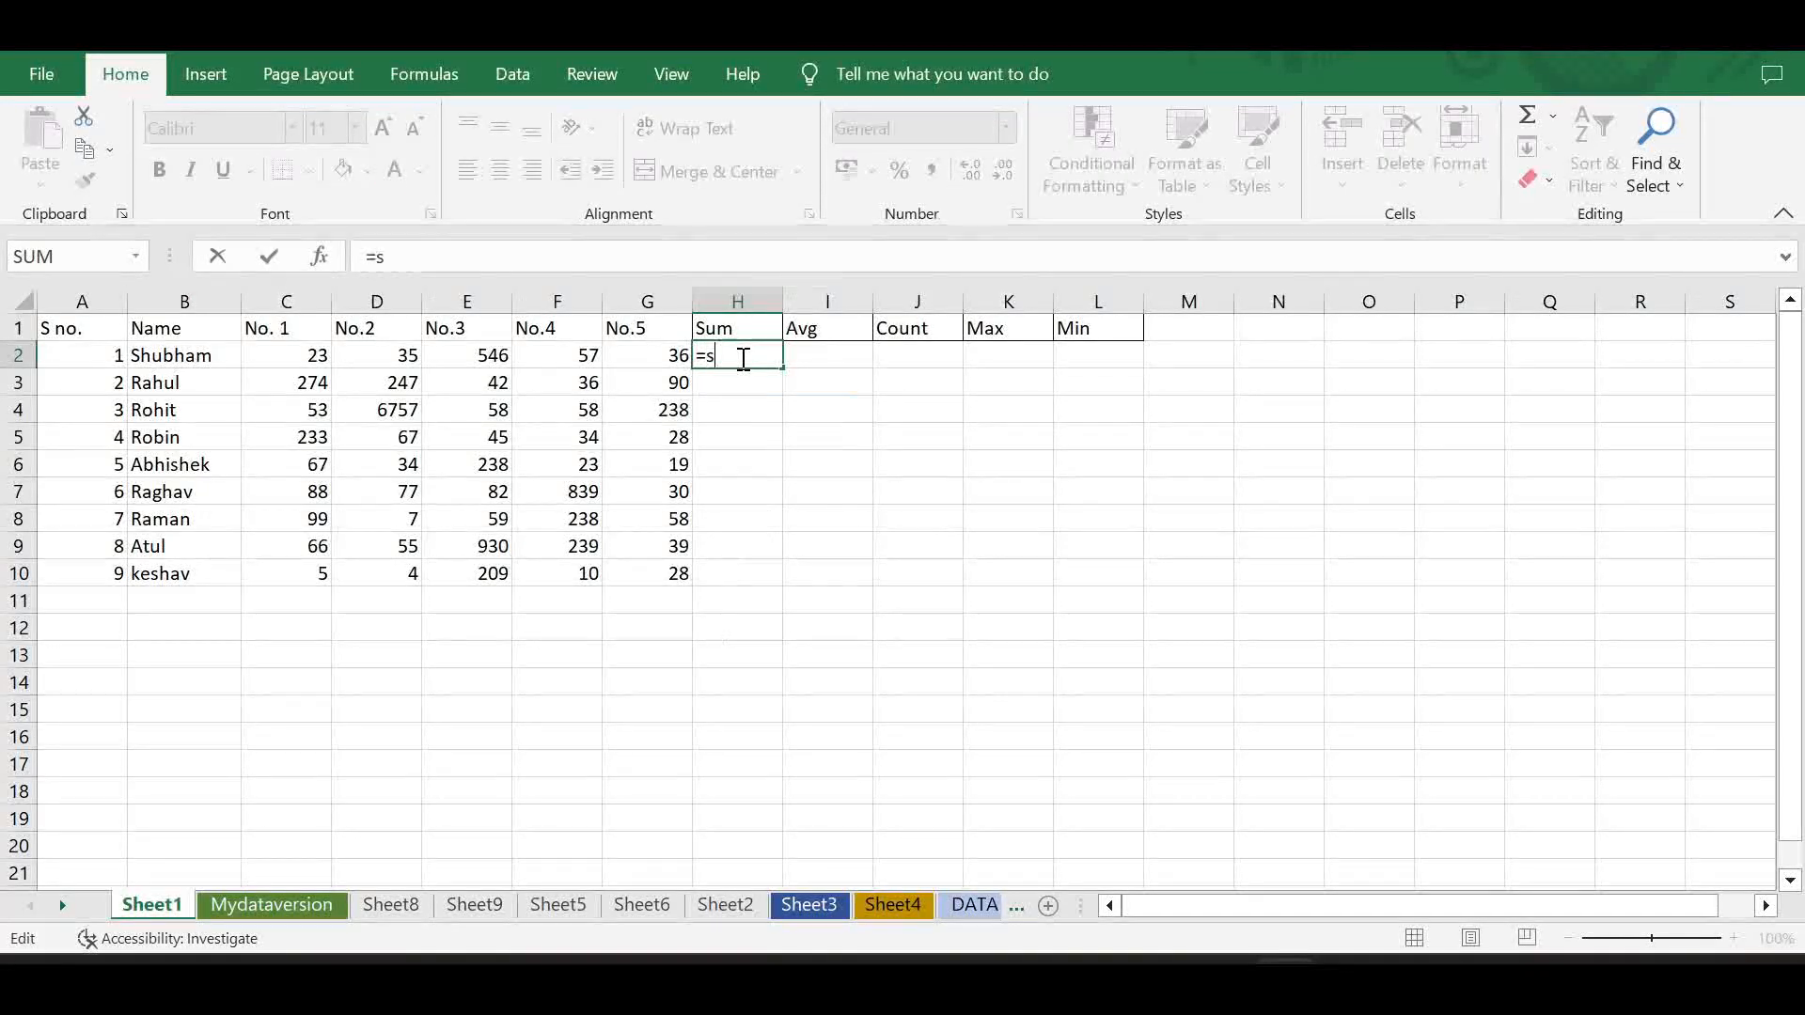
type("um")
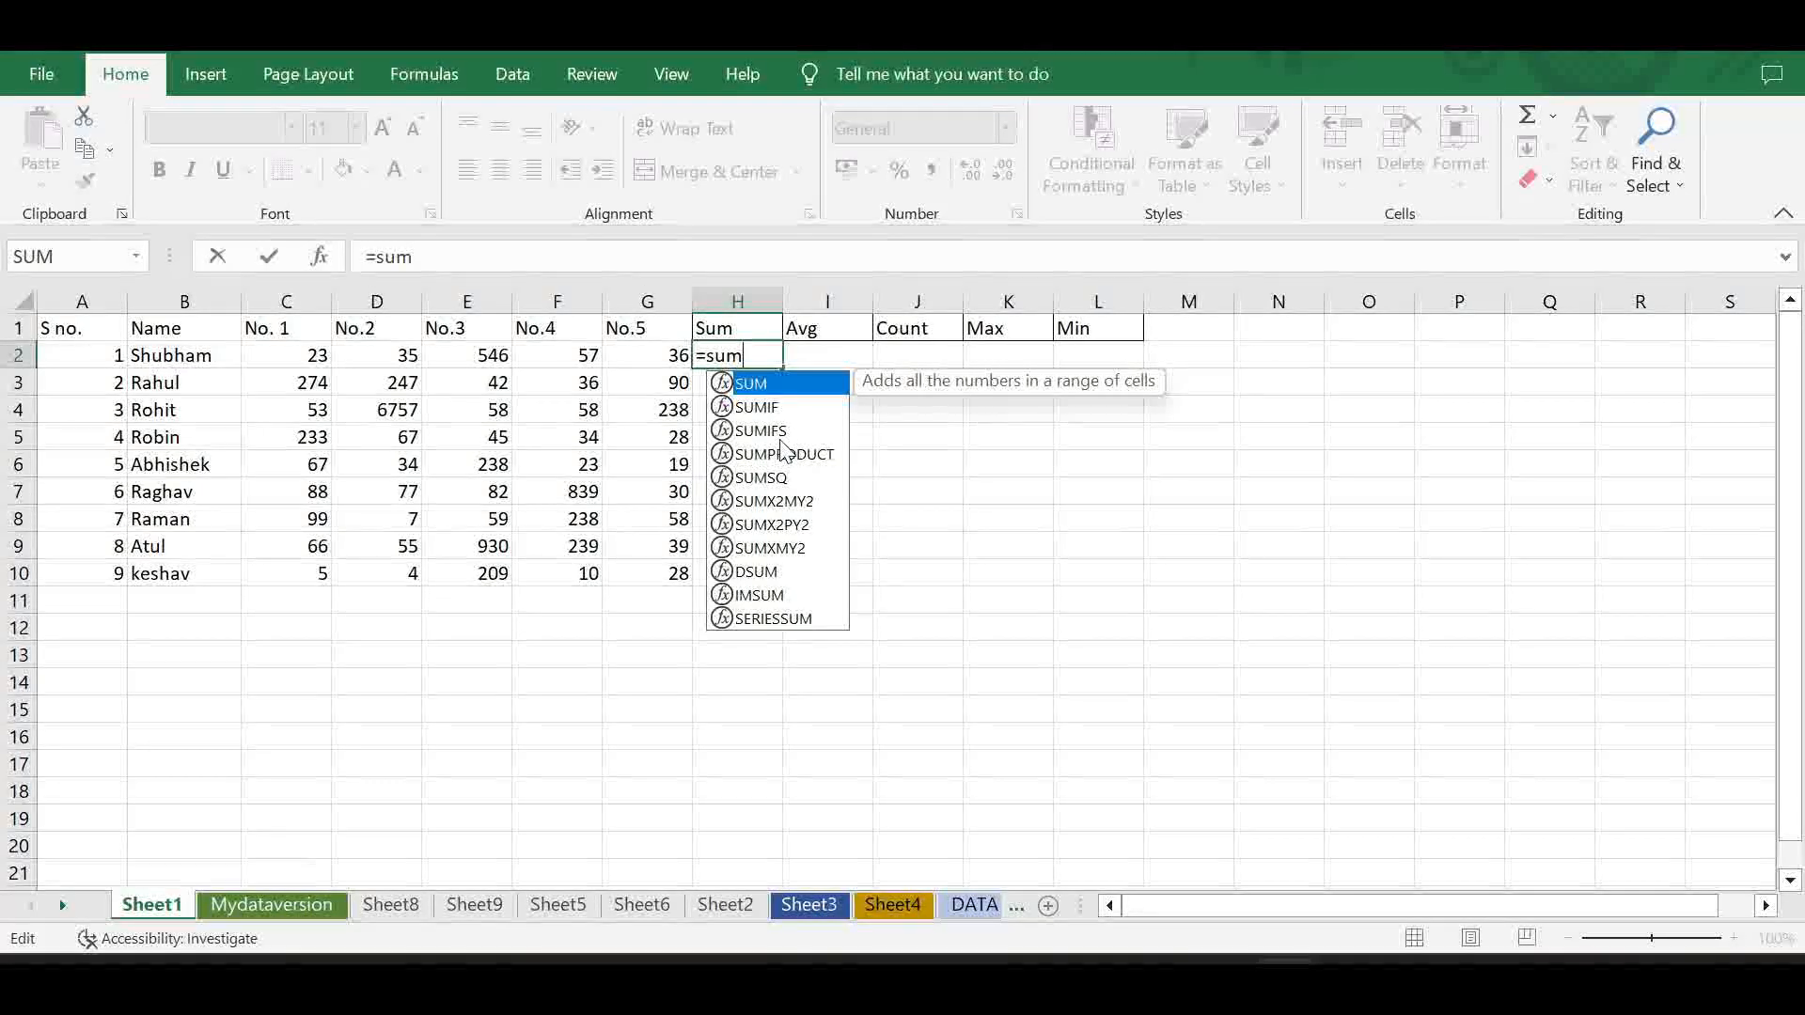
double_click(769, 385)
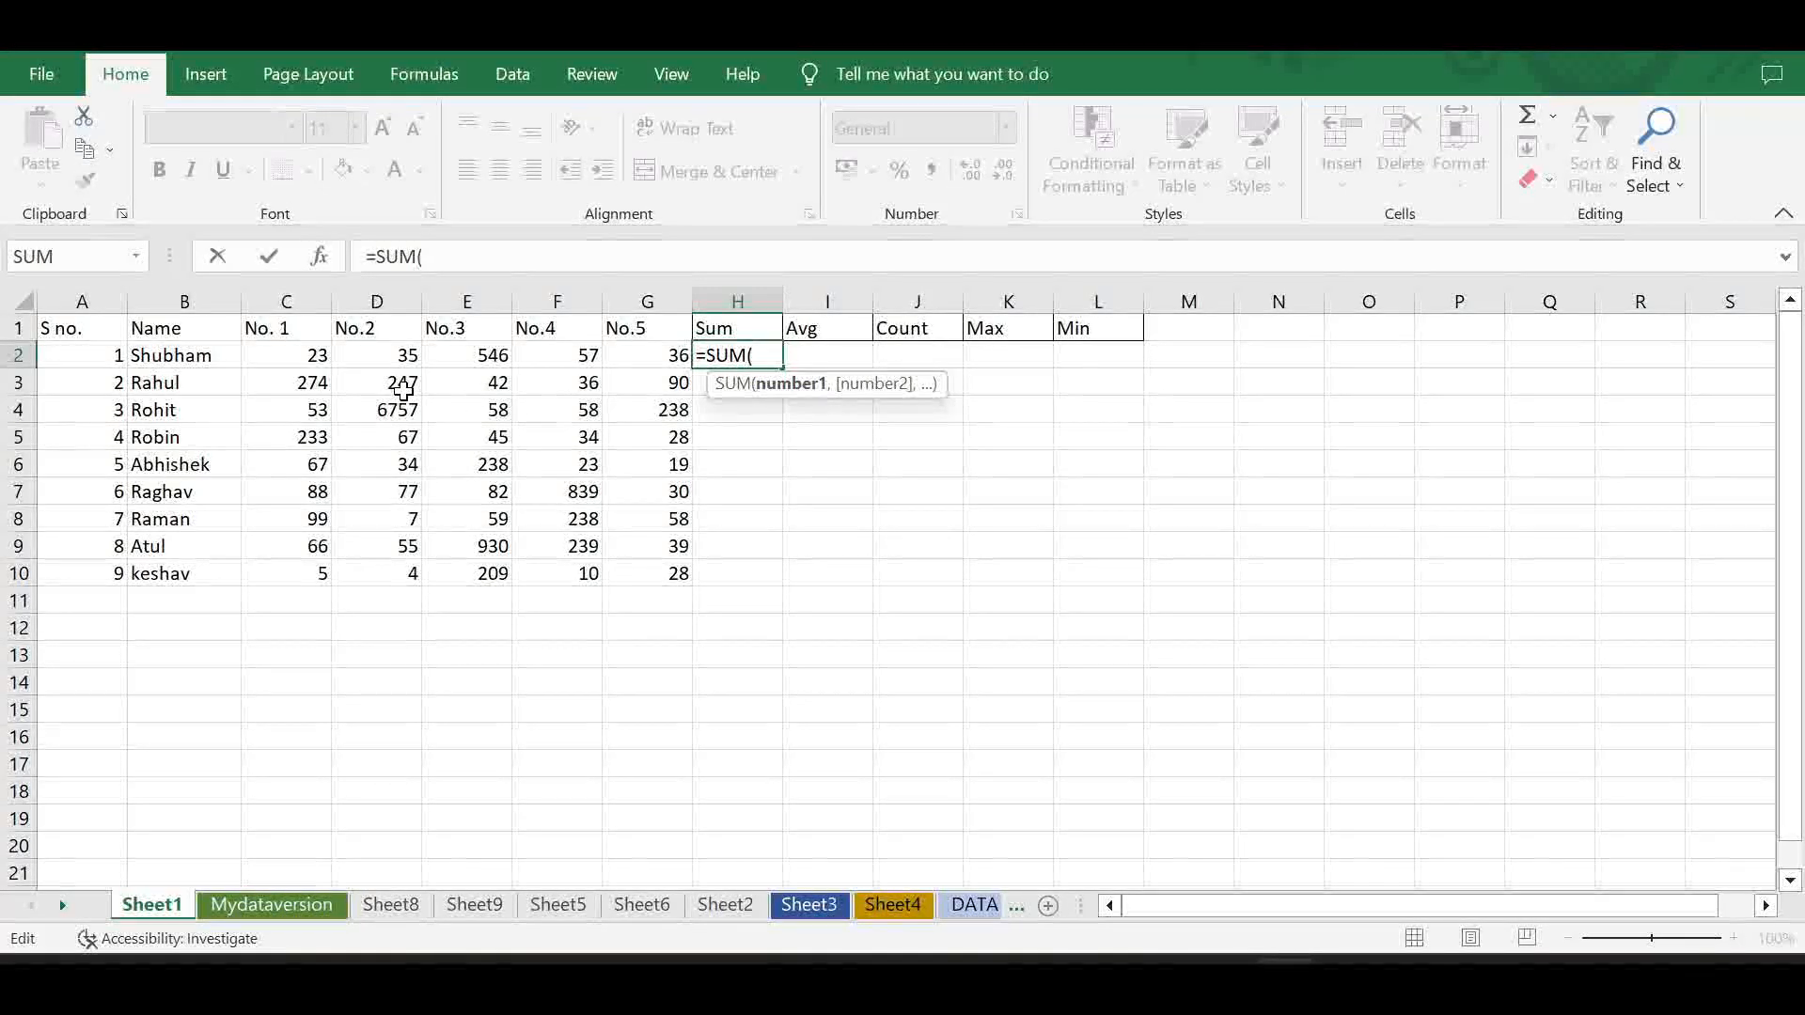
left_click(300, 358)
left_click_drag(300, 358, 624, 364)
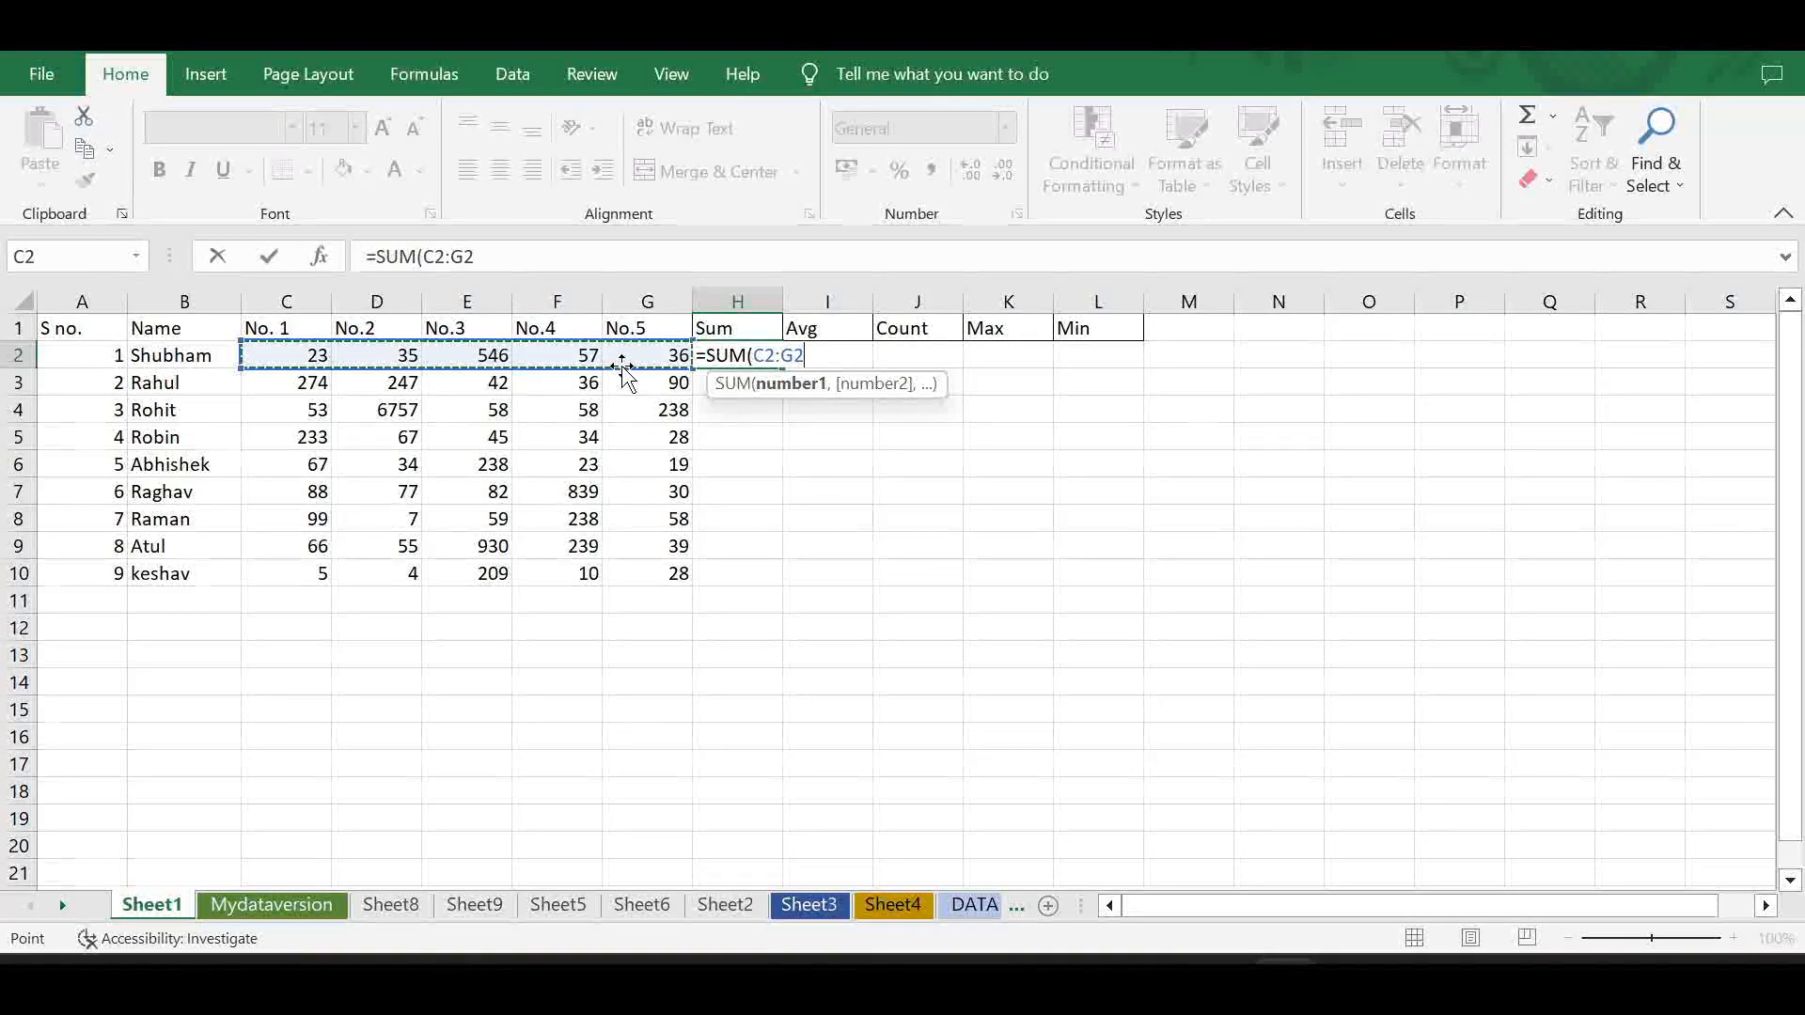
type(")")
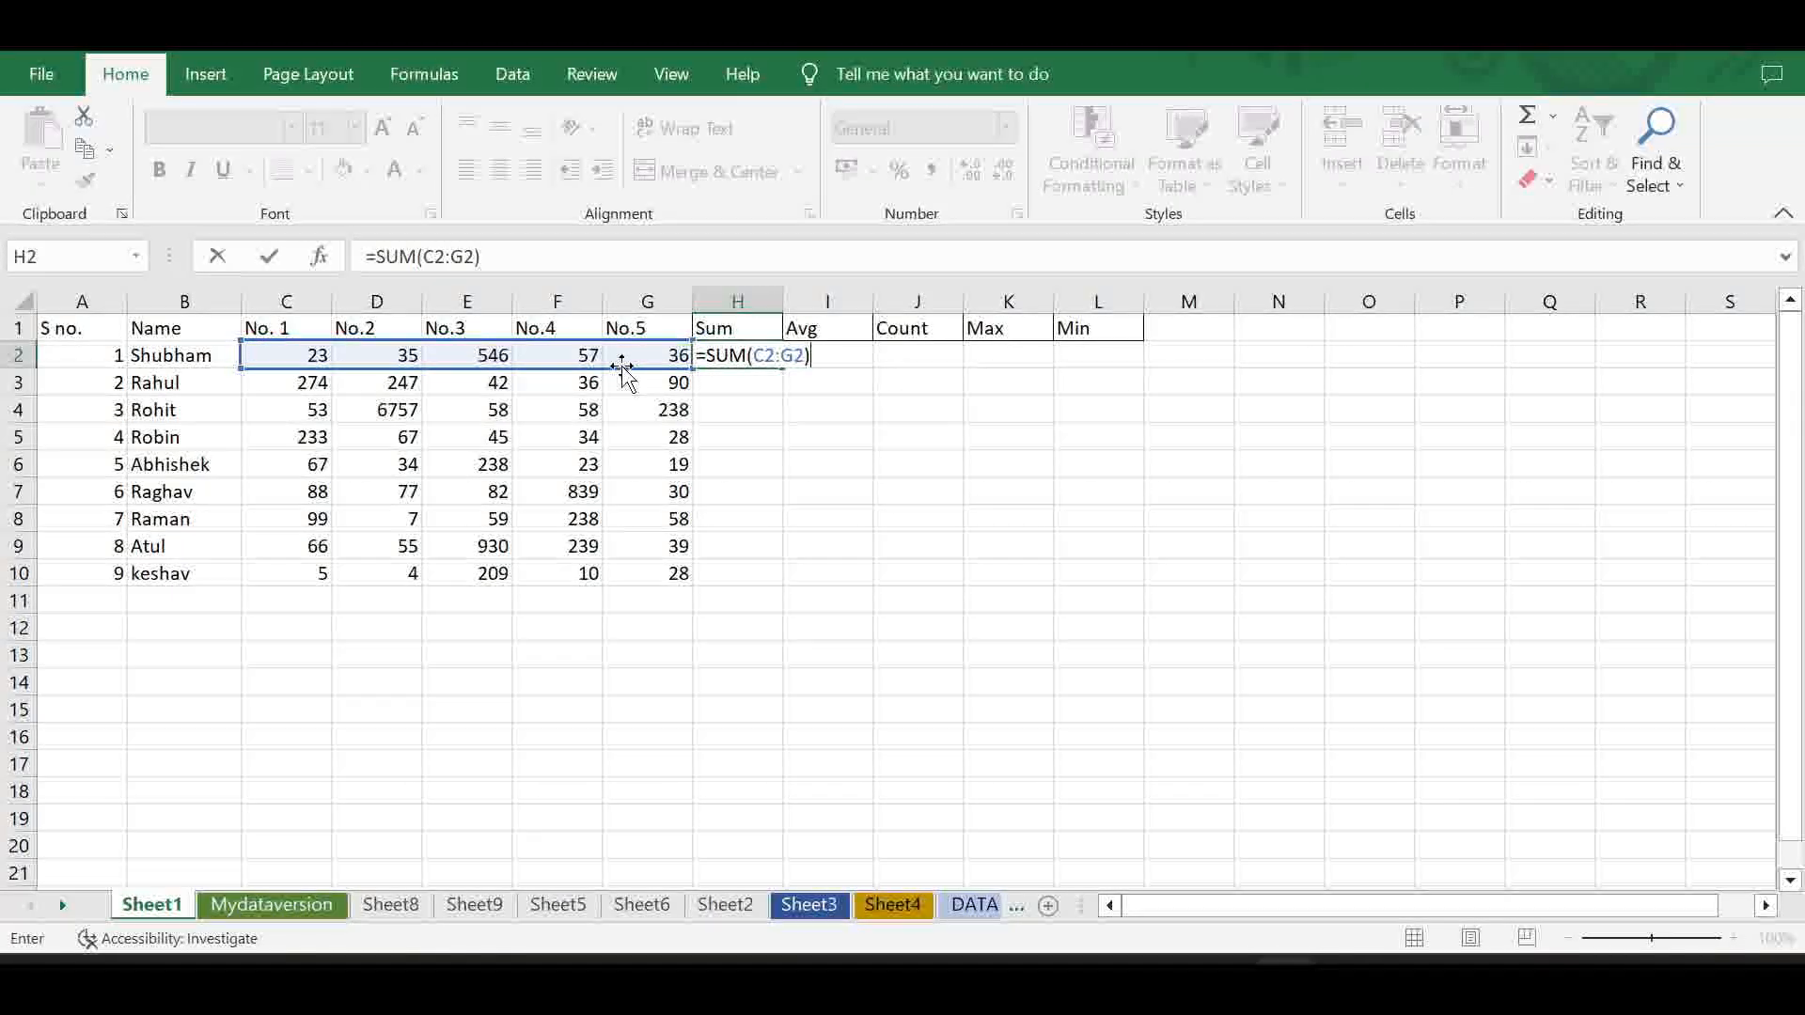
key("Return")
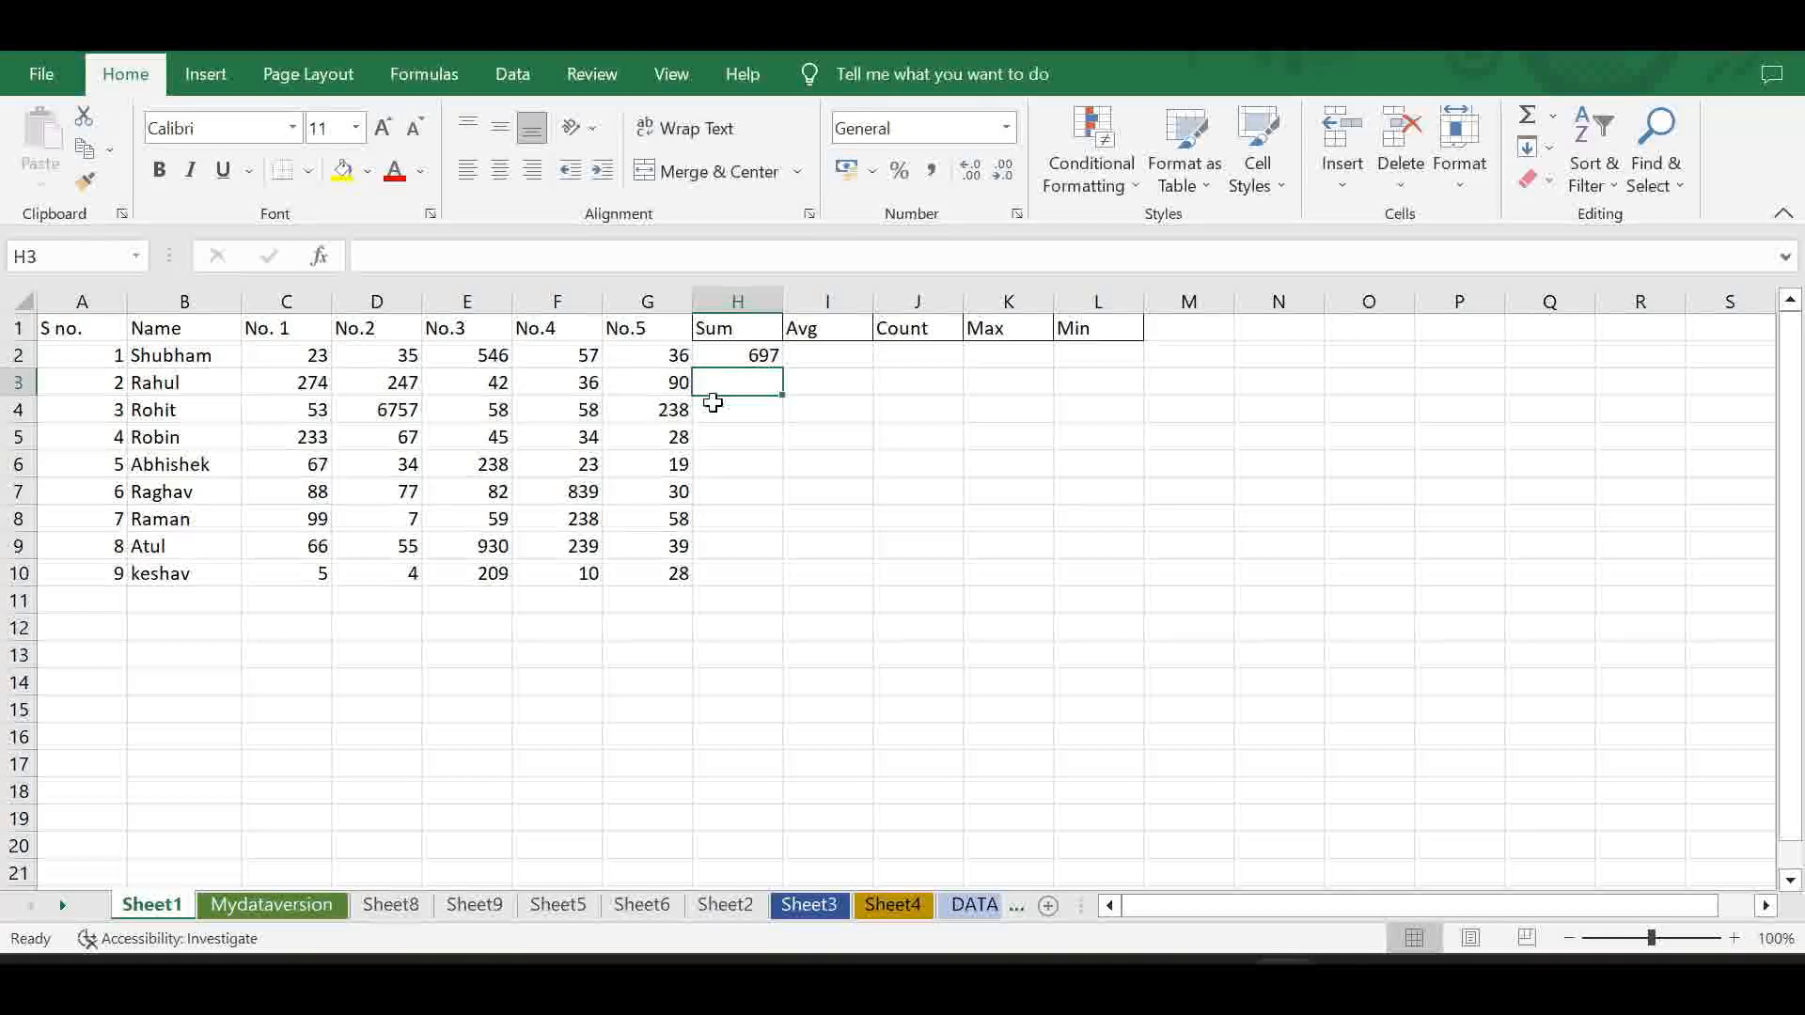
- Check the sum formula in H2 and the individual cells C2 to G2 that it adds up
left_click(733, 359)
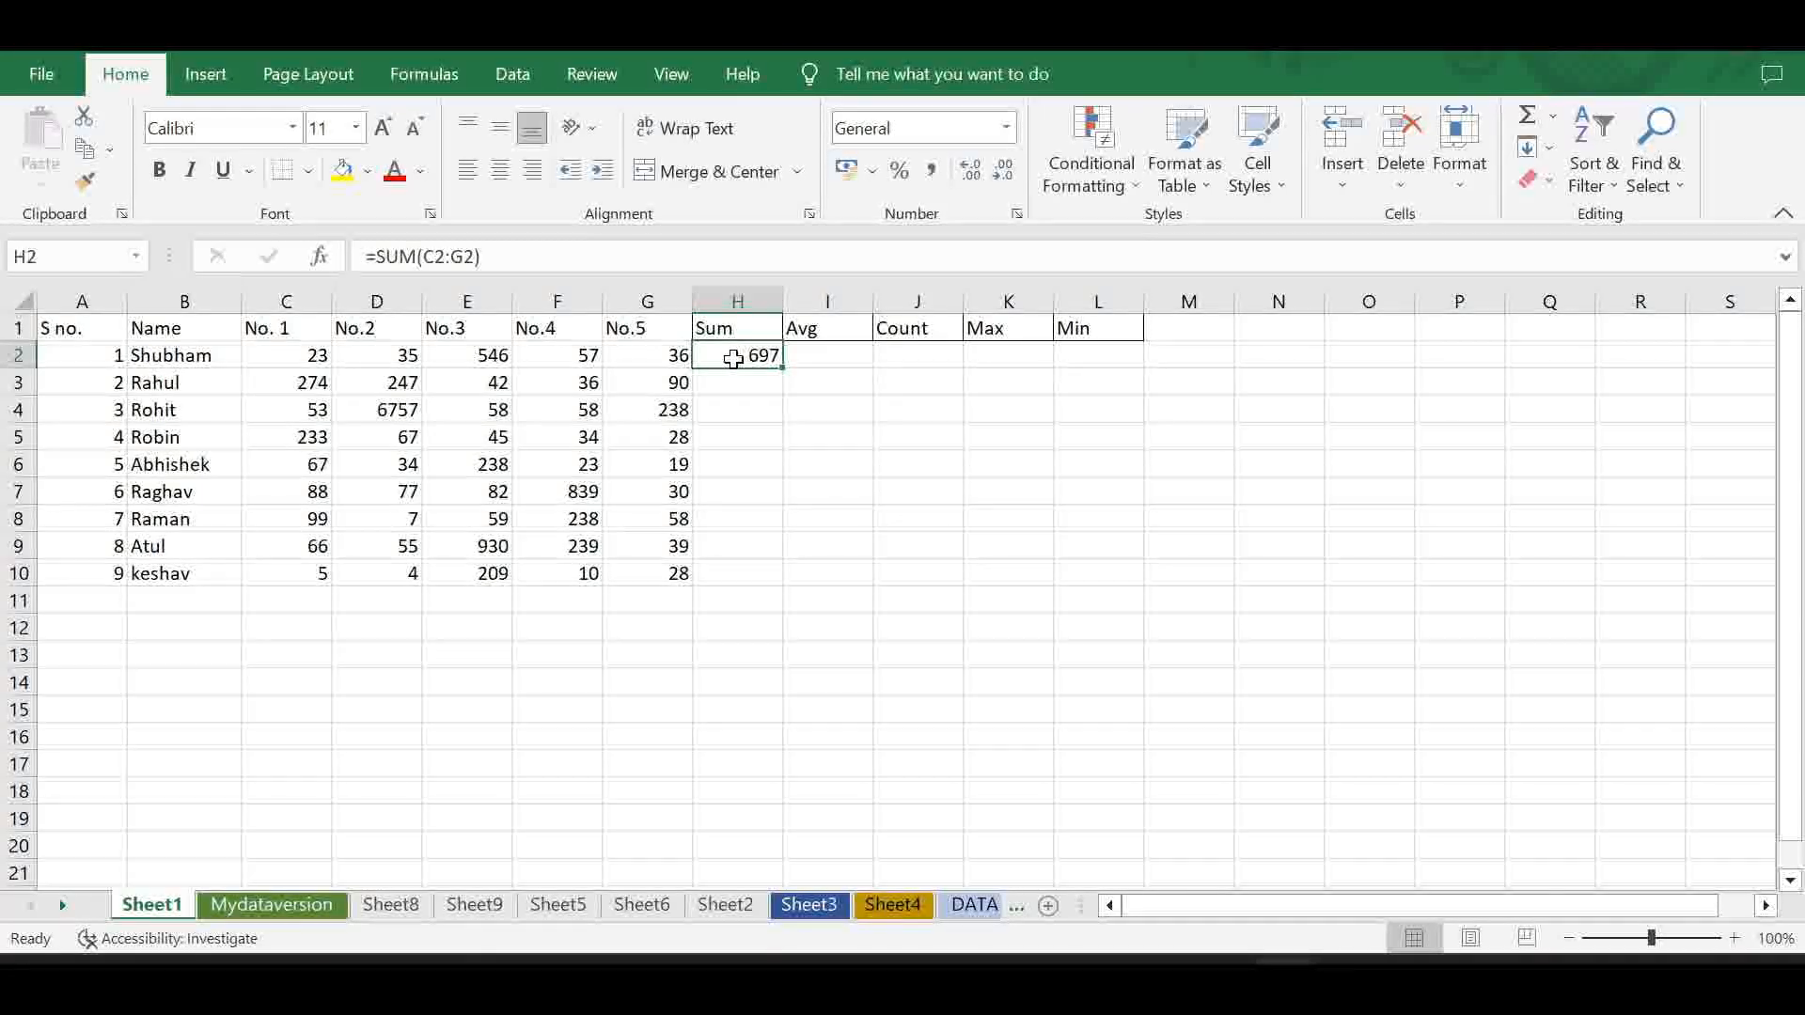
left_click(287, 361)
left_click(404, 358)
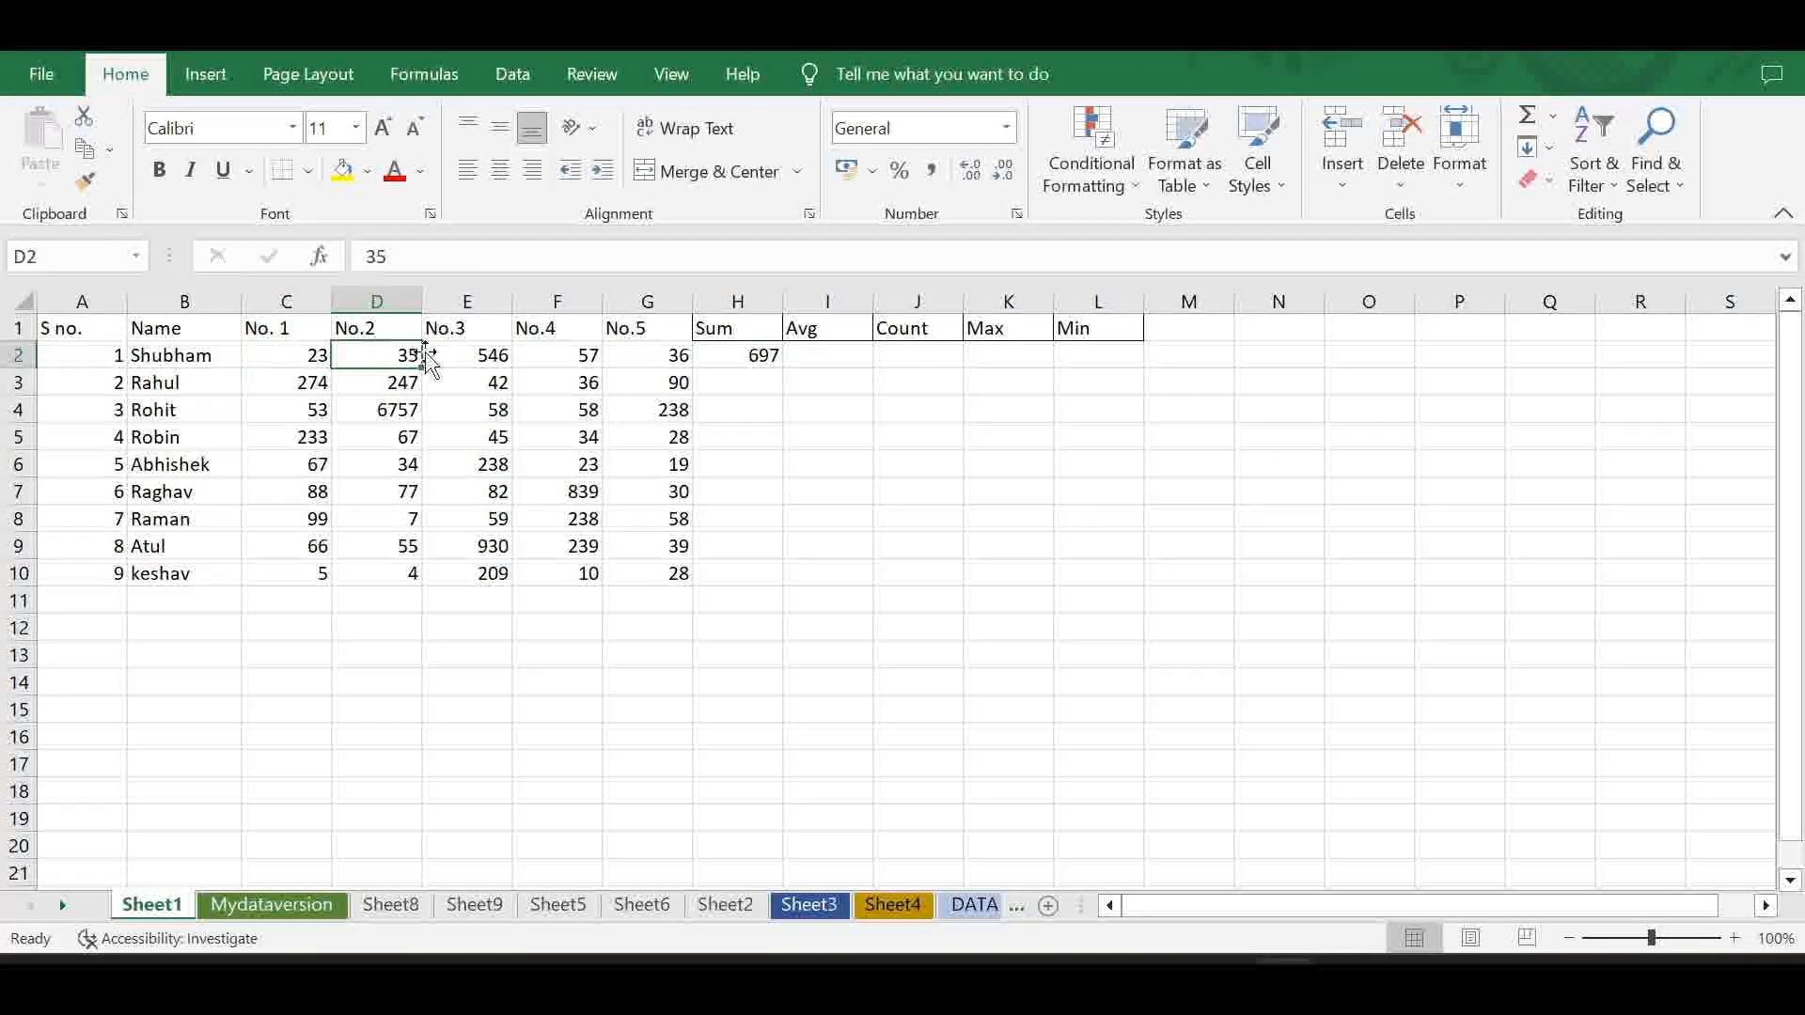
left_click(471, 357)
left_click(534, 361)
left_click(645, 356)
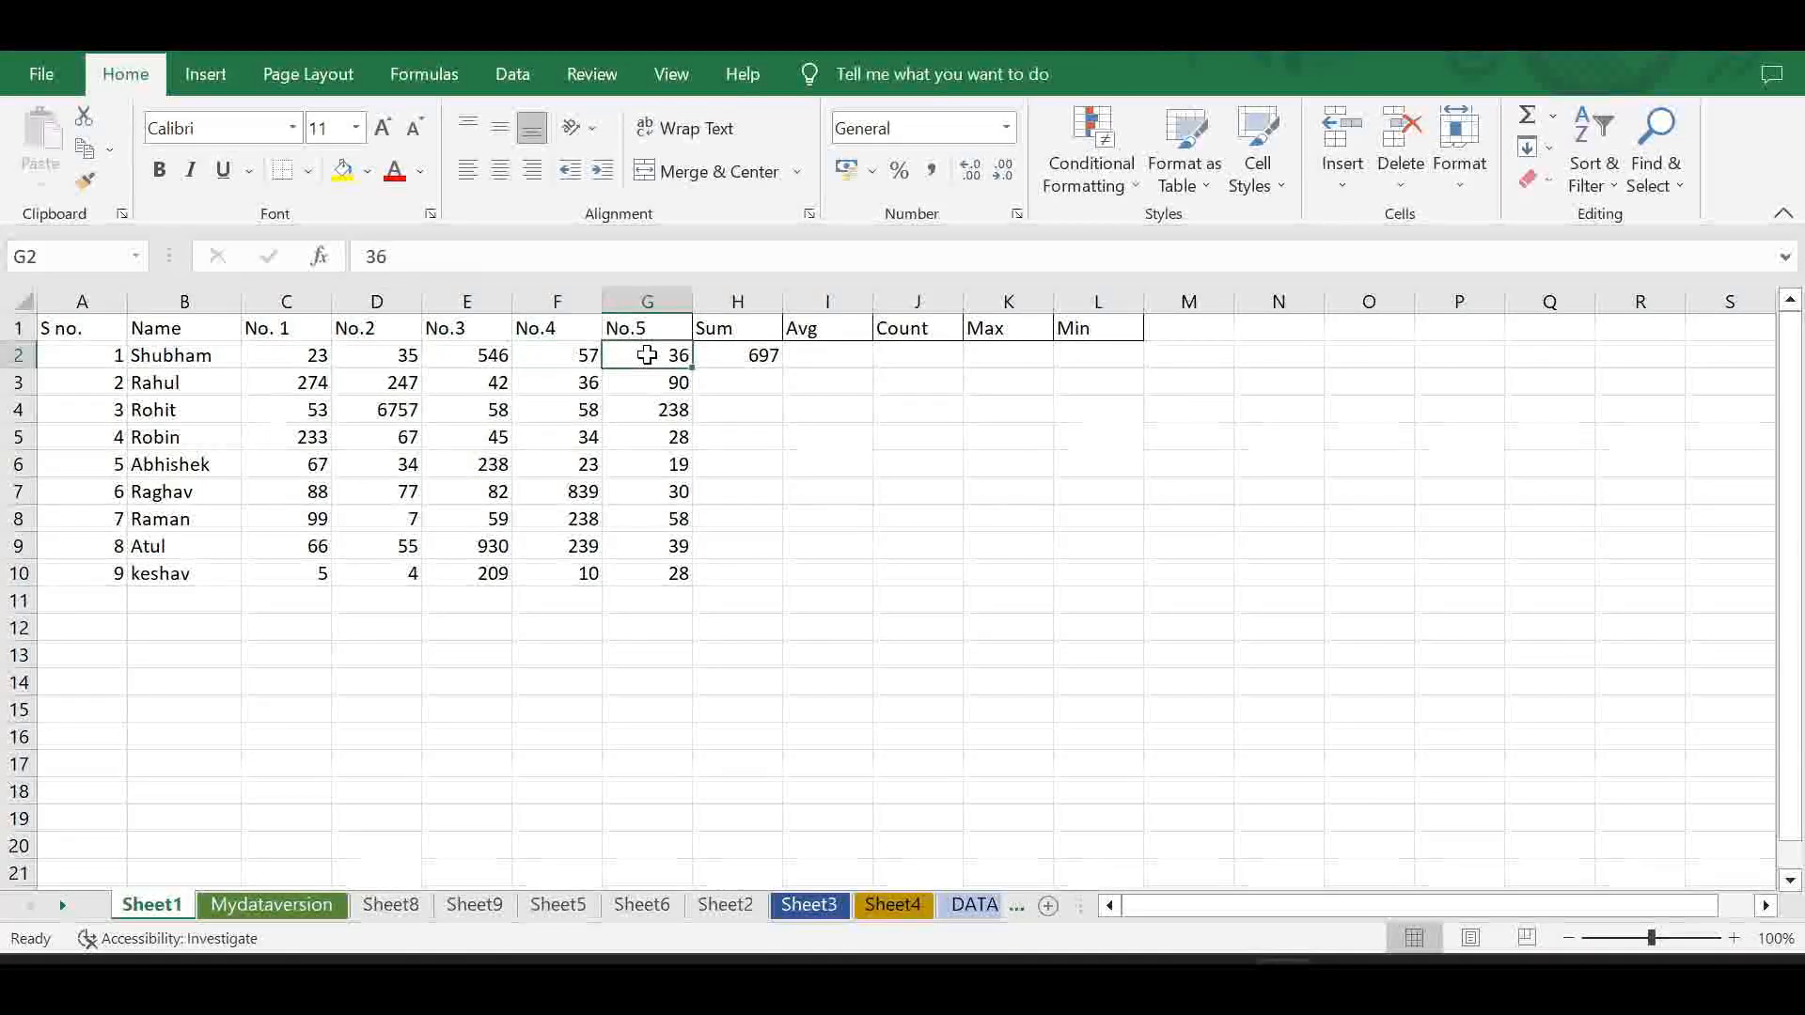
- Clear the formula from H2 and total C2:G2 into that cell with AutoSum's Sum function
left_click(725, 356)
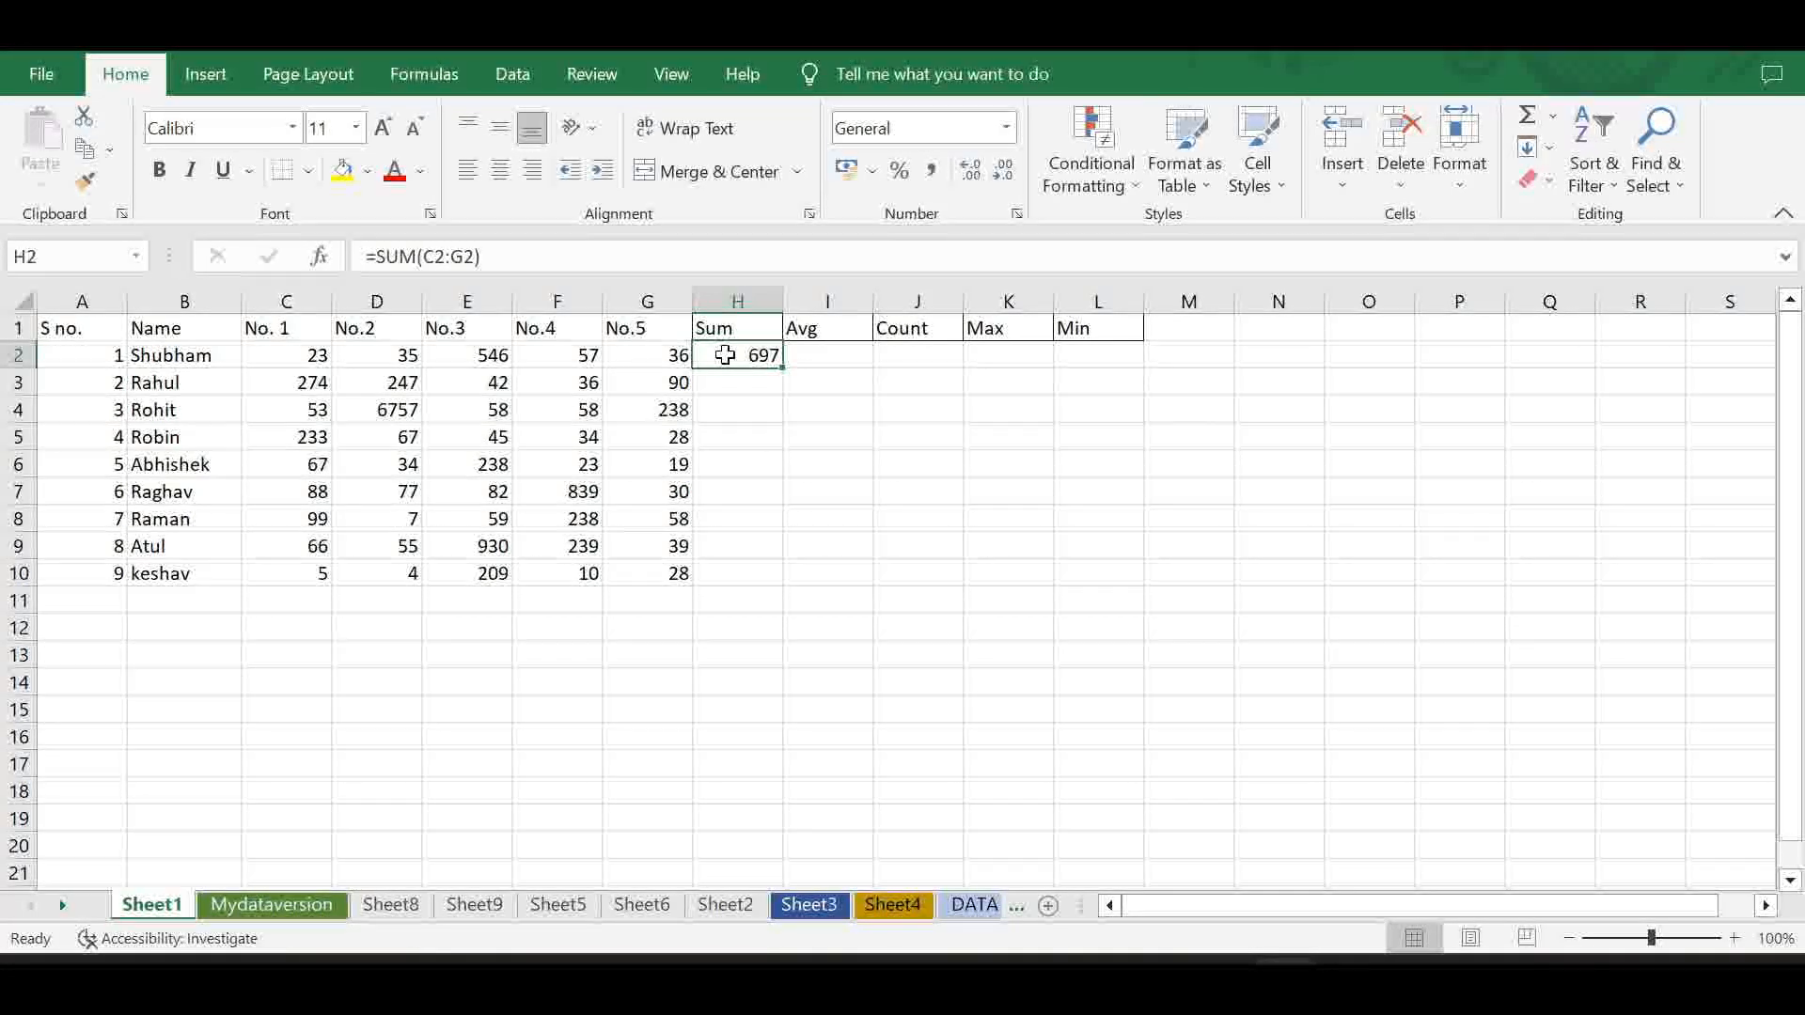
key("Delete")
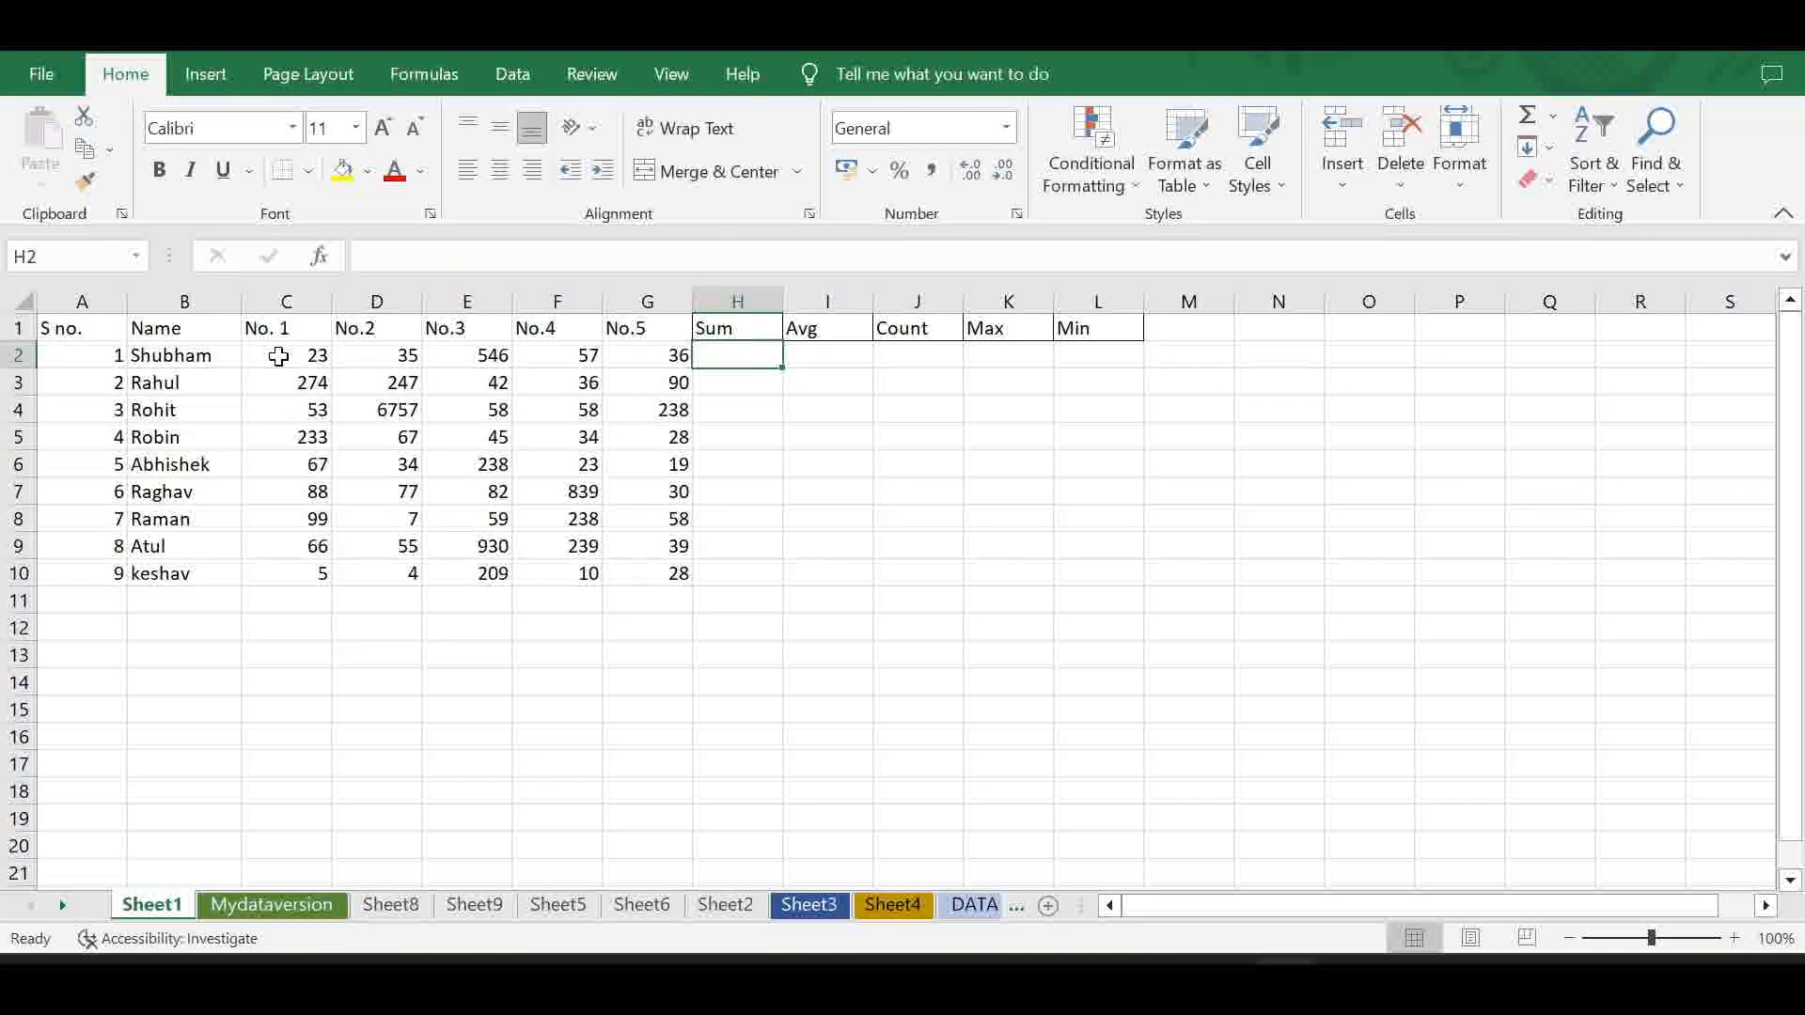
left_click_drag(278, 356, 644, 357)
left_click(1553, 115)
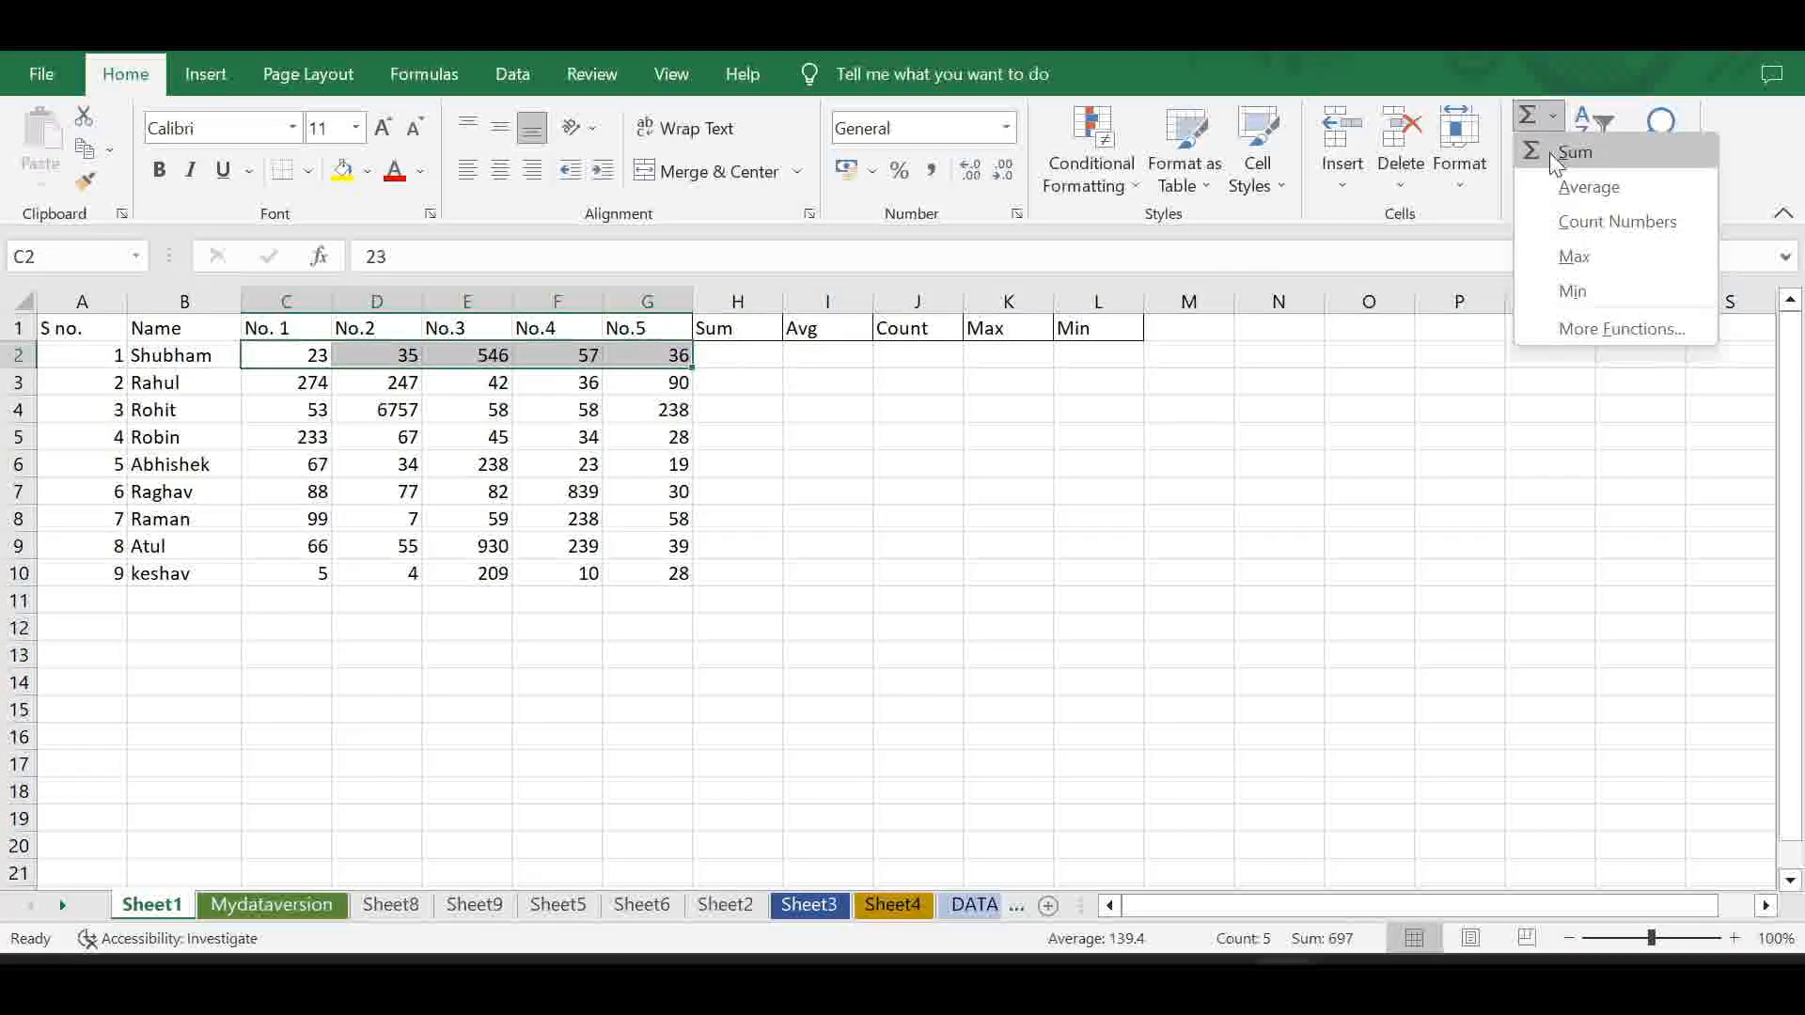
left_click(1549, 152)
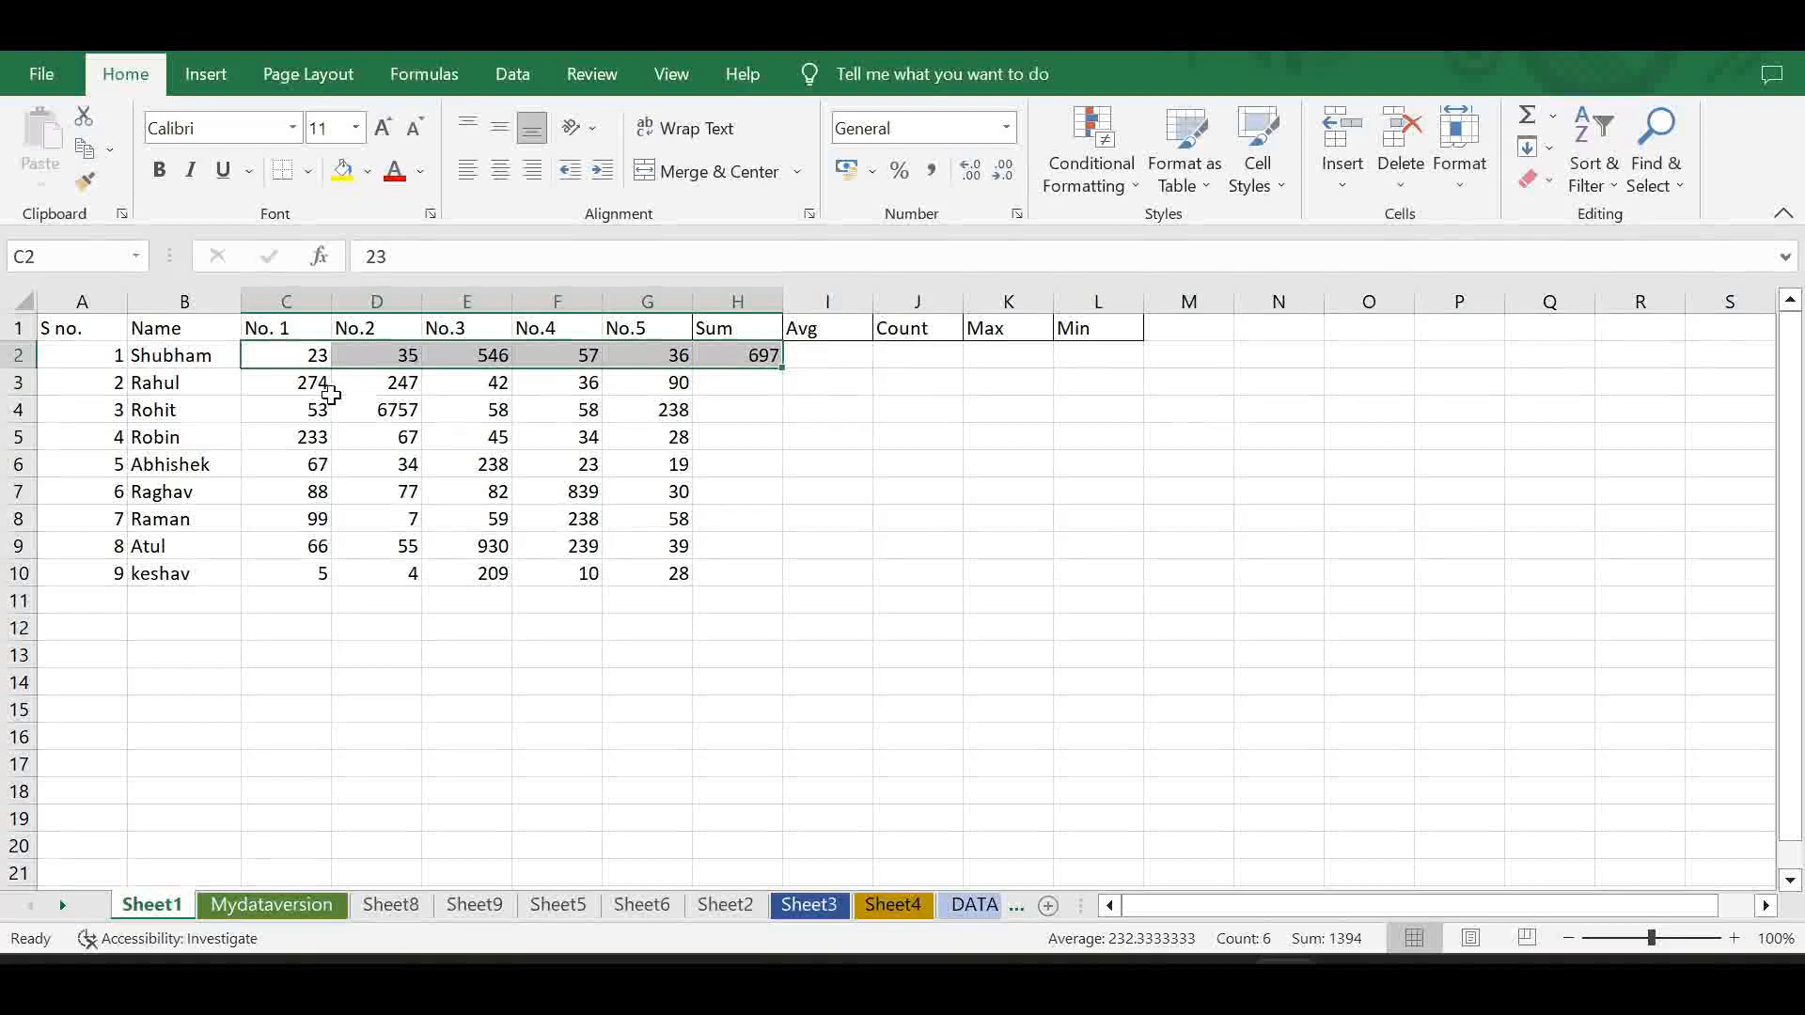
- Total C3:G3 into H3 with AutoSum's Sum function
left_click_drag(309, 382, 649, 386)
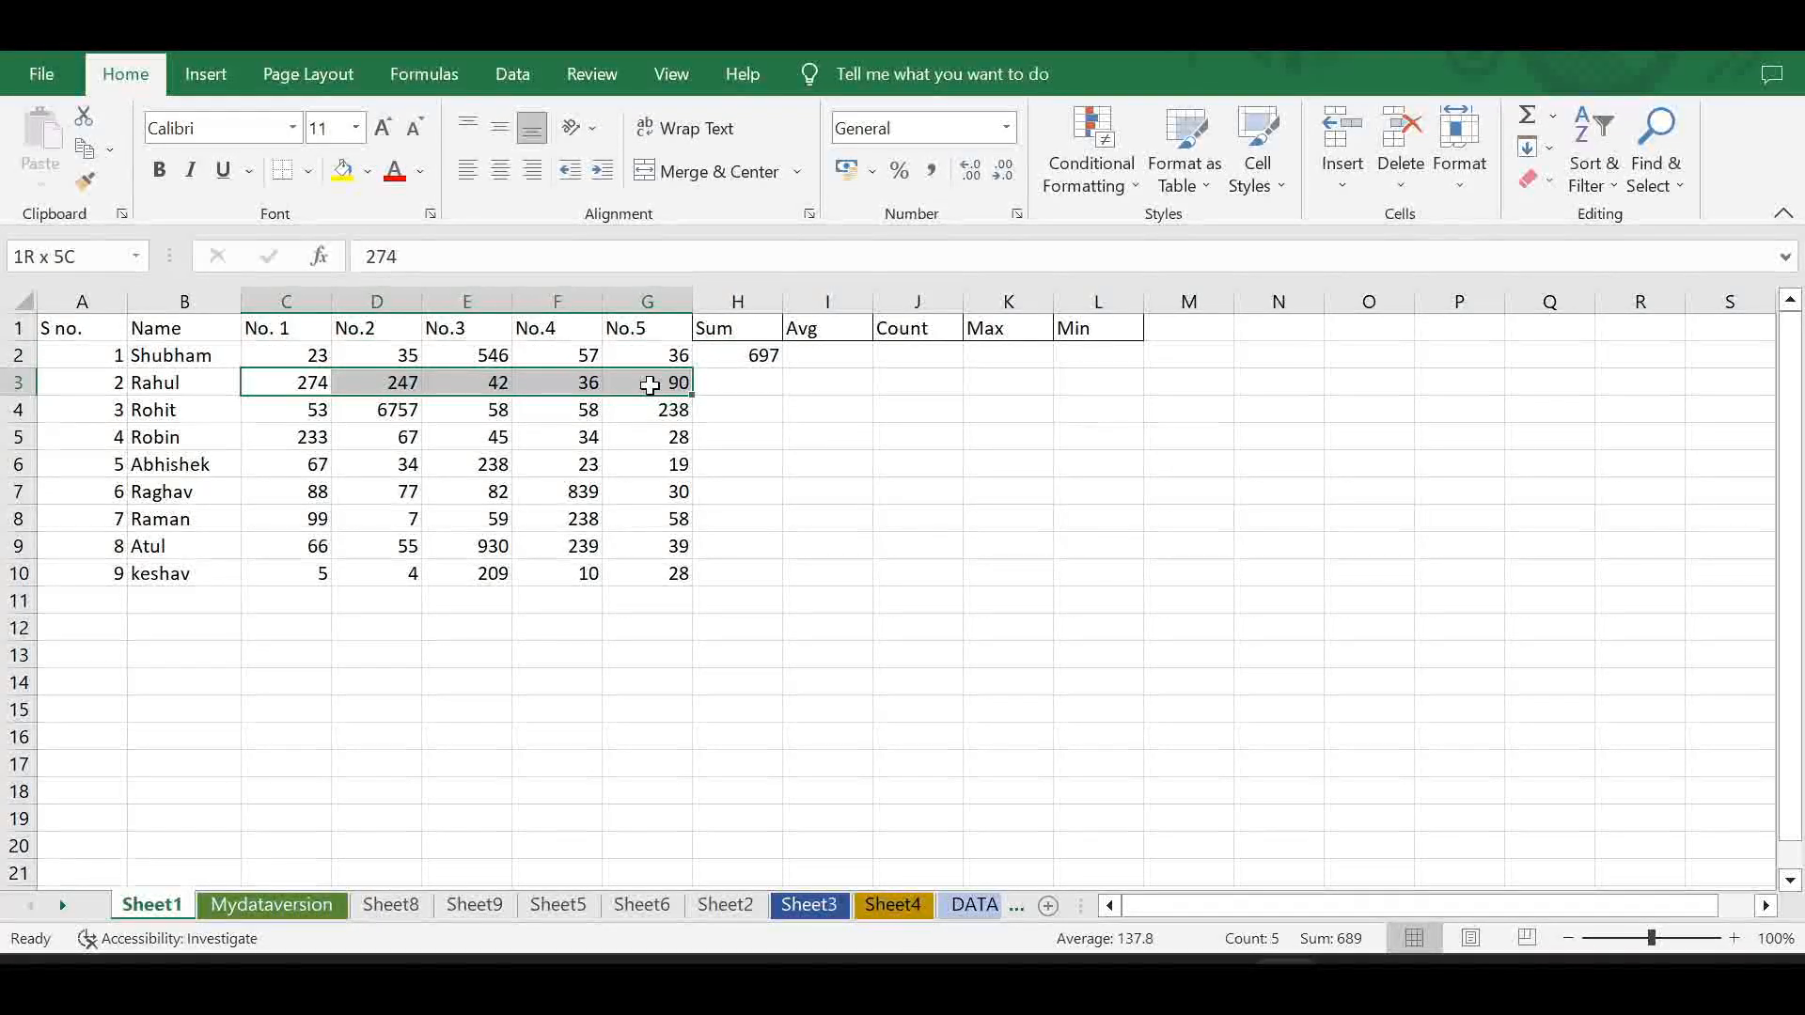
left_click_drag(649, 386, 648, 386)
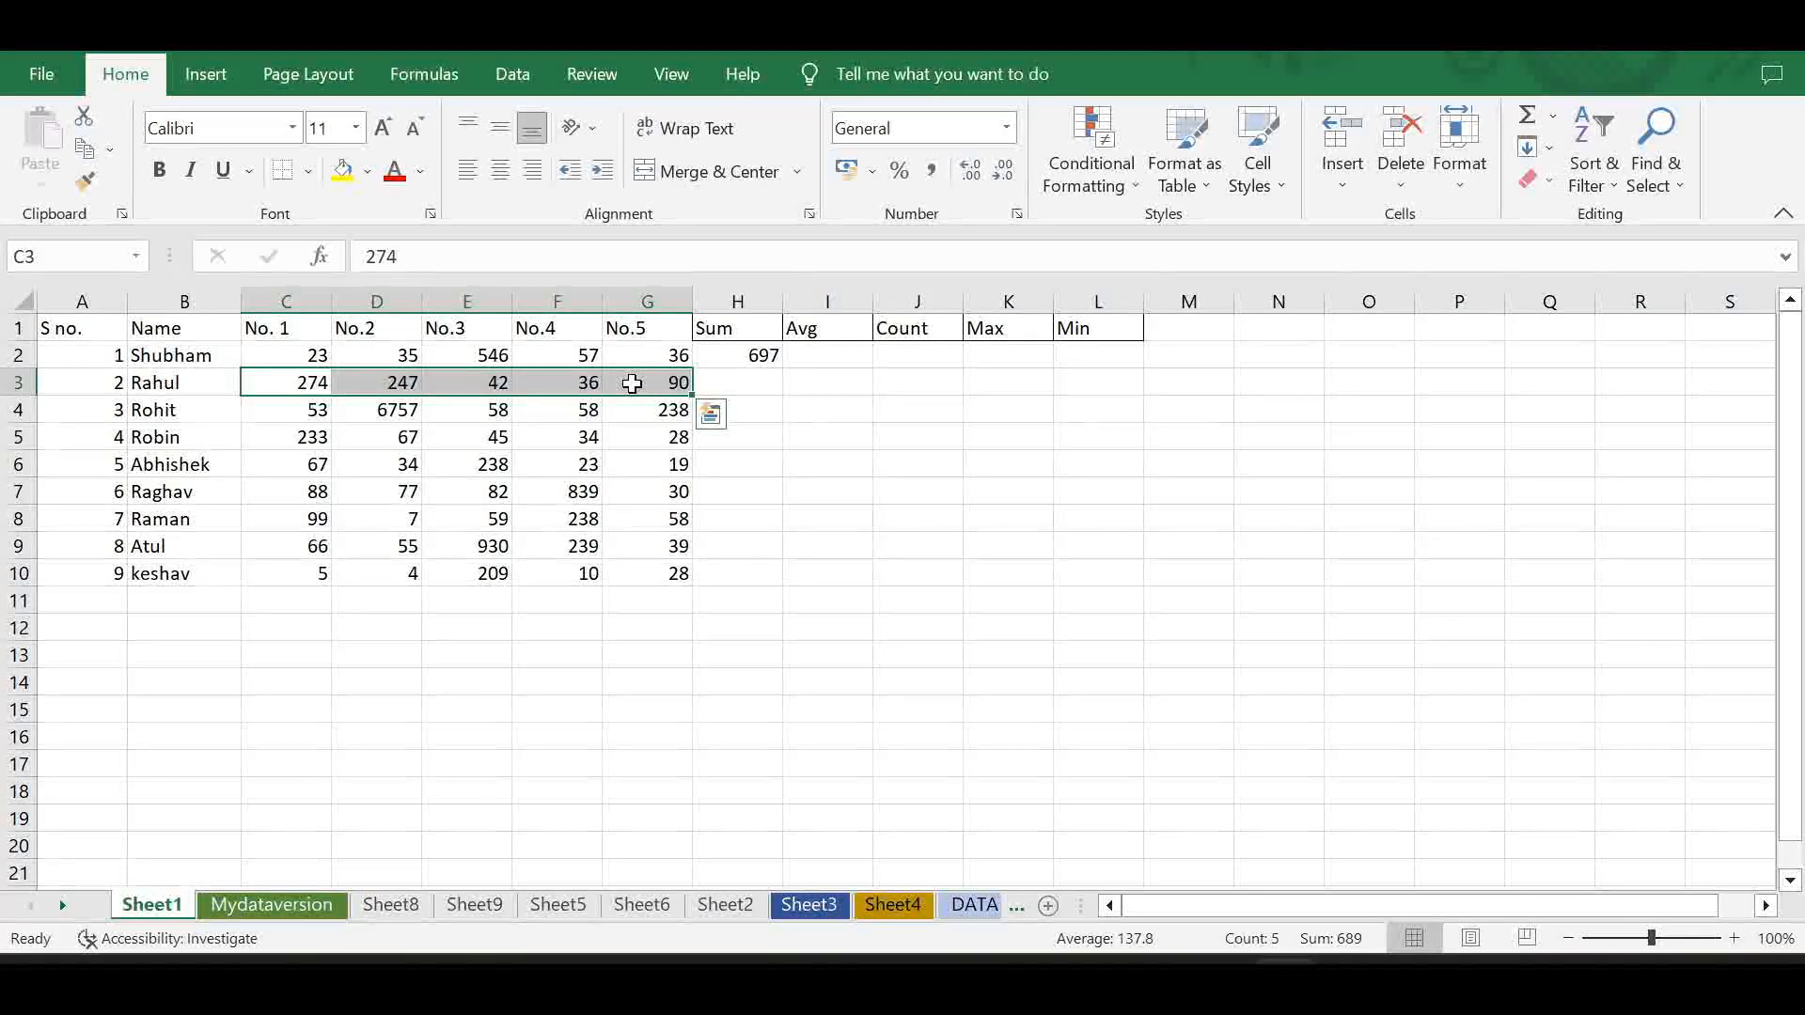
left_click(720, 382)
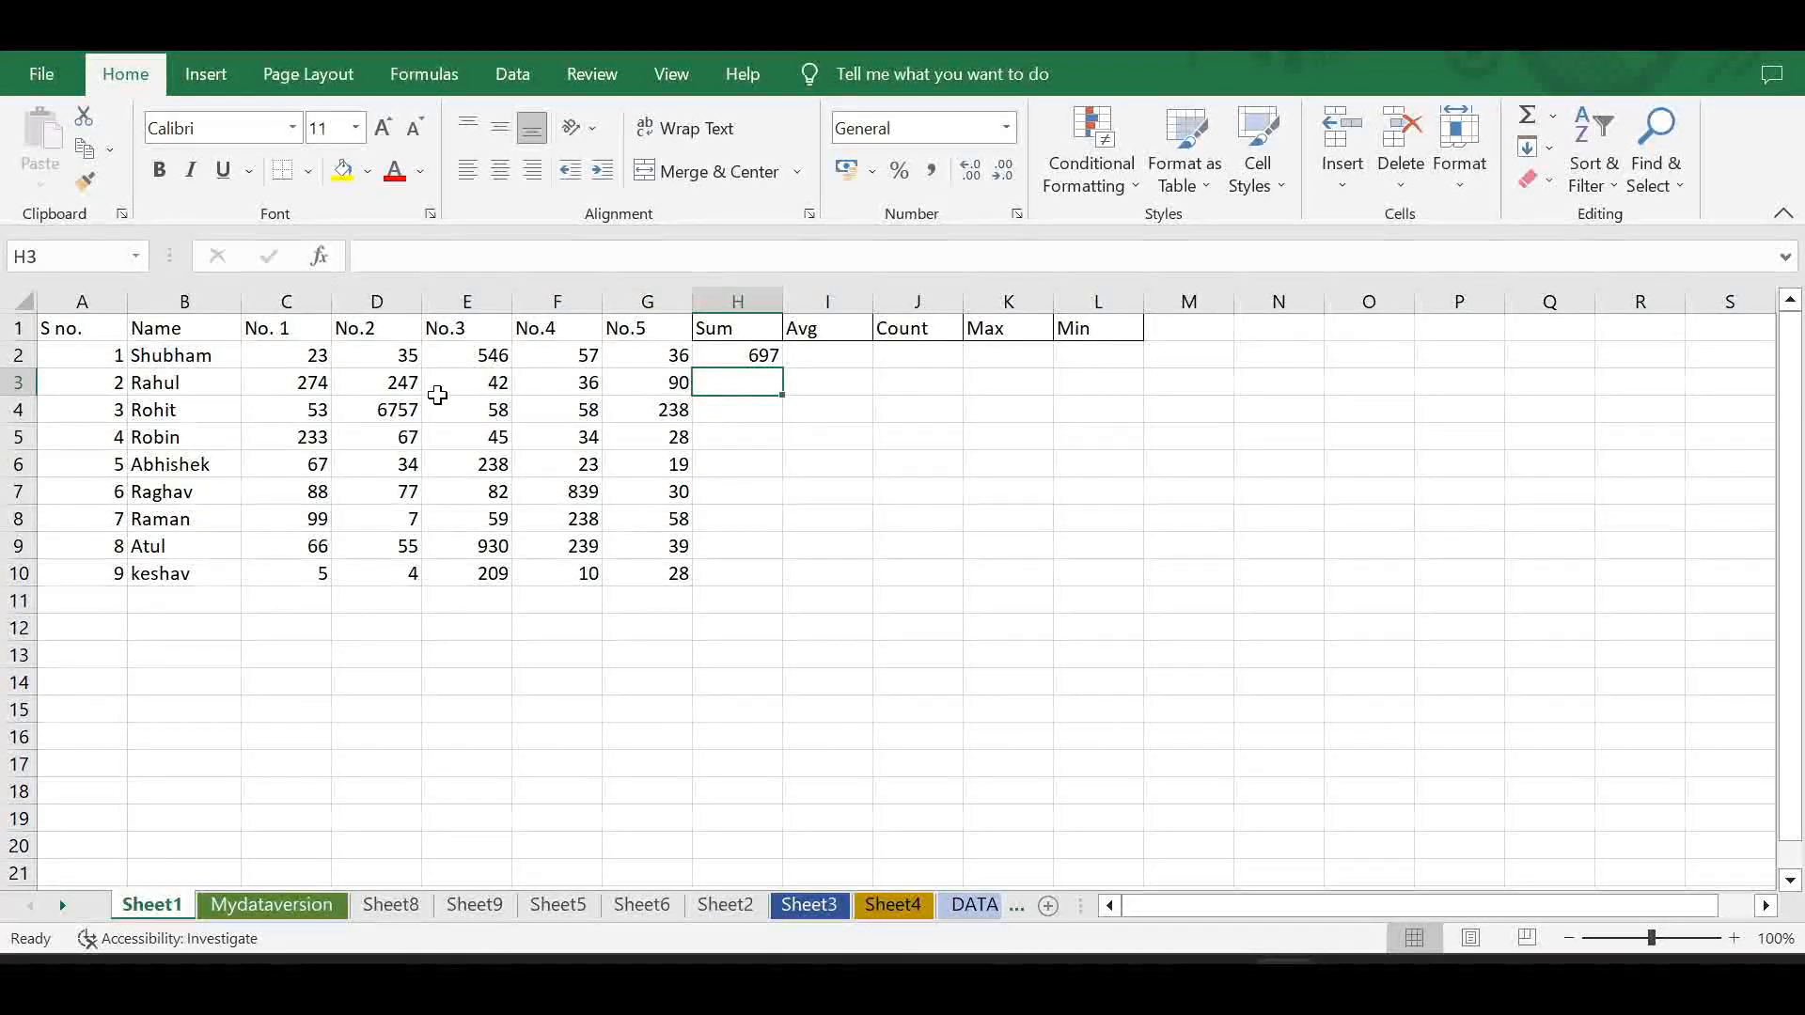
left_click_drag(301, 379, 658, 381)
left_click(1549, 117)
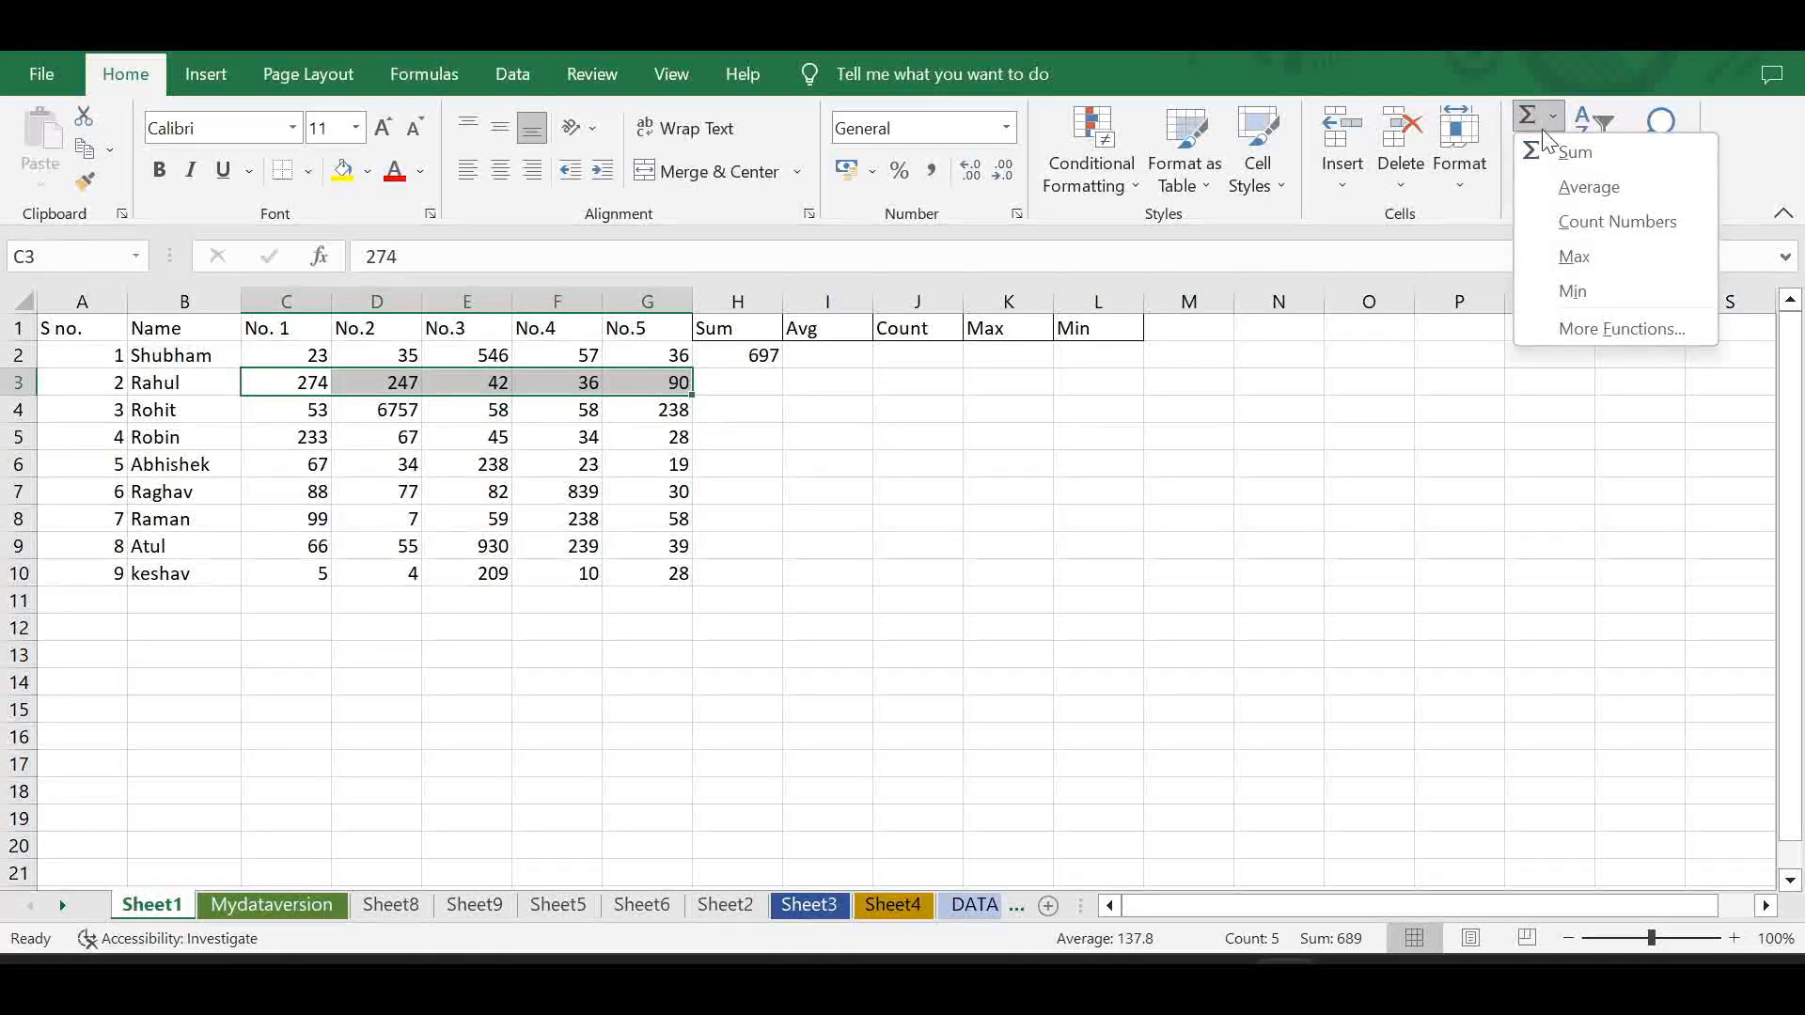
left_click(1539, 162)
- Total C4:G4 and C5:G5 separately into H4 and H5 with AutoSum's Sum function
left_click_drag(310, 410, 668, 410)
left_click(1553, 114)
left_click(1562, 155)
left_click_drag(272, 433, 670, 431)
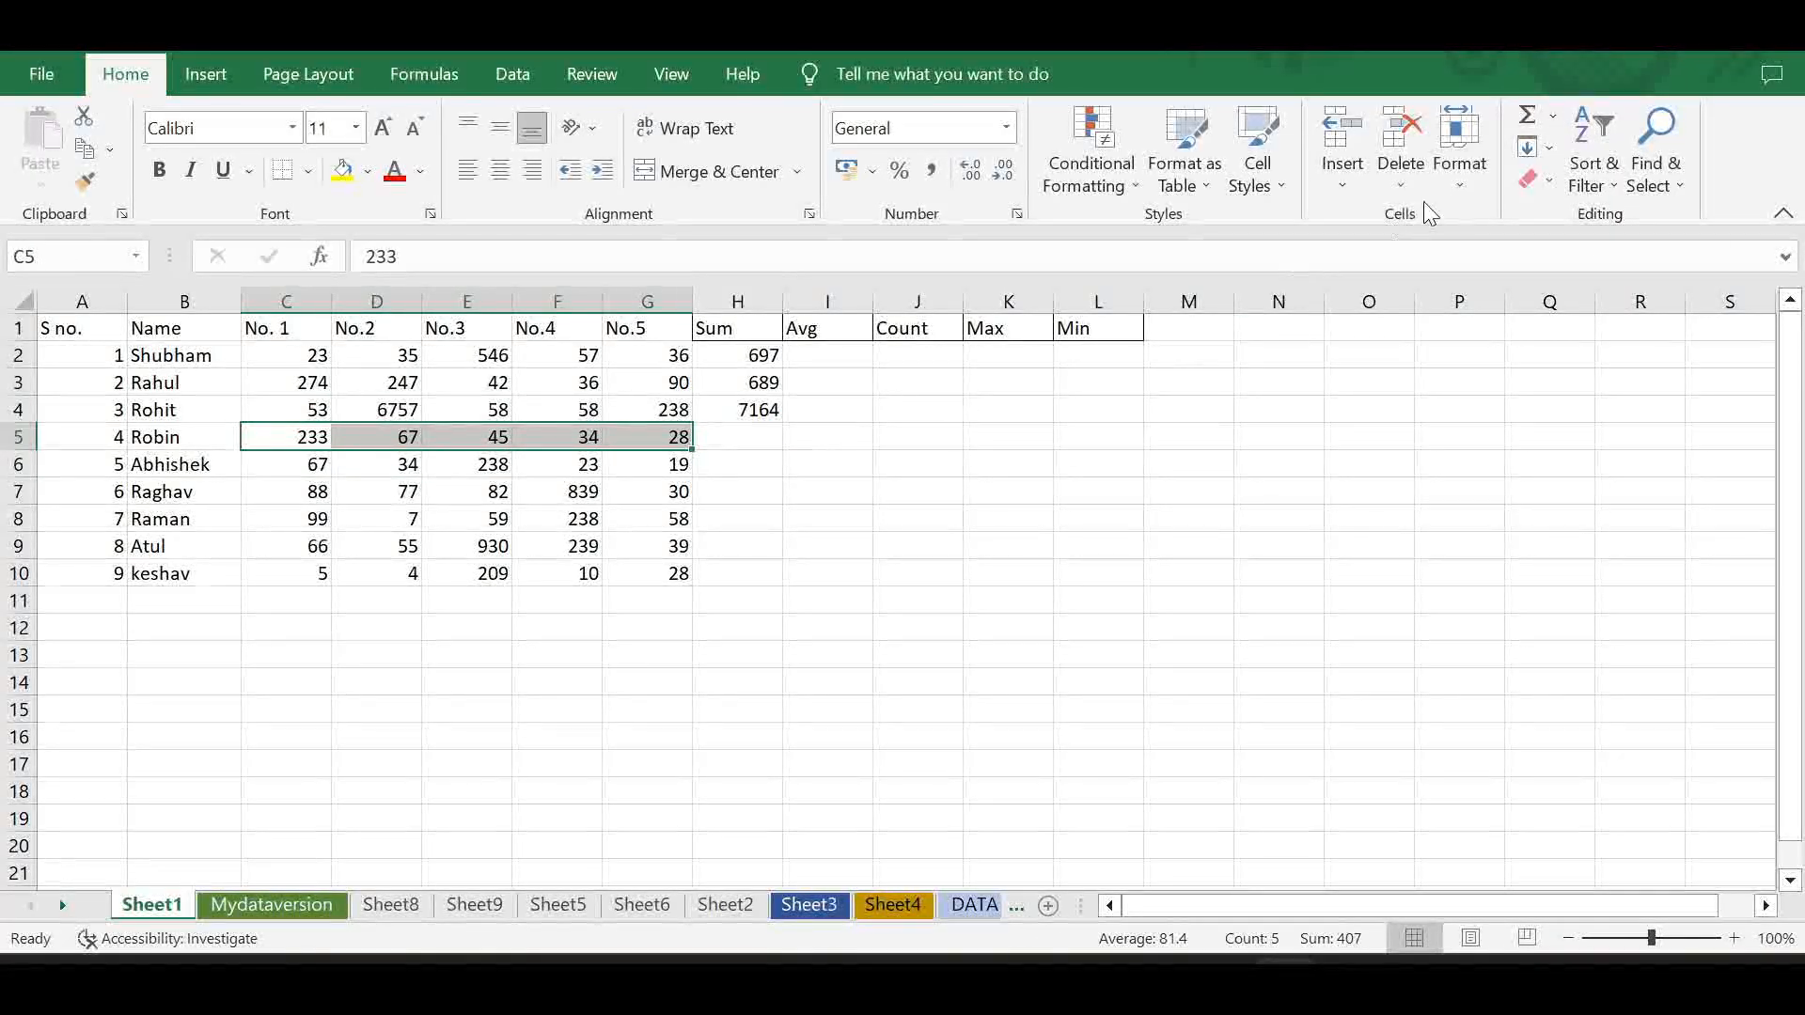
left_click(1553, 115)
left_click(1564, 153)
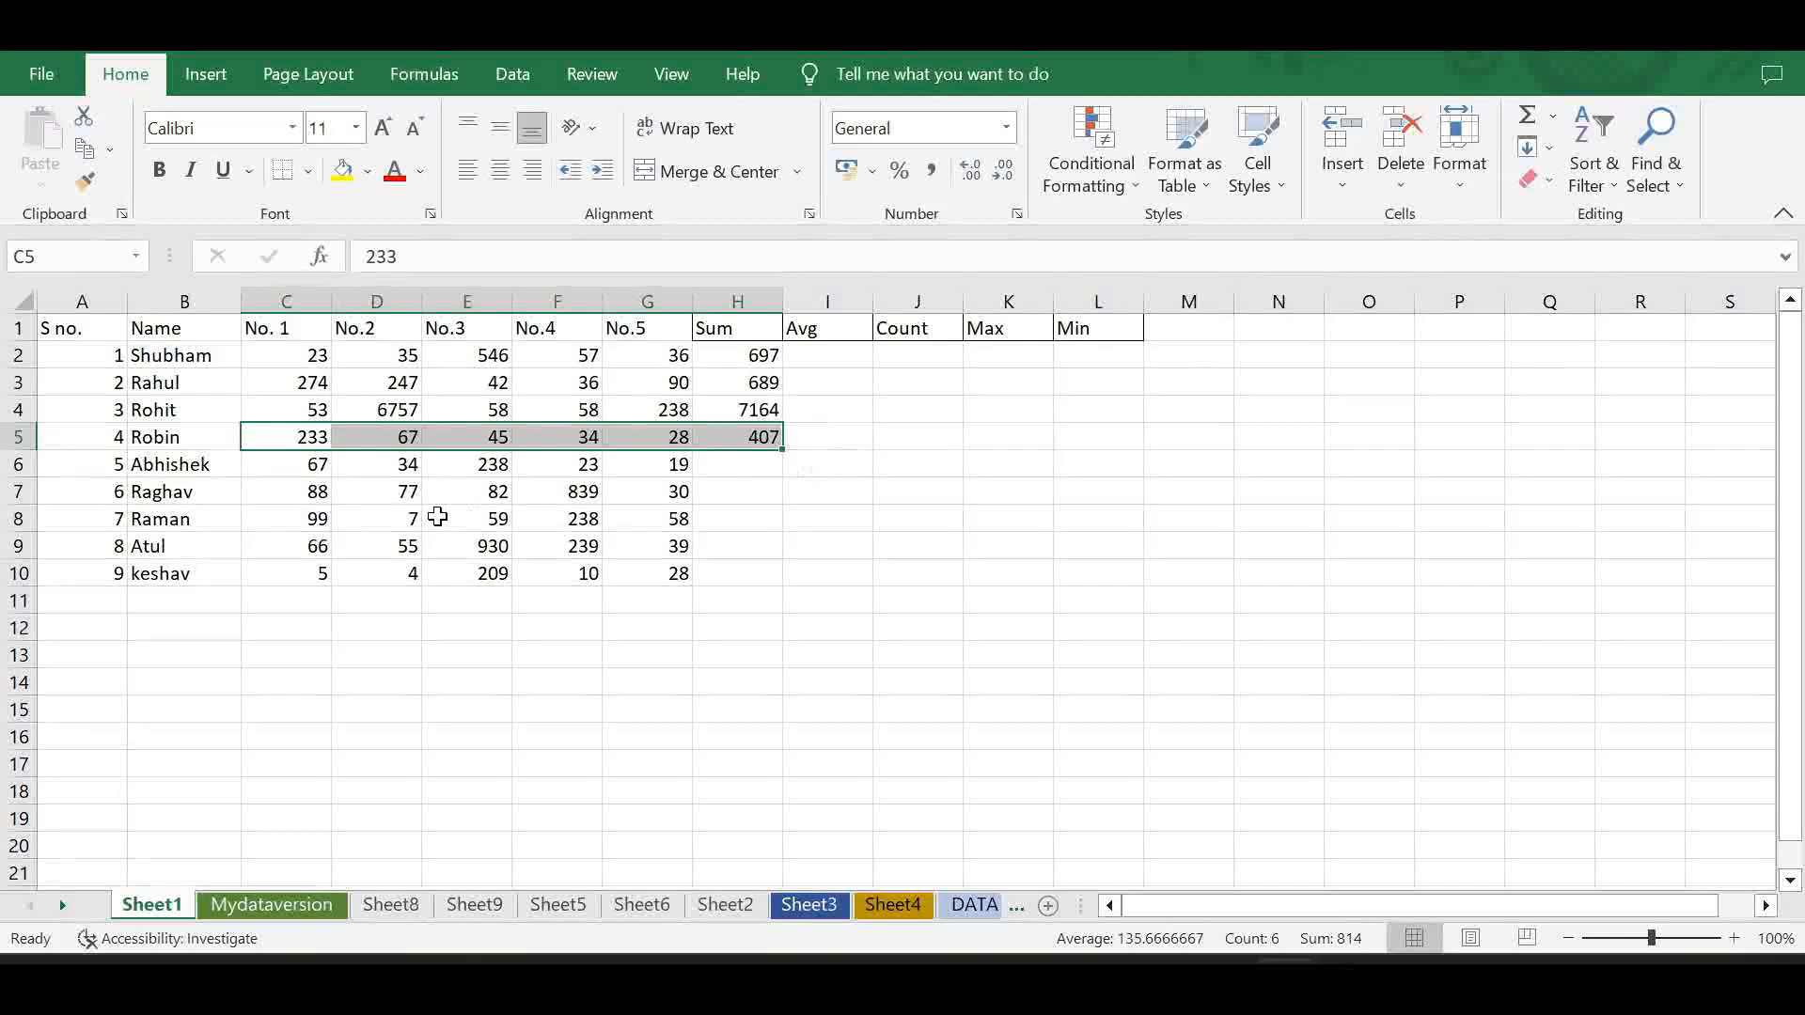
left_click(322, 467)
key("F2")
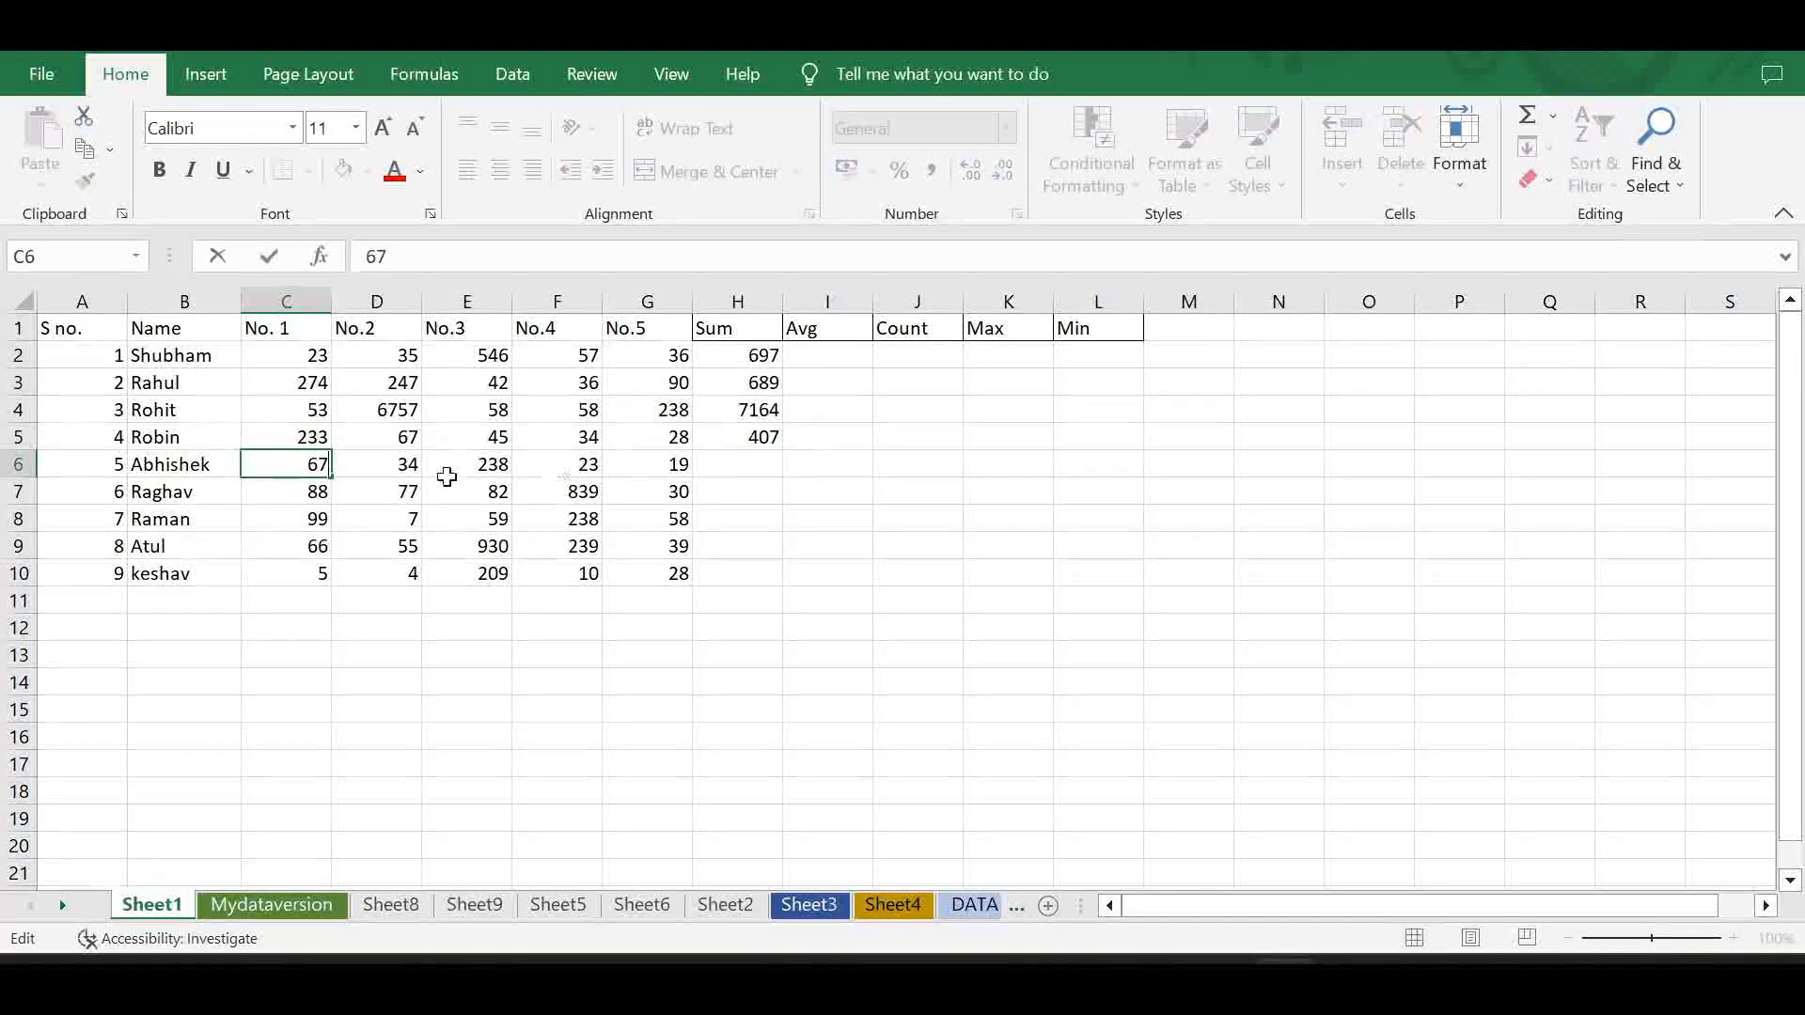
left_click(281, 434)
double_click(291, 464)
left_click(302, 435)
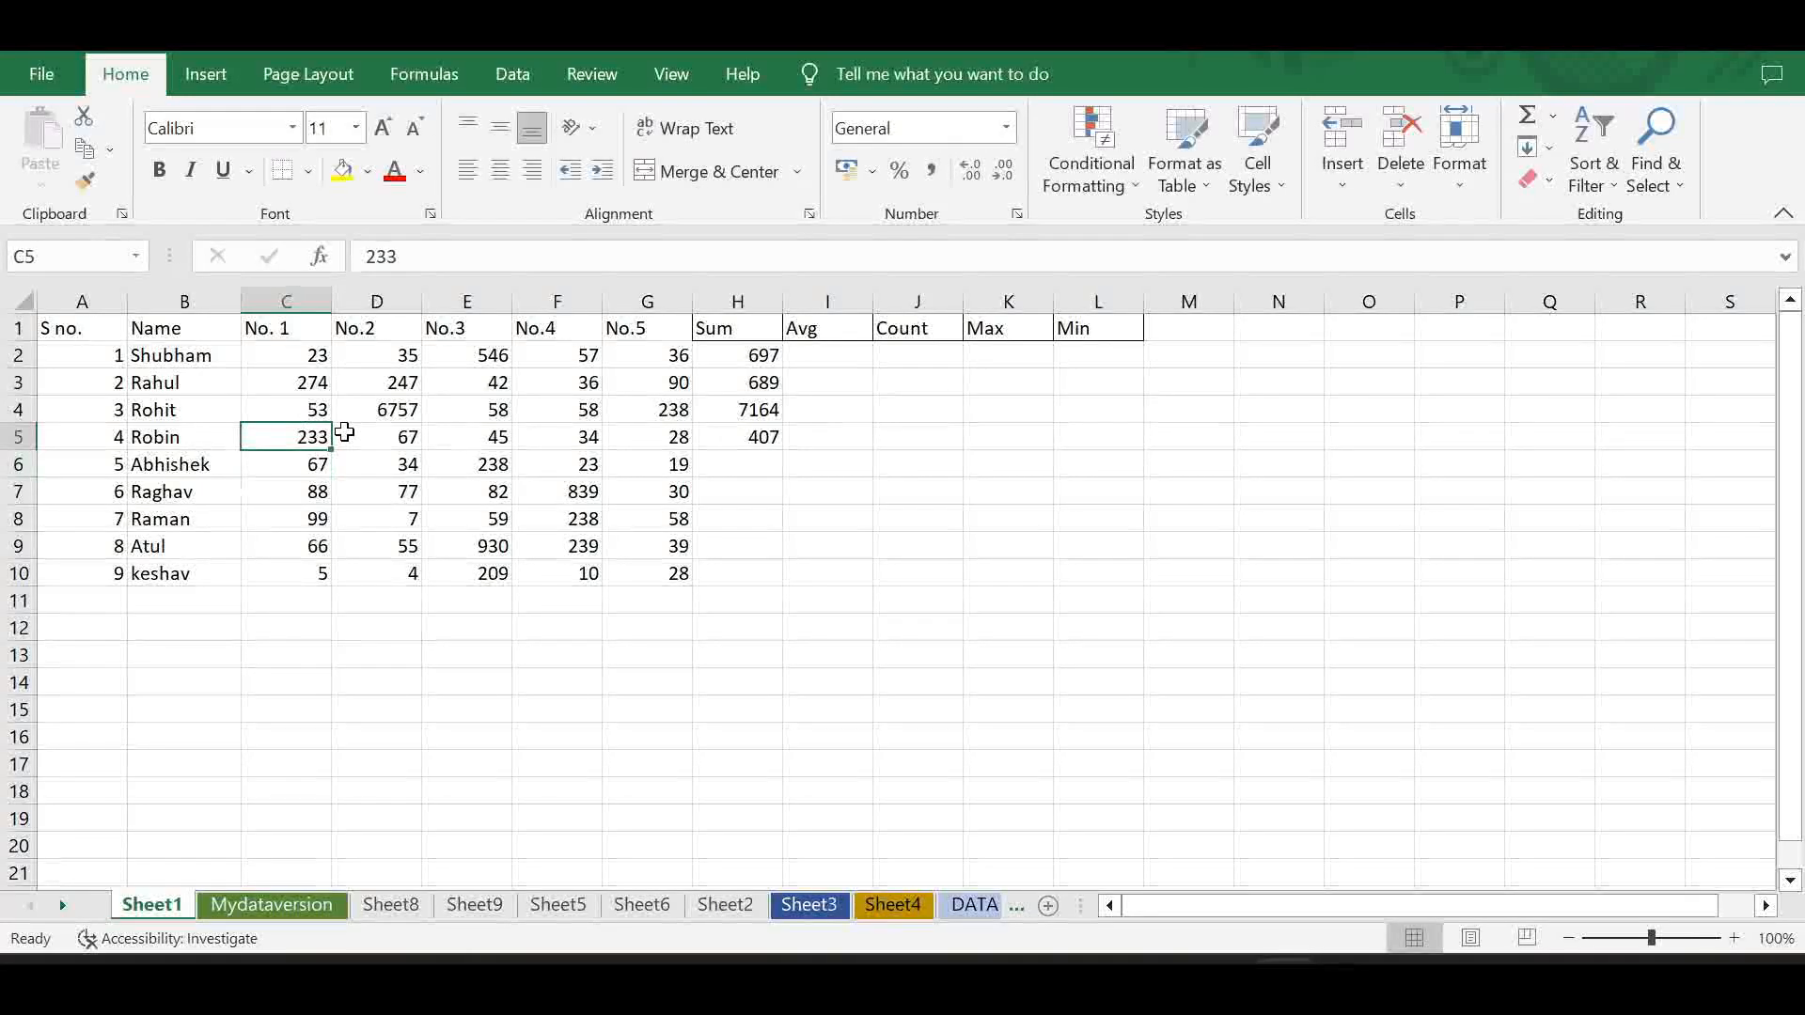
left_click(272, 463)
key("F2")
left_click(278, 435)
left_click(383, 463)
- Total C6:G6 and C7:G7 separately into H6 and H7 with AutoSum's Sum function
left_click_drag(294, 464, 622, 465)
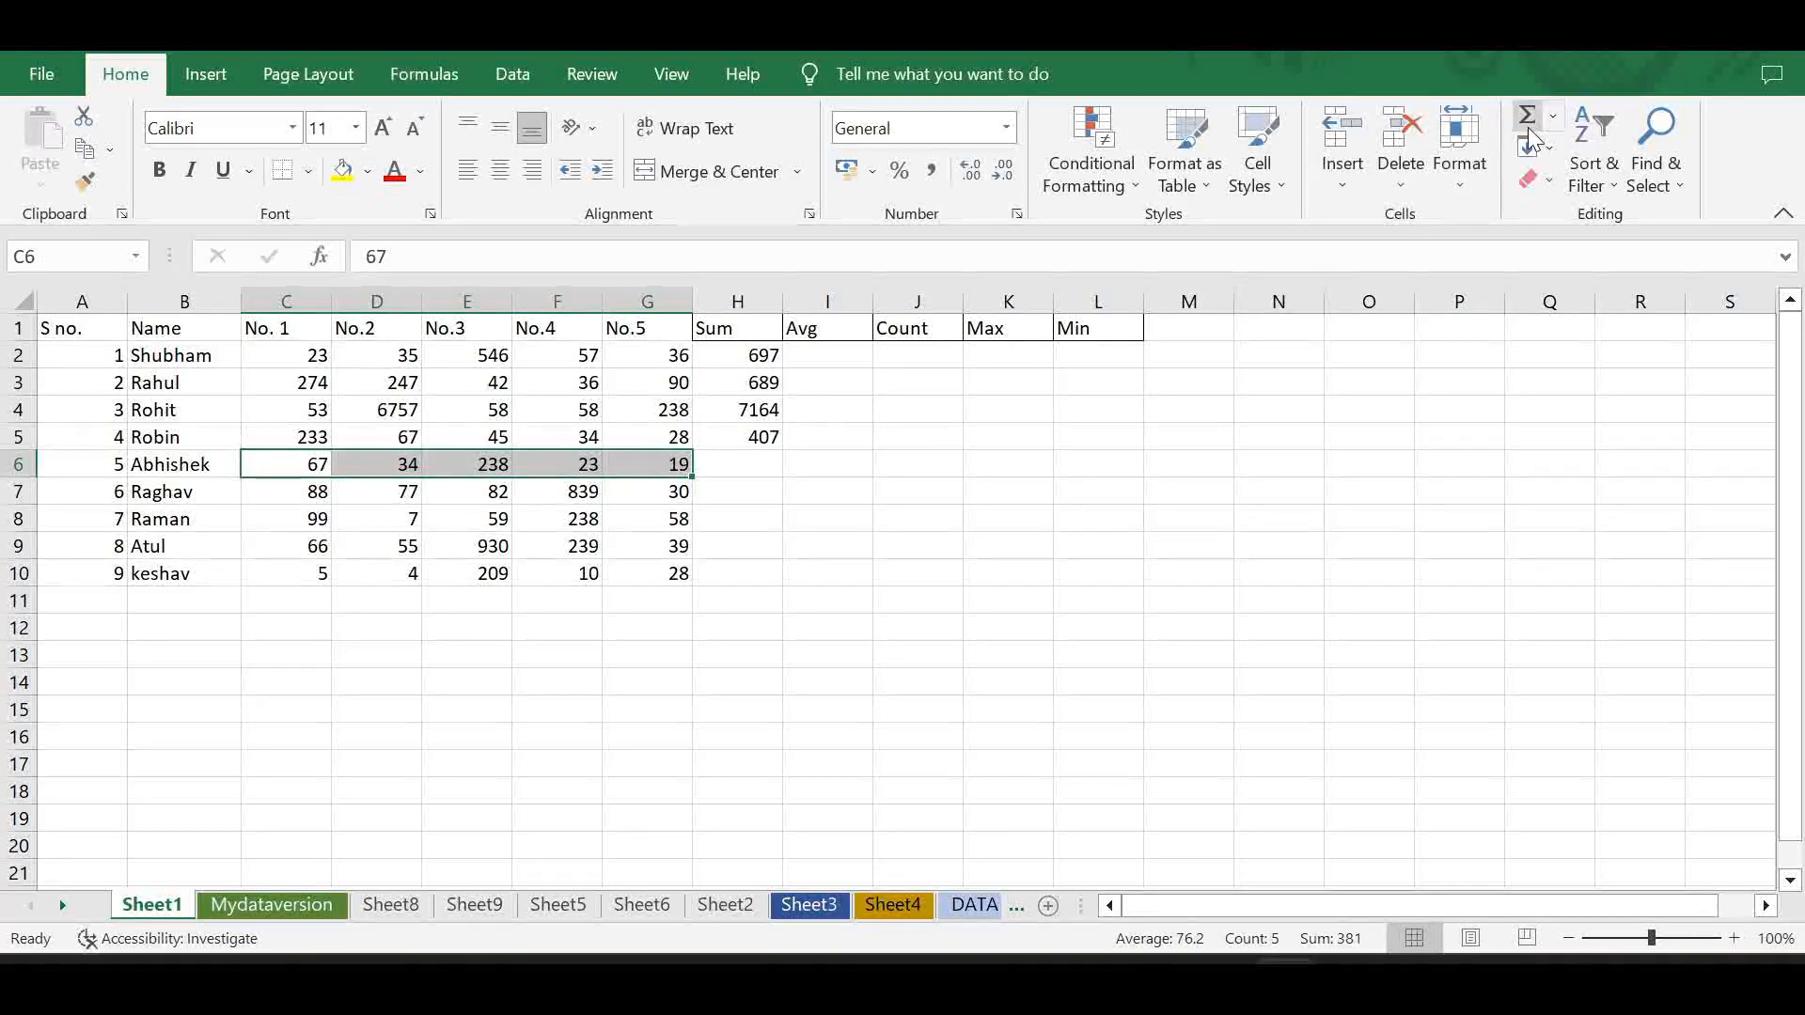
left_click(1551, 116)
left_click(1553, 146)
left_click_drag(307, 491, 615, 489)
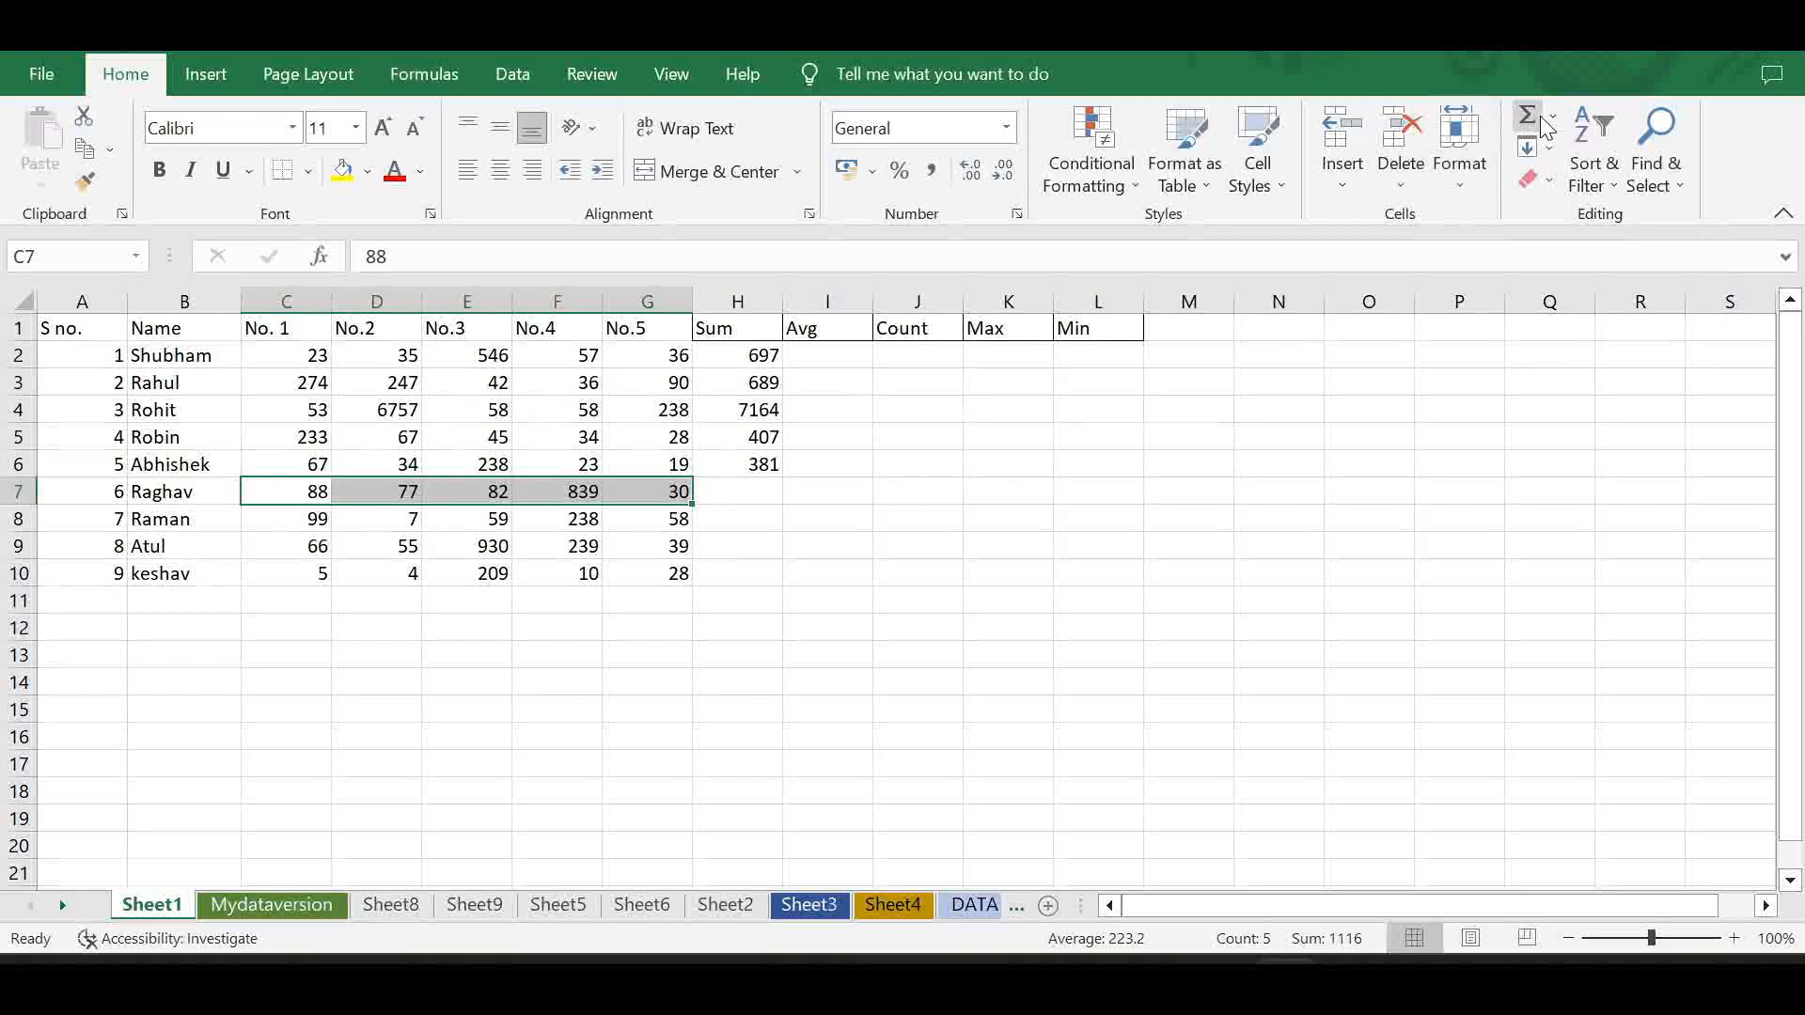
left_click(1551, 115)
left_click(1536, 152)
- Total C8:G8 and C9:G9 separately into H8 and H9 with AutoSum's Sum function
left_click_drag(282, 519, 610, 527)
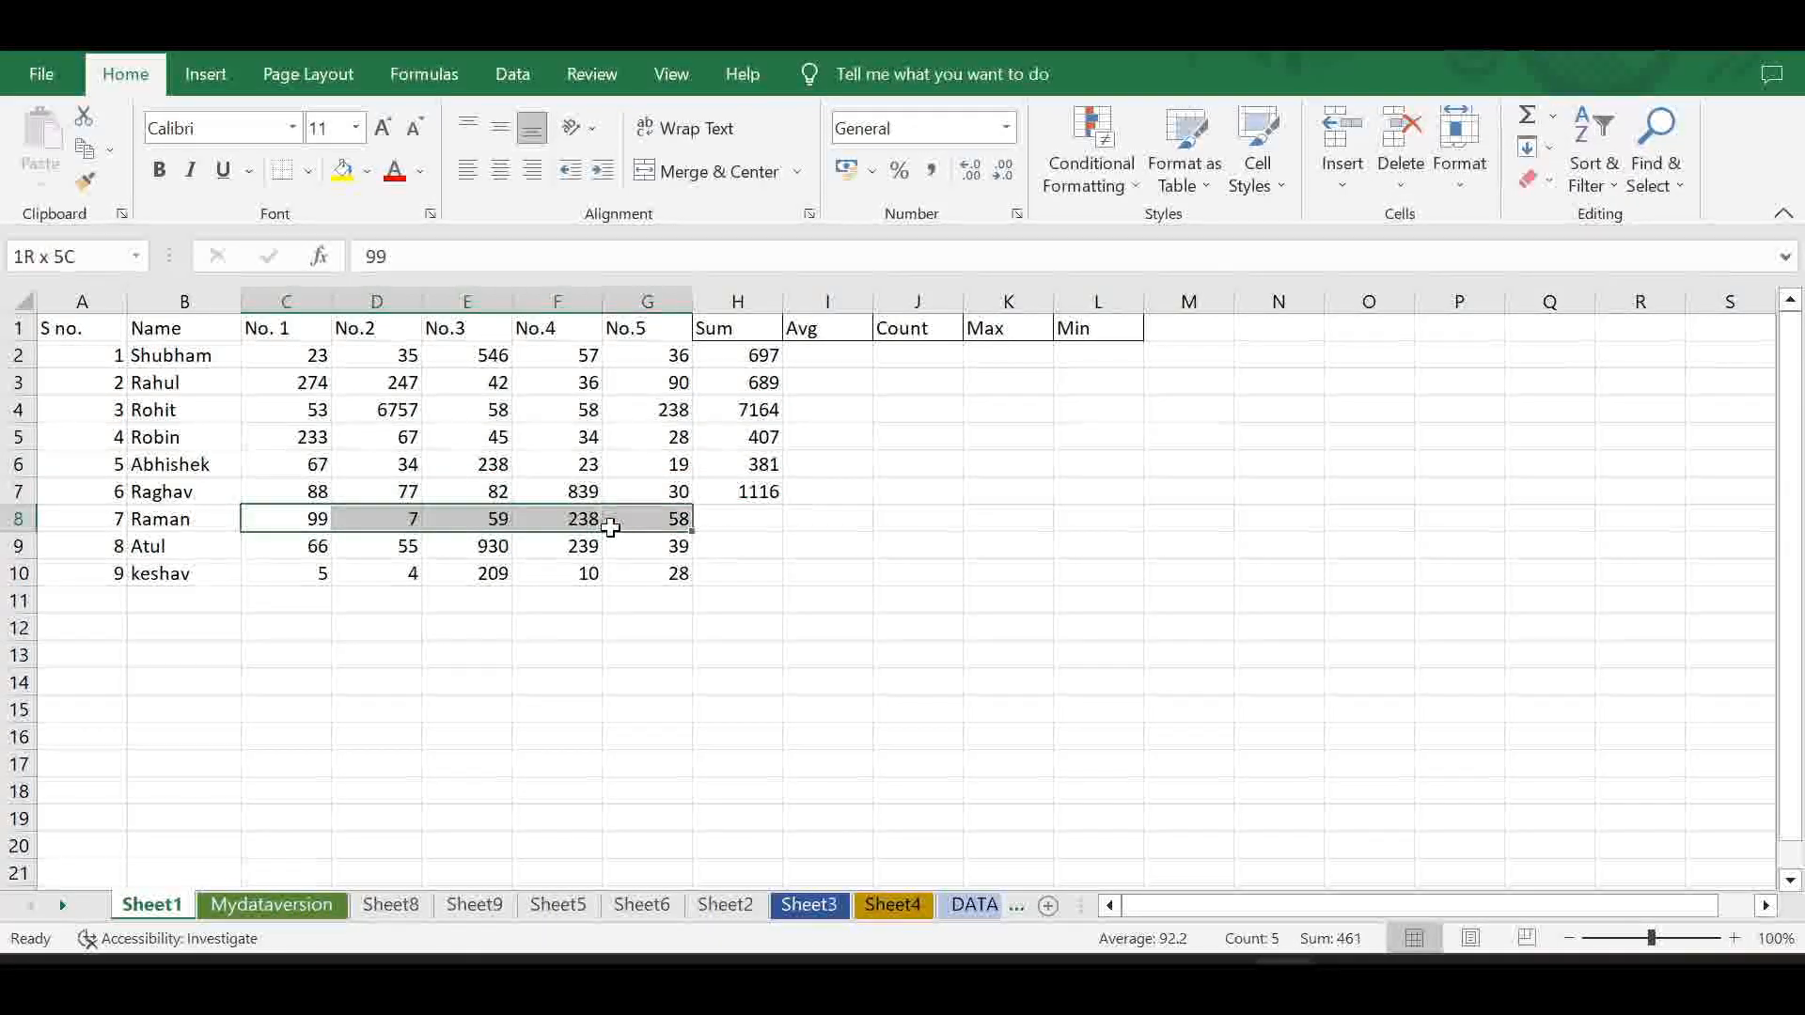
left_click(1551, 116)
left_click(1551, 150)
left_click_drag(286, 551, 639, 546)
left_click(1552, 115)
left_click(1556, 152)
- Total C10:G10 into H10 with AutoSum's Sum function
left_click_drag(292, 576, 658, 574)
left_click(1551, 119)
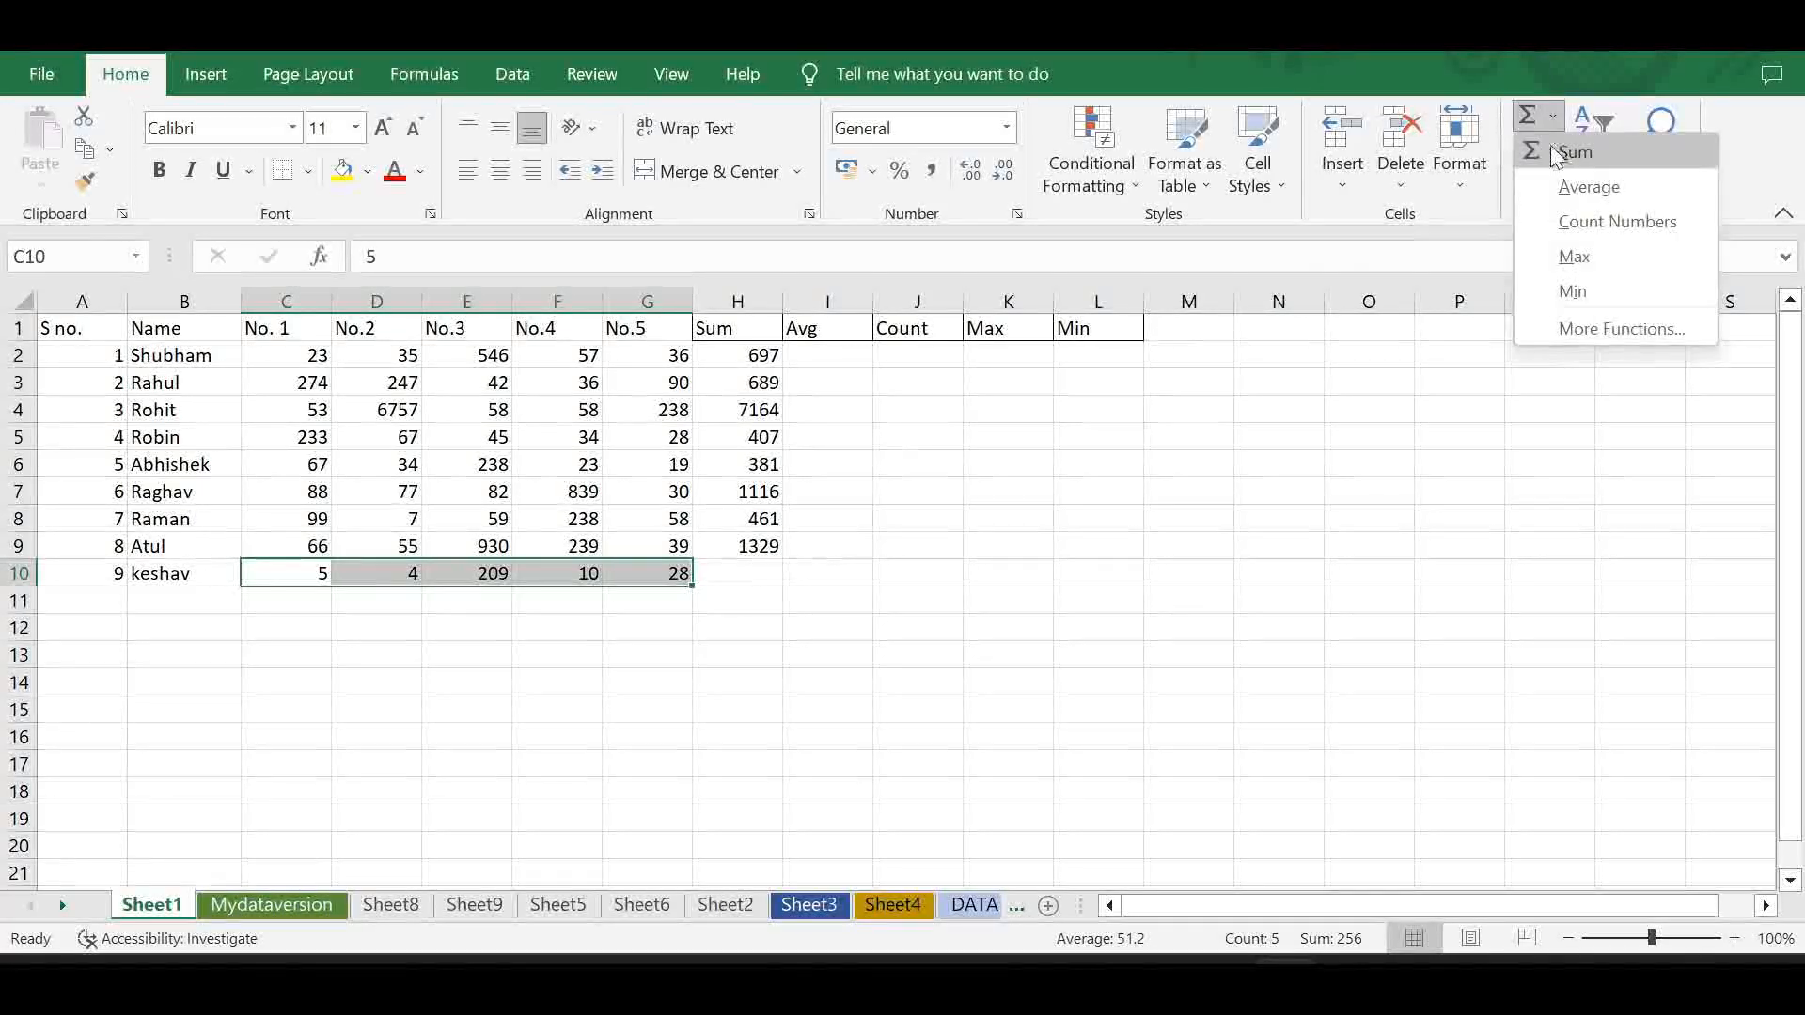
left_click(1555, 152)
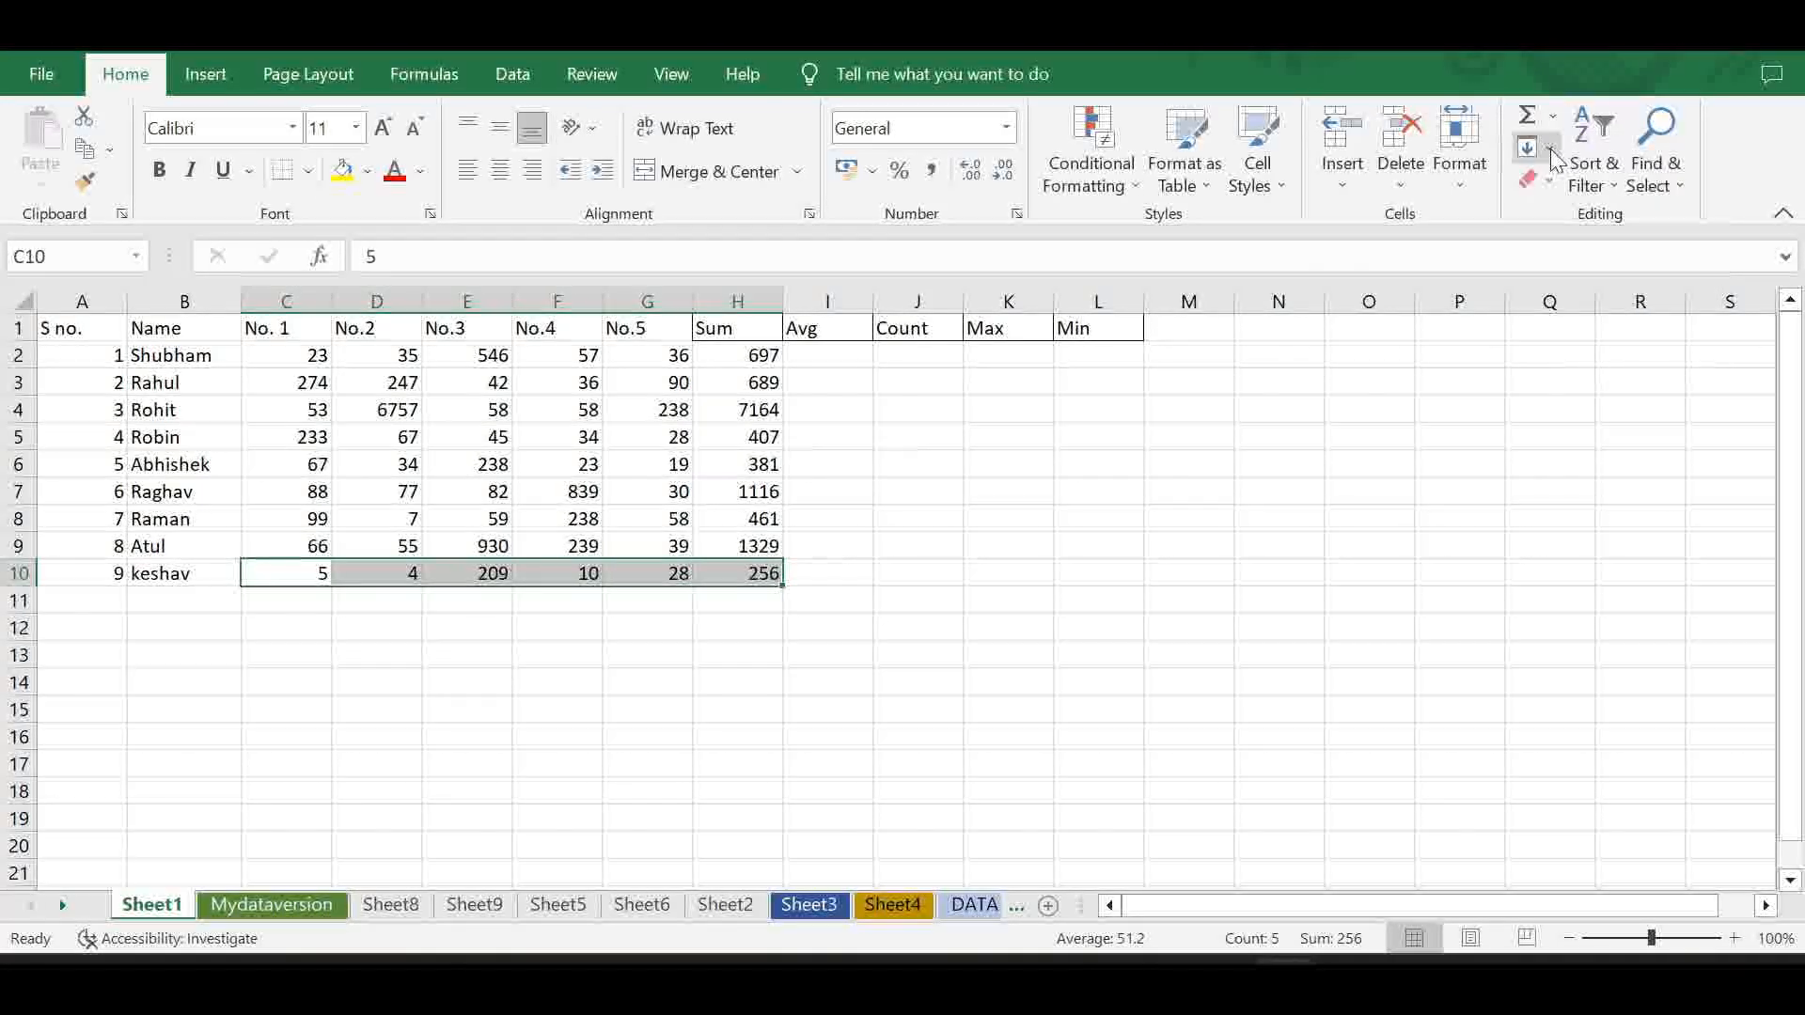
- Enter the formula =AVERAGE(C2:G2) in I2 under the Avg header, picking AVERAGE from the function suggestions
left_click(817, 362)
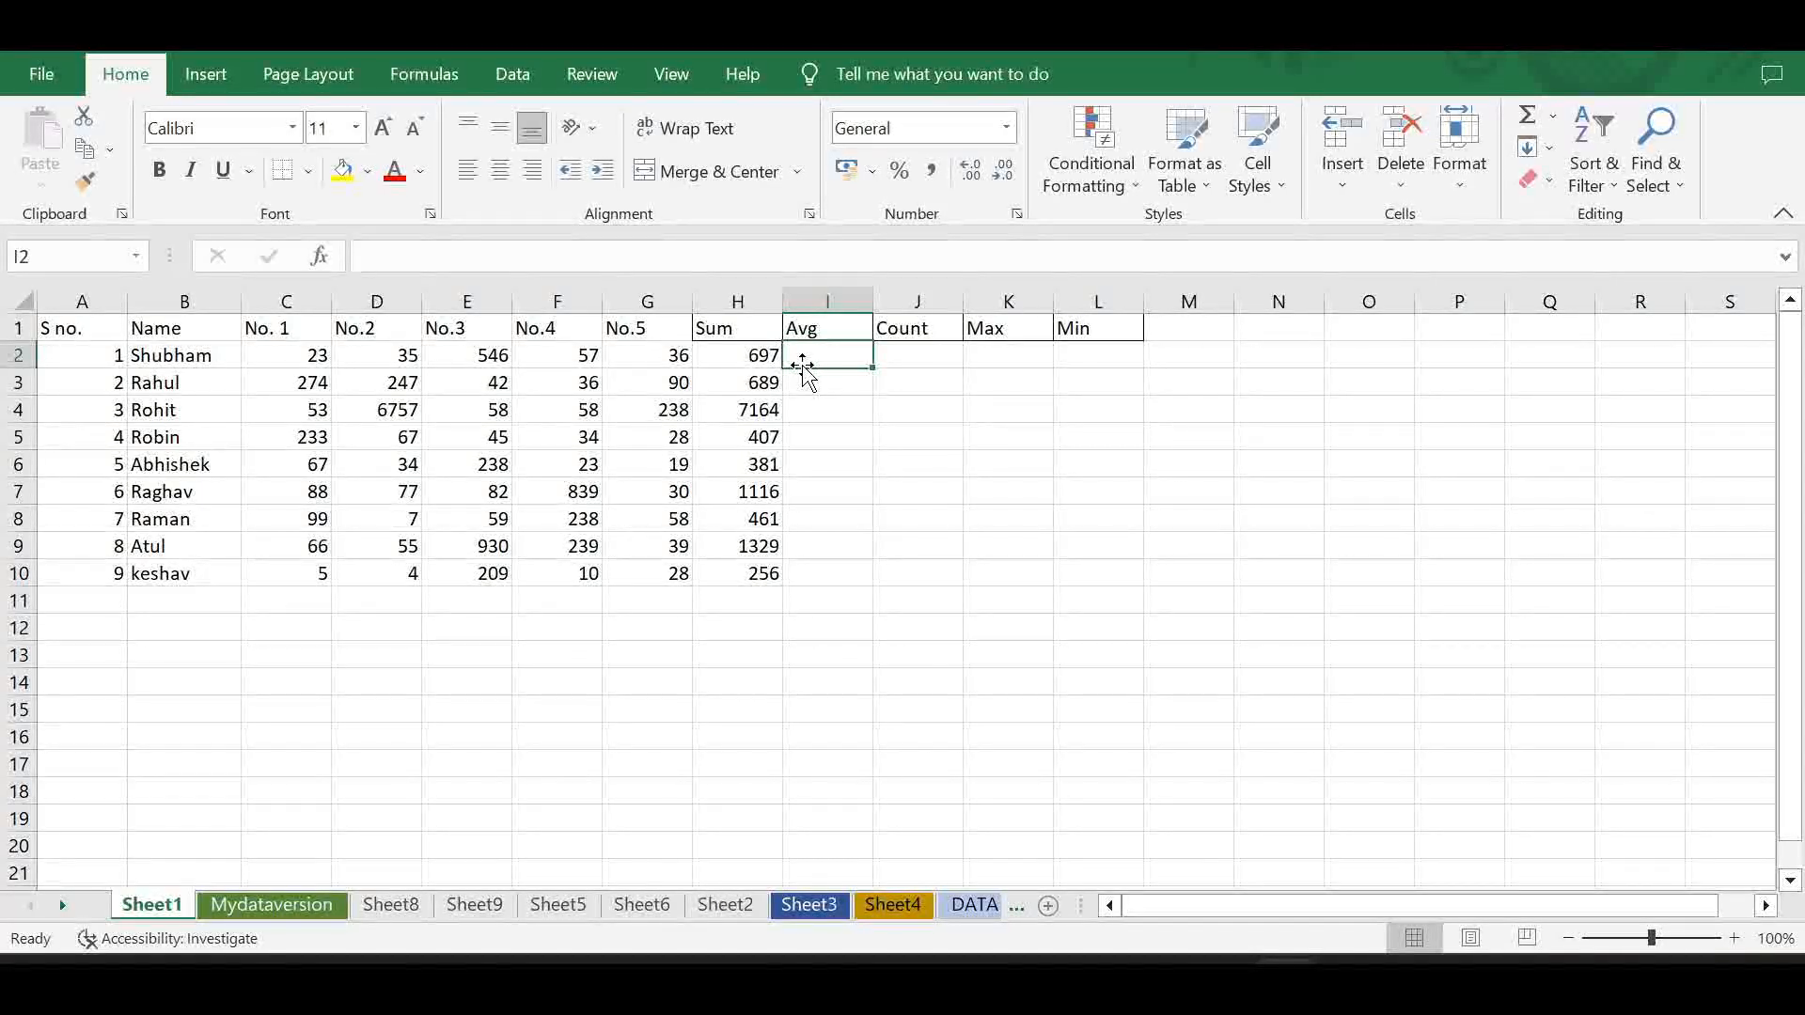
type("=")
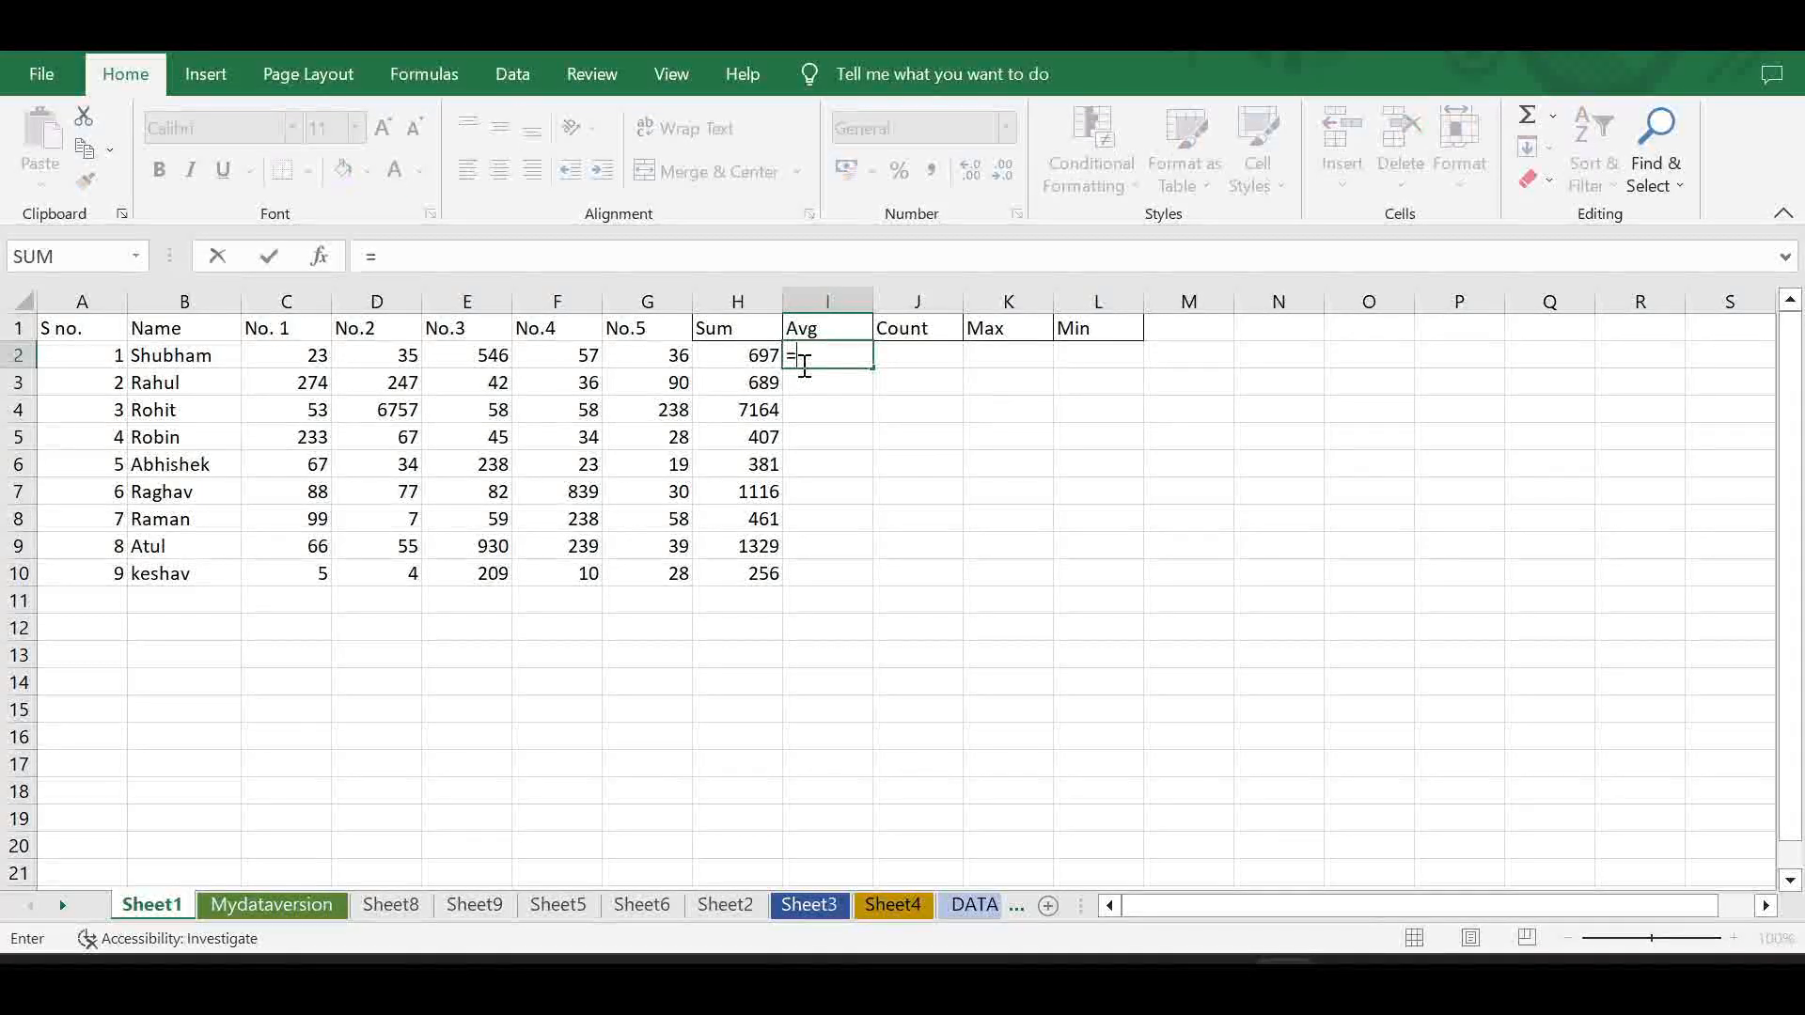
type("aver")
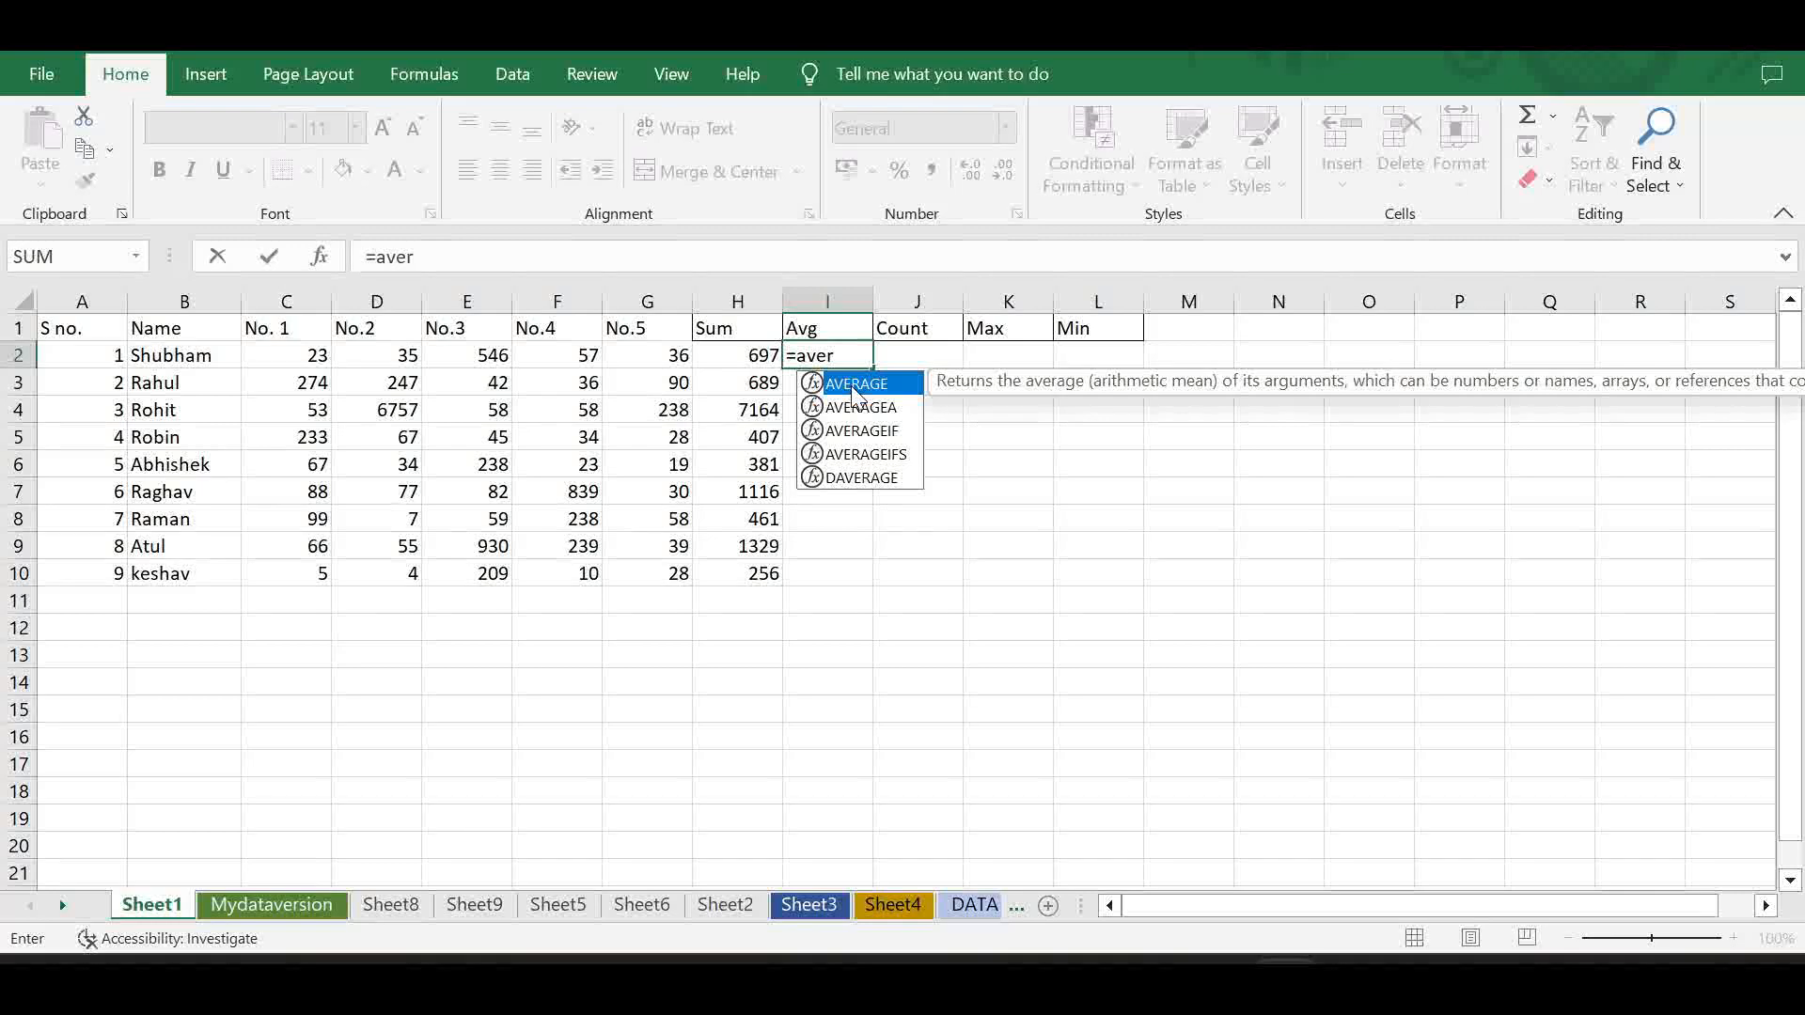
double_click(853, 387)
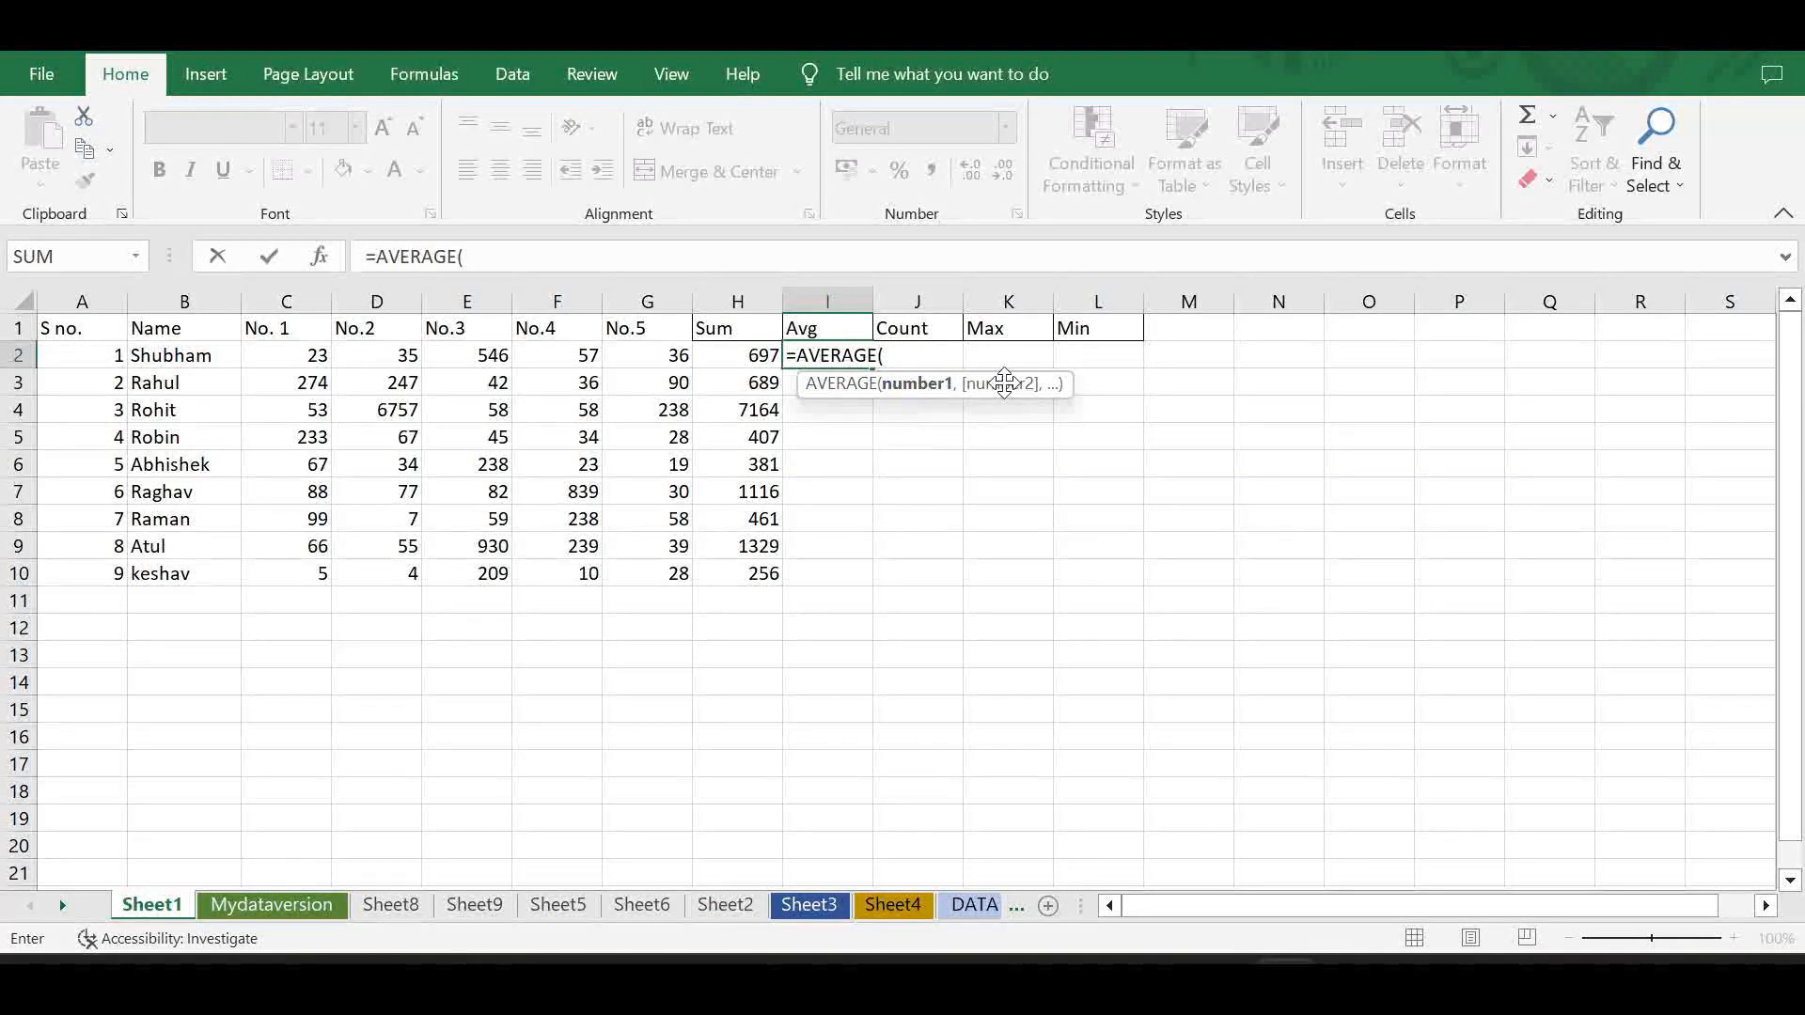
left_click_drag(297, 354, 649, 353)
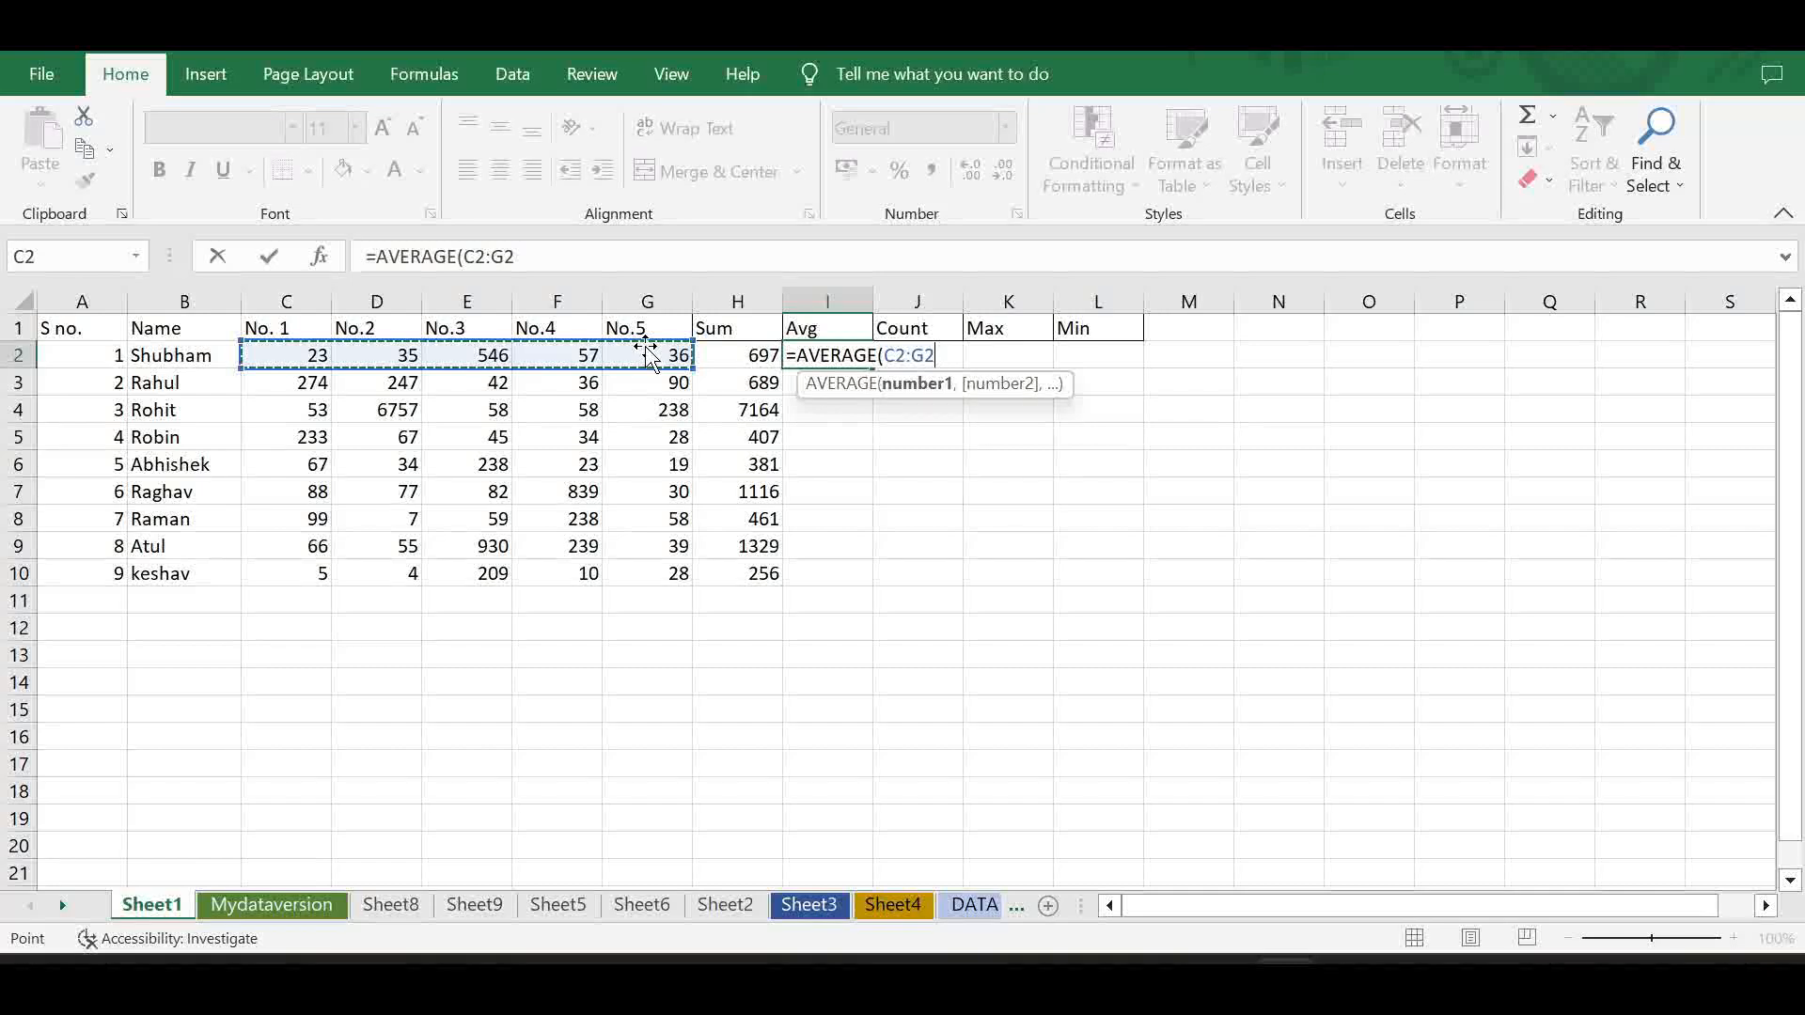
key("Return")
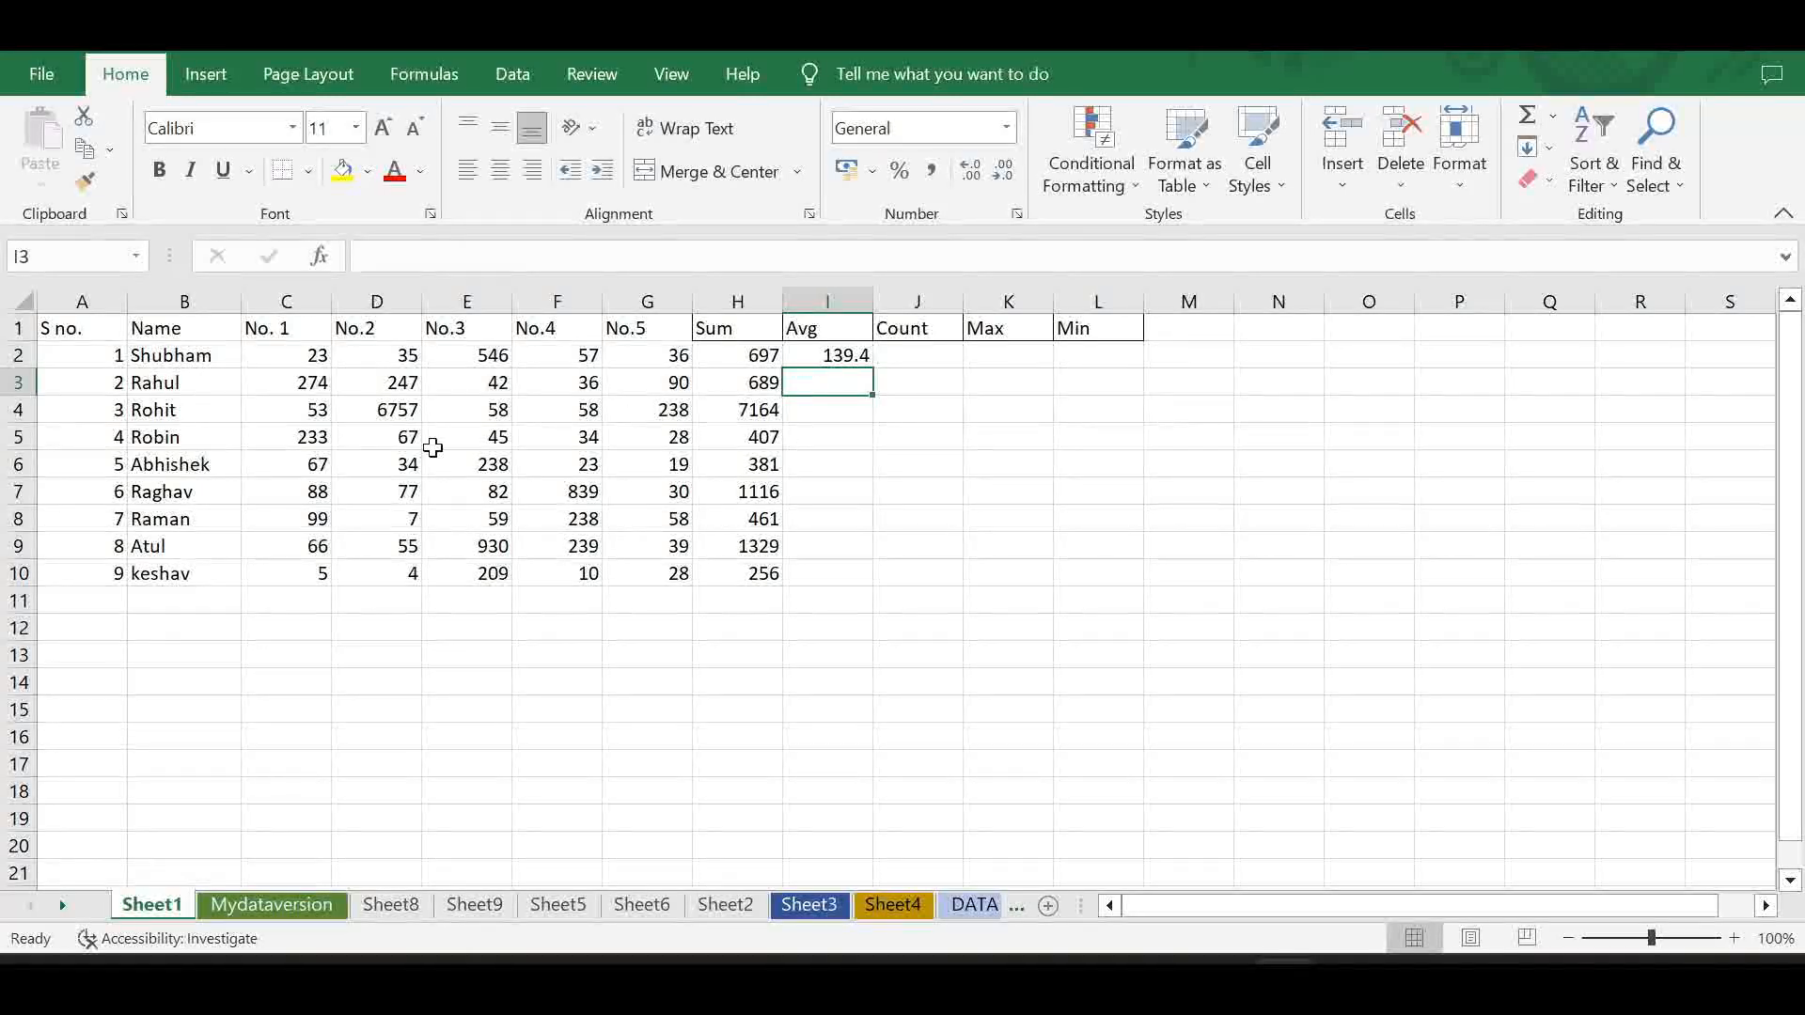
- Average C3:G3 into I3 with AutoSum's Average function and check the resulting formula
left_click_drag(311, 382, 631, 391)
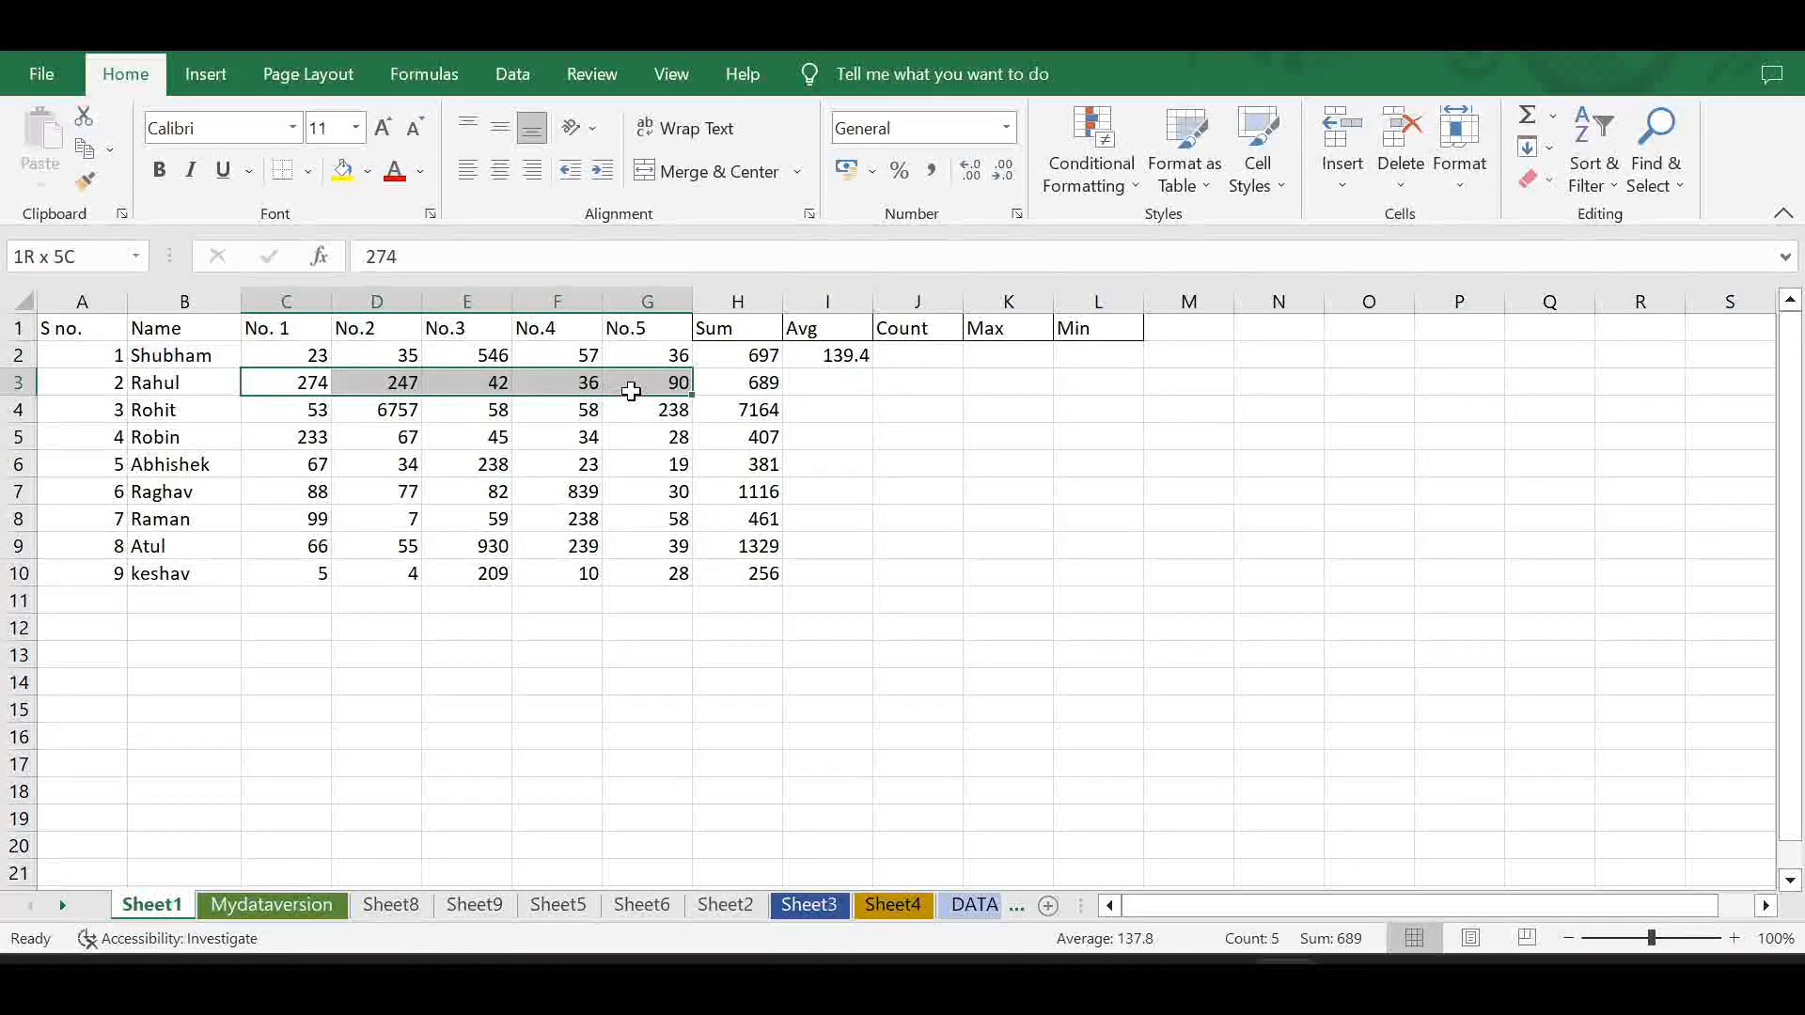
left_click(1552, 115)
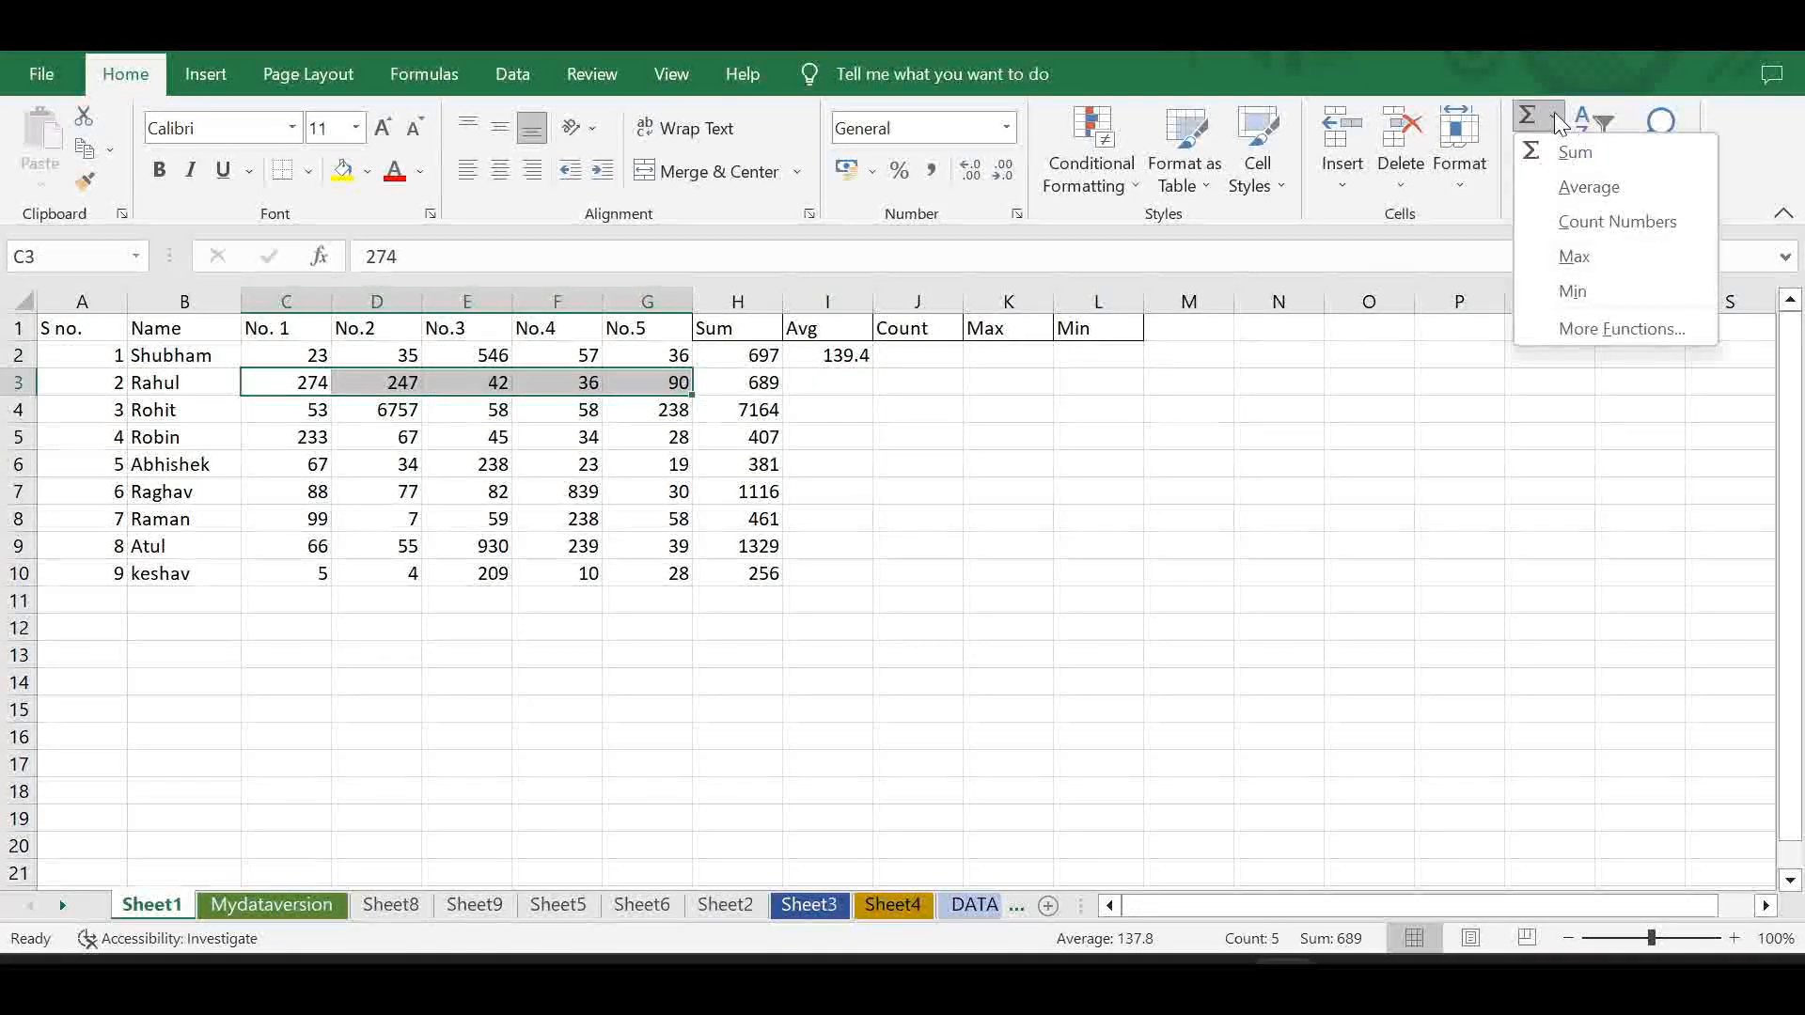
left_click(1561, 188)
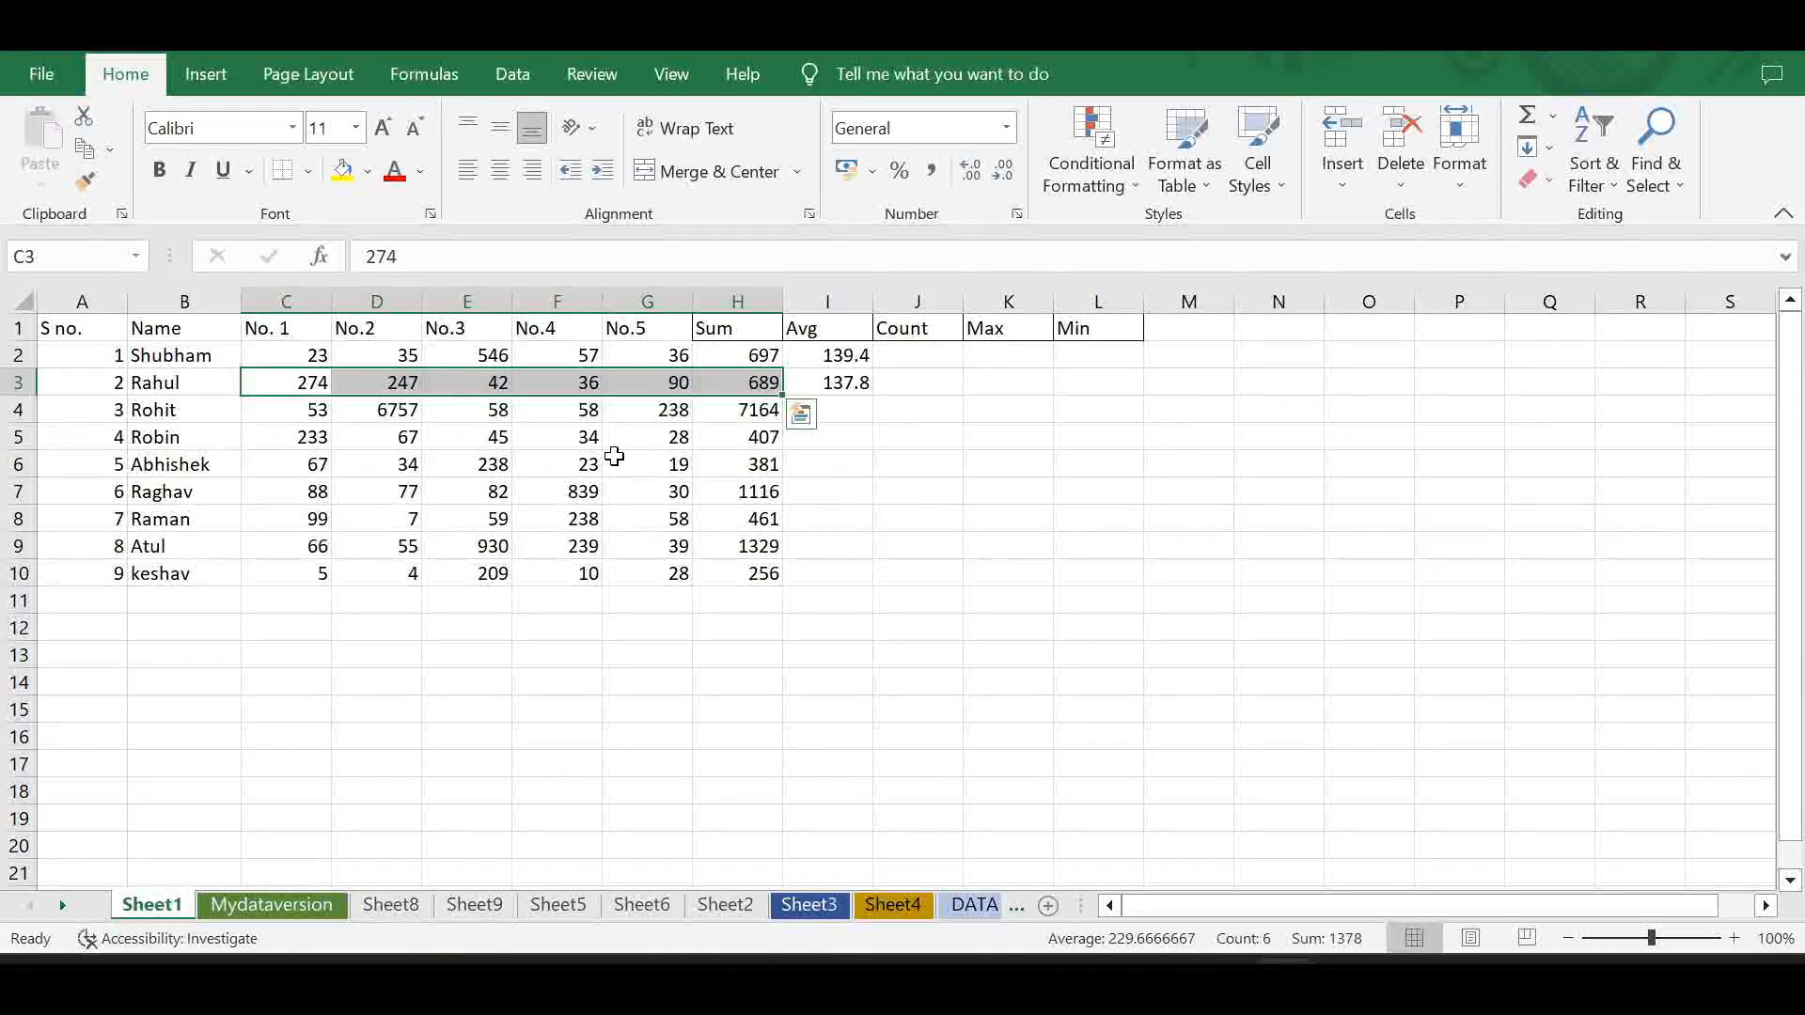
left_click(823, 385)
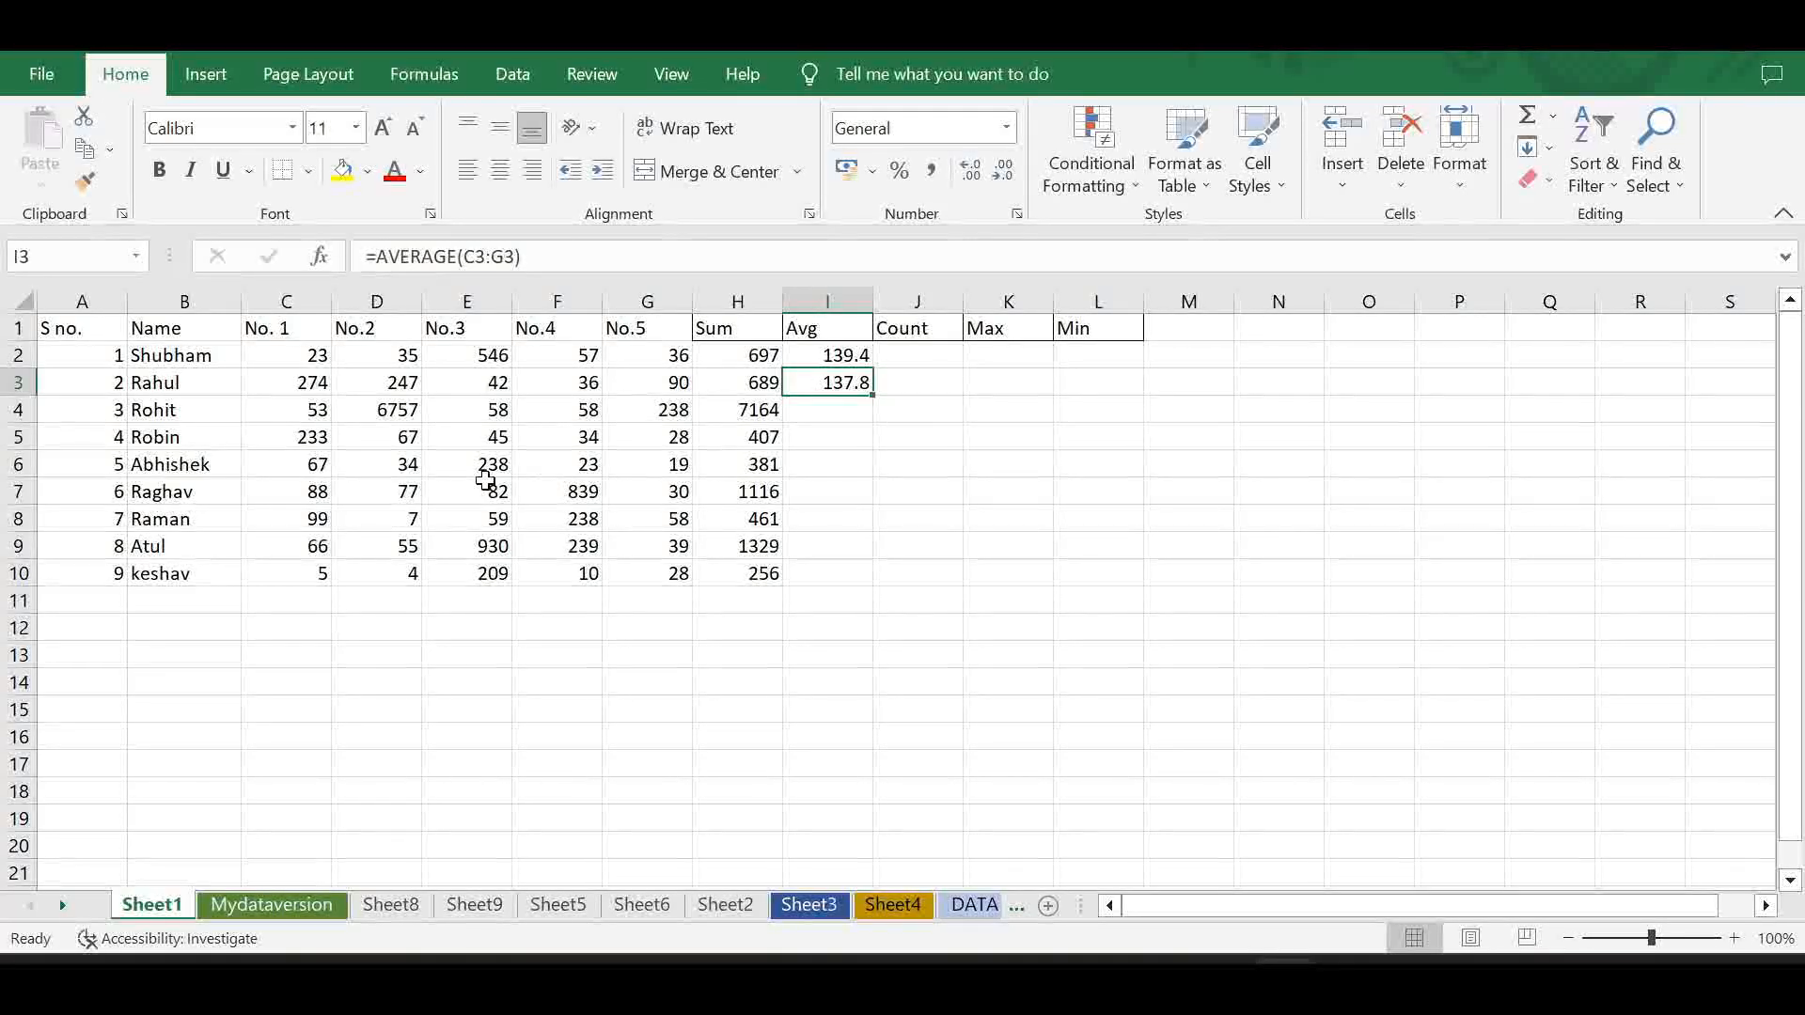
- Fill the average formula in I3 down through I10
left_click_drag(302, 414, 644, 411)
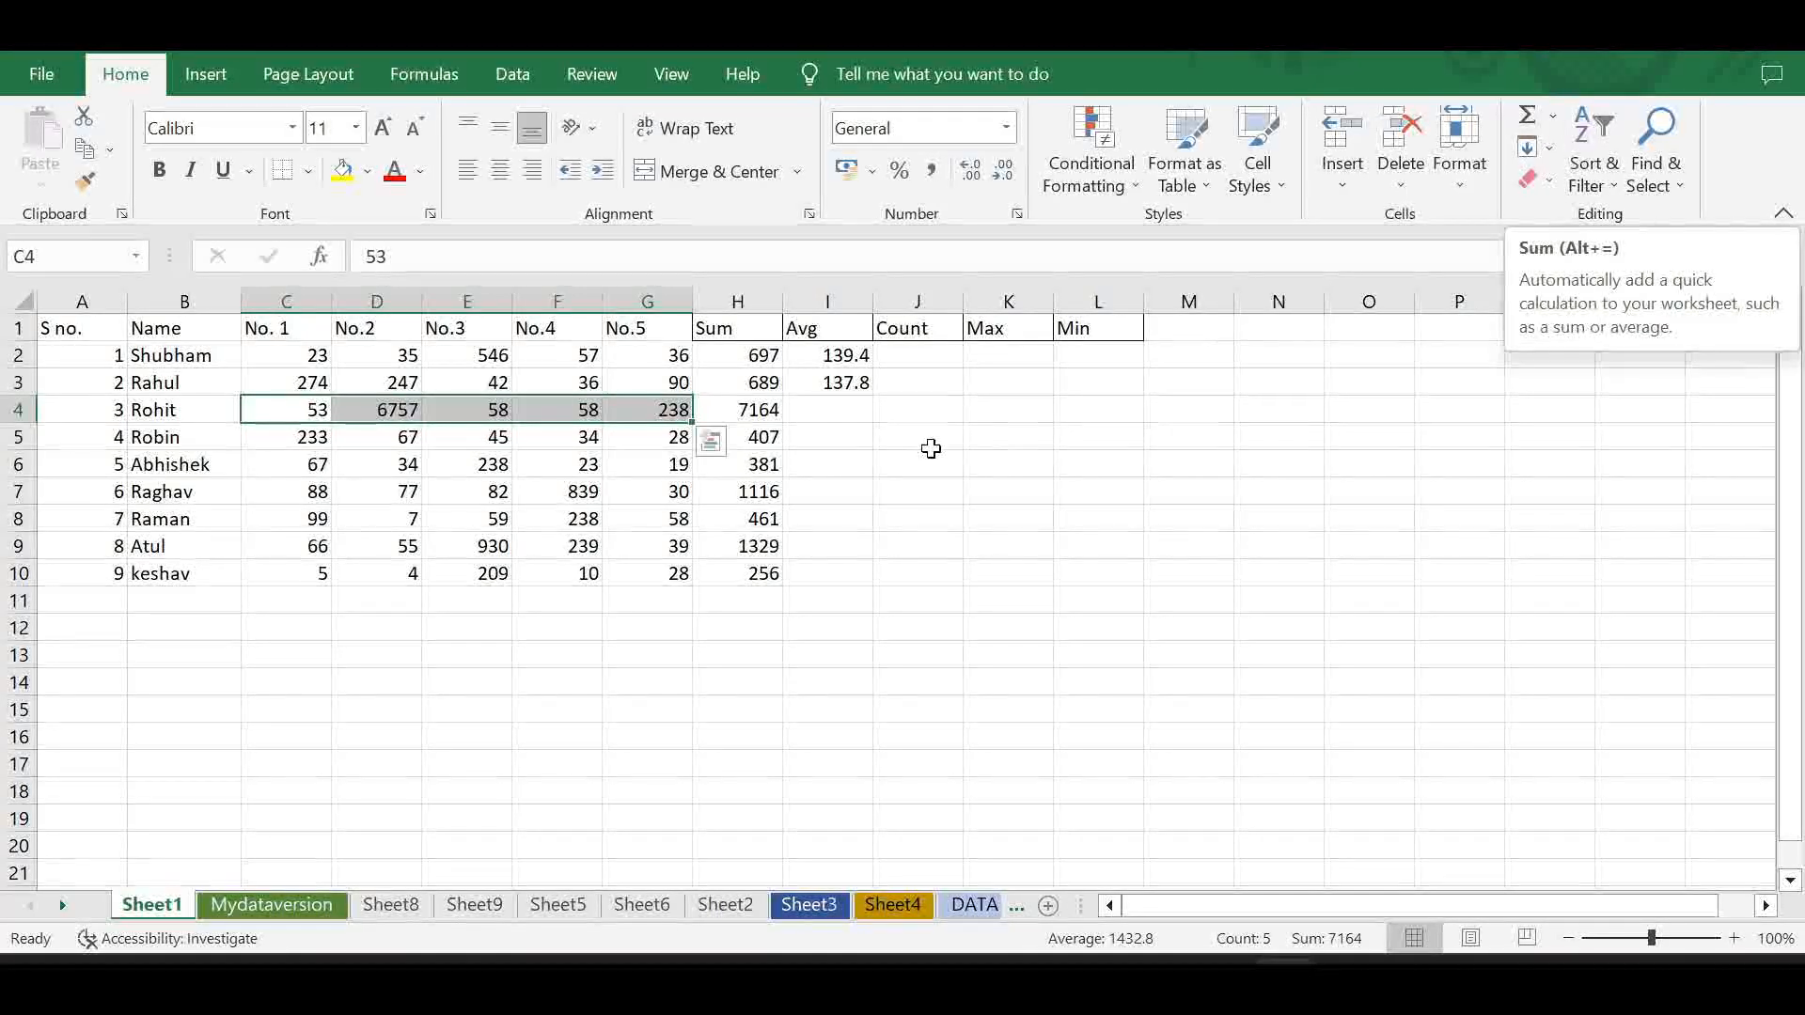
left_click(824, 381)
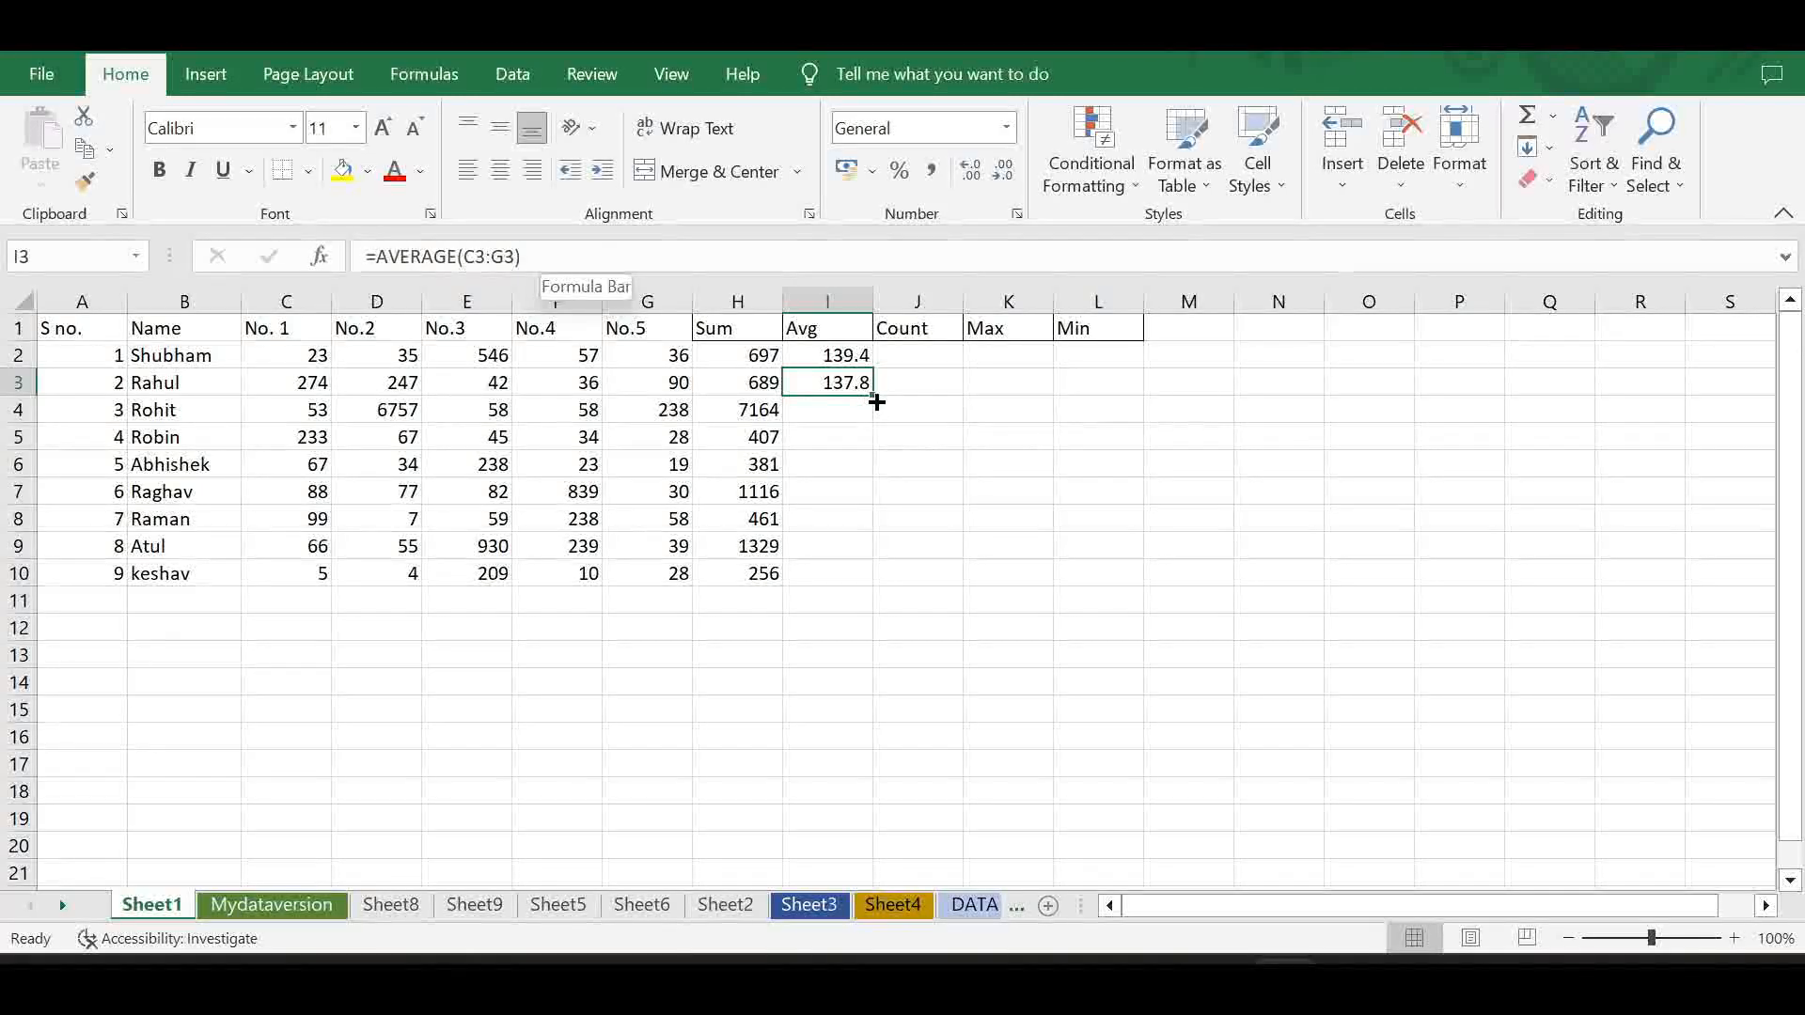
left_click_drag(873, 395, 854, 573)
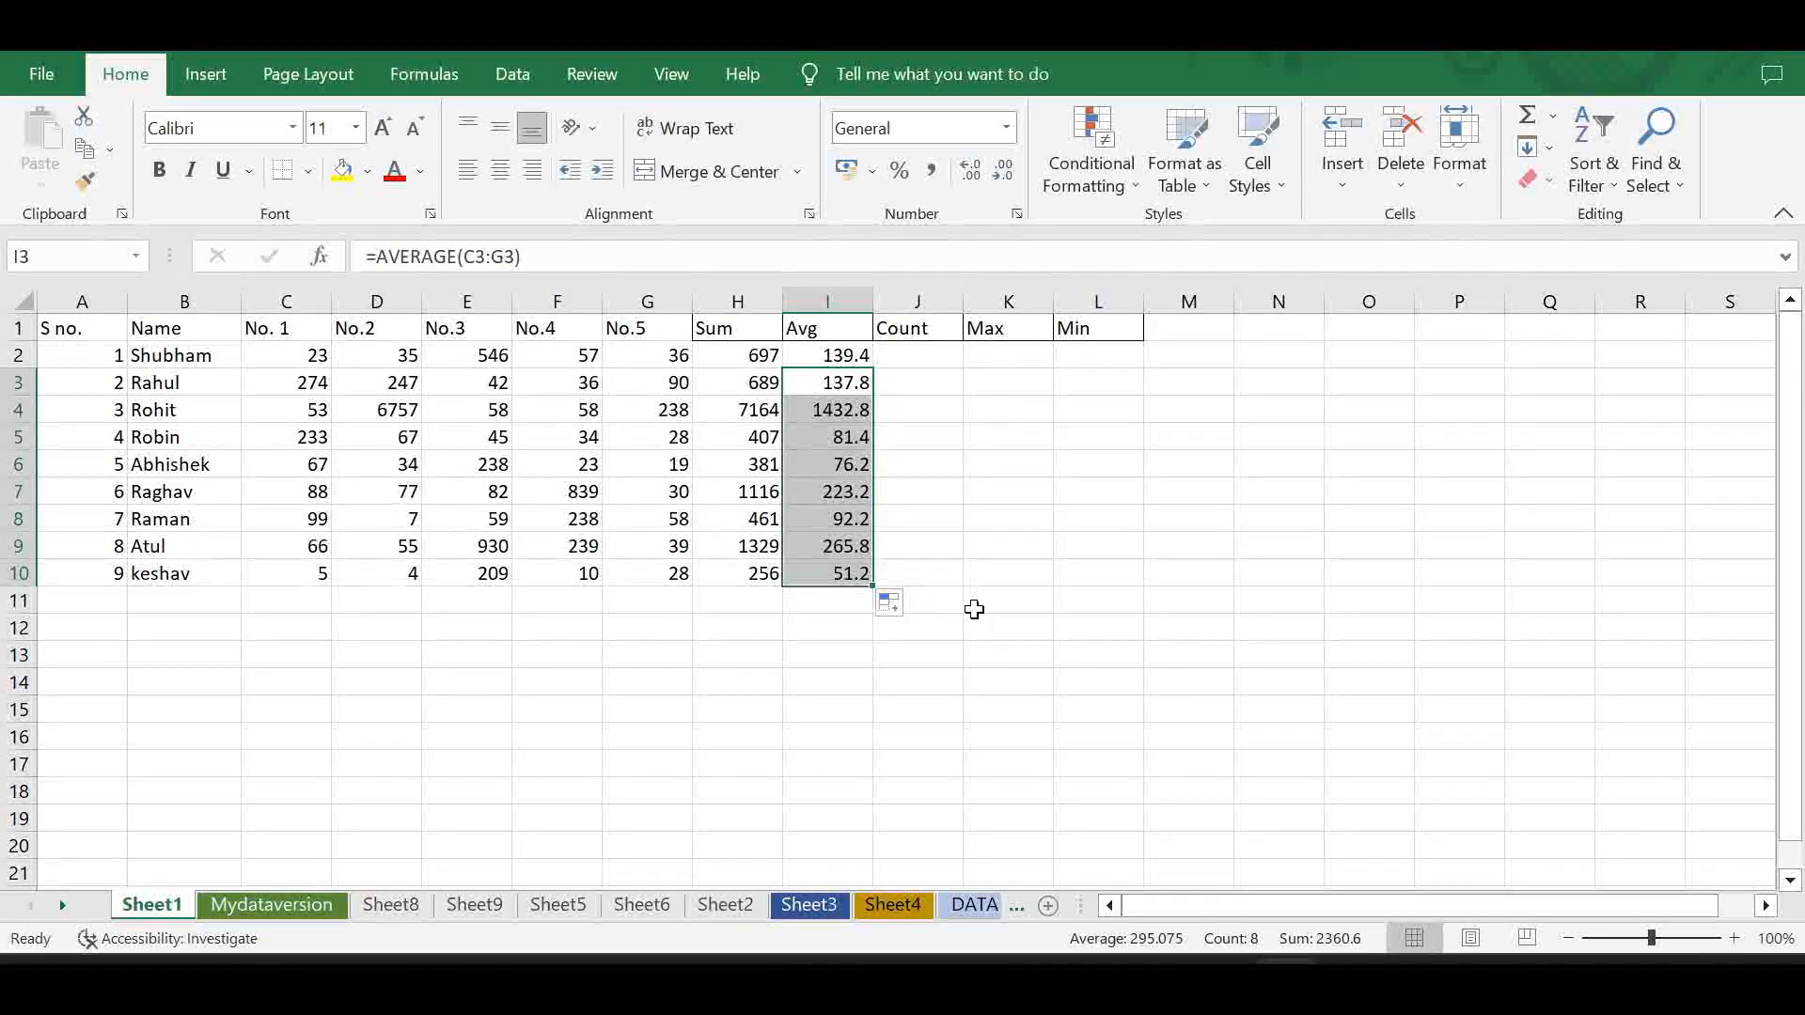
- Count the values in C2:G2 into J2 with AutoSum's Count Numbers function and fill the formula down through J10
left_click(905, 357)
left_click(256, 356)
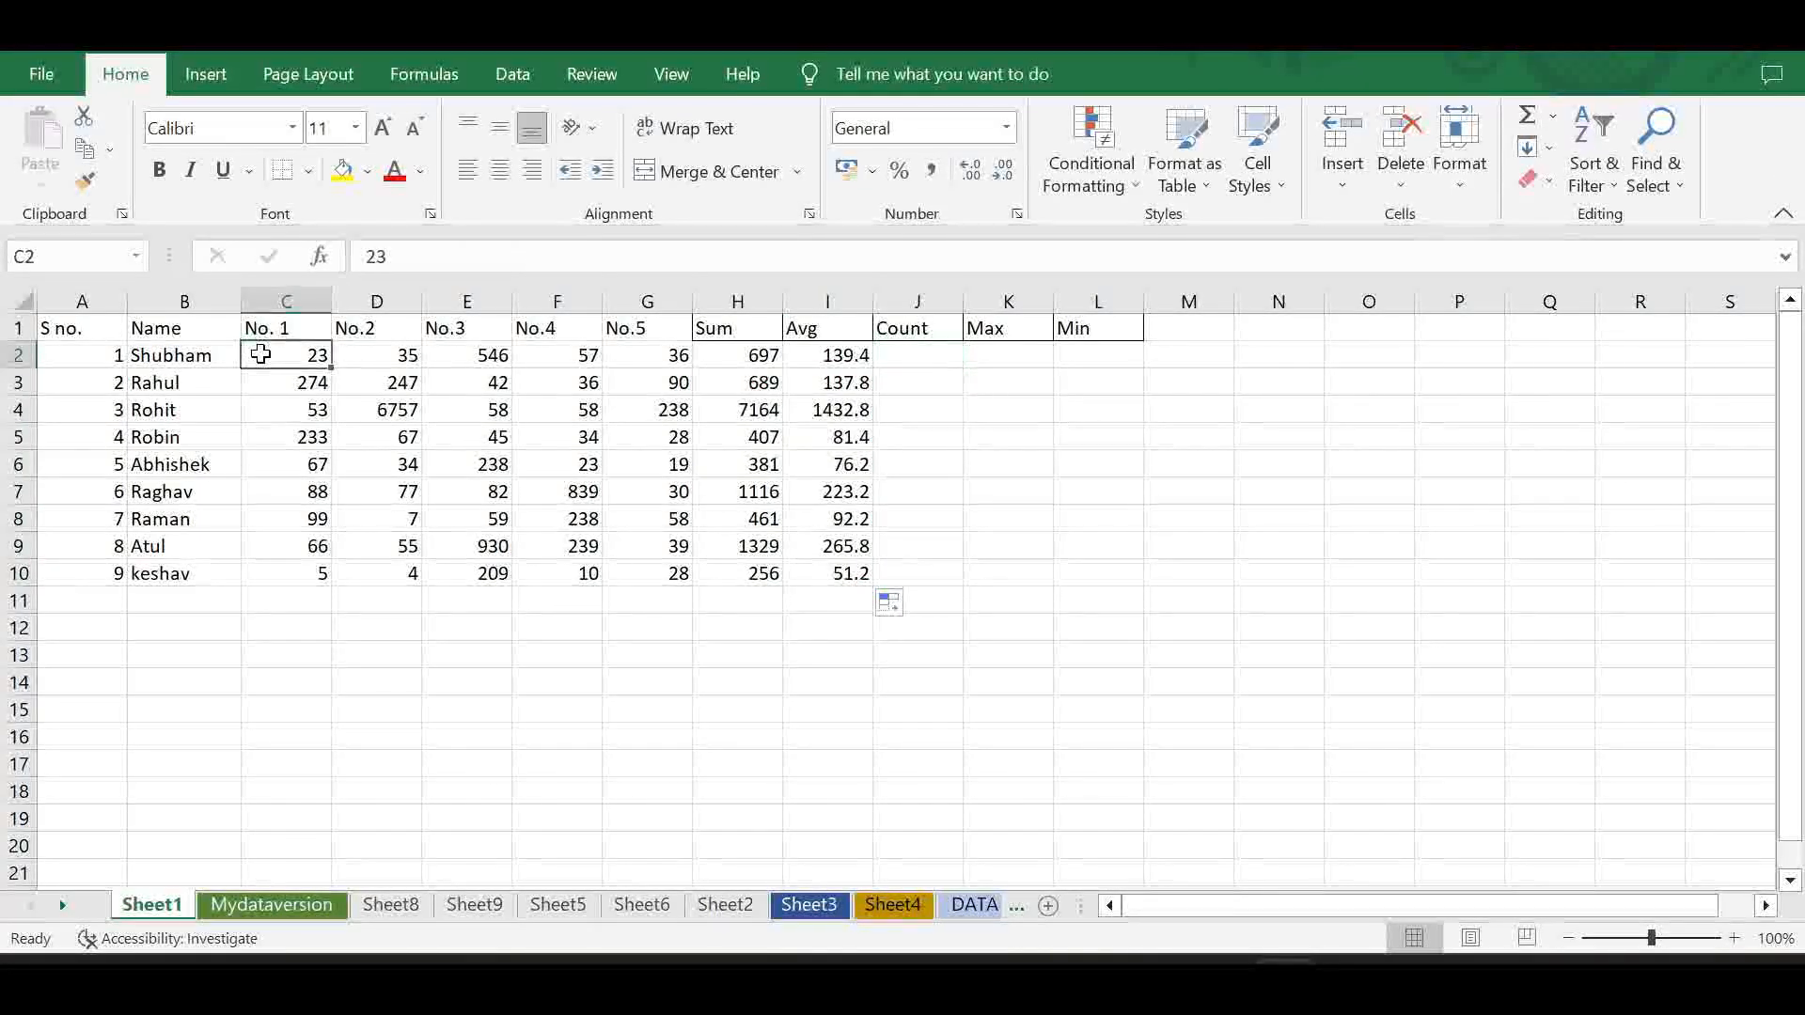
double_click(317, 354)
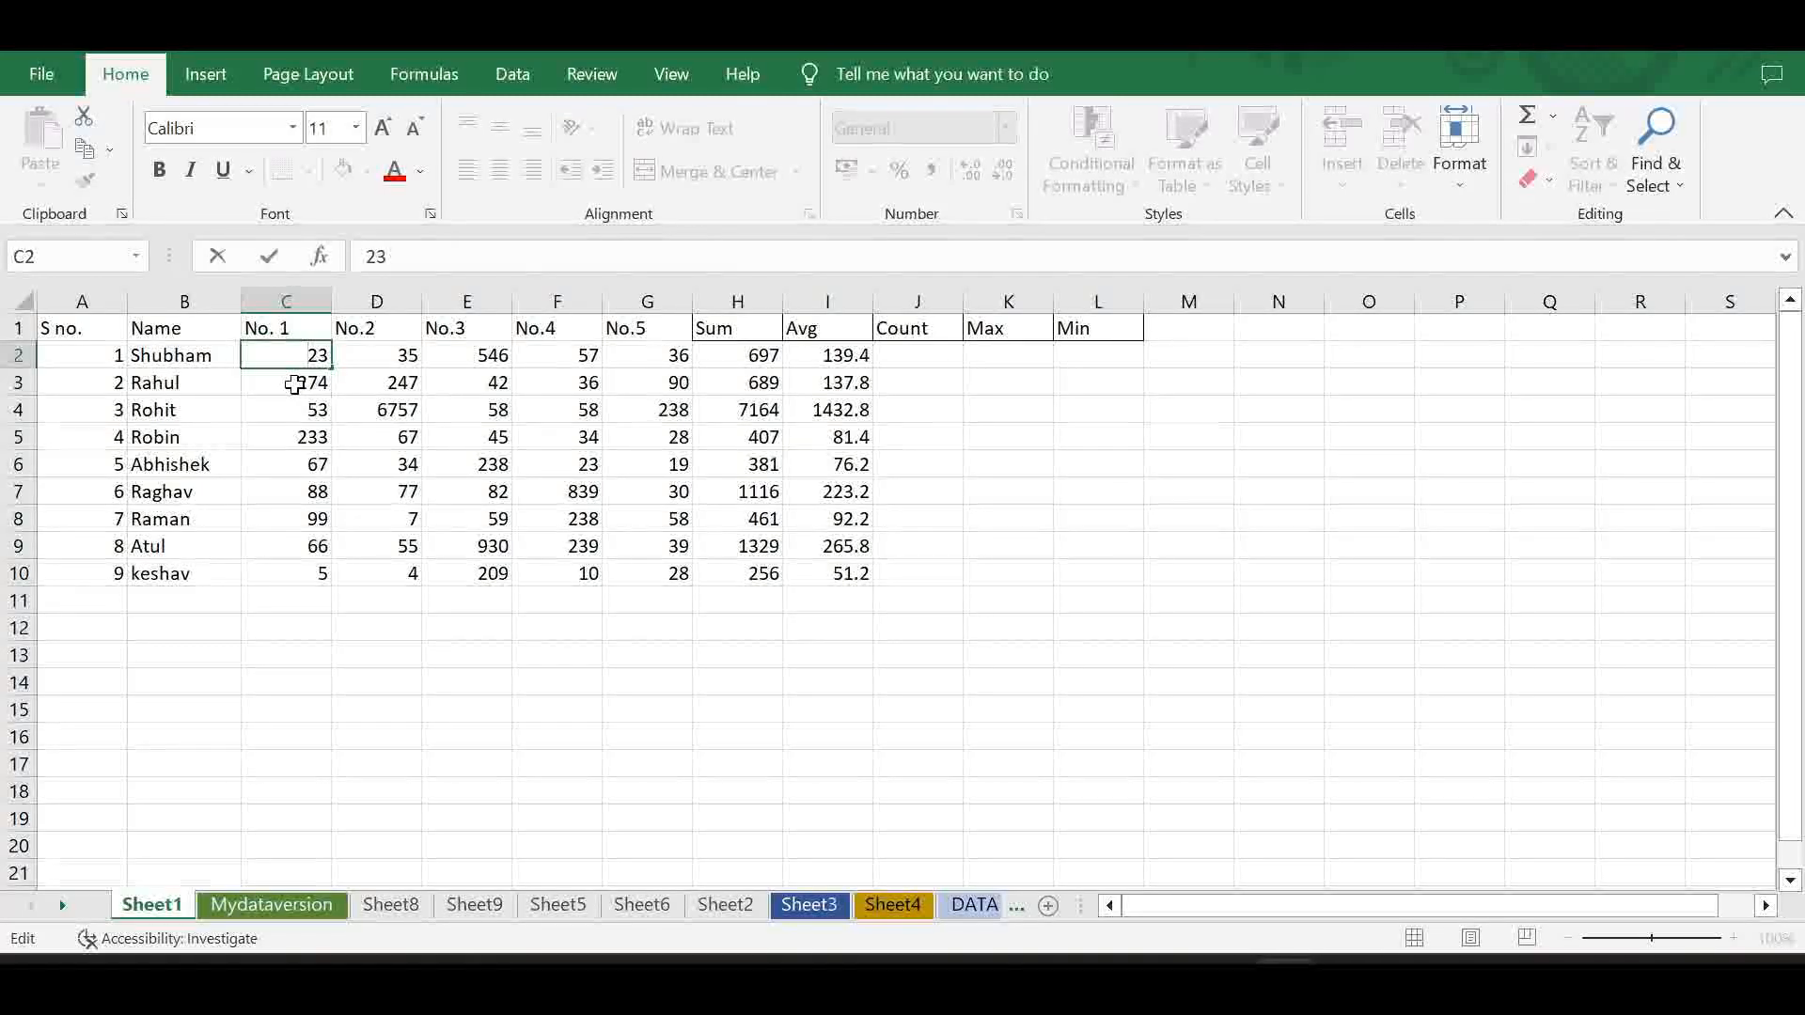
left_click(294, 382)
left_click_drag(285, 355, 658, 357)
left_click(1553, 116)
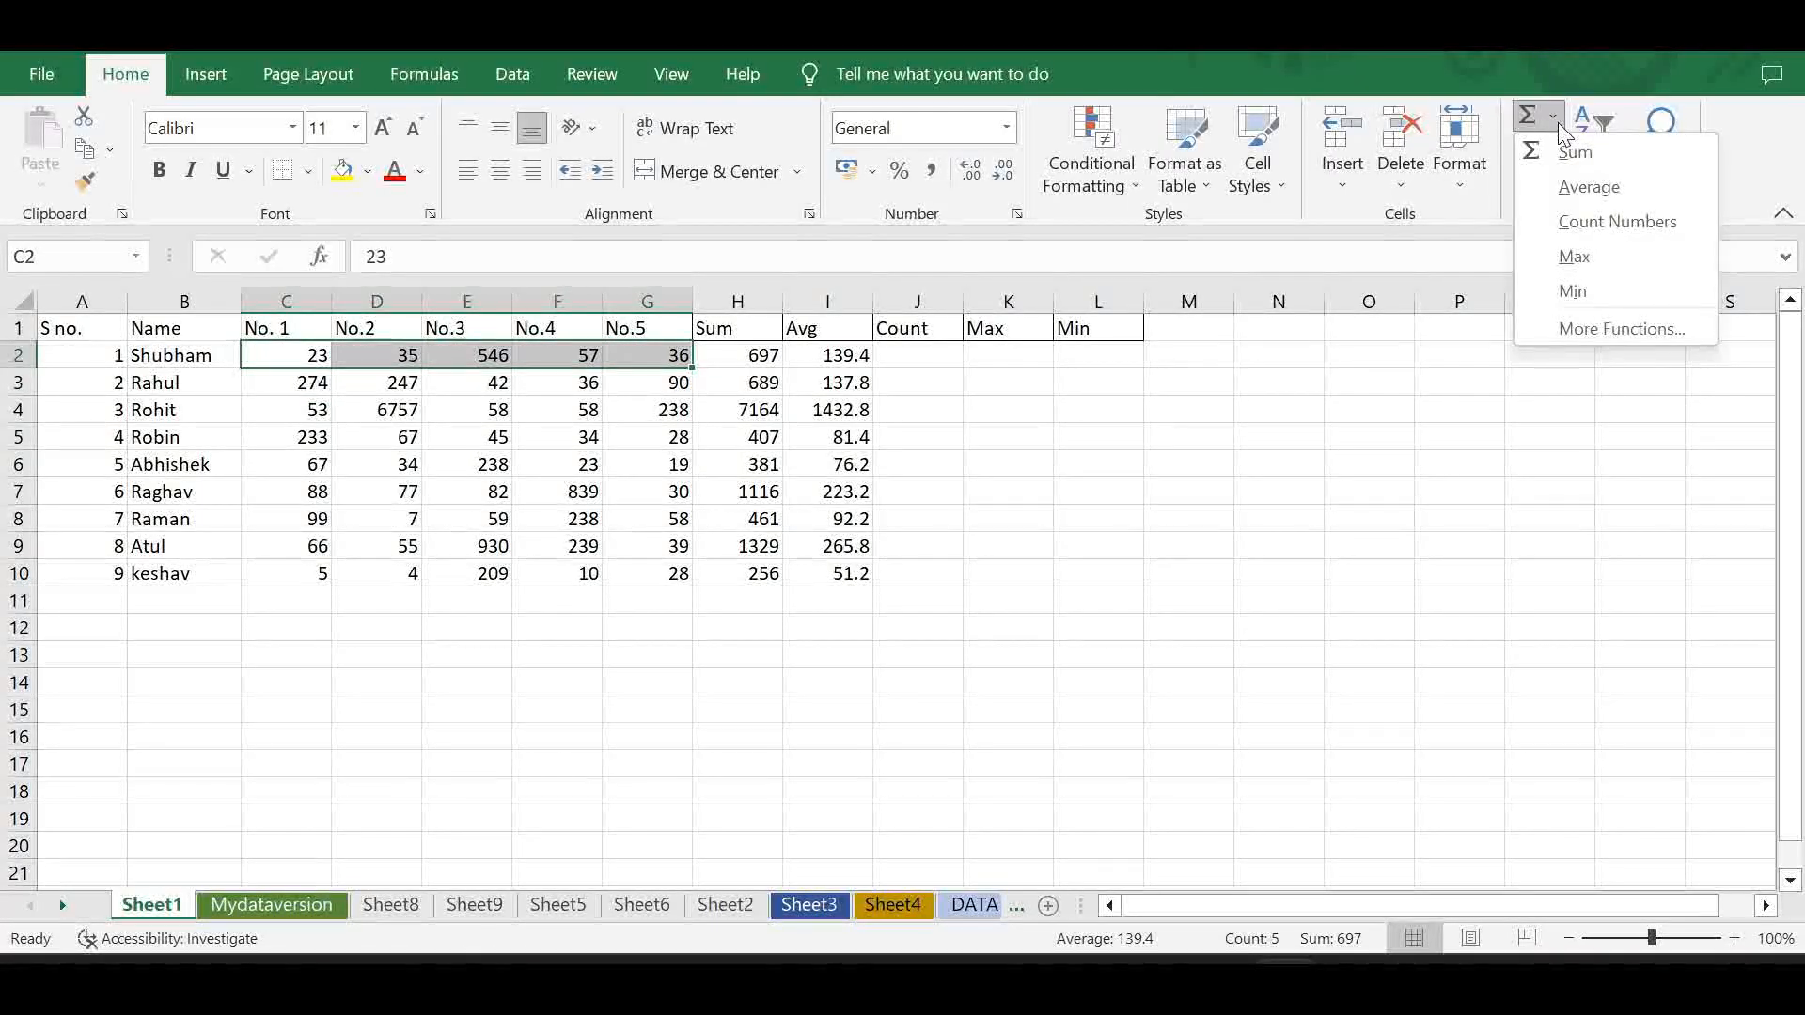
left_click(1589, 216)
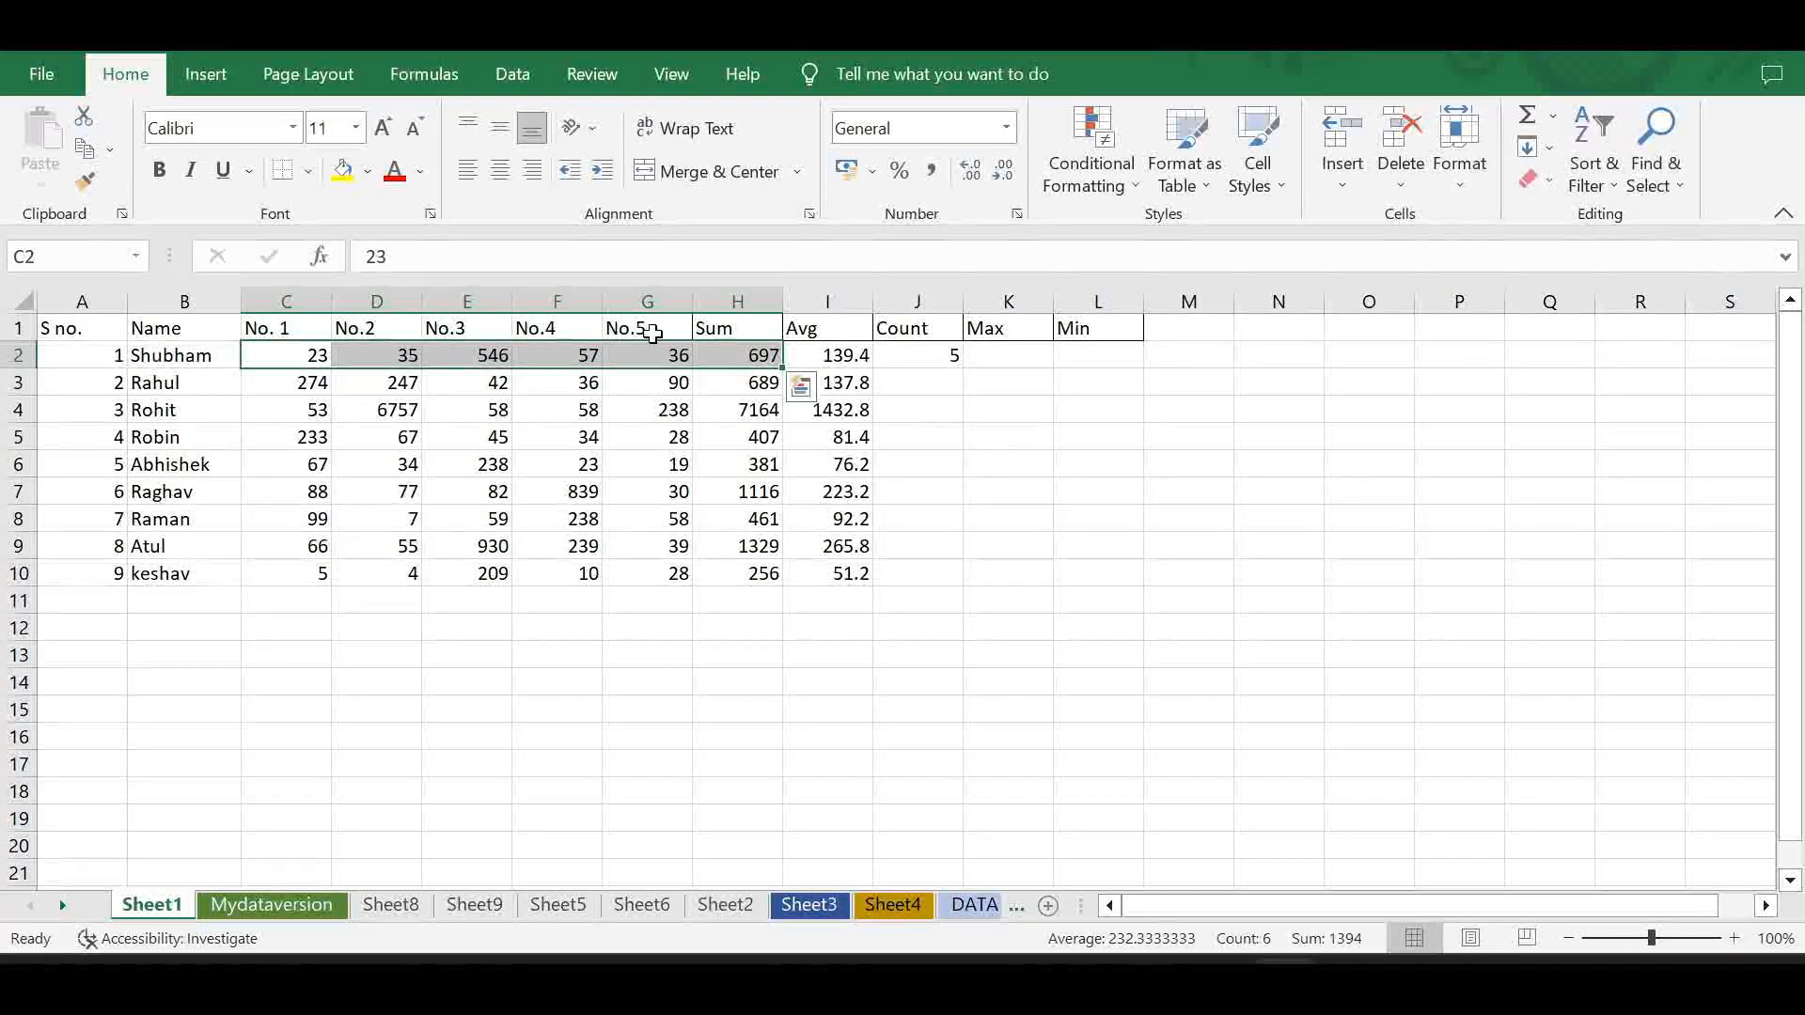
left_click(936, 350)
left_click_drag(957, 573, 955, 576)
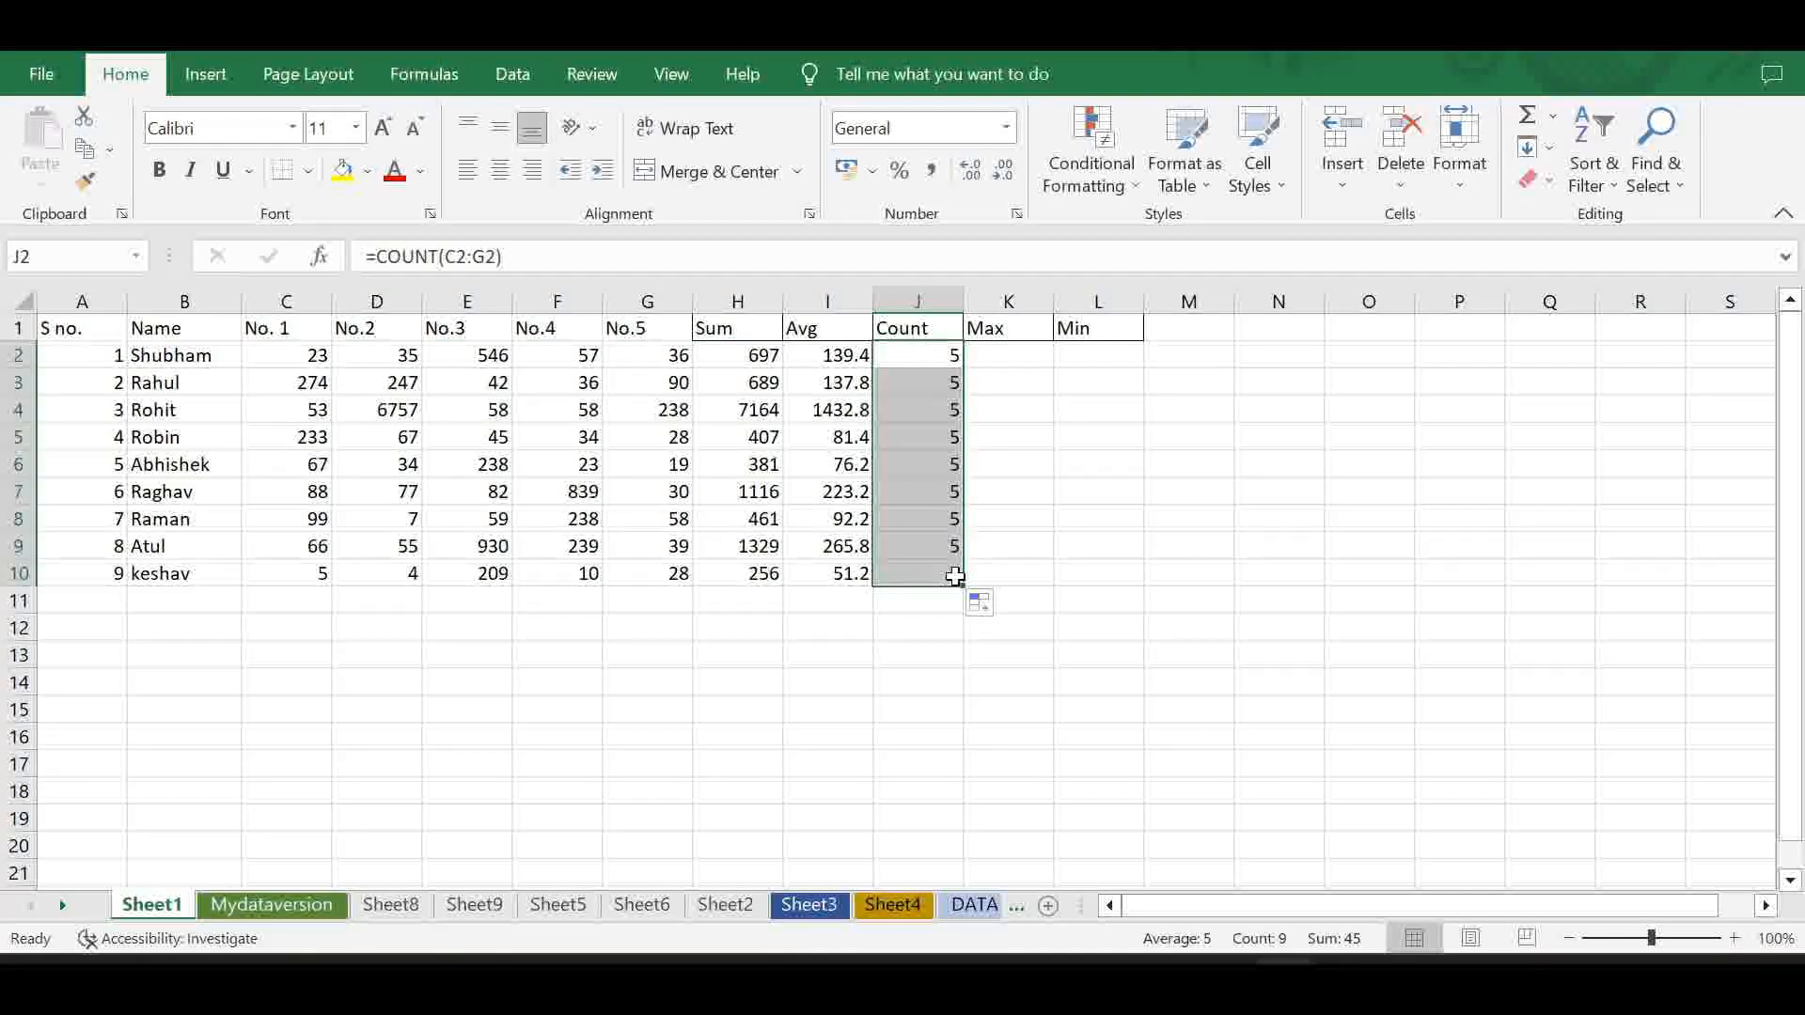
- Find the maximum of C2:G2 in K2 with AutoSum's Max function and fill the formula down through K10
left_click(1024, 362)
left_click(310, 356)
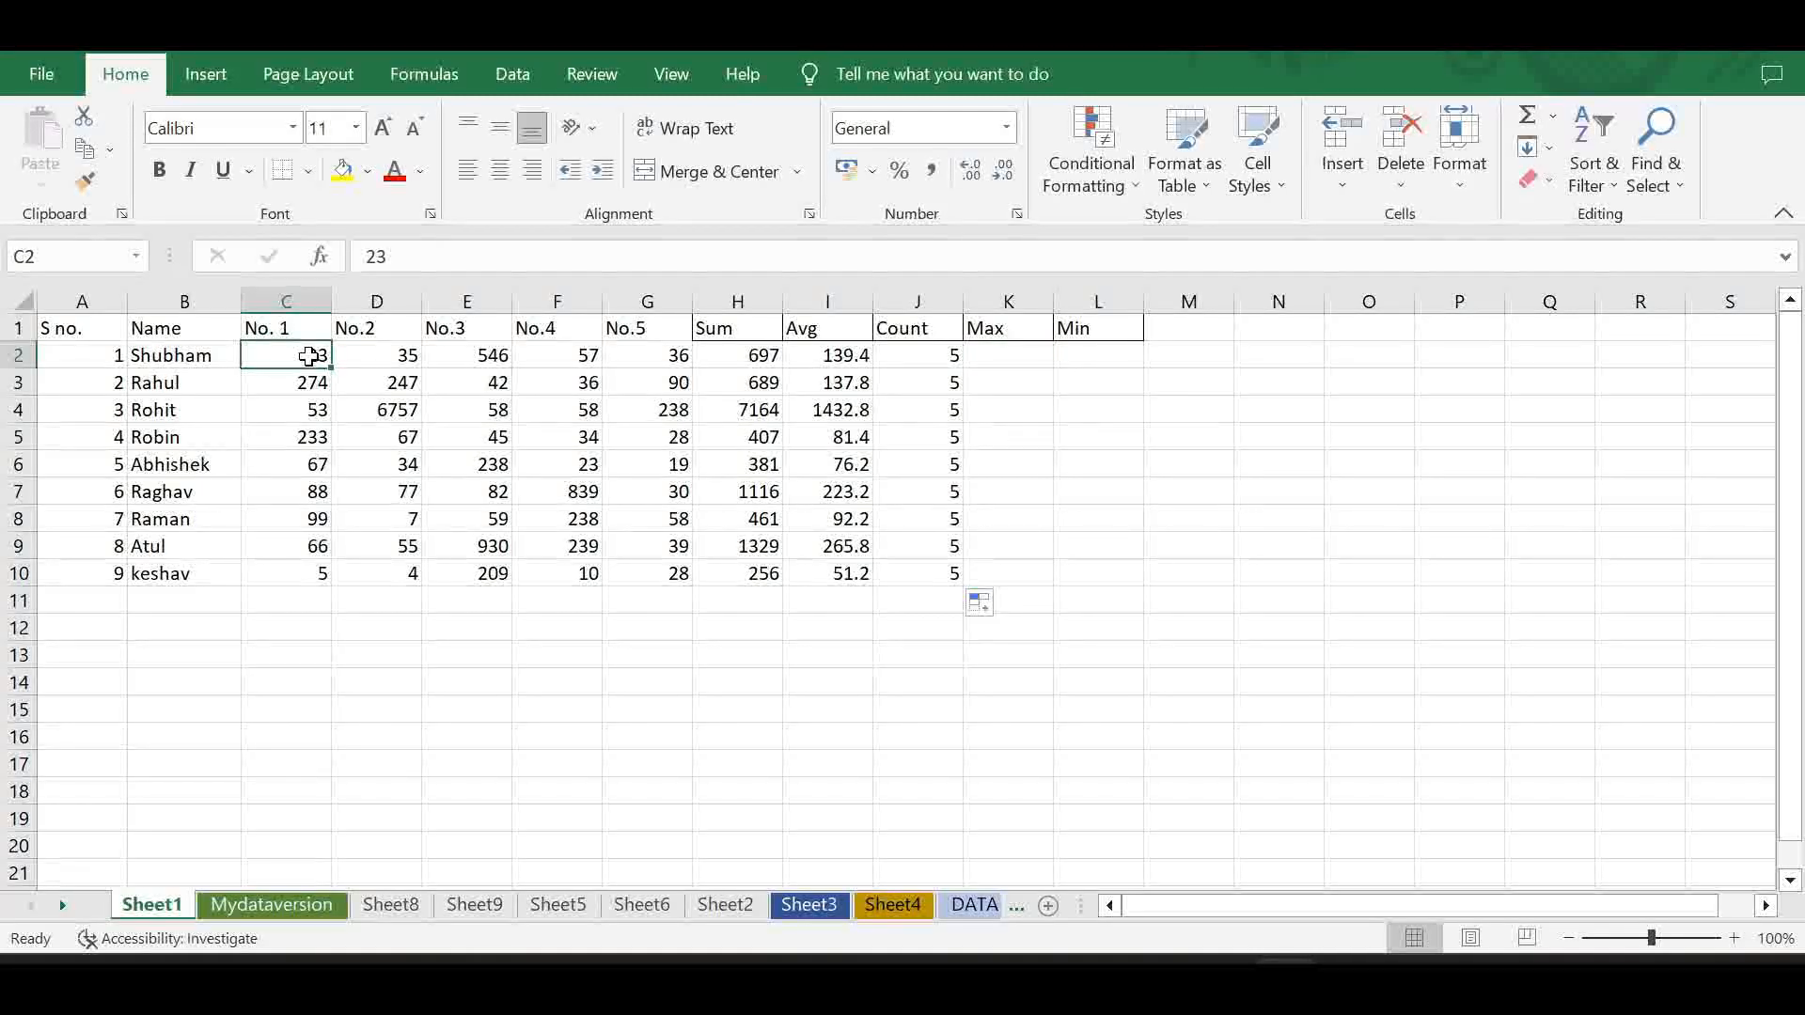
left_click_drag(330, 359, 594, 359)
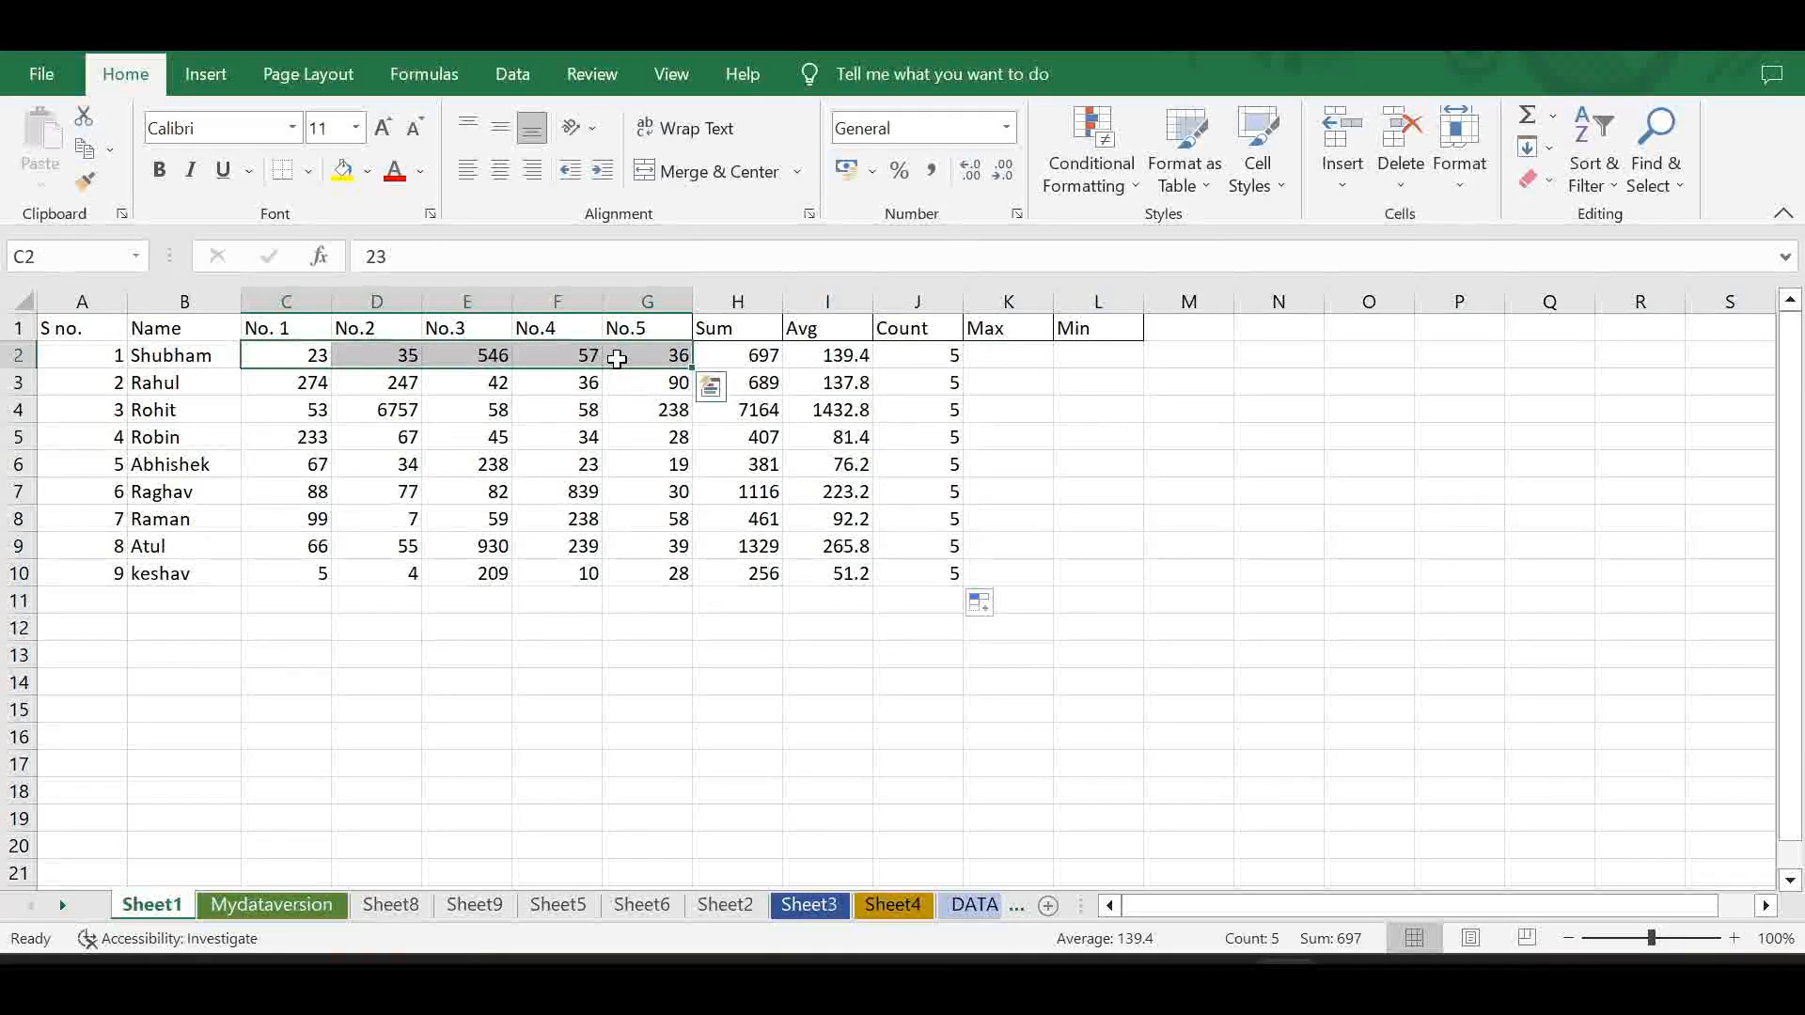
left_click(1551, 115)
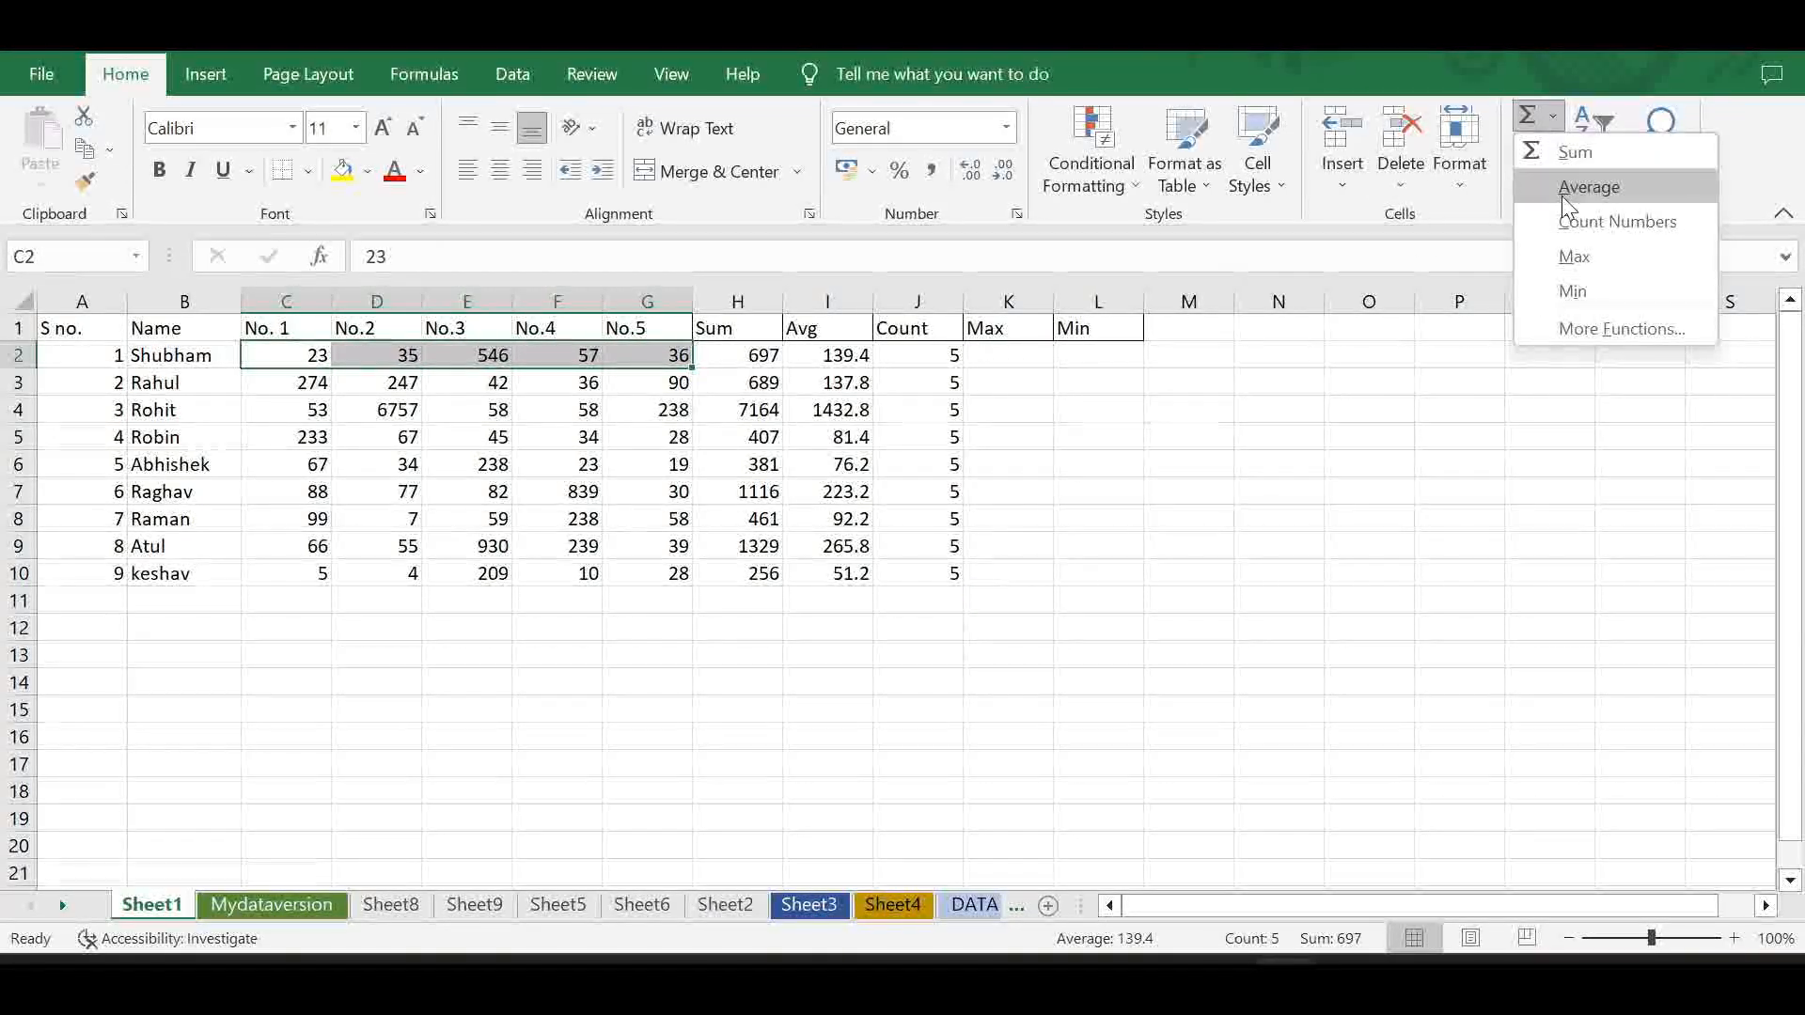
left_click(1566, 247)
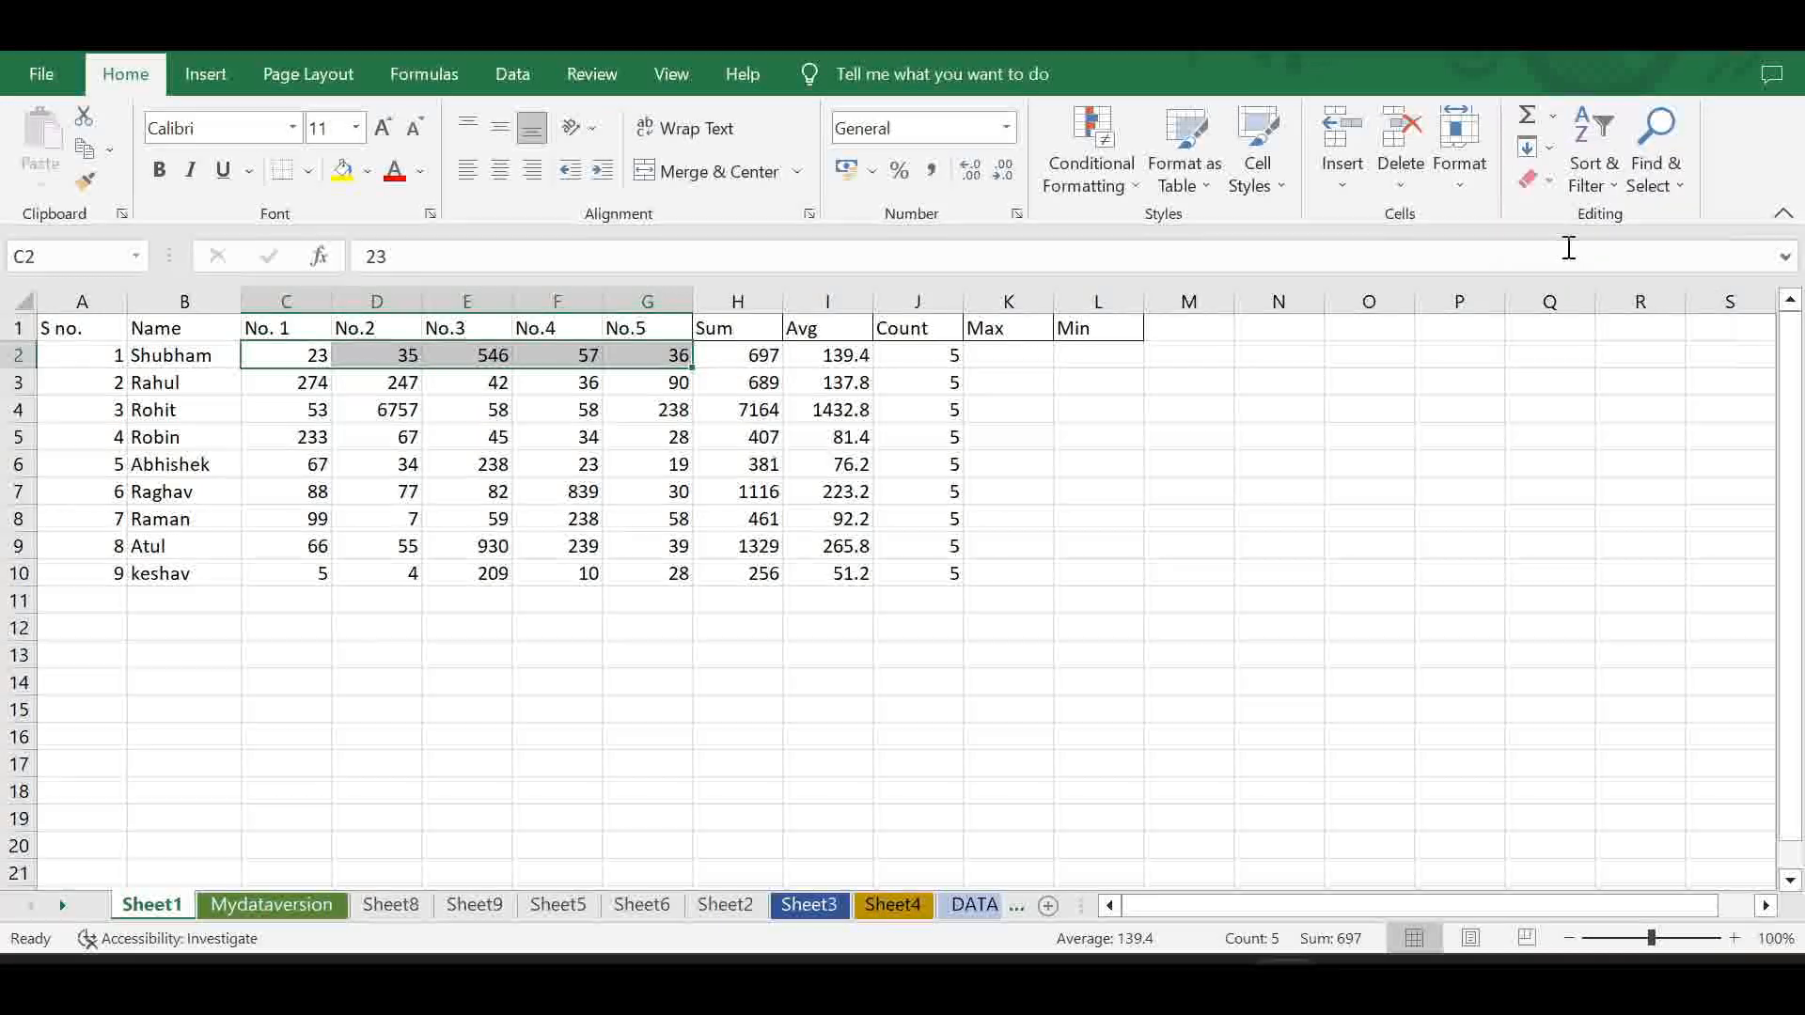
left_click(1016, 368)
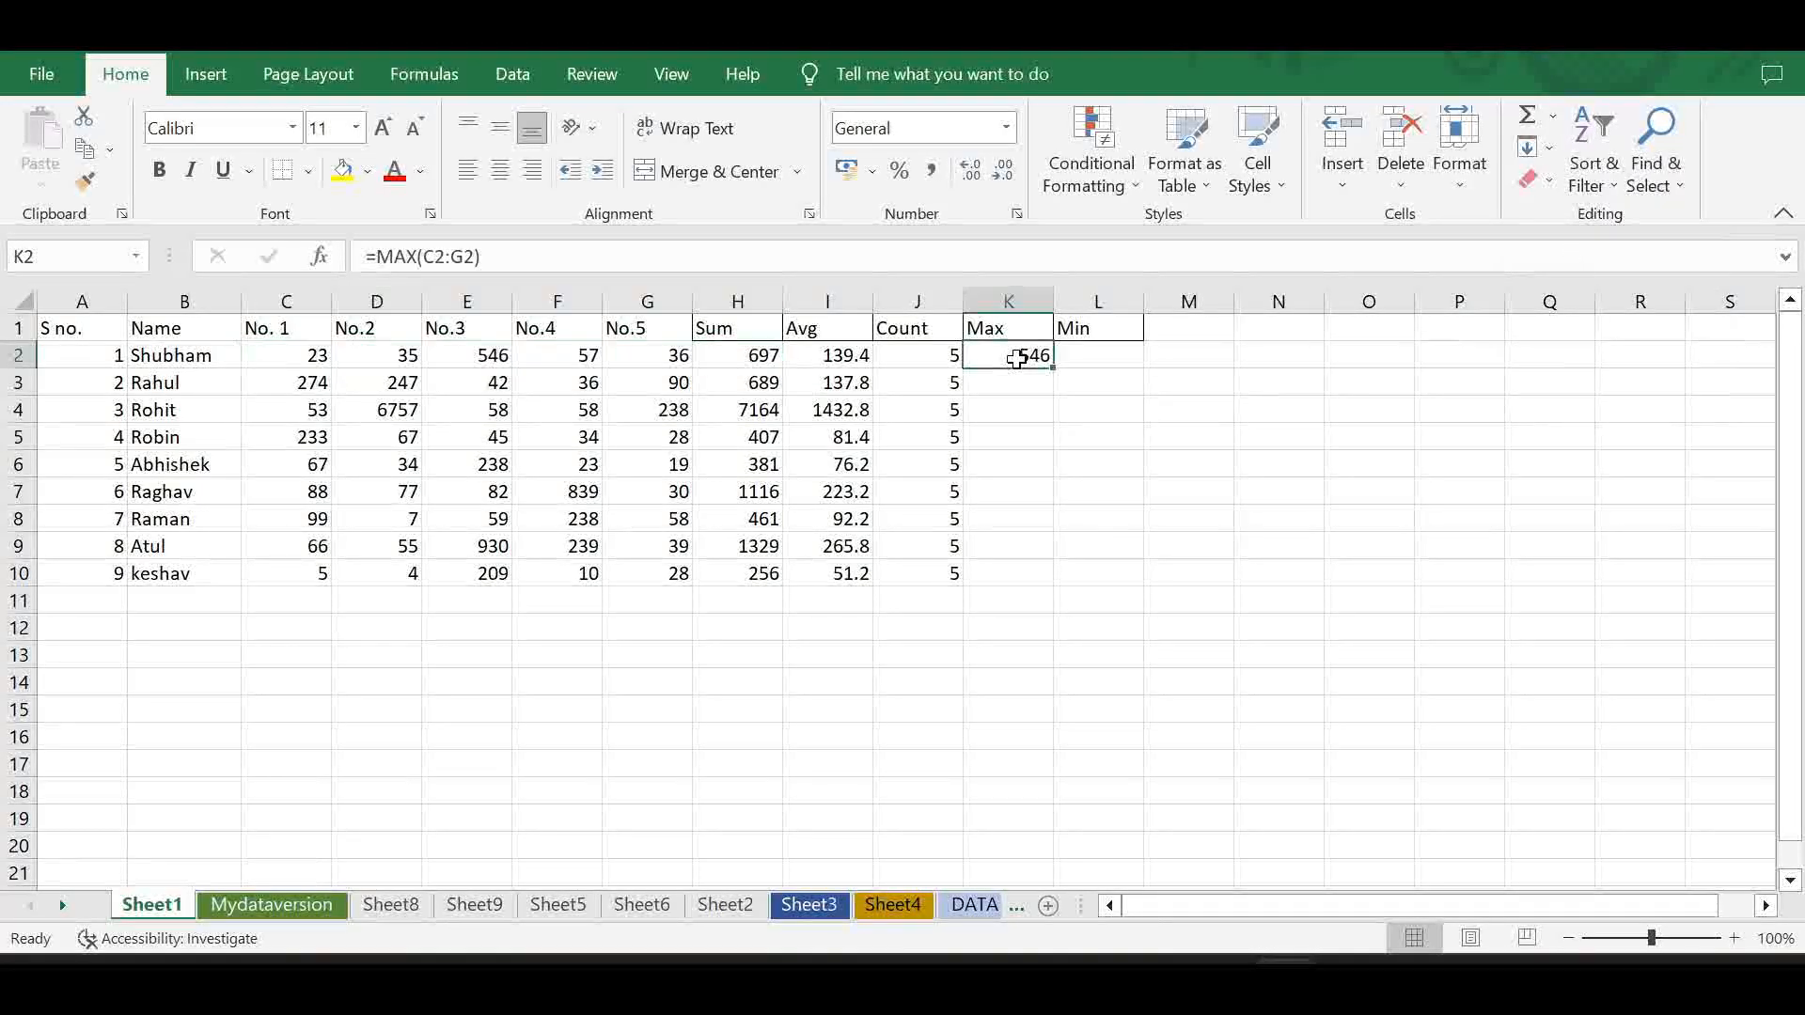
left_click(494, 352)
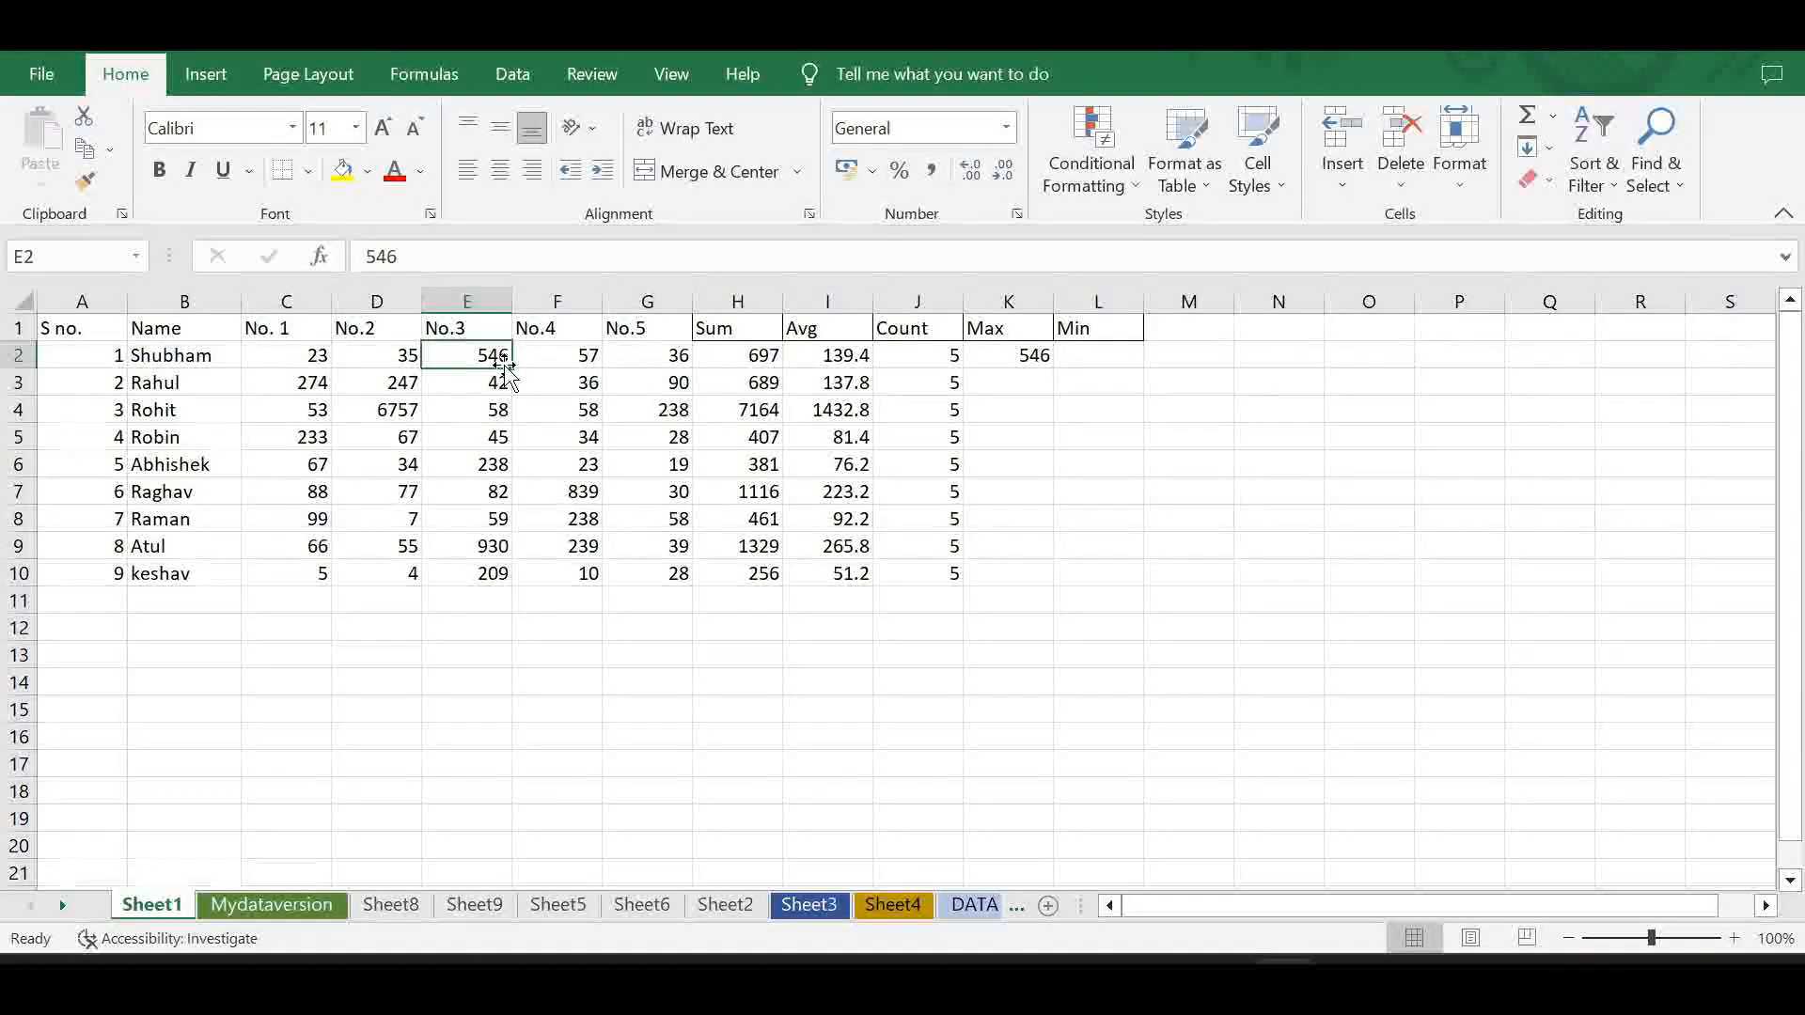
left_click(1039, 361)
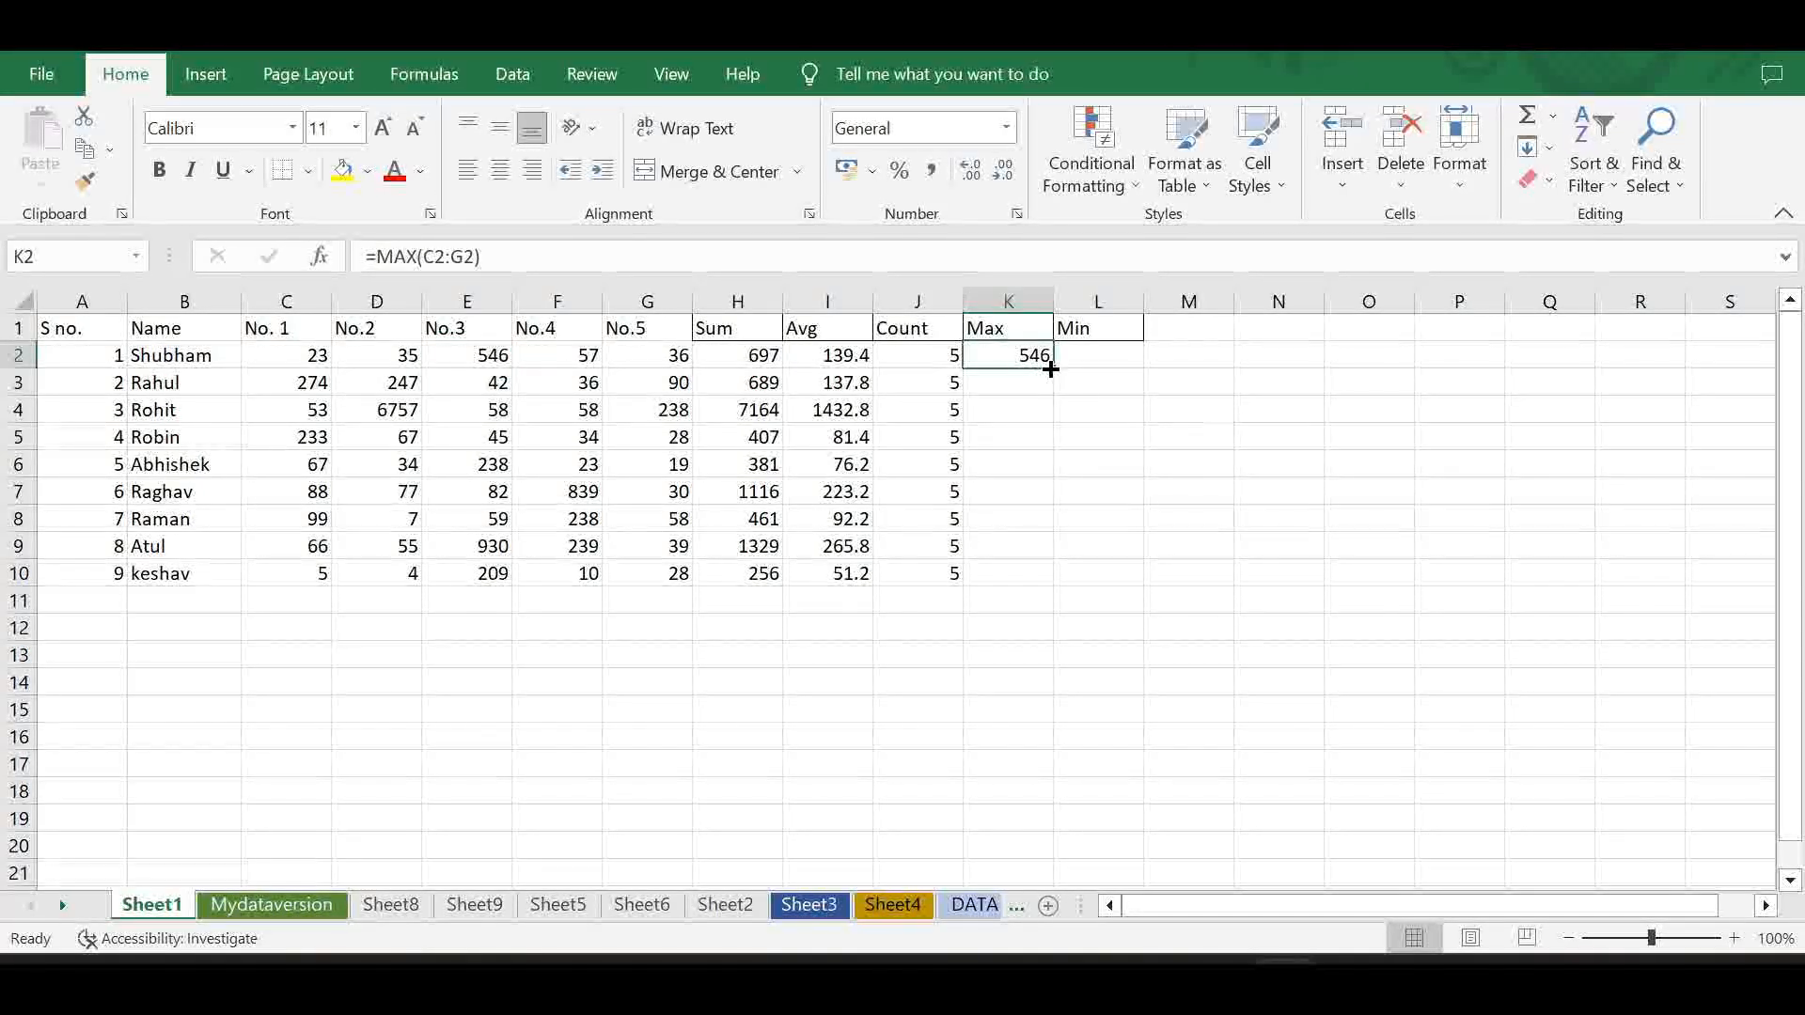
left_click_drag(1050, 368, 1042, 575)
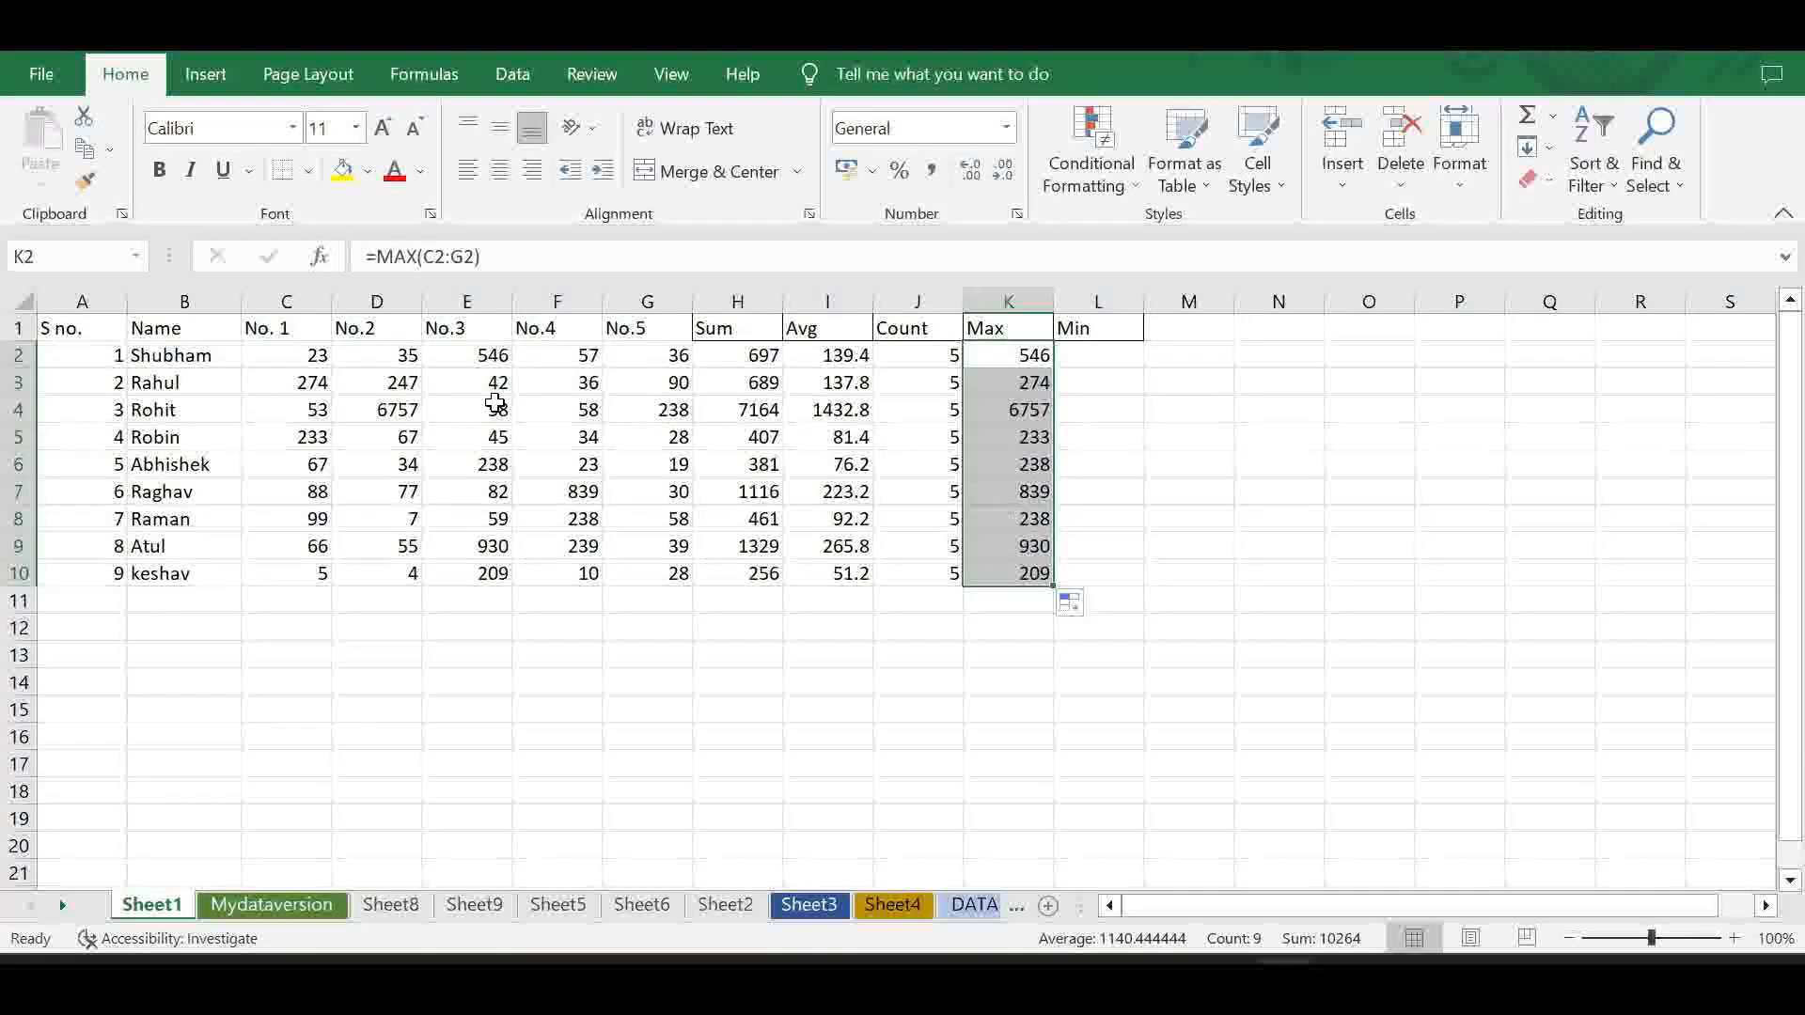
- Find the minimum of C2:G2 in L2 with AutoSum's Min function and fill the formula down through L10
left_click(1108, 357)
left_click_drag(318, 353, 632, 354)
left_click(1542, 125)
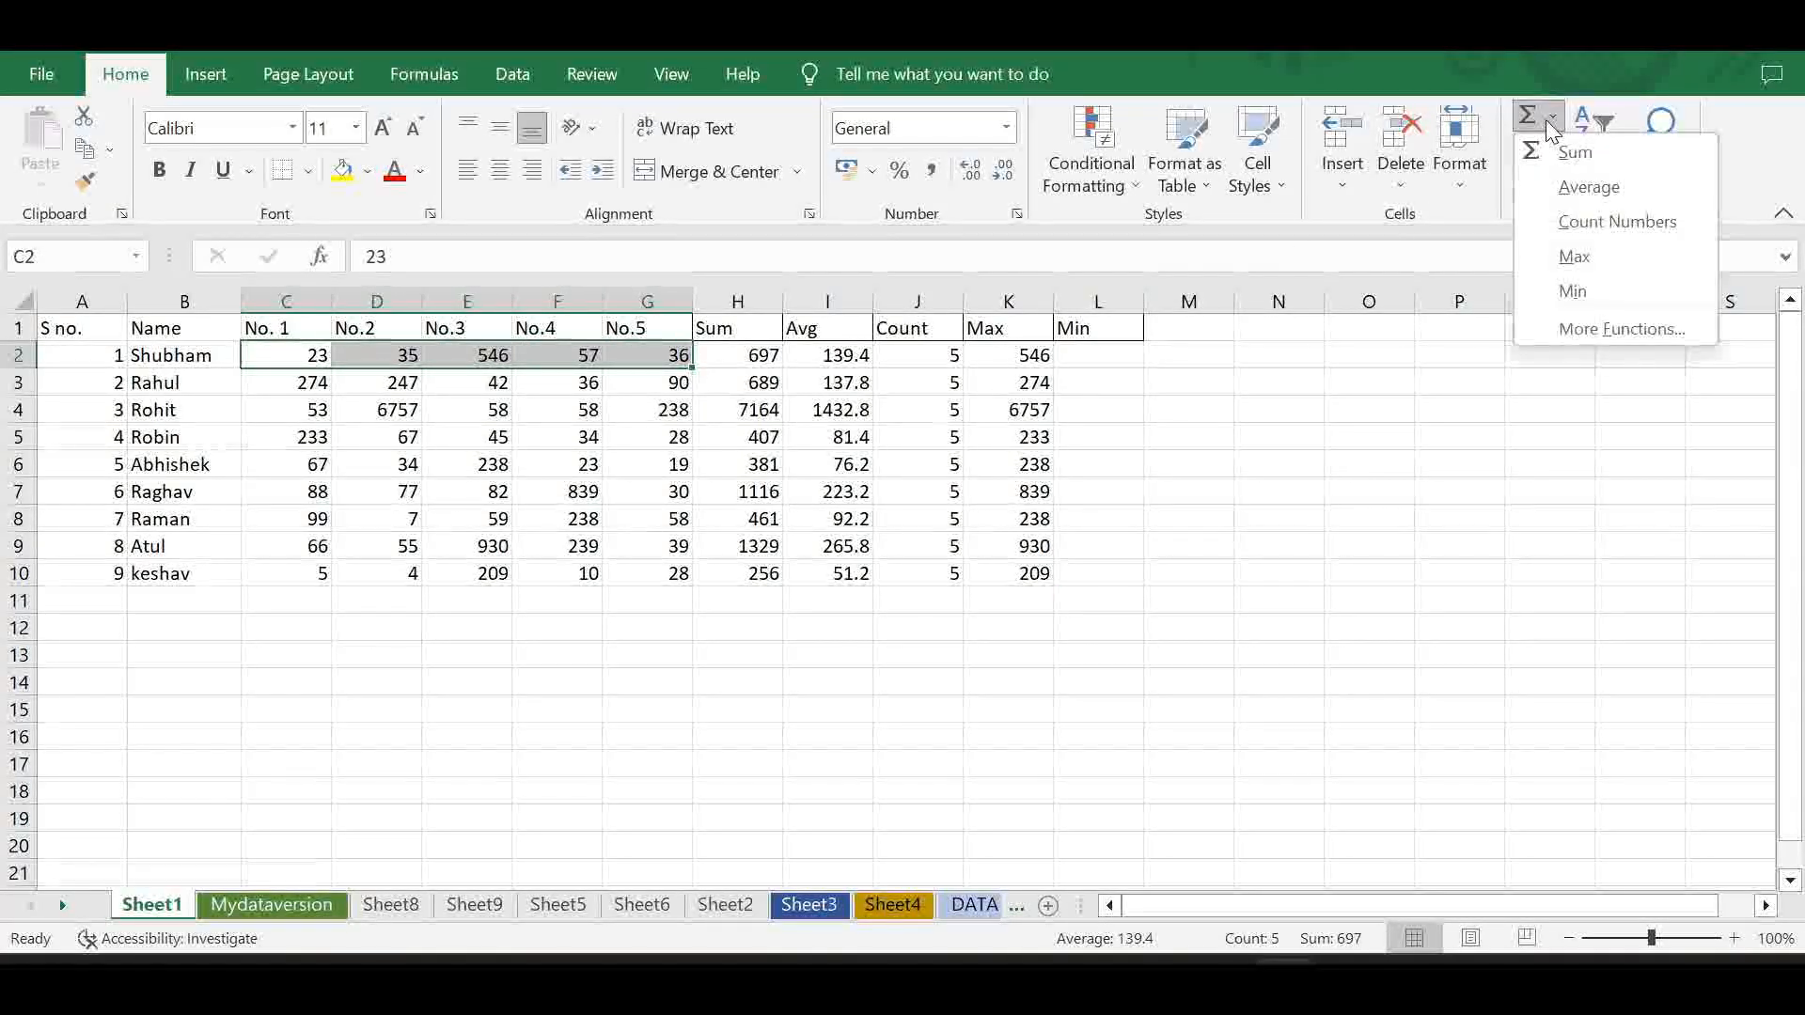
left_click(1562, 288)
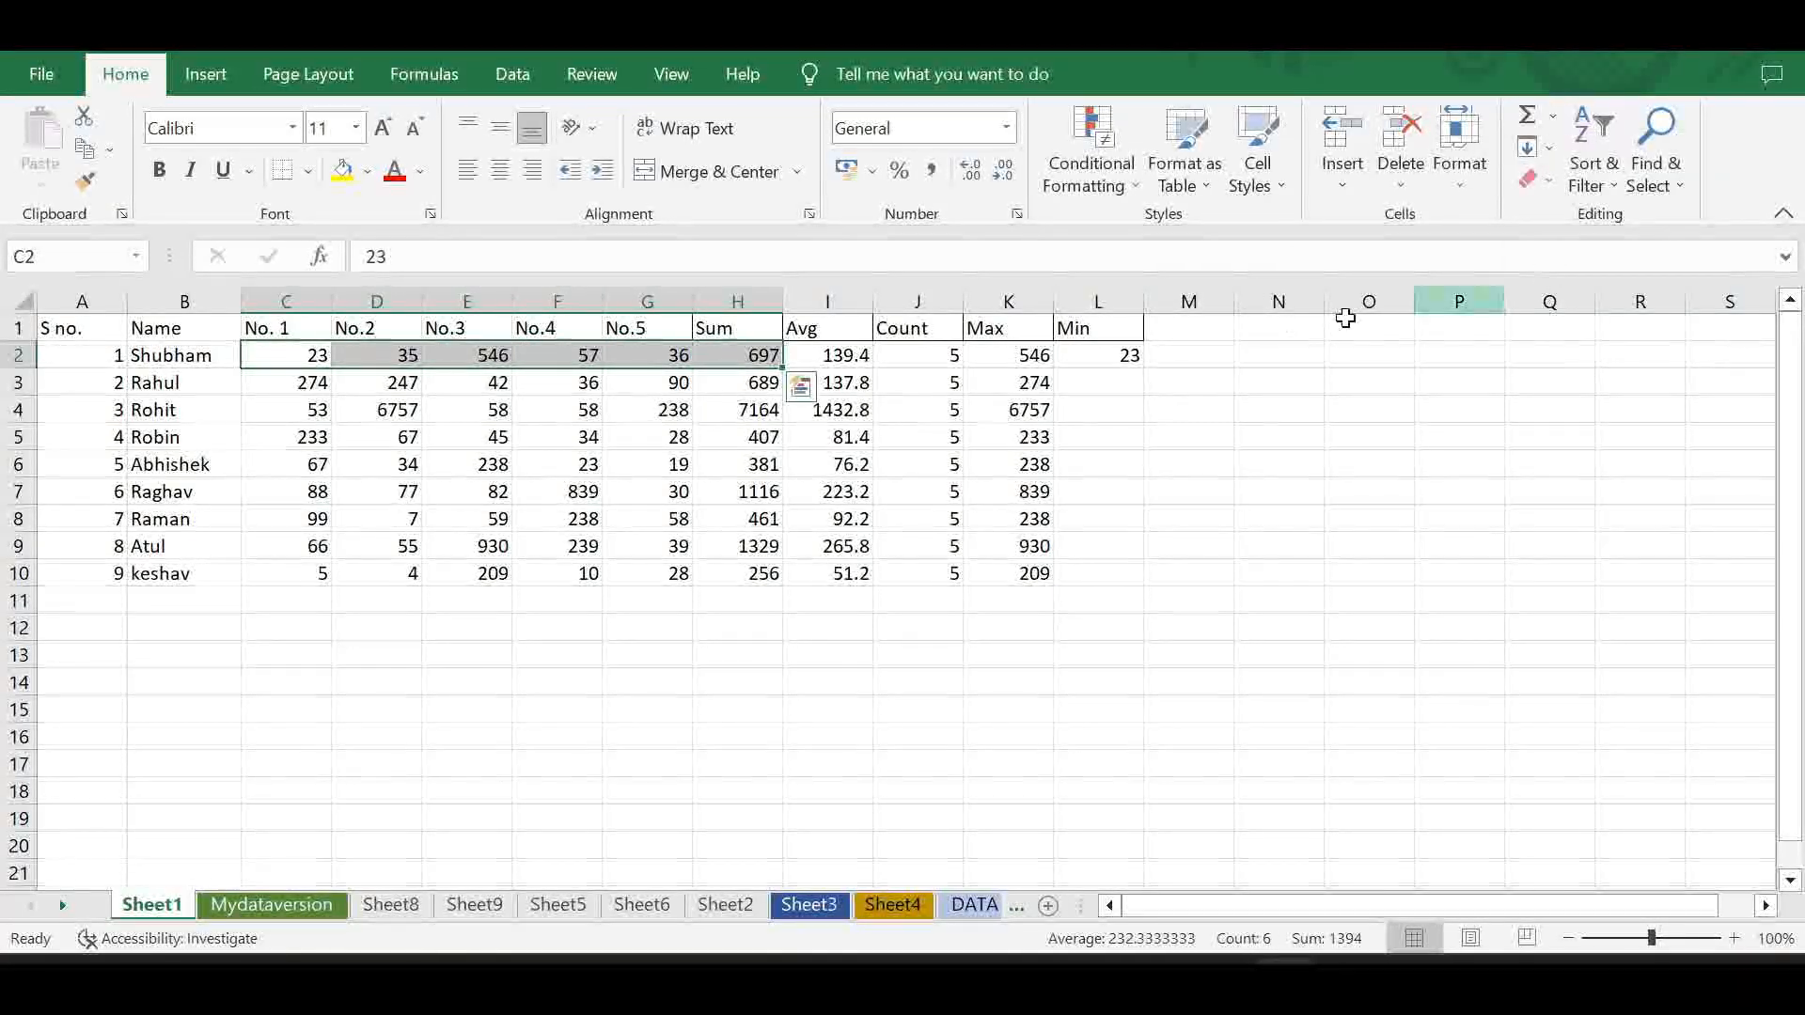
left_click(1130, 356)
left_click_drag(1145, 370, 1126, 575)
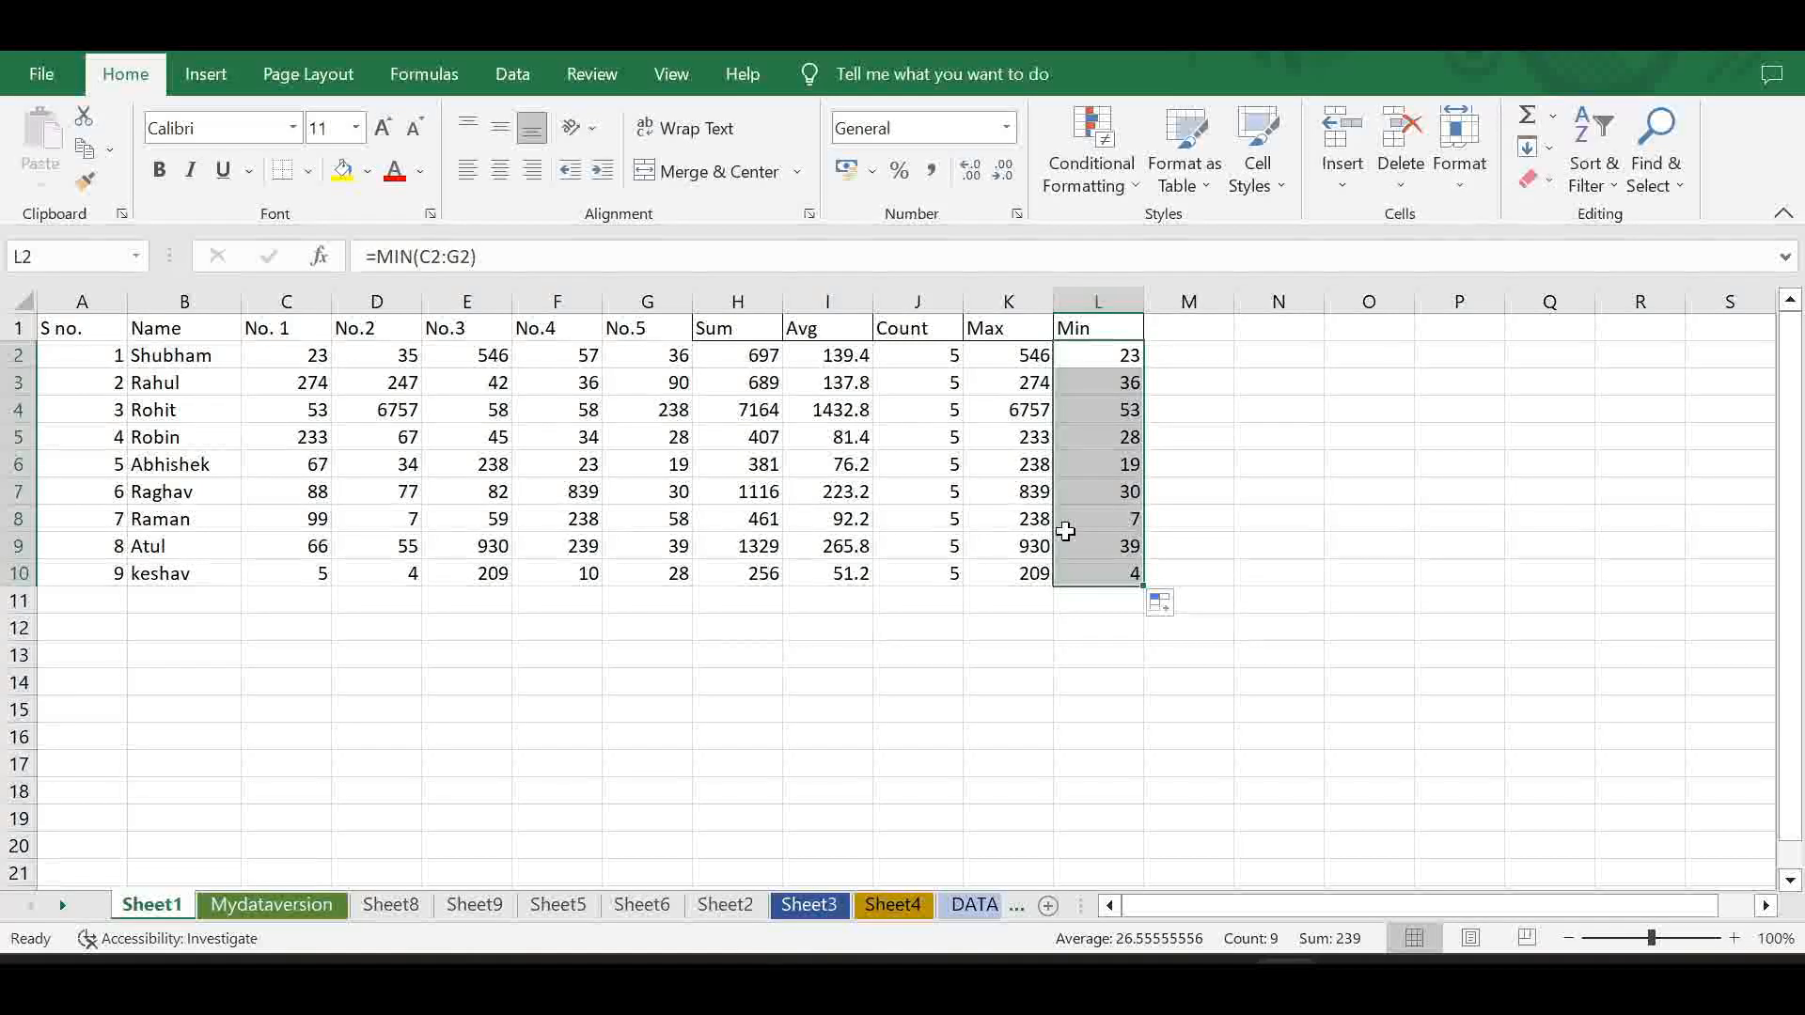
- Apply All Borders to the whole data table A1:L10
left_click(974, 605)
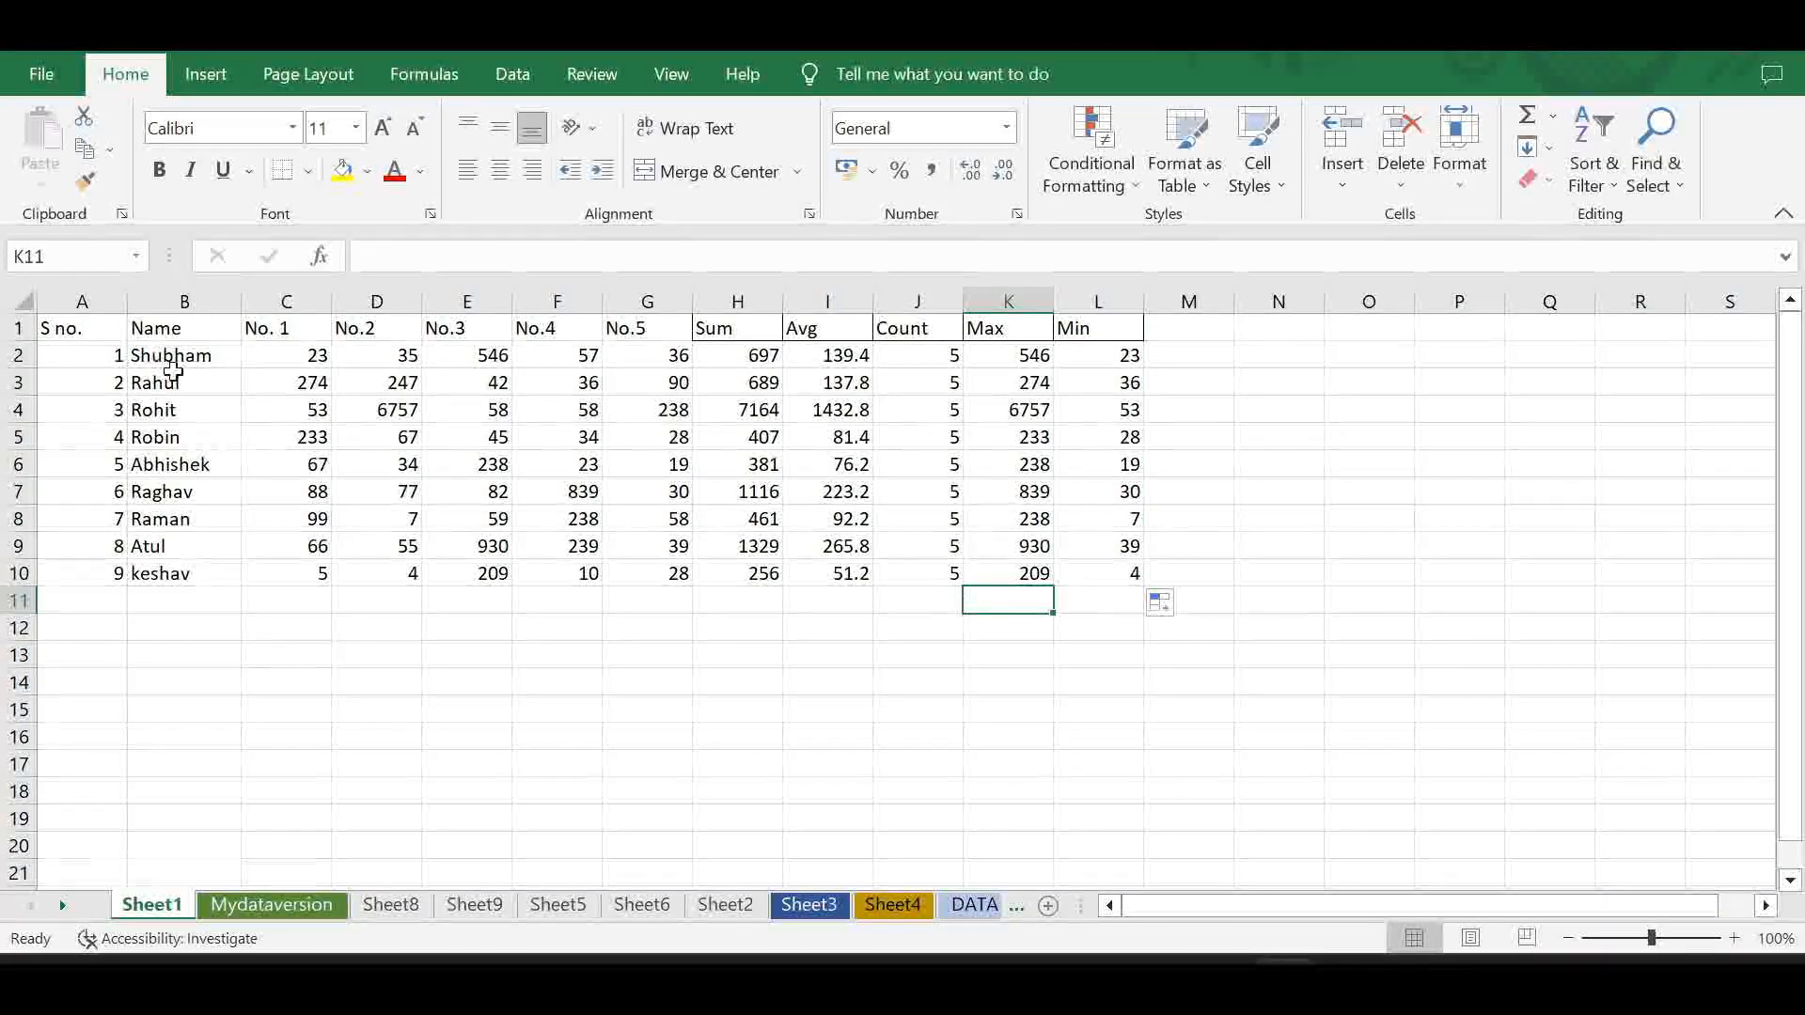
left_click_drag(91, 328, 1090, 574)
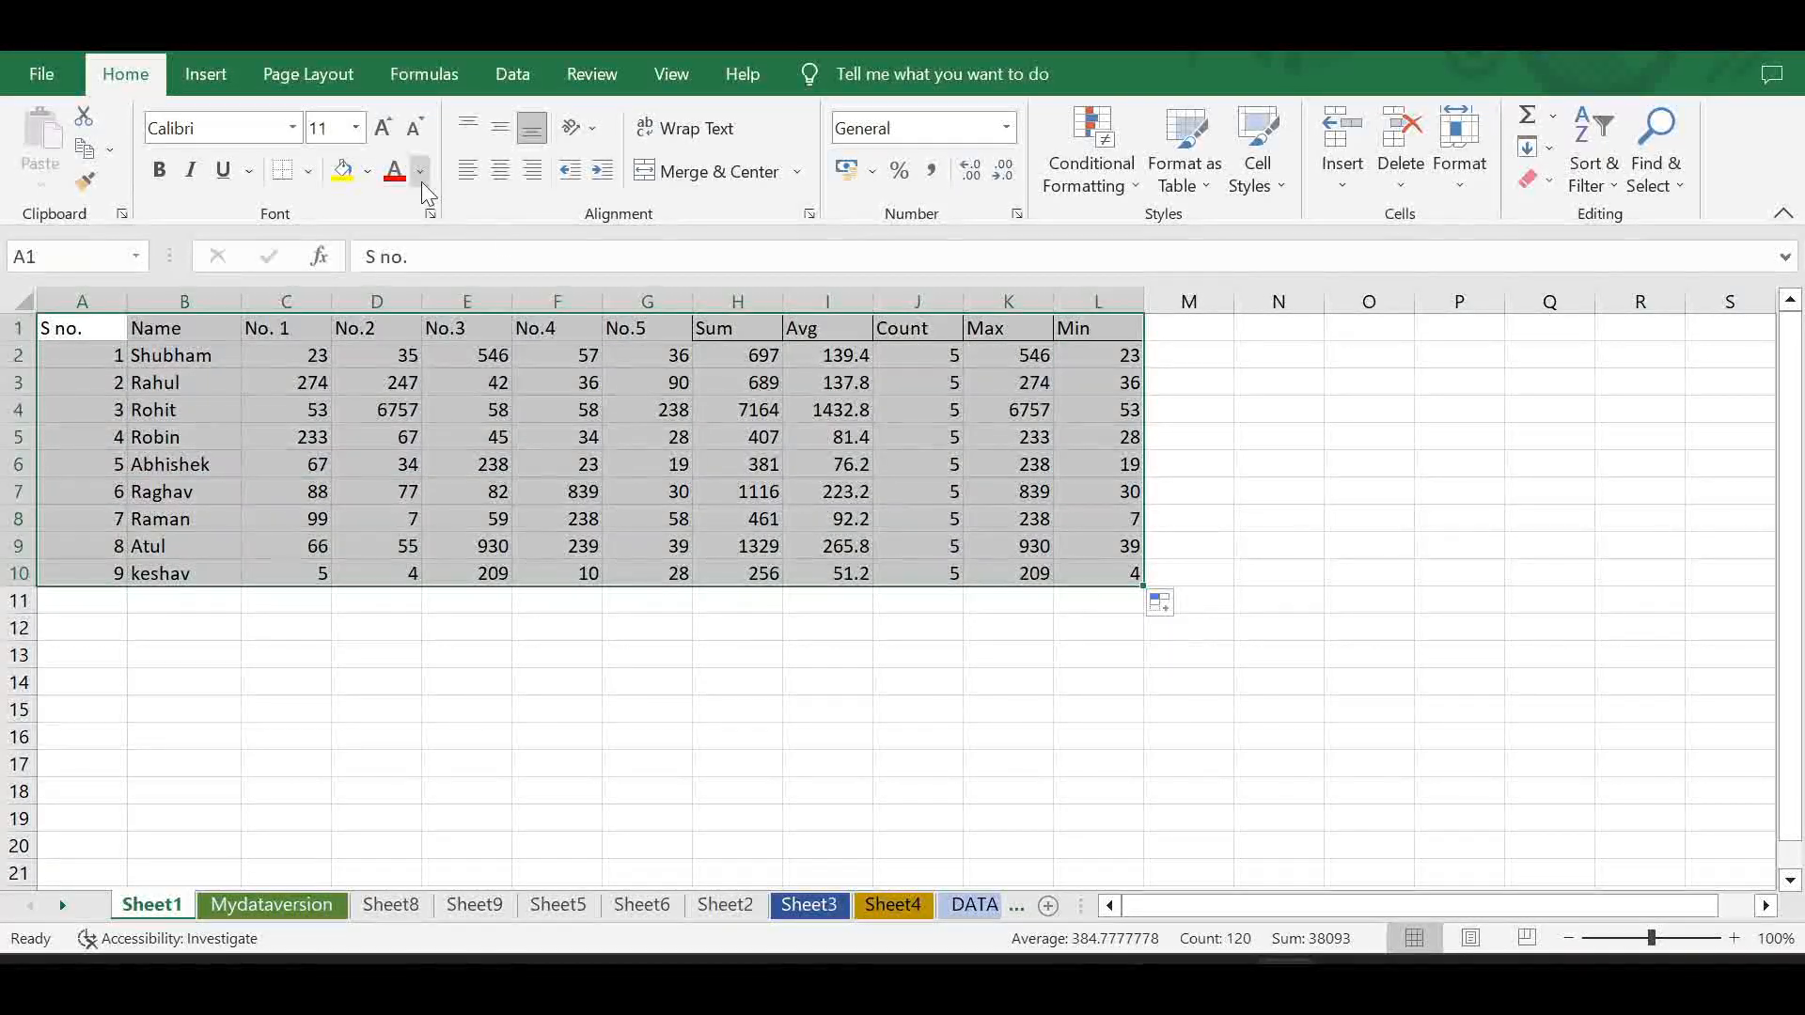
left_click(308, 171)
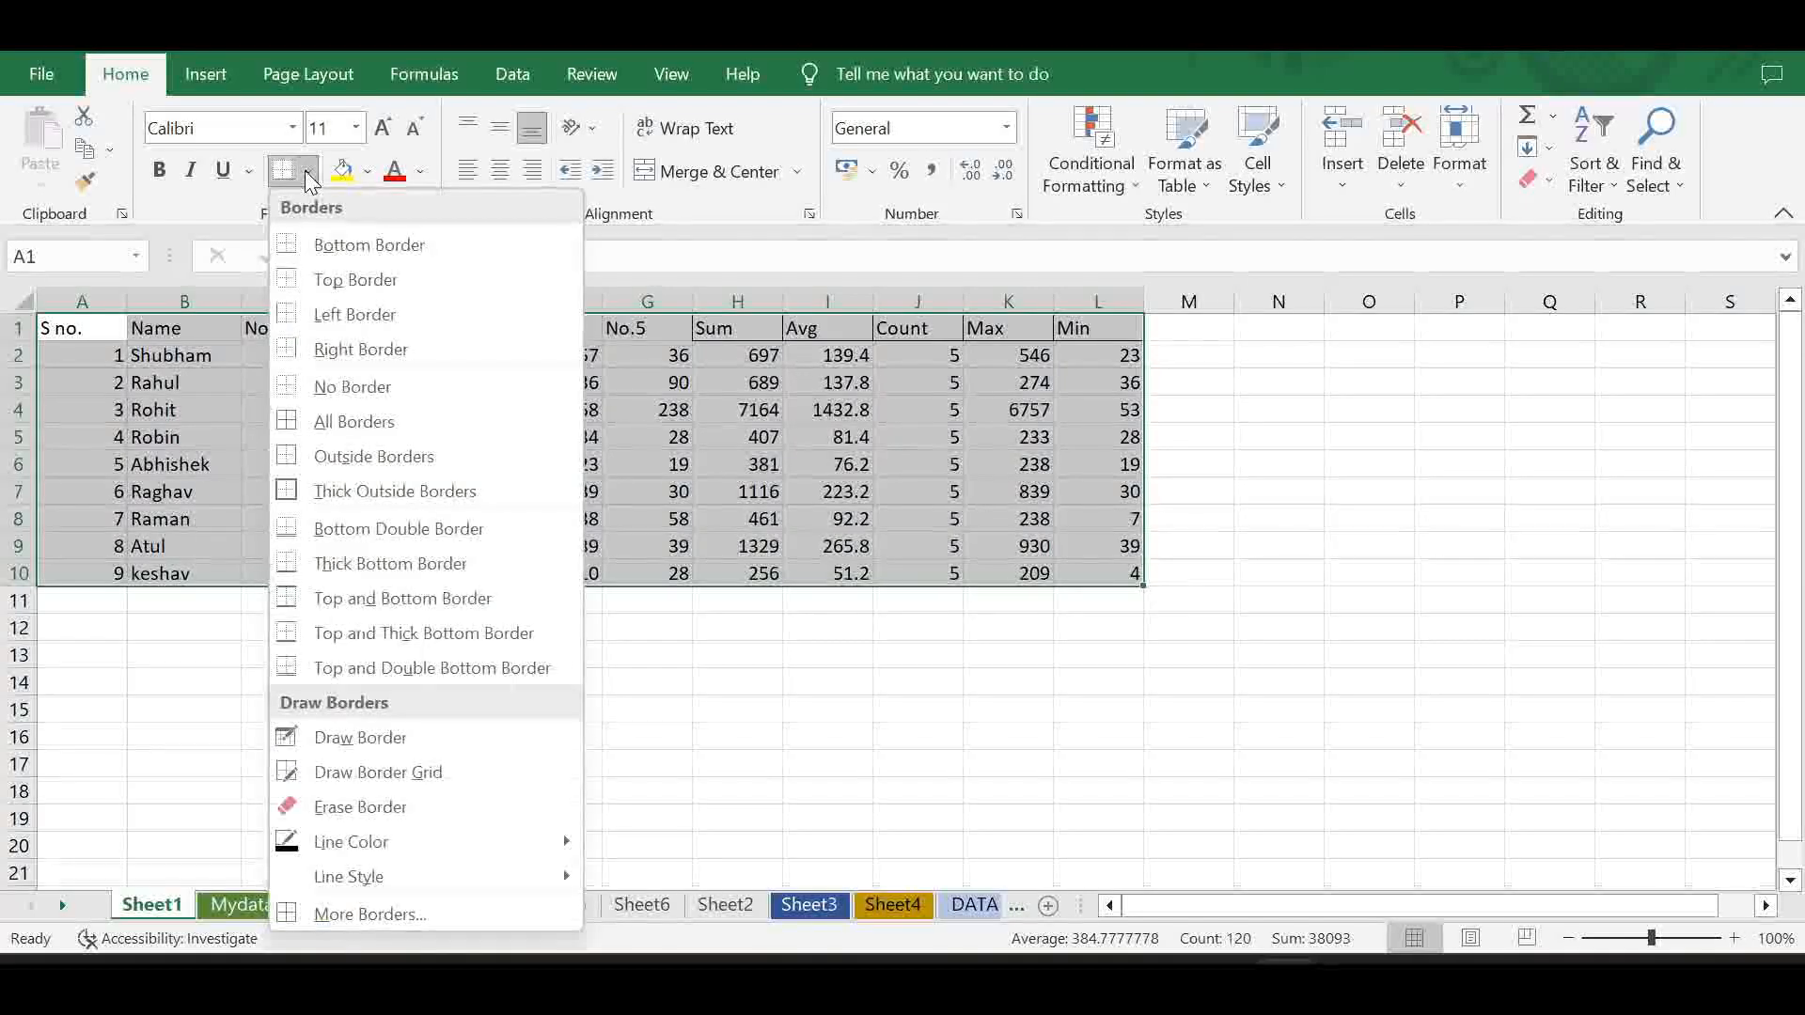
left_click(348, 421)
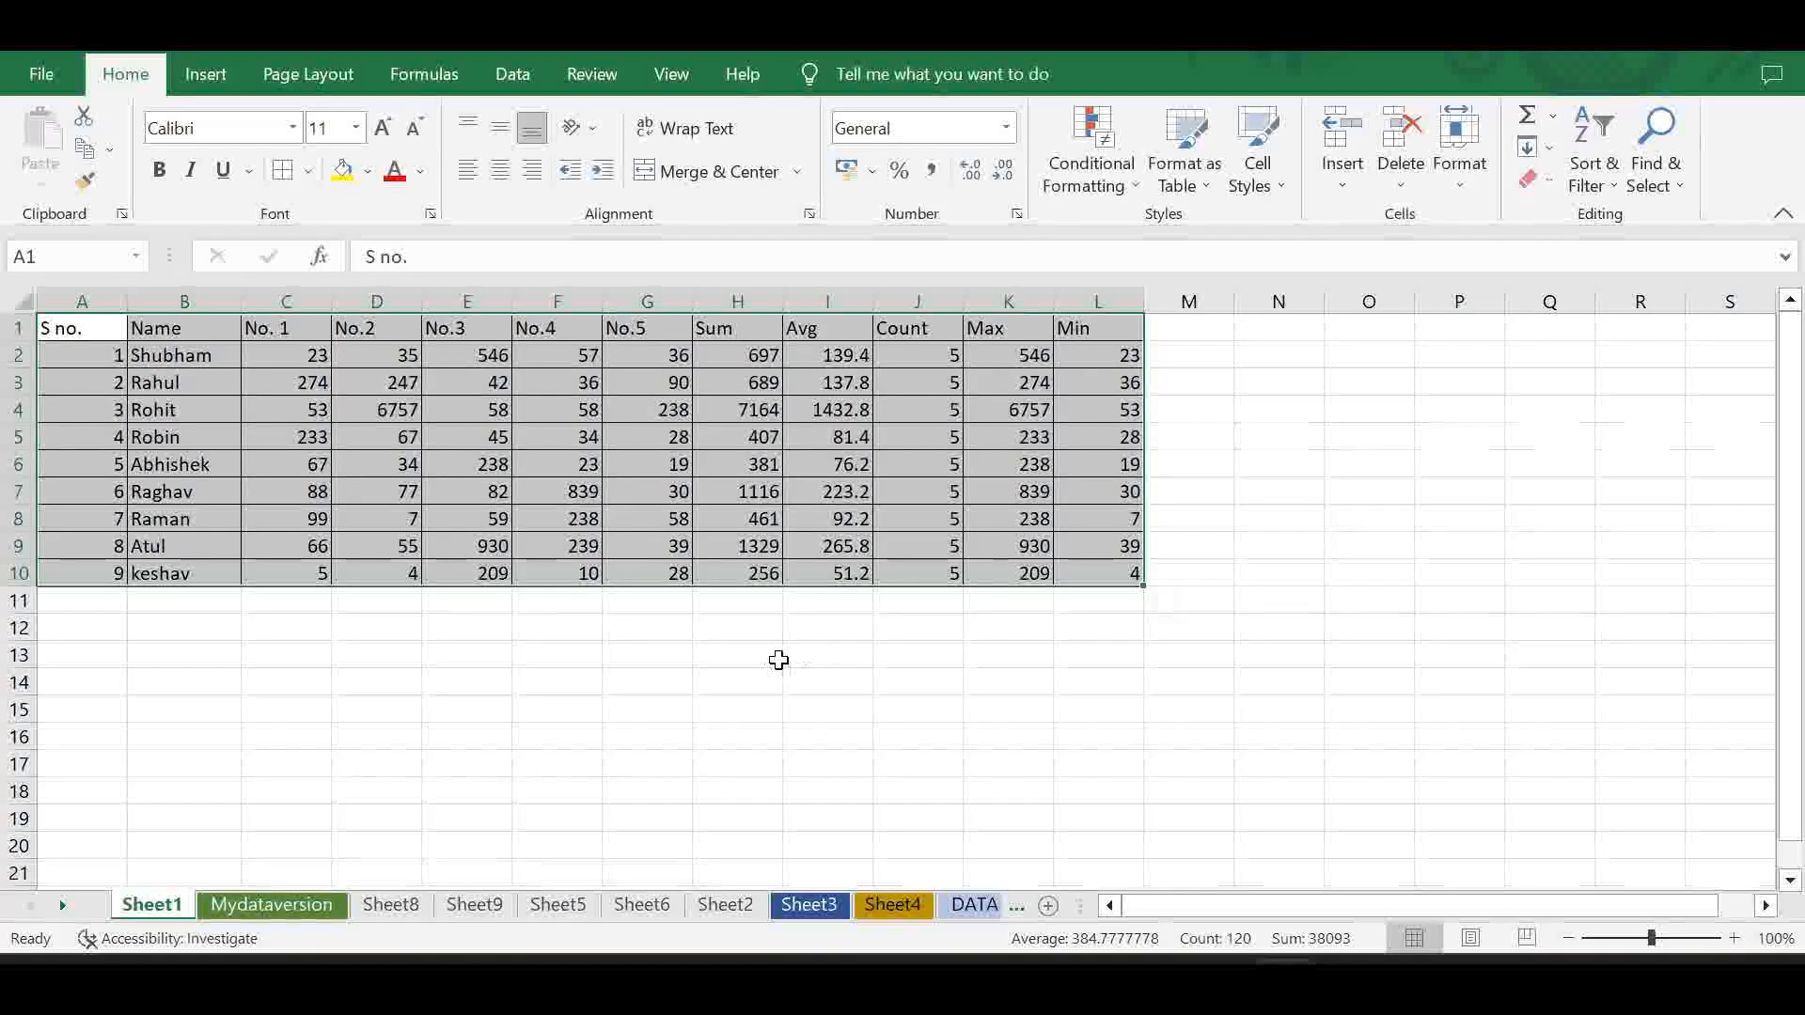
- Apply All Borders to the empty cells F12:I14 below the data table
left_click_drag(560, 634, 811, 692)
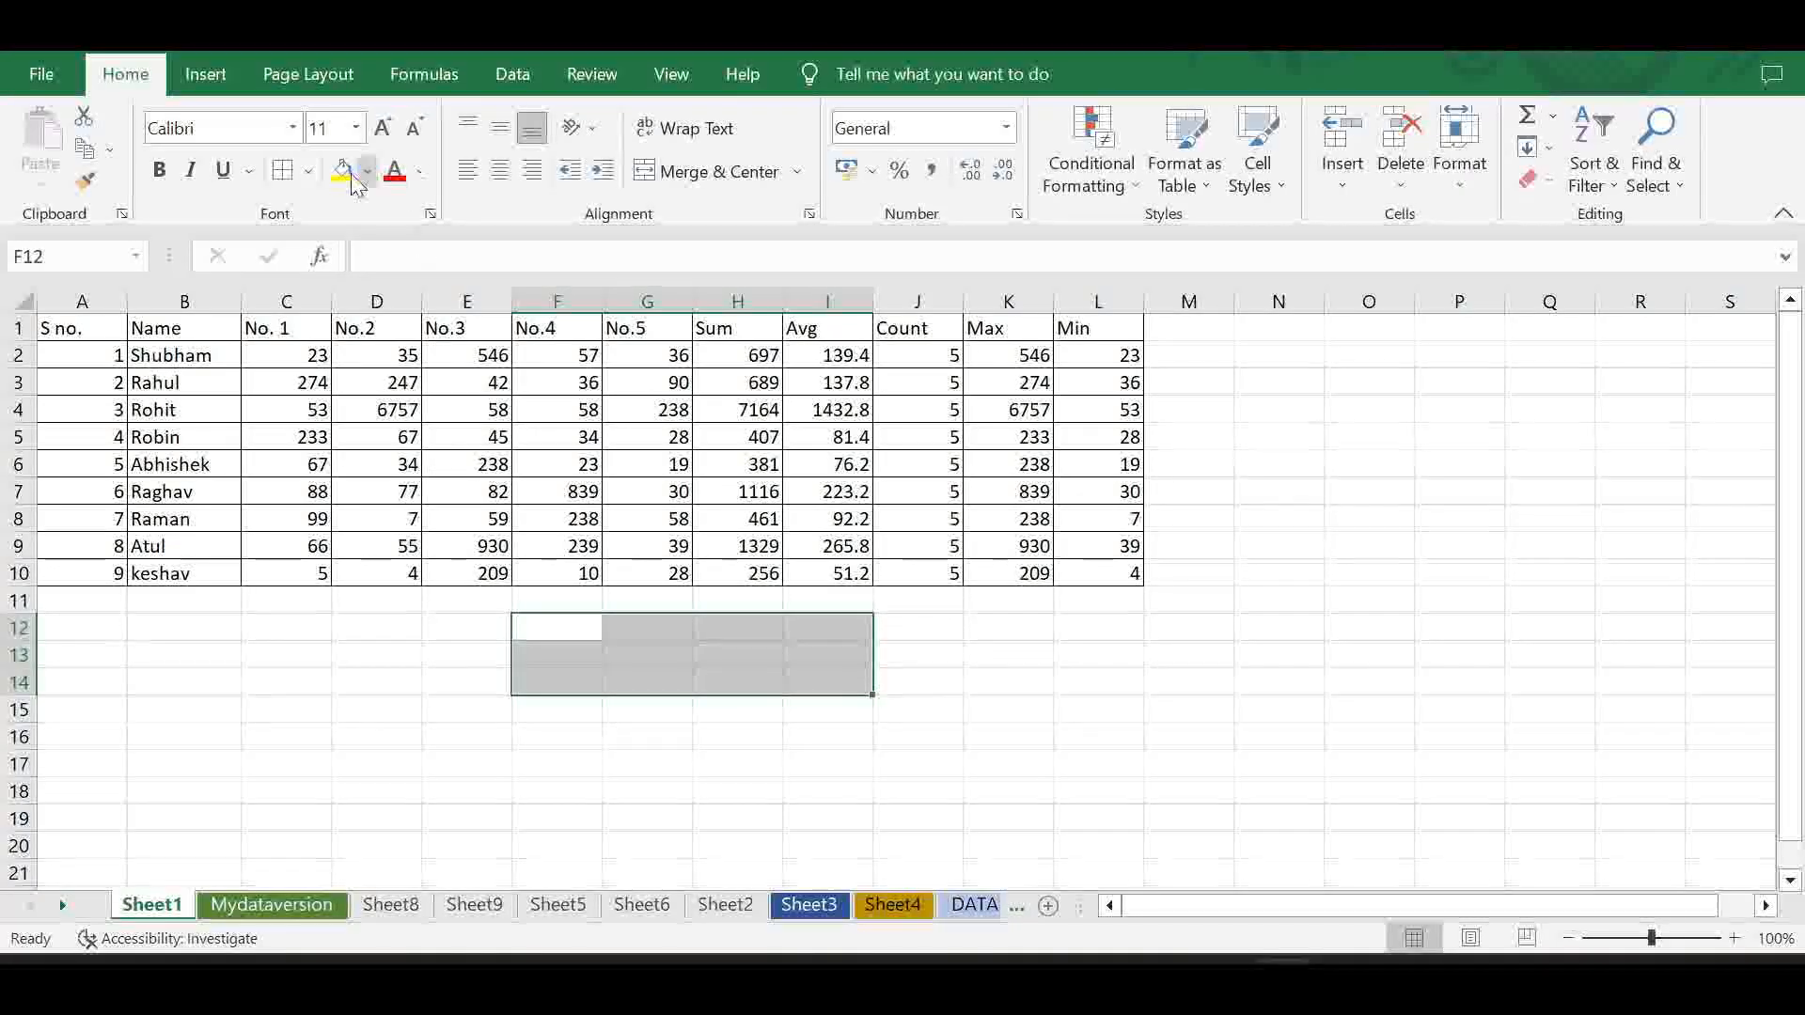
left_click(308, 171)
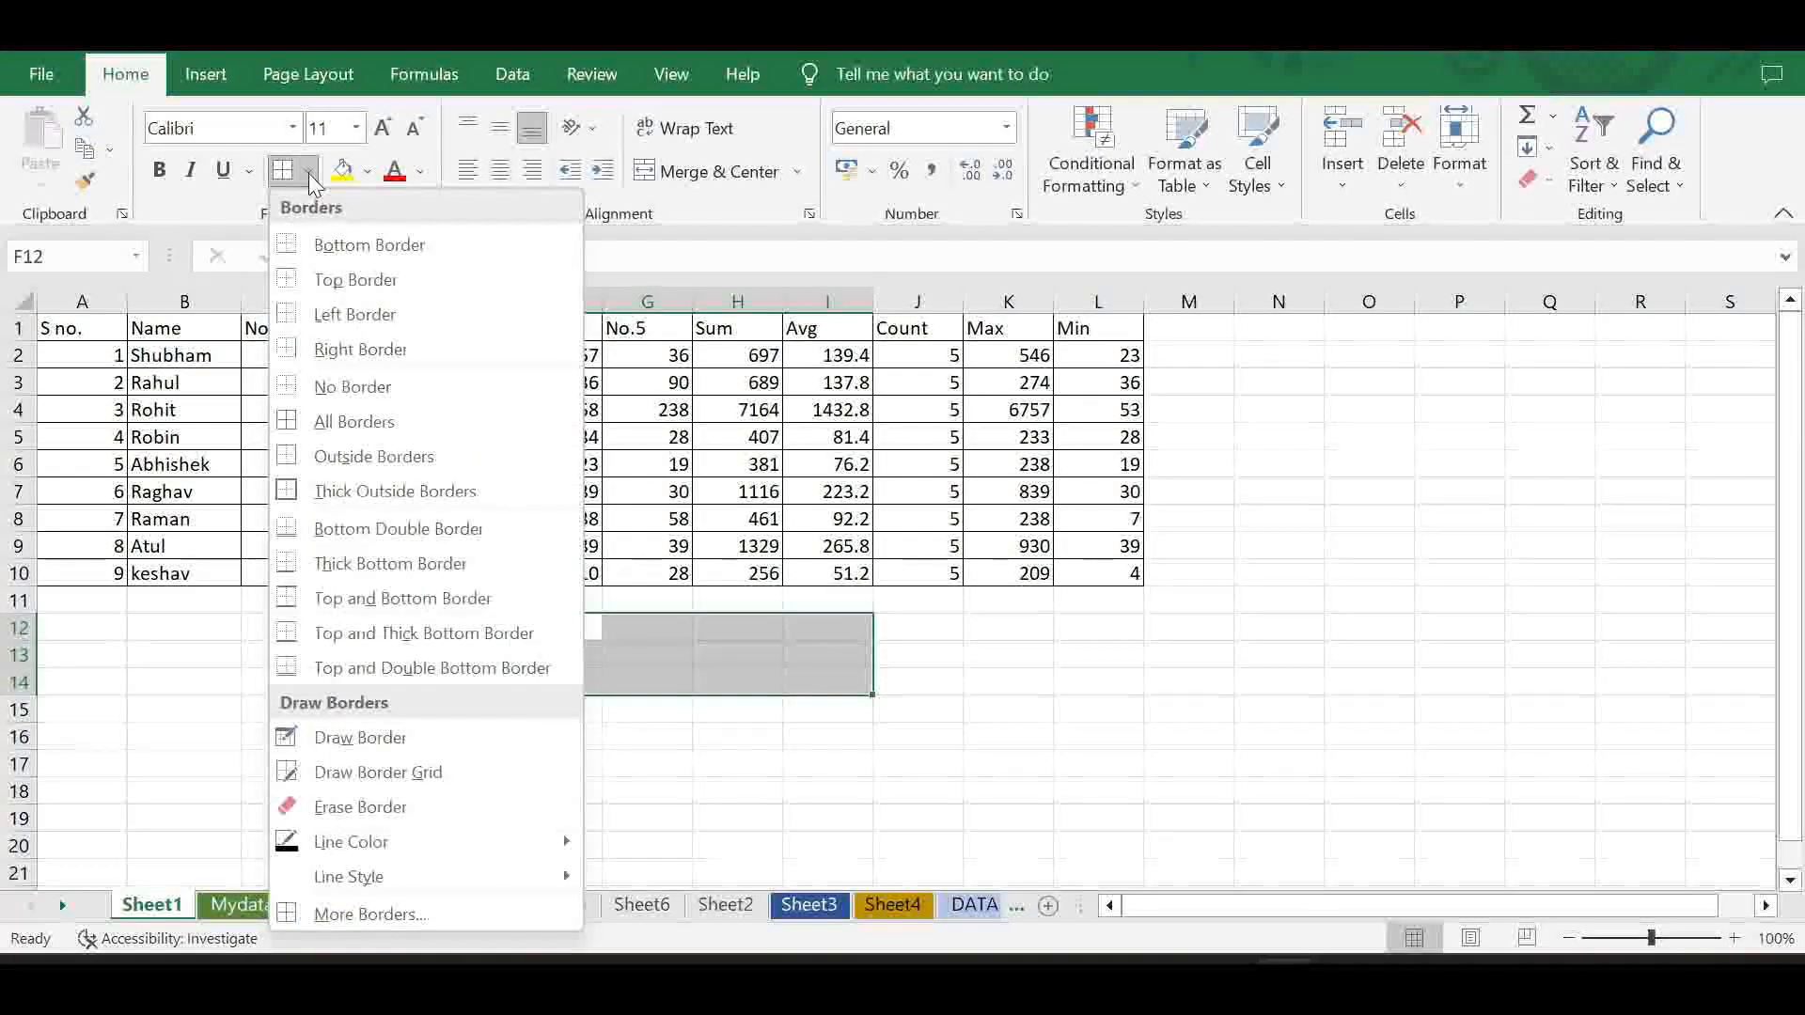
left_click(338, 425)
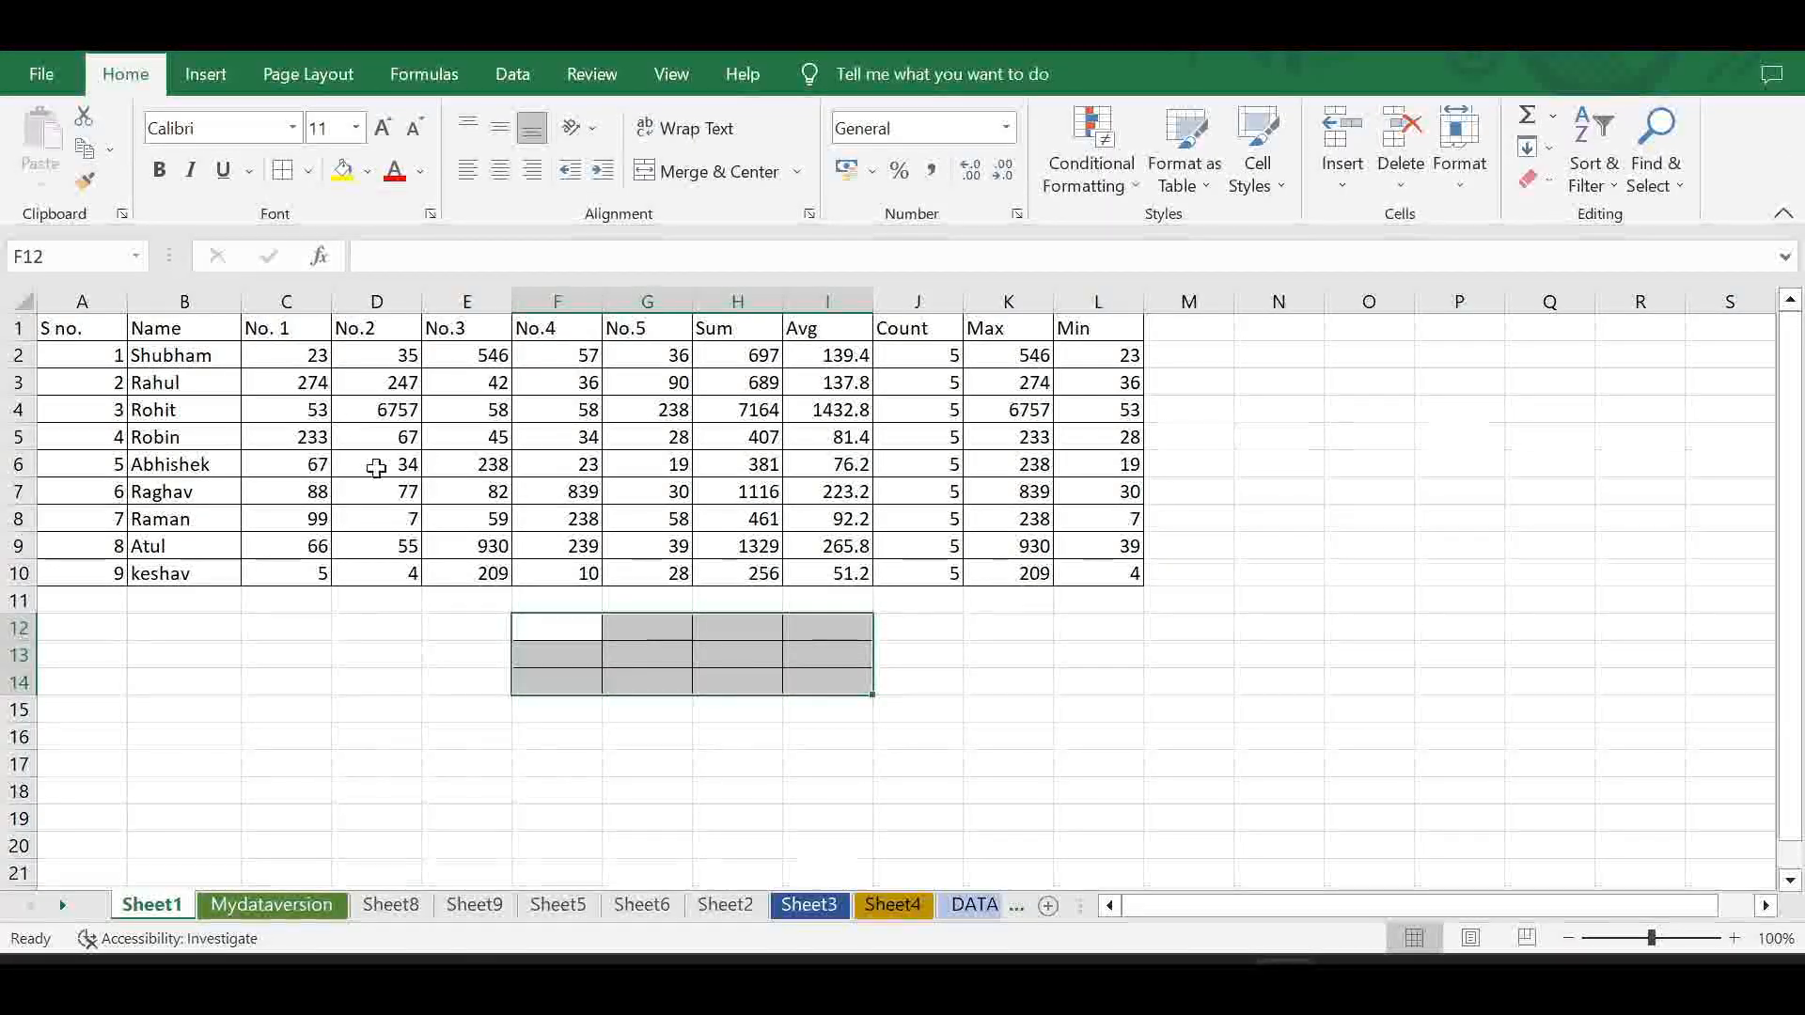
- Merge and center the cells G12:H13 inside the bordered block below the table
left_click(688, 638)
left_click_drag(689, 638, 716, 649)
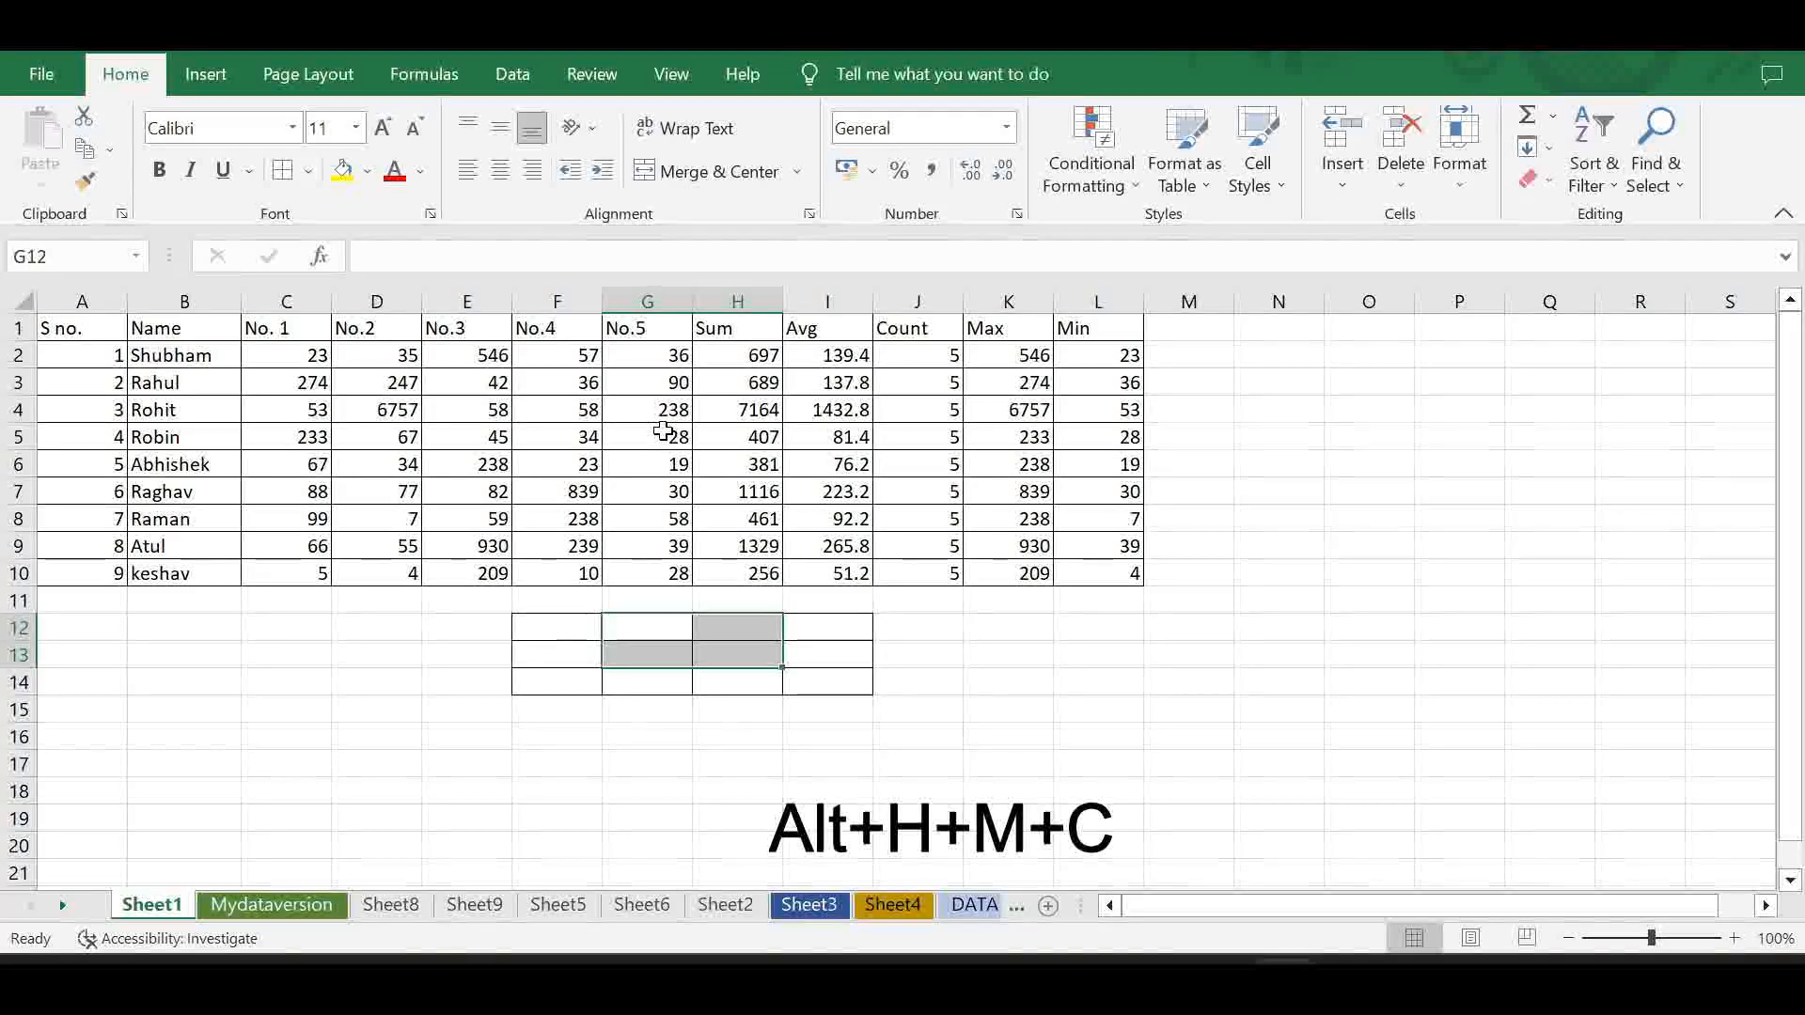
key("alt+h")
key("m")
key("c")
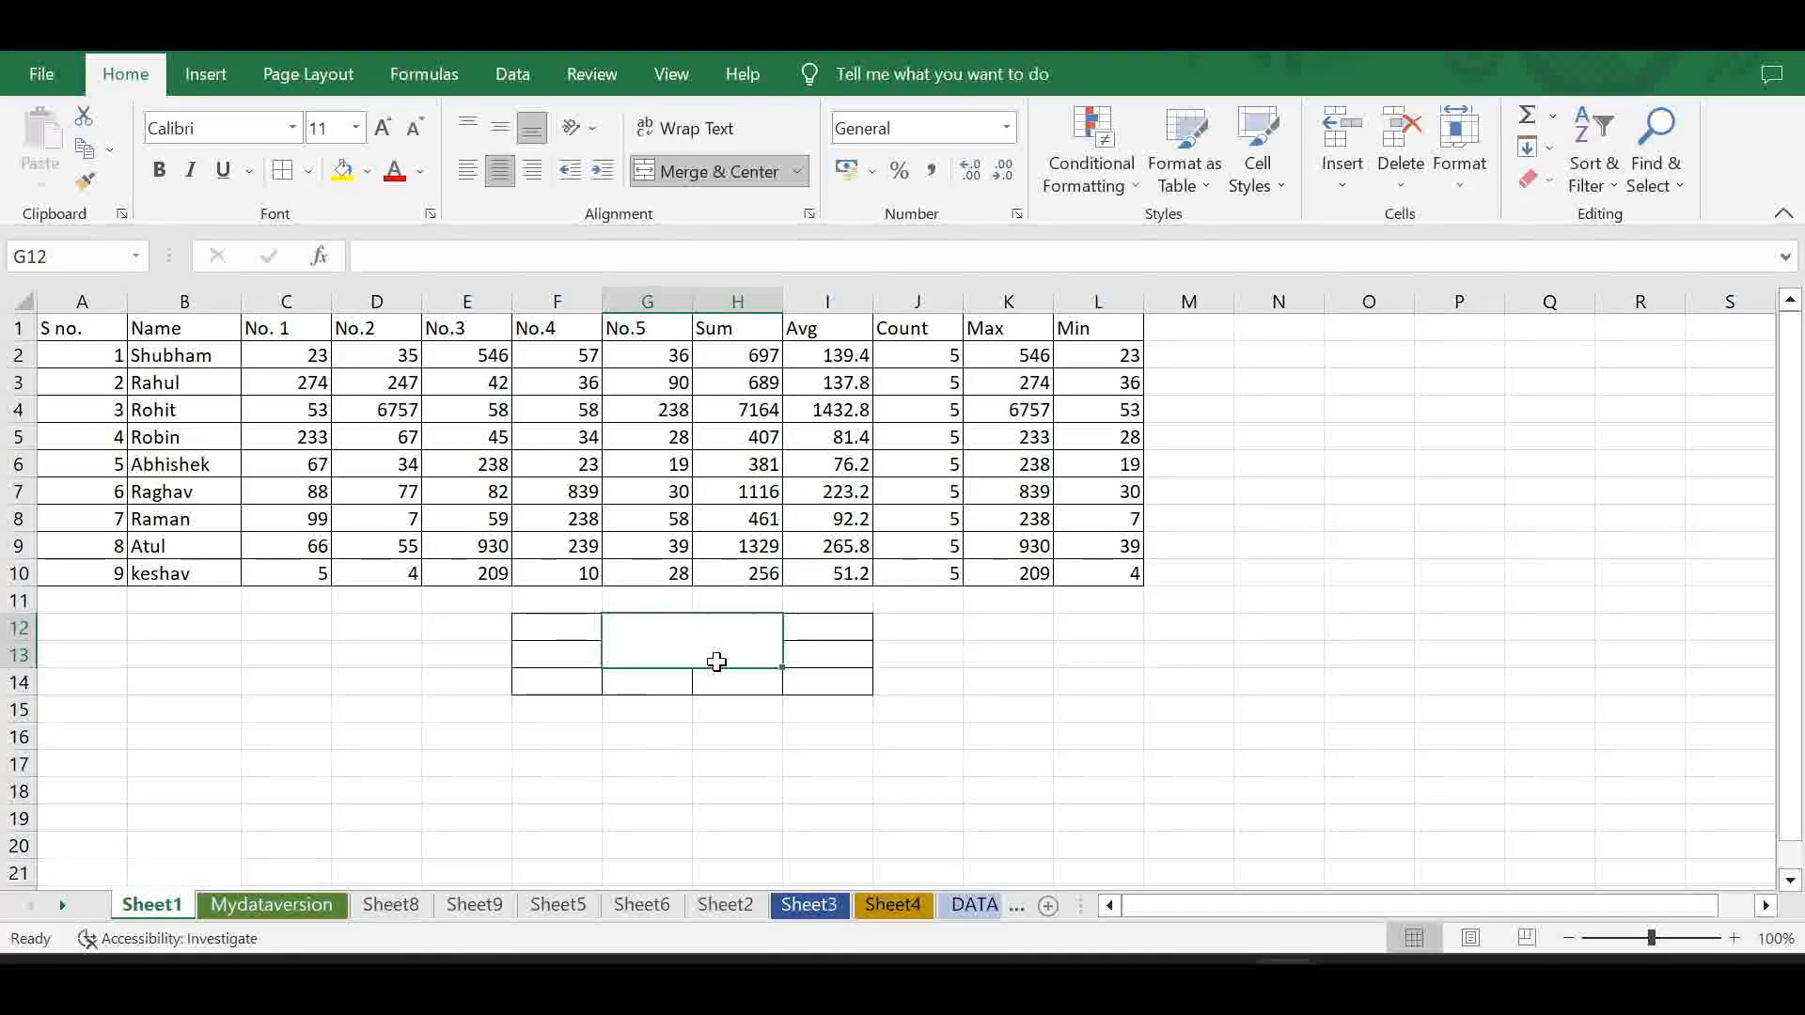
- Merge and center the cells I13:I14 in the last column of the bordered block
left_click(840, 658)
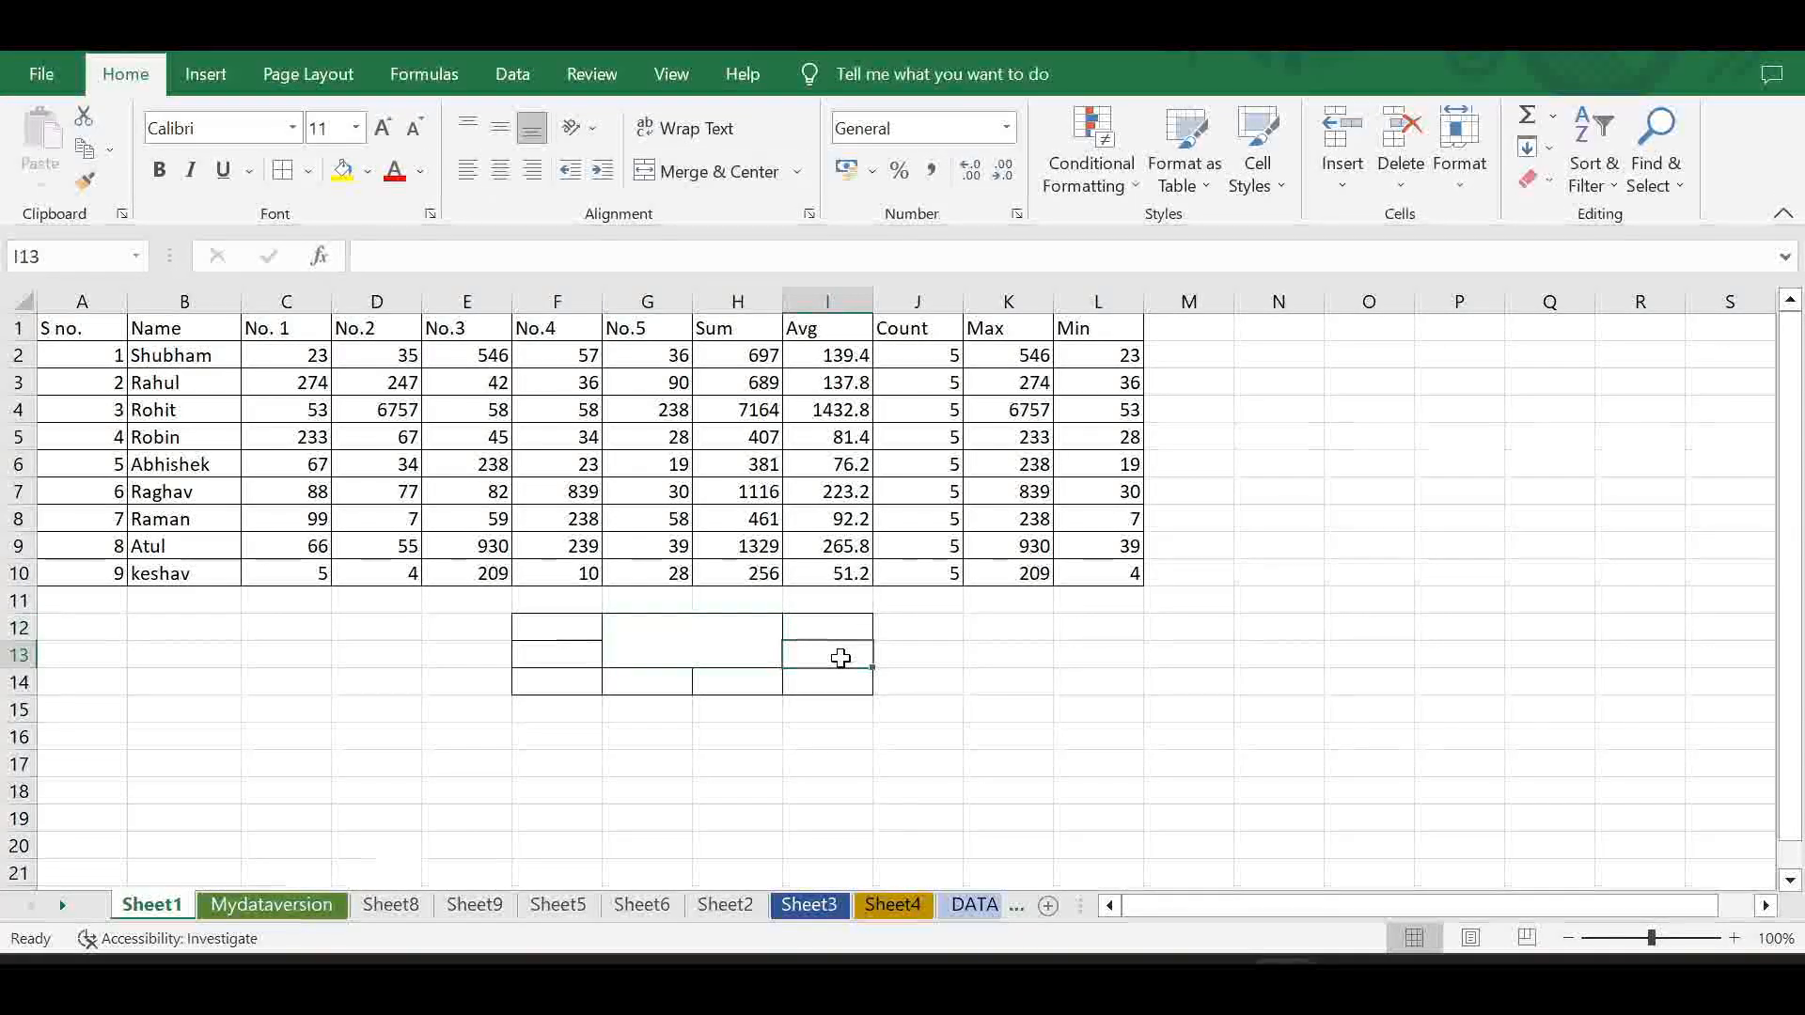
left_click_drag(840, 658, 834, 676)
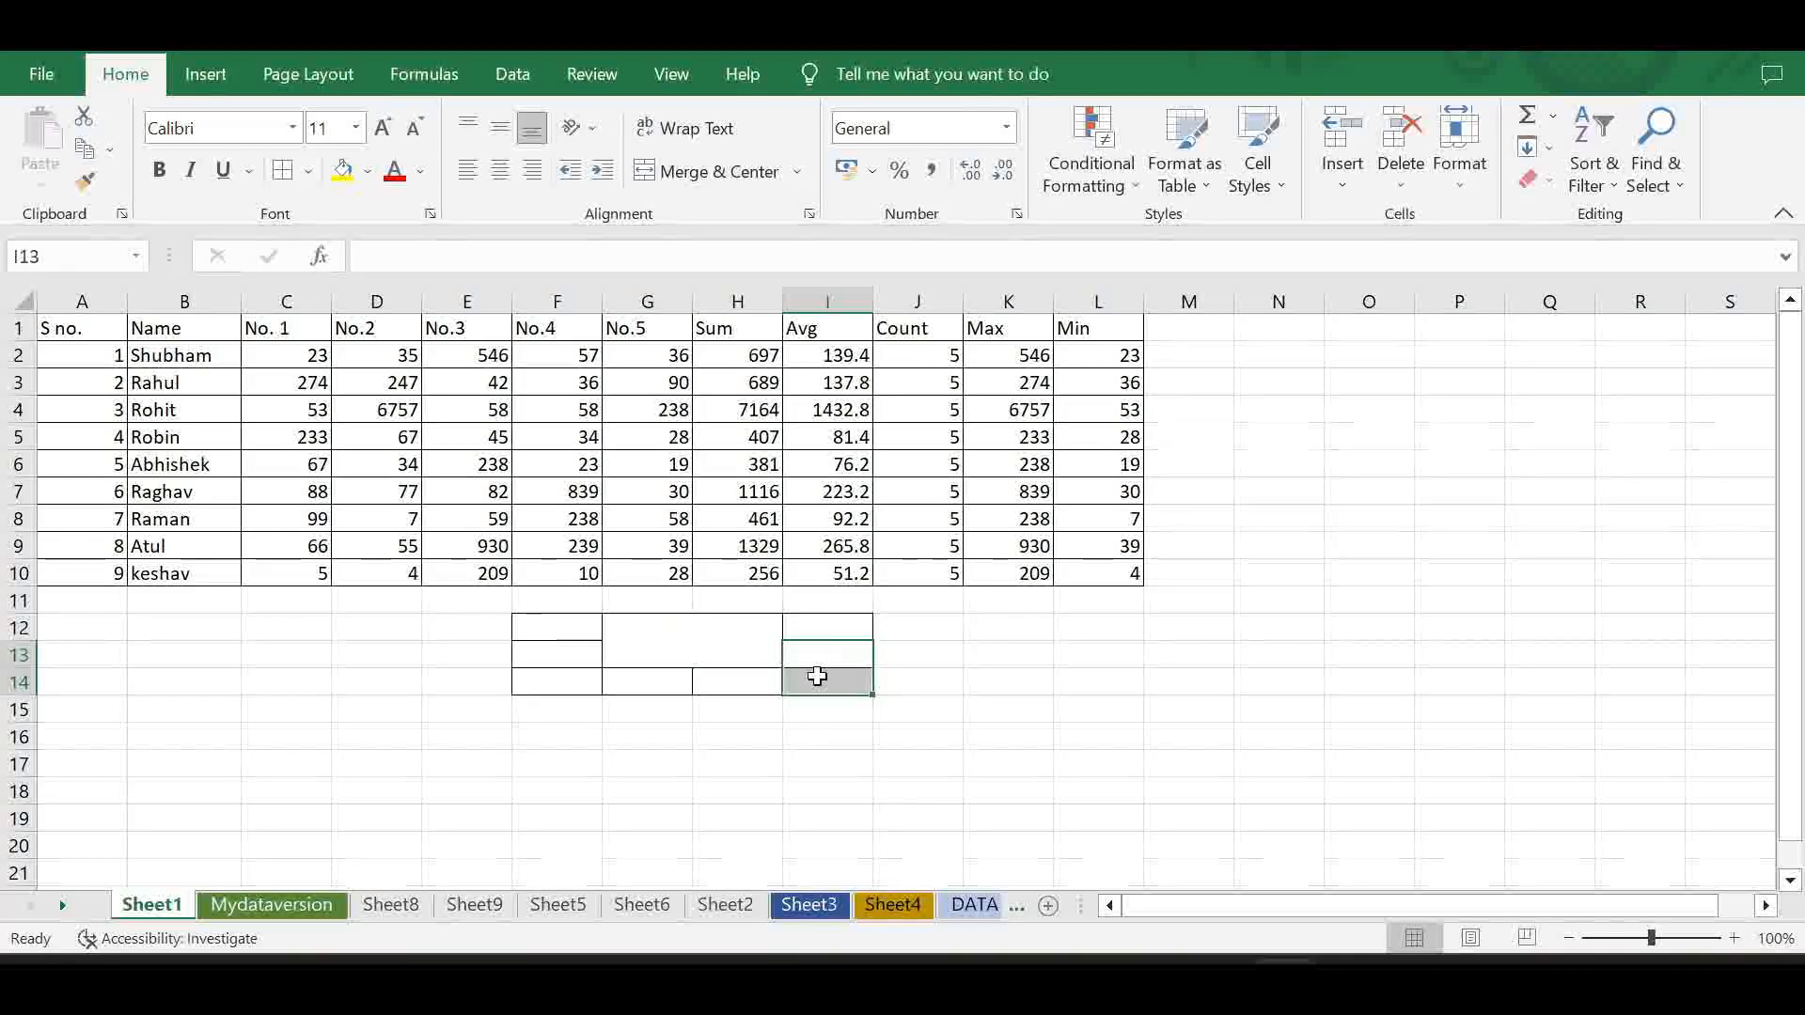
key("alt+h")
key("m")
key("c")
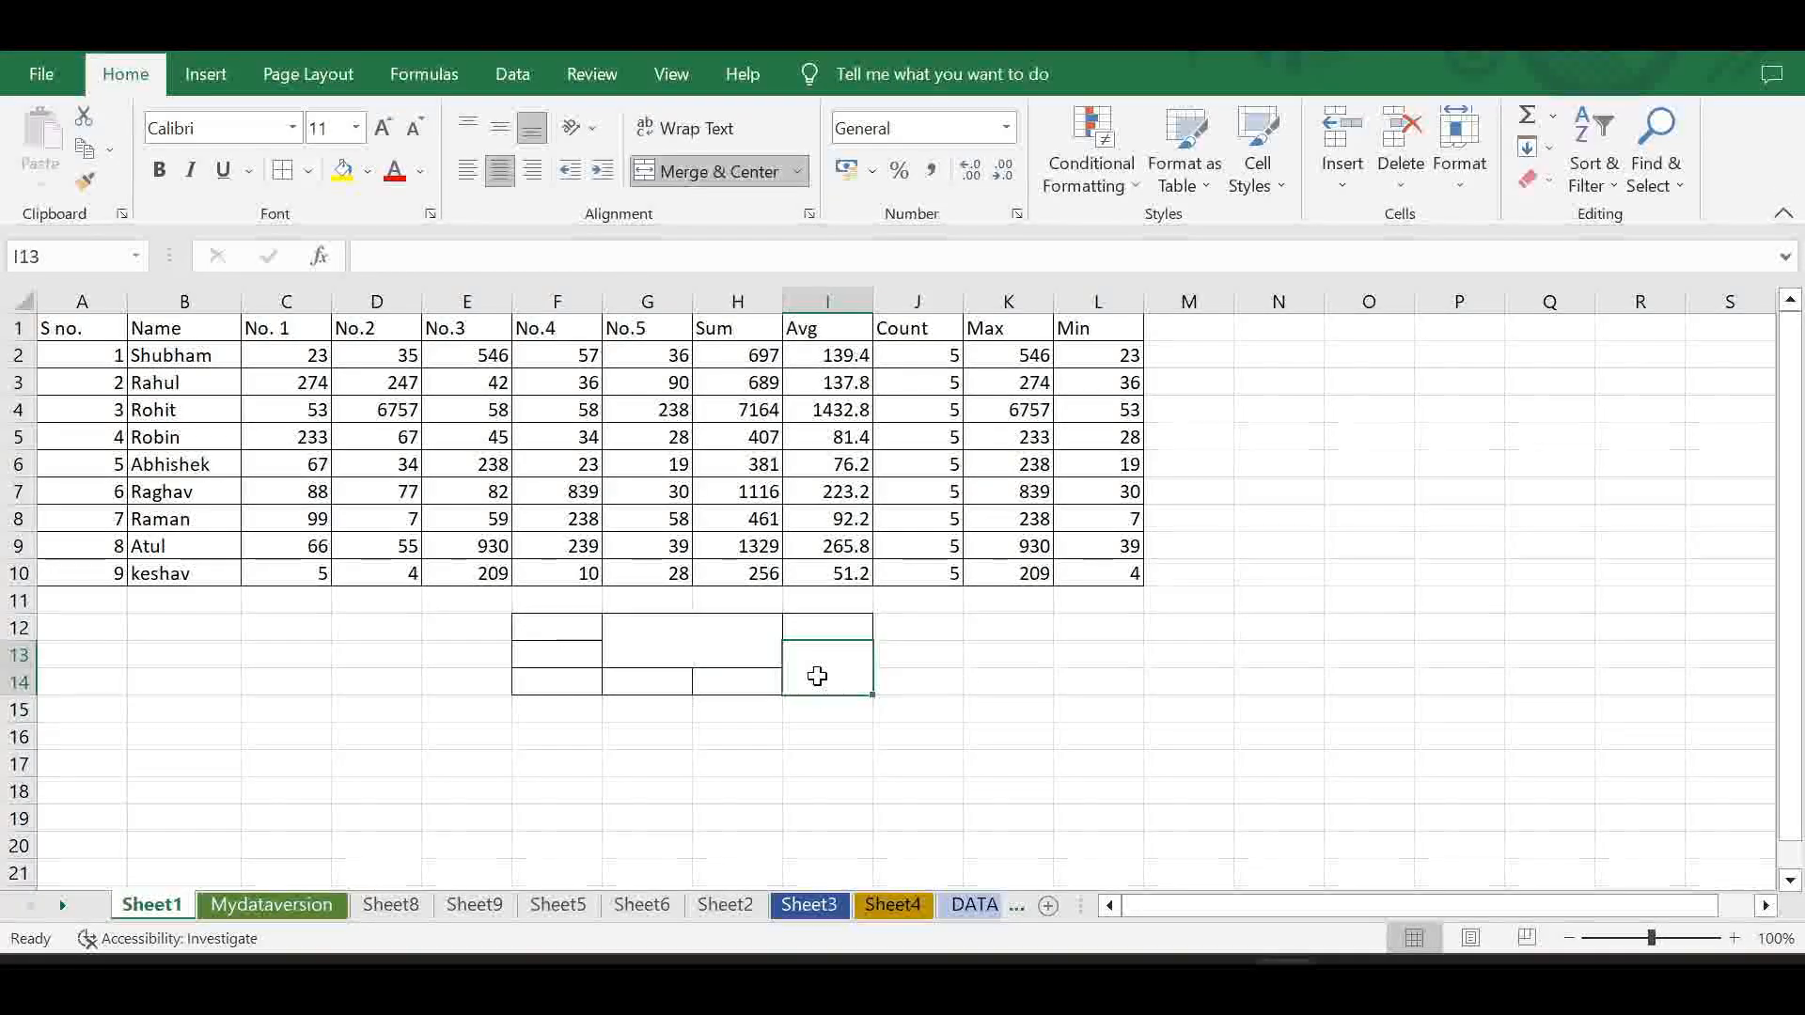